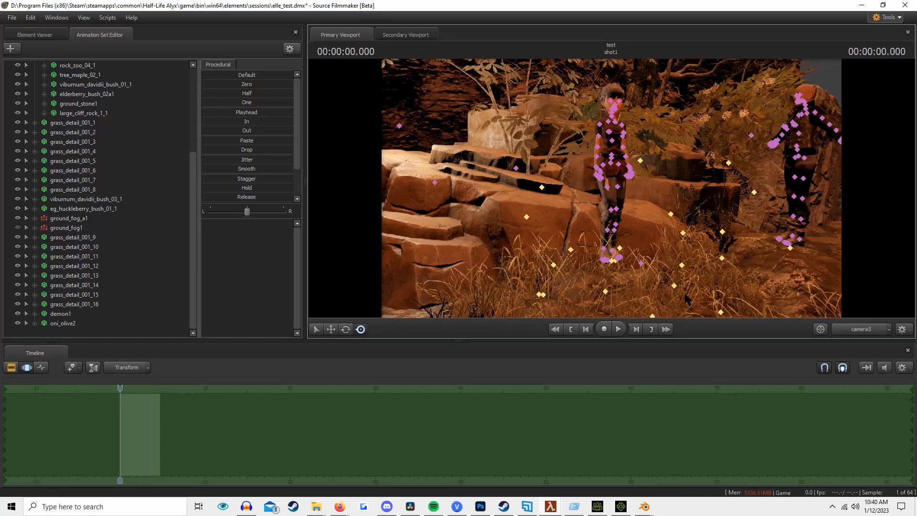
Play the scene from the start, pausing on the close-up of the character, and move the playhead back to review it.
{"action": "key", "text": "space"}
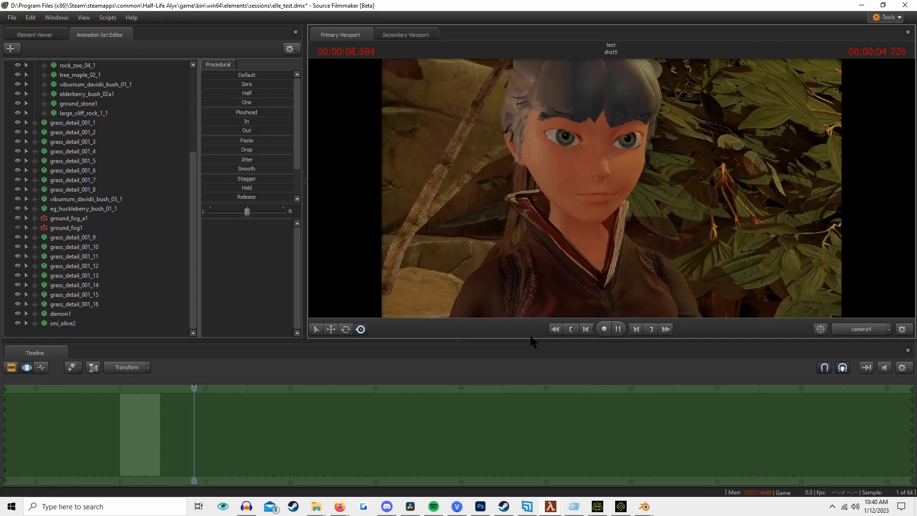
{"action": "key", "text": "space"}
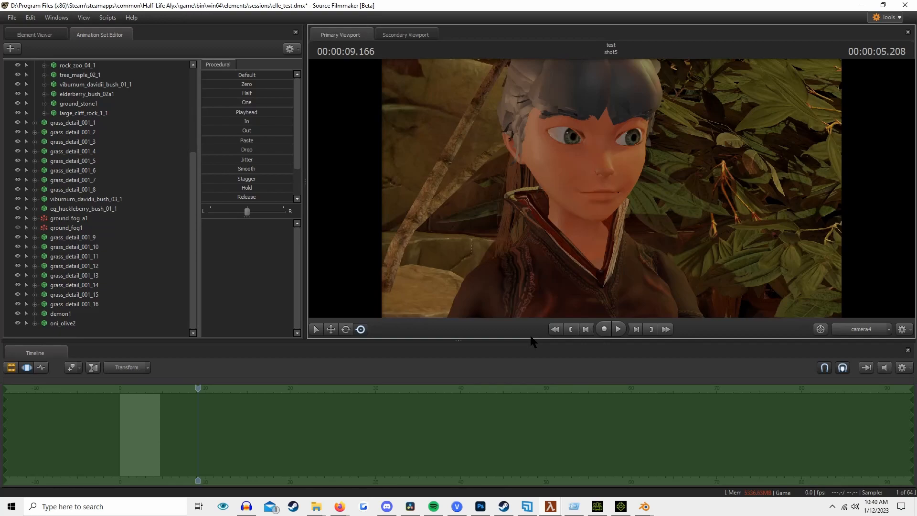
{"action": "key", "text": "space"}
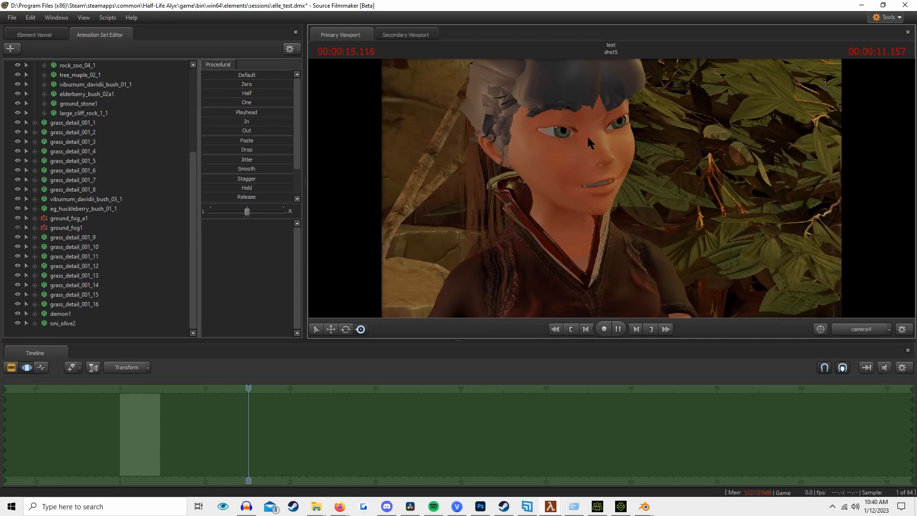
{"action": "key", "text": "space"}
{"action": "left_click_drag", "start_coordinate": [257, 388], "coordinate": [184, 389]}
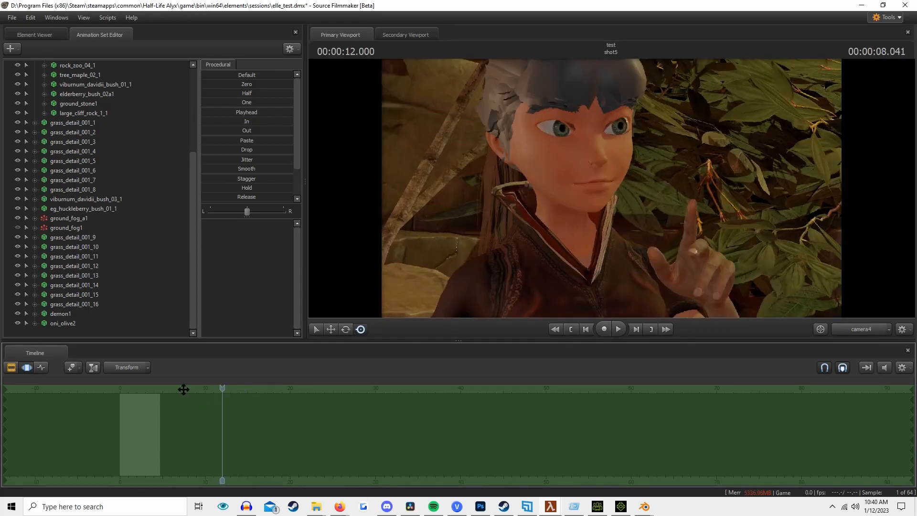
Move the playhead to about 9.7 s and go up to the shot level so shot5's animation can be edited.
{"action": "left_click", "coordinate": [13, 368]}
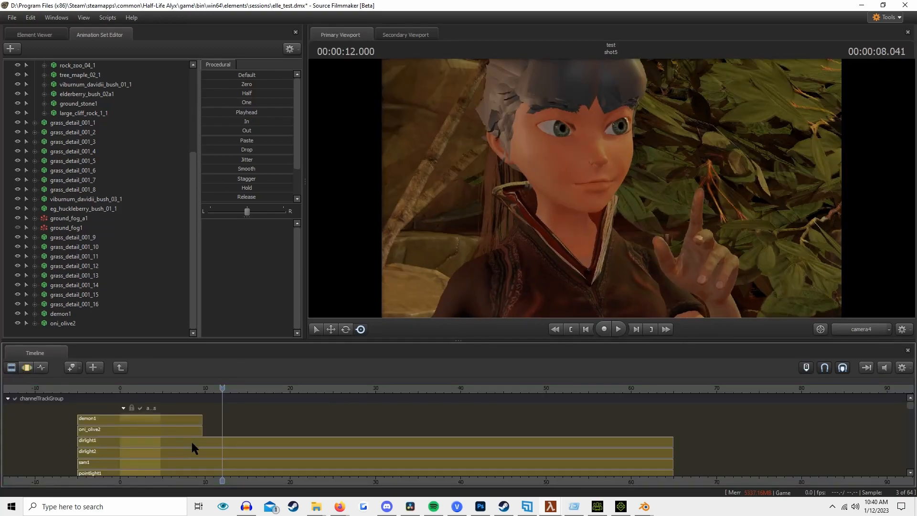
{"action": "left_click", "coordinate": [28, 368]}
{"action": "left_click_drag", "start_coordinate": [221, 392], "coordinate": [202, 403]}
{"action": "left_click", "coordinate": [12, 367]}
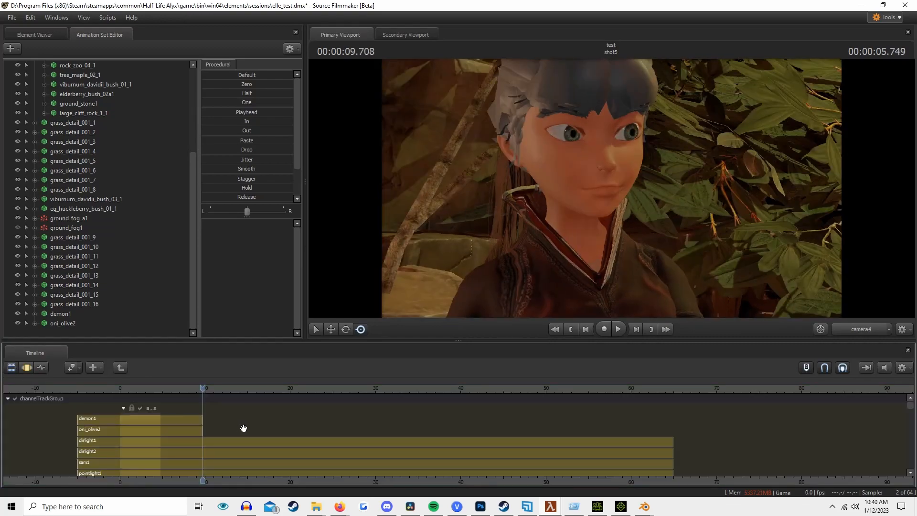
{"action": "left_click", "coordinate": [120, 367]}
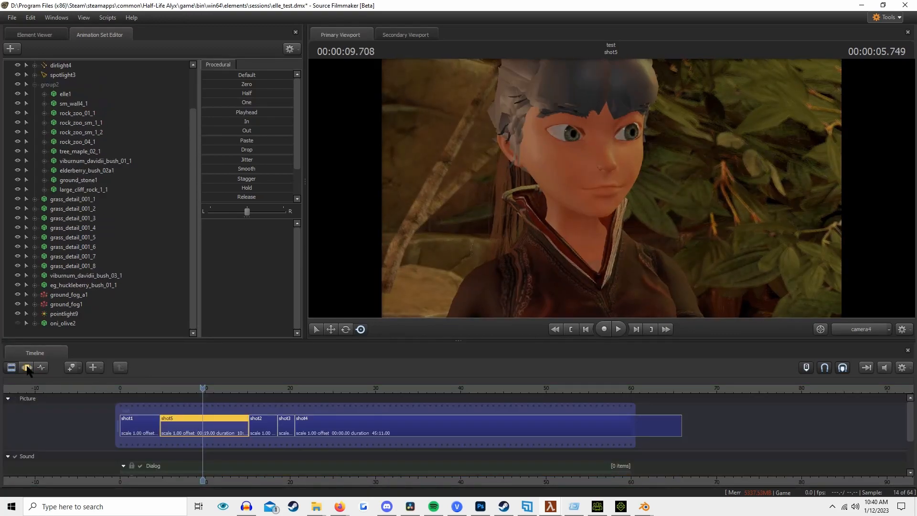
{"action": "left_click", "coordinate": [33, 368]}
Examine elle1's controls by selecting the jaw root, the whole animation set and the neck twist bone.
{"action": "left_click", "coordinate": [583, 165]}
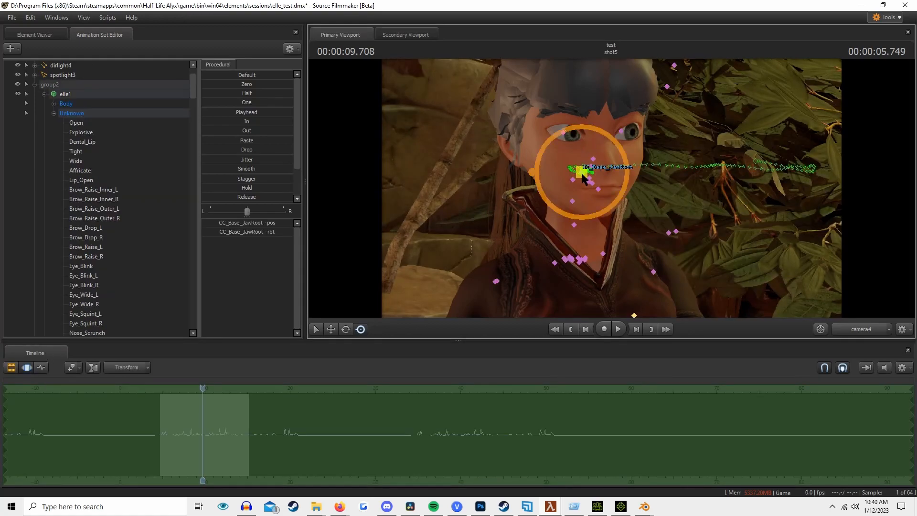
{"action": "left_click", "coordinate": [101, 93]}
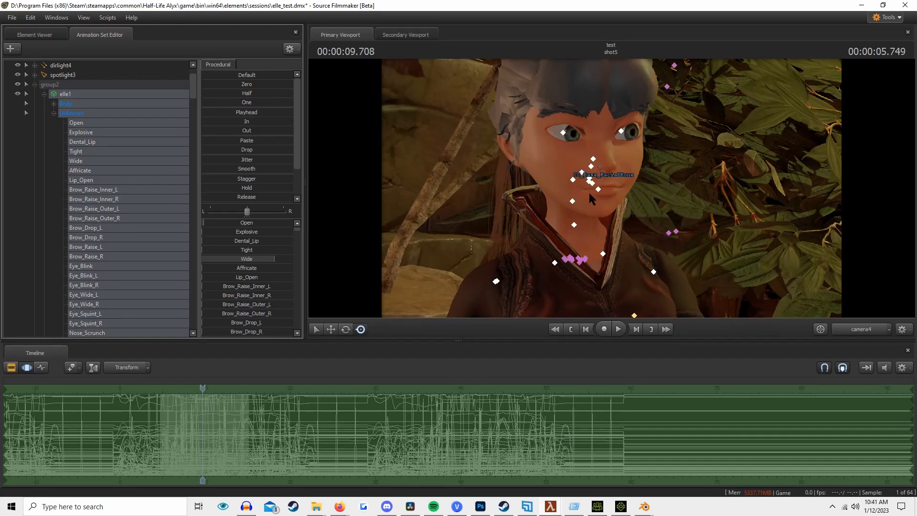
{"action": "left_click", "coordinate": [573, 225]}
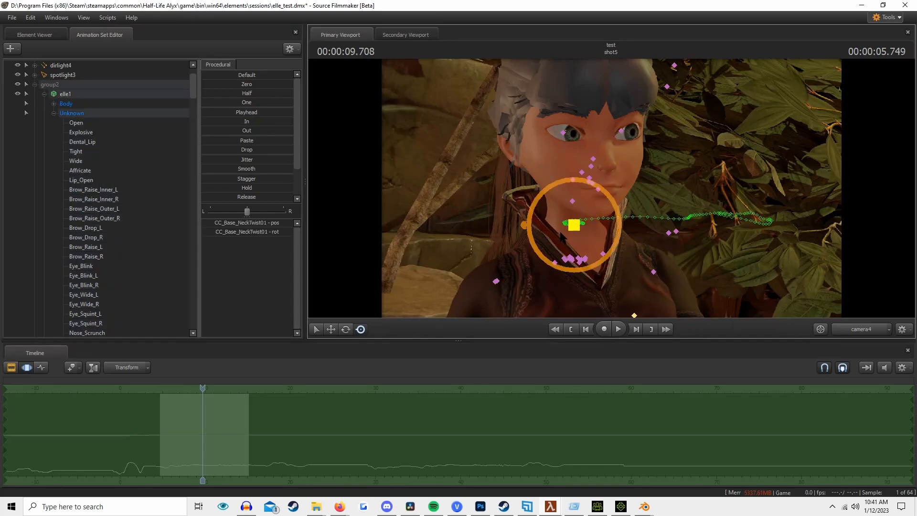
{"action": "mouse_move", "coordinate": [564, 233]}
{"action": "left_mouse_down"}
{"action": "mouse_move", "coordinate": [584, 223]}
{"action": "mouse_move", "coordinate": [558, 226]}
{"action": "left_mouse_up"}
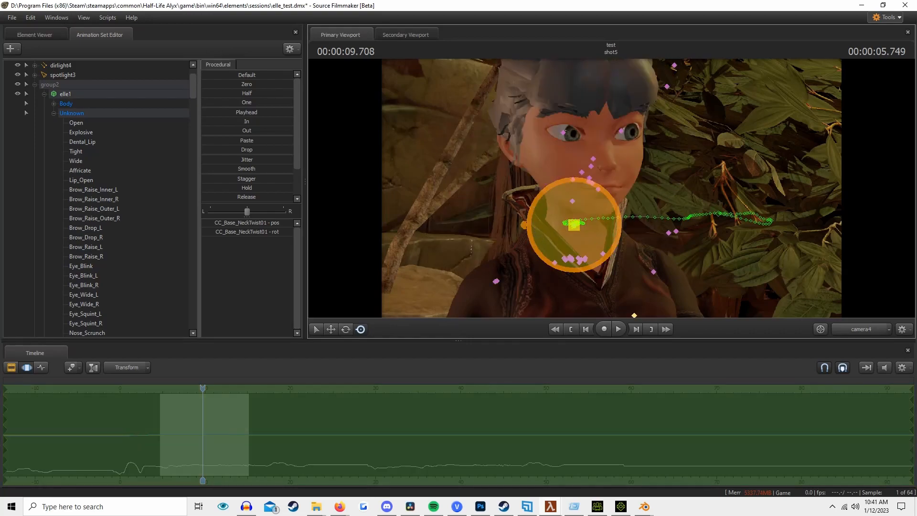
Try posing elle1's right arm with its upper arm bones so the hand rises beside the face.
{"action": "left_click", "coordinate": [495, 281]}
{"action": "left_click_drag", "start_coordinate": [478, 294], "coordinate": [505, 227]}
{"action": "left_click", "coordinate": [494, 281]}
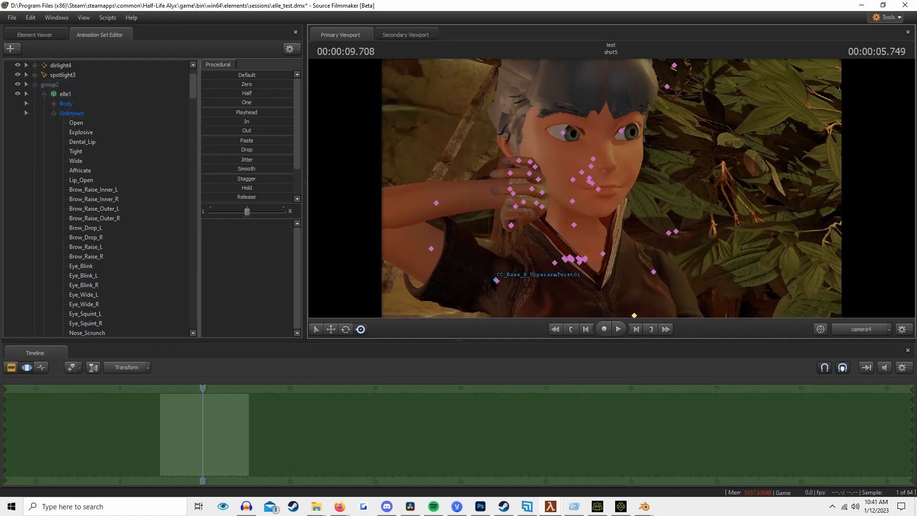
{"action": "left_click_drag", "start_coordinate": [475, 309], "coordinate": [502, 286]}
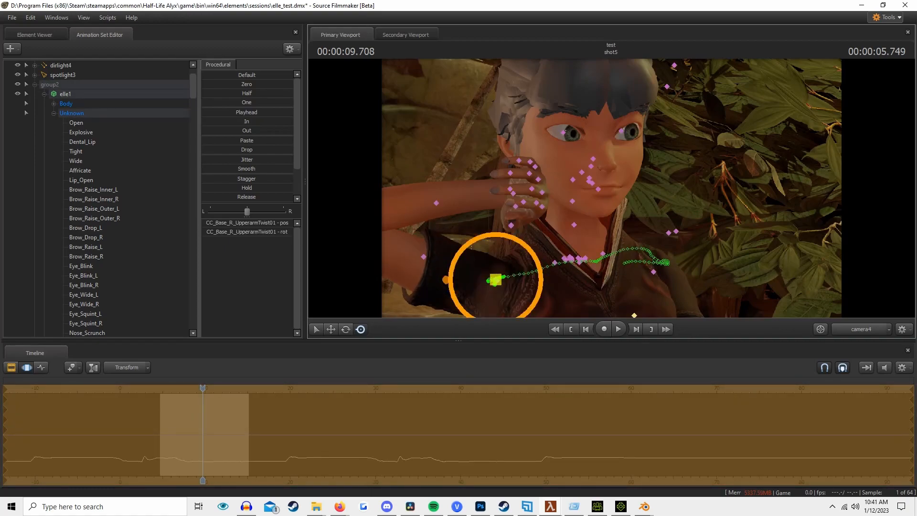
{"action": "left_click", "coordinate": [433, 219]}
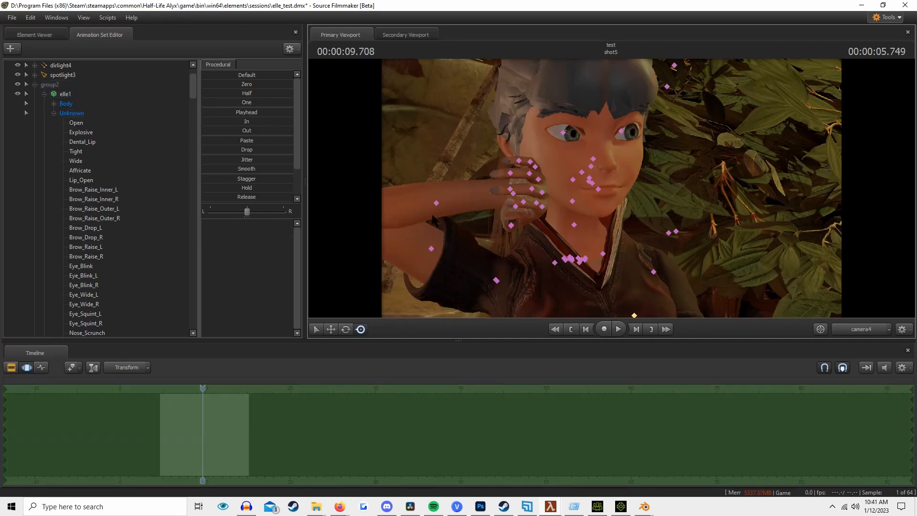
Try rotating elle1's right hand and pinky in front of the face.
{"action": "left_click", "coordinate": [513, 191]}
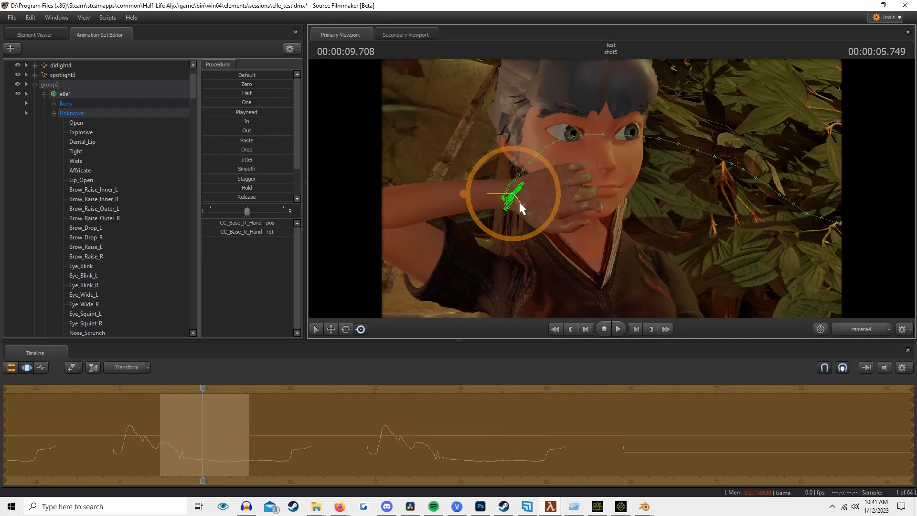
{"action": "left_click", "coordinate": [557, 173], "text": "ctrl"}
{"action": "left_click", "coordinate": [564, 170], "text": "ctrl"}
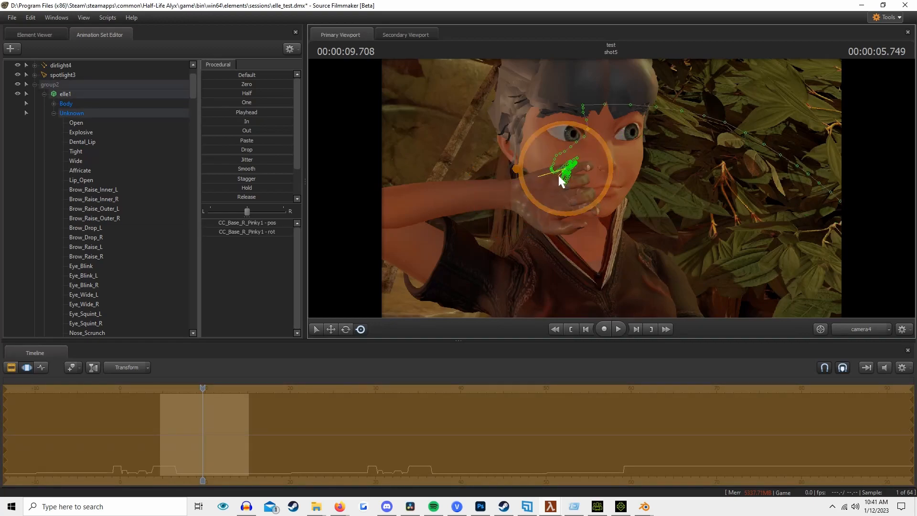
Undo the posing of elle1's right arm, hand and finger.
{"action": "key", "text": "ctrl"}
{"action": "key", "text": "ctrl+z"}
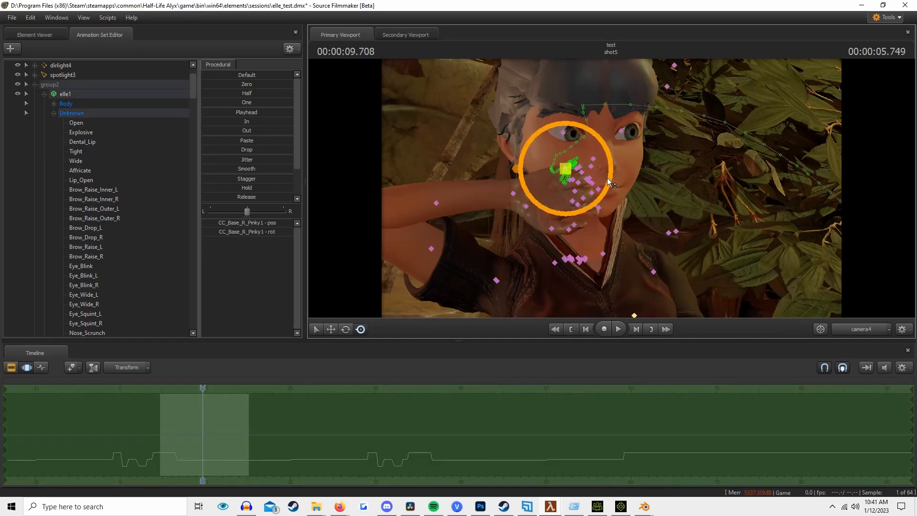
{"action": "key", "text": "ctrl+z"}
{"action": "key", "text": "ctrl+z"}
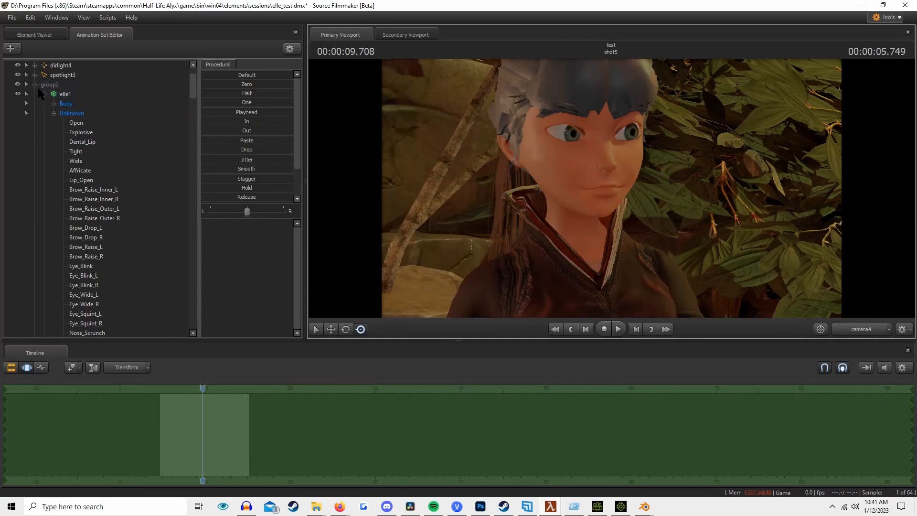
Switch the viewport to the Work Camera and make the hidden oni_olive2 model visible.
{"action": "left_click", "coordinate": [66, 94]}
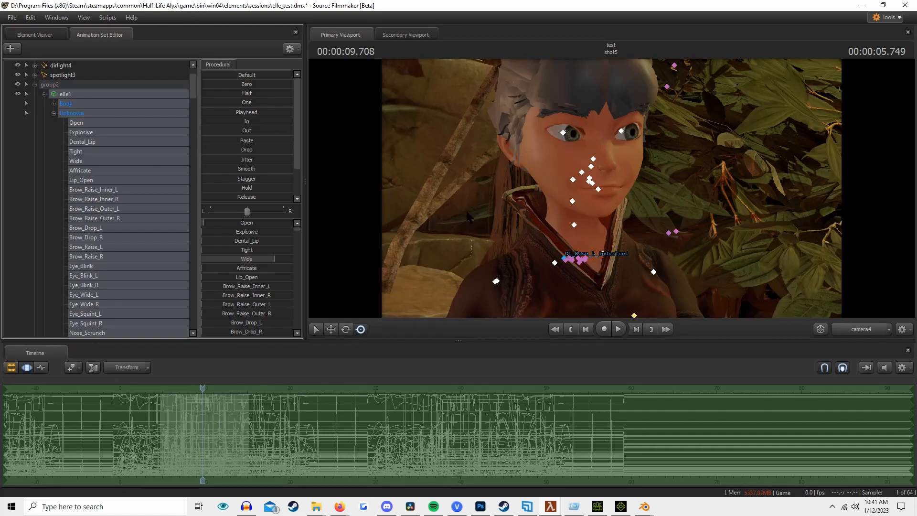
{"action": "left_click", "coordinate": [424, 290]}
{"action": "left_click", "coordinate": [854, 329]}
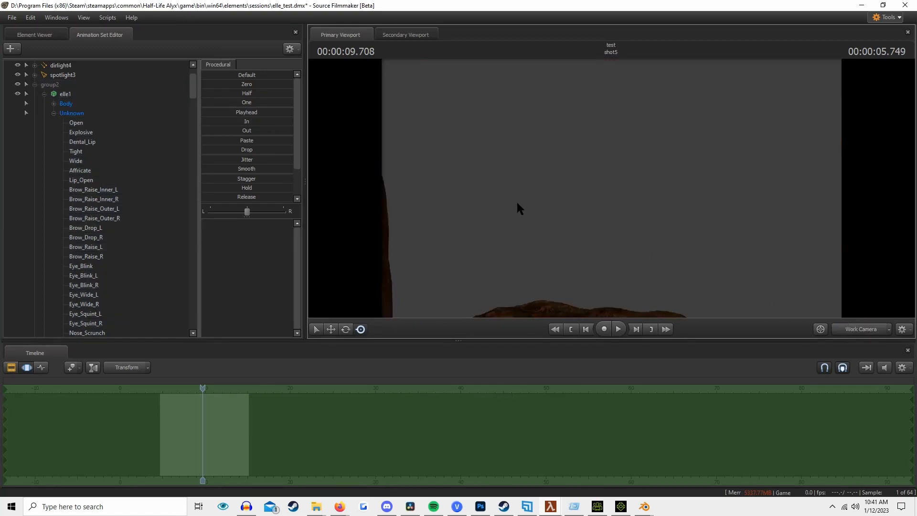
{"action": "mouse_move", "coordinate": [720, 208]}
{"action": "left_mouse_down"}
{"action": "mouse_move", "coordinate": [738, 198]}
{"action": "mouse_move", "coordinate": [720, 208]}
{"action": "left_mouse_up"}
{"action": "key", "text": "s"}
{"action": "left_click", "coordinate": [44, 94]}
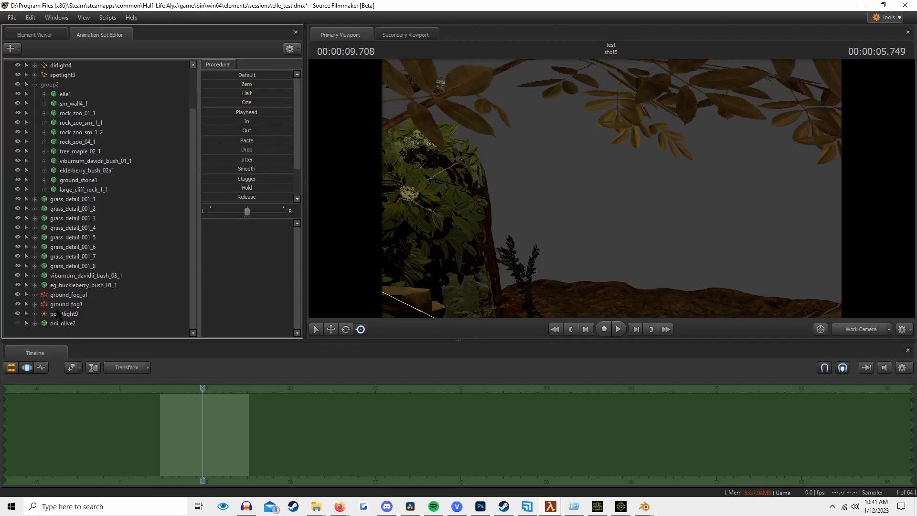
{"action": "left_click", "coordinate": [67, 324]}
{"action": "left_click", "coordinate": [15, 322]}
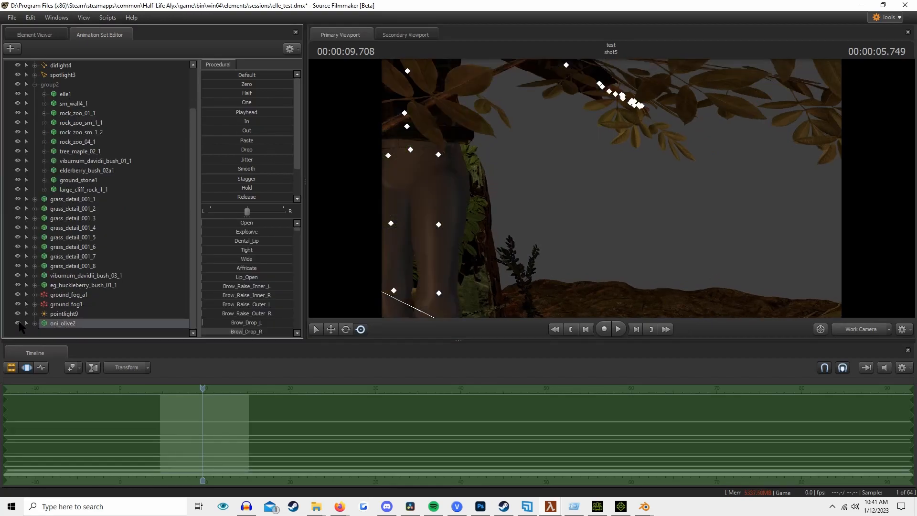
Reduce the Brow_Drop_R expression on oni_olive2's face to zero.
{"action": "key", "text": "w"}
{"action": "left_click_drag", "start_coordinate": [749, 93], "coordinate": [716, 81]}
{"action": "key", "text": "w"}
{"action": "left_click_drag", "start_coordinate": [611, 188], "coordinate": [652, 191]}
{"action": "key", "text": "s"}
{"action": "key", "text": "a"}
{"action": "key", "text": "z"}
{"action": "left_click_drag", "start_coordinate": [508, 165], "coordinate": [508, 180]}
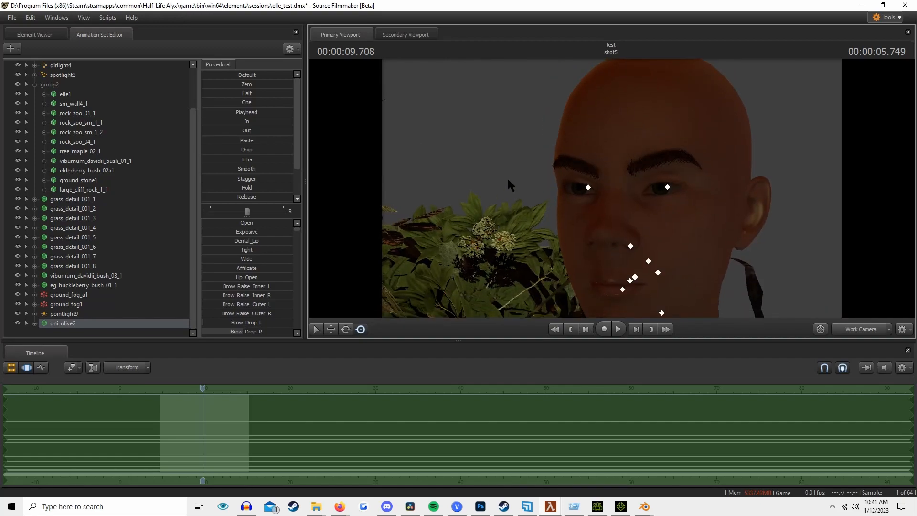
{"action": "mouse_move", "coordinate": [507, 177]}
{"action": "left_mouse_down"}
{"action": "mouse_move", "coordinate": [516, 176]}
{"action": "mouse_move", "coordinate": [462, 165]}
{"action": "mouse_move", "coordinate": [513, 166]}
{"action": "left_mouse_up"}
{"action": "key", "text": "d"}
{"action": "key", "text": "a"}
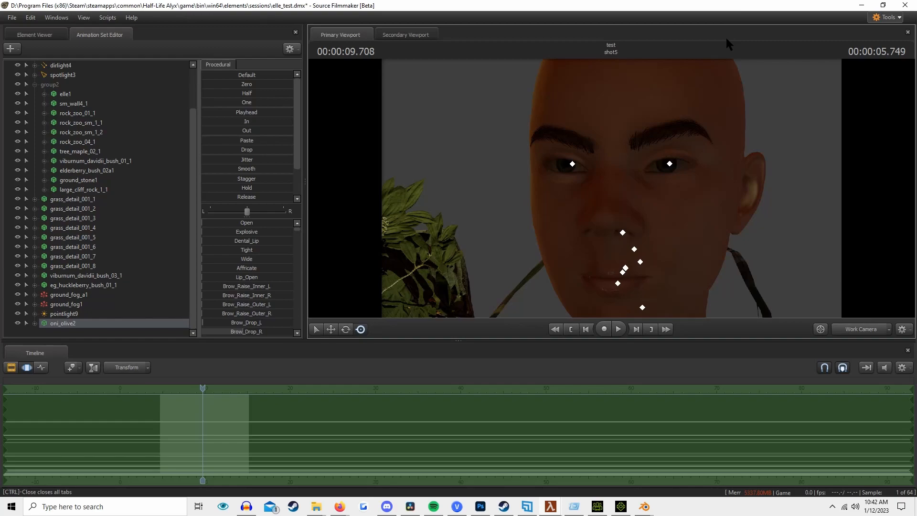
{"action": "left_click_drag", "start_coordinate": [246, 330], "coordinate": [204, 330]}
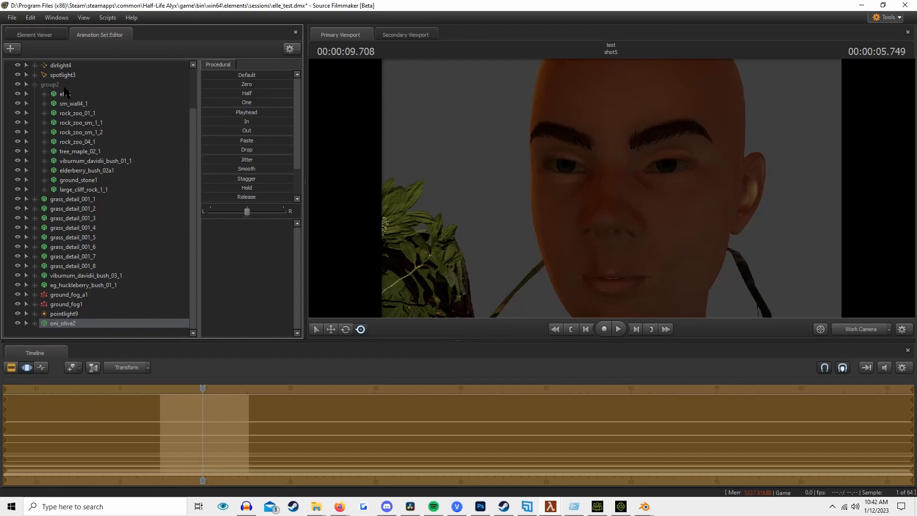
Adjust dirlight4 to brighten the face, and reselect oni_olive2.
{"action": "left_click", "coordinate": [59, 66]}
{"action": "left_click_drag", "start_coordinate": [235, 223], "coordinate": [202, 223]}
{"action": "left_click", "coordinate": [72, 324]}
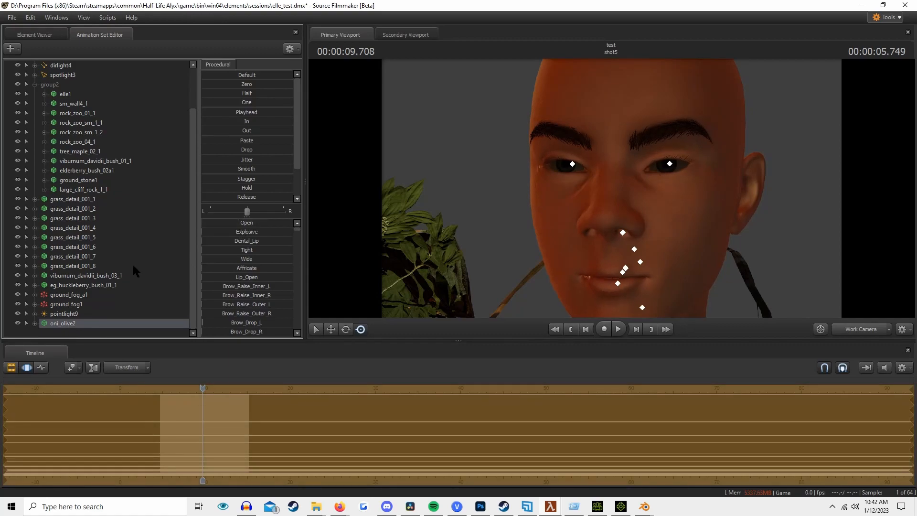
Raise both of oni_olive2's eyebrows by setting Brow_Raise_L and Brow_Raise_R to their maximum.
{"action": "scroll", "coordinate": [260, 293], "scroll_direction": "down", "scroll_amount": 2}
{"action": "left_click_drag", "start_coordinate": [232, 283], "coordinate": [293, 283]}
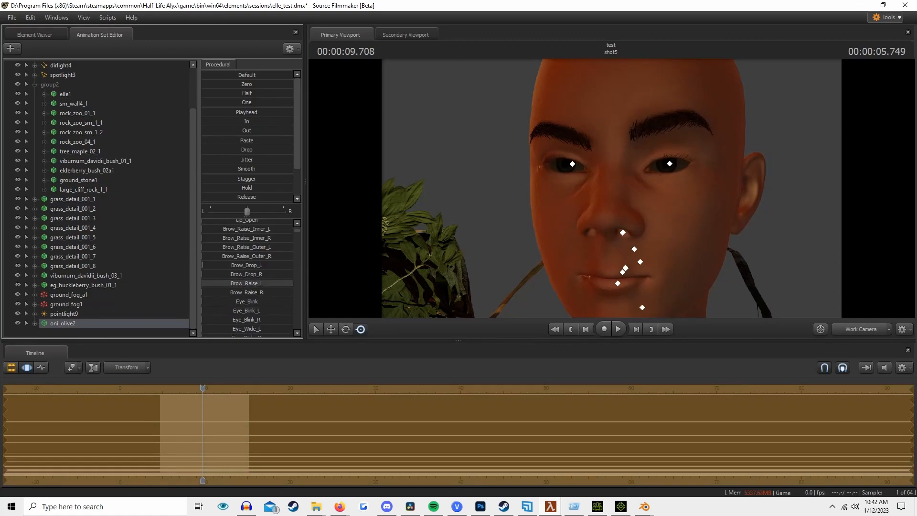
{"action": "left_click_drag", "start_coordinate": [234, 293], "coordinate": [293, 292]}
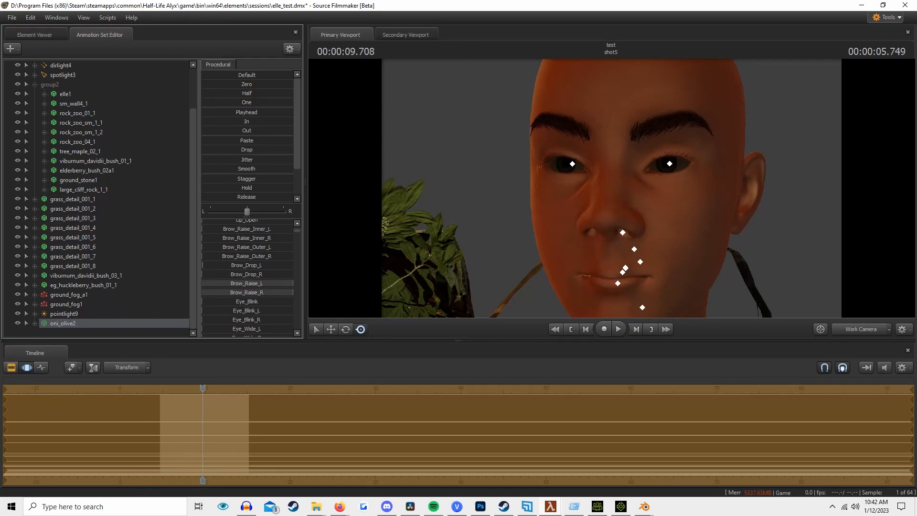
Try out oni_olive2's eye and nose expressions with Eye_Blink, Nose_Flanks_Raise and a full Eye_Squint_R.
{"action": "scroll", "coordinate": [289, 283], "scroll_direction": "down", "scroll_amount": 2}
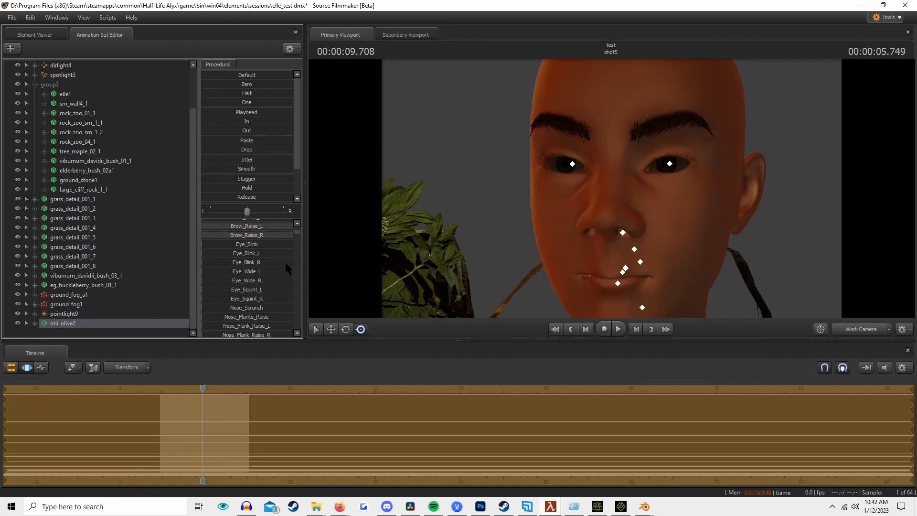
{"action": "left_click_drag", "start_coordinate": [222, 246], "coordinate": [201, 244]}
{"action": "scroll", "coordinate": [264, 300], "scroll_direction": "down", "scroll_amount": 1}
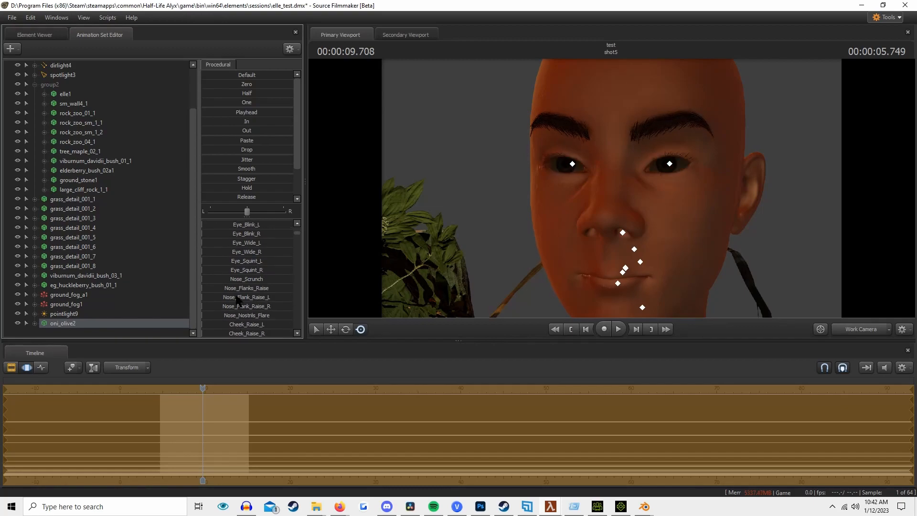
{"action": "left_click_drag", "start_coordinate": [226, 288], "coordinate": [202, 288]}
{"action": "left_click_drag", "start_coordinate": [202, 270], "coordinate": [293, 270]}
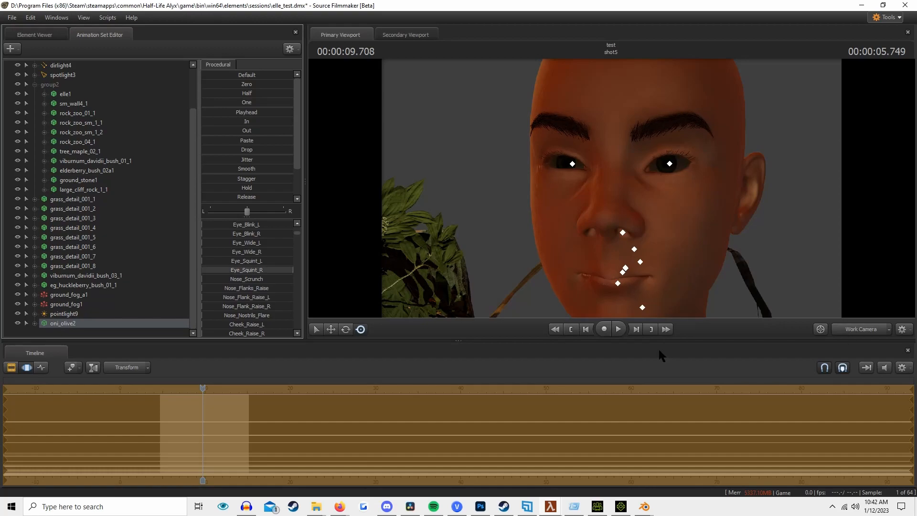
Try Mouth_Smile at its maximum on oni_olive2 and undo it.
{"action": "scroll", "coordinate": [263, 267], "scroll_direction": "down", "scroll_amount": 3}
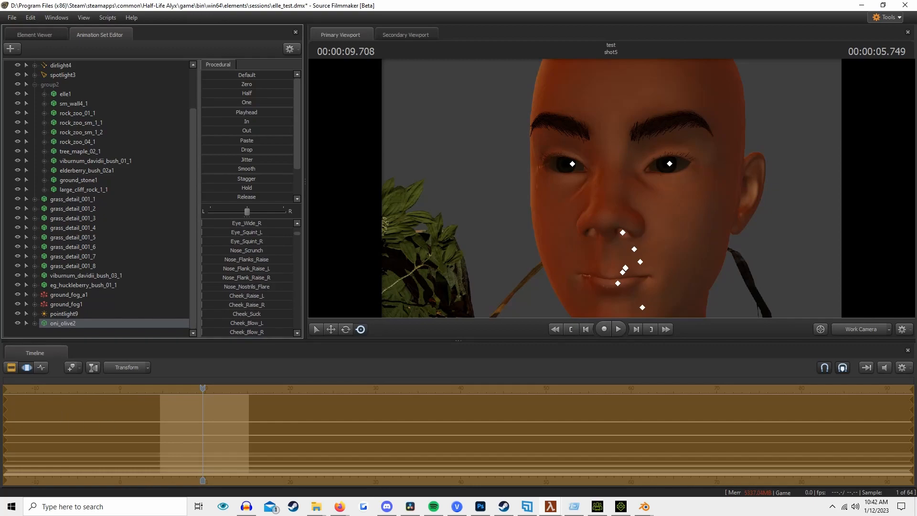
{"action": "scroll", "coordinate": [249, 296], "scroll_direction": "down", "scroll_amount": 2}
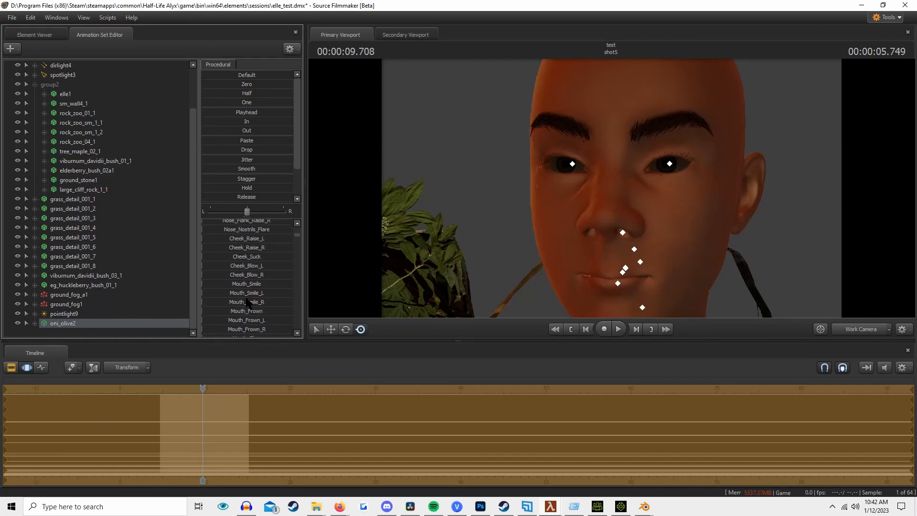
{"action": "left_click_drag", "start_coordinate": [203, 284], "coordinate": [292, 284]}
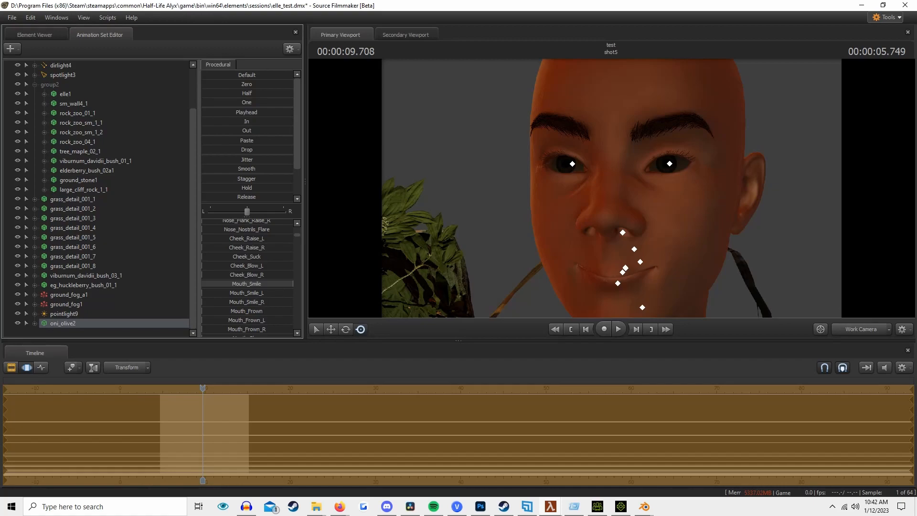
{"action": "key", "text": "ctrl+z"}
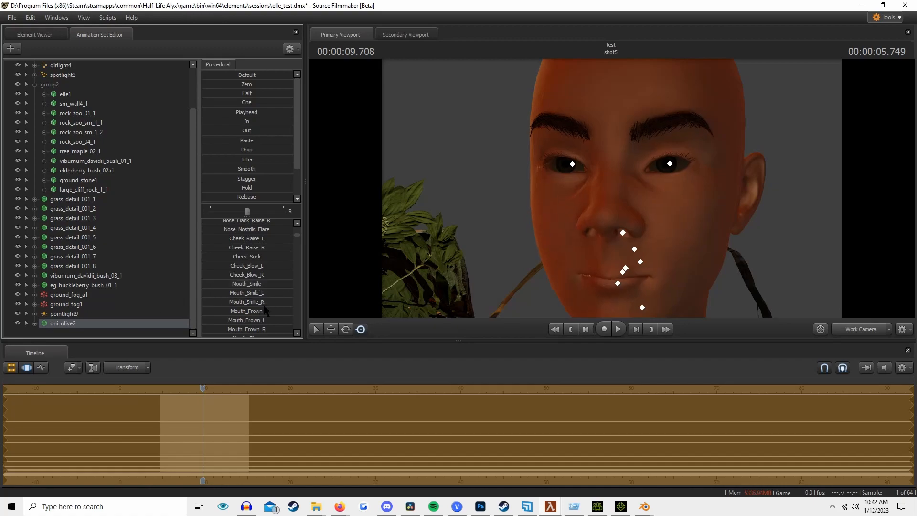
Try out the mouth controls Mouth_Frown, Mouth_Widen and Mouth_Lips_Open on oni_olive2, returning each to zero.
{"action": "left_click_drag", "start_coordinate": [259, 311], "coordinate": [202, 311]}
{"action": "scroll", "coordinate": [238, 276], "scroll_direction": "down", "scroll_amount": 5}
{"action": "mouse_move", "coordinate": [203, 224]}
{"action": "left_mouse_down"}
{"action": "mouse_move", "coordinate": [293, 223]}
{"action": "mouse_move", "coordinate": [203, 223]}
{"action": "left_mouse_up"}
{"action": "left_click_drag", "start_coordinate": [259, 252], "coordinate": [203, 253]}
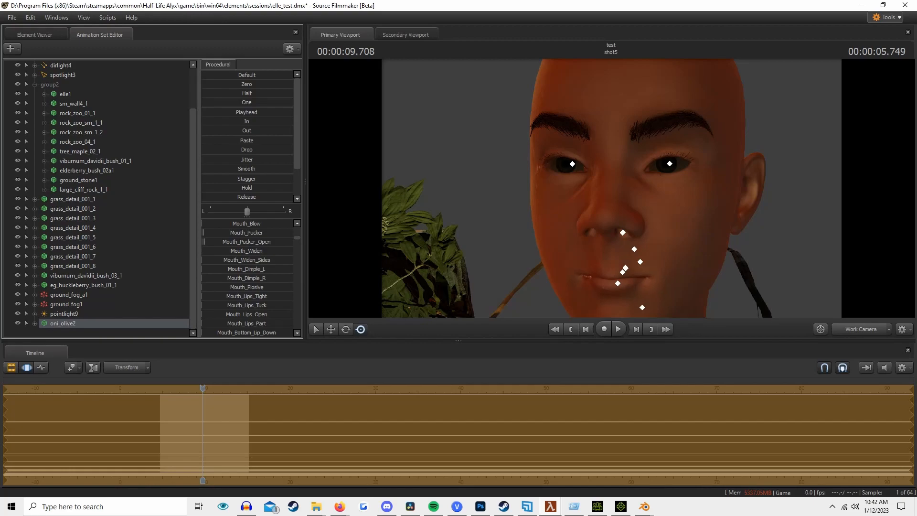
{"action": "scroll", "coordinate": [237, 283], "scroll_direction": "down", "scroll_amount": 2}
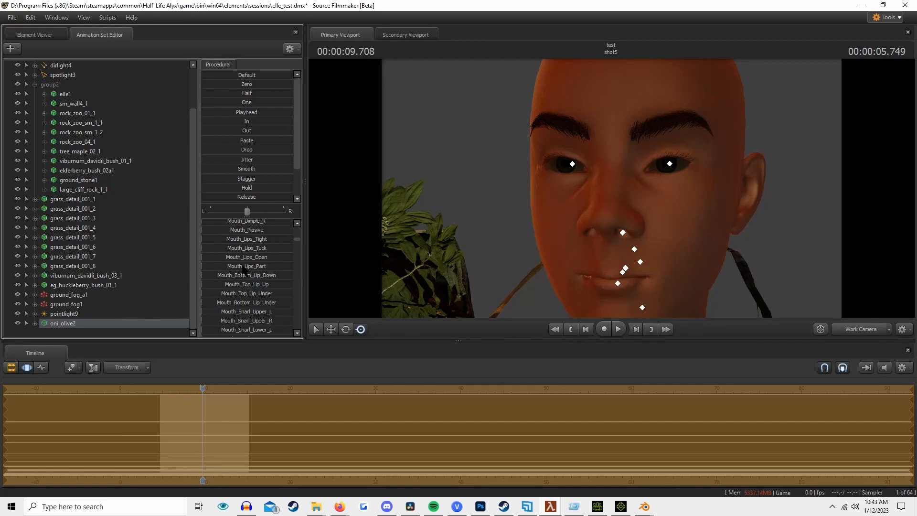
{"action": "left_click_drag", "start_coordinate": [248, 257], "coordinate": [203, 257]}
{"action": "scroll", "coordinate": [245, 303], "scroll_direction": "down", "scroll_amount": 3}
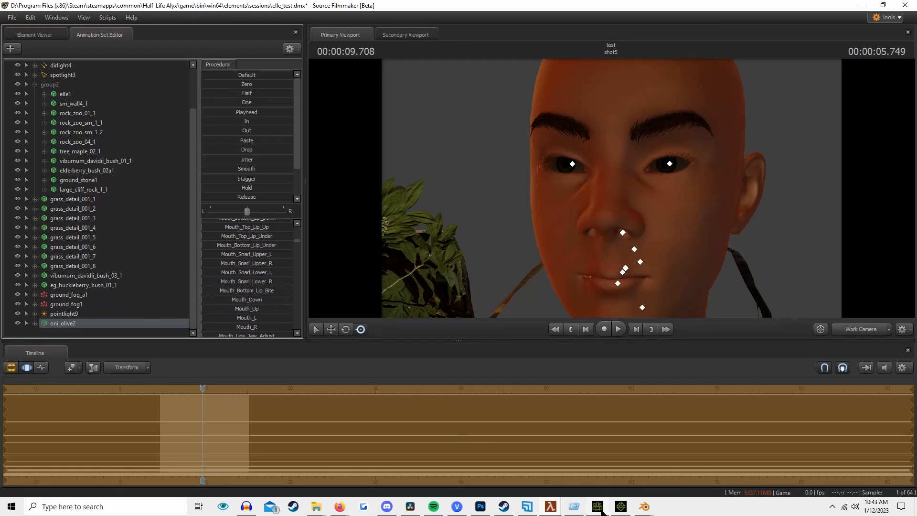
Return to the Clip Editor, select shot1, frame the tall robed character and play the shot from its start.
{"action": "mouse_move", "coordinate": [457, 255]}
{"action": "left_mouse_down"}
{"action": "mouse_move", "coordinate": [462, 307]}
{"action": "mouse_move", "coordinate": [454, 248]}
{"action": "left_mouse_up"}
{"action": "key", "text": "s"}
{"action": "key", "text": "d"}
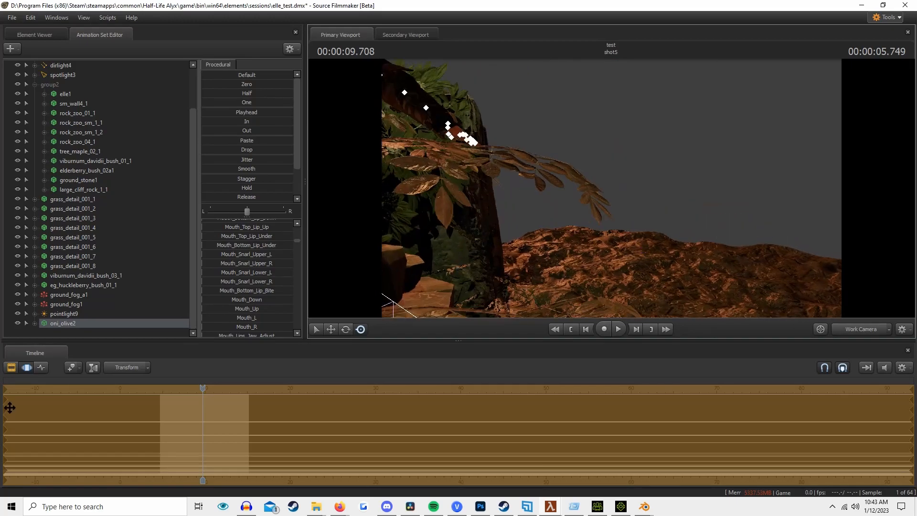
{"action": "left_click", "coordinate": [15, 367]}
{"action": "left_click", "coordinate": [139, 415]}
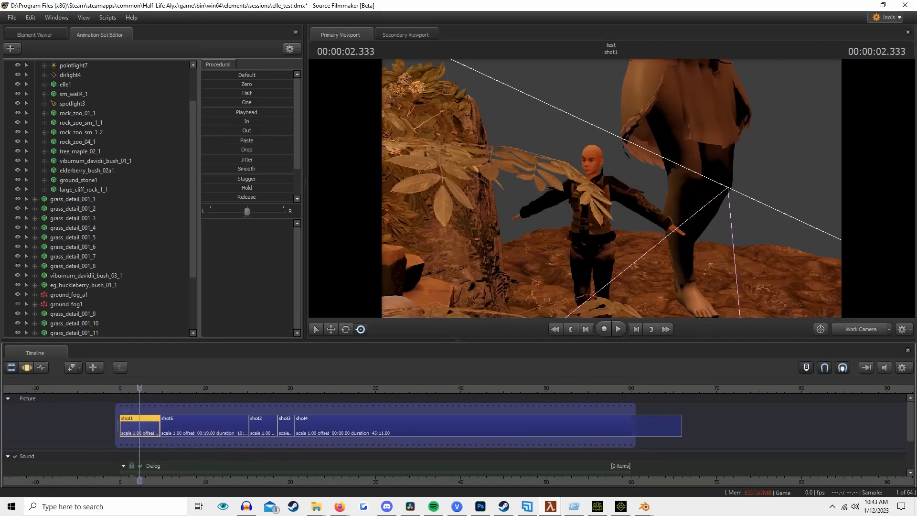
{"action": "left_click_drag", "start_coordinate": [477, 249], "coordinate": [444, 215]}
{"action": "key", "text": "s"}
{"action": "left_click_drag", "start_coordinate": [611, 188], "coordinate": [703, 165]}
{"action": "key", "text": "s"}
{"action": "left_click_drag", "start_coordinate": [139, 389], "coordinate": [112, 385]}
{"action": "key", "text": "space"}
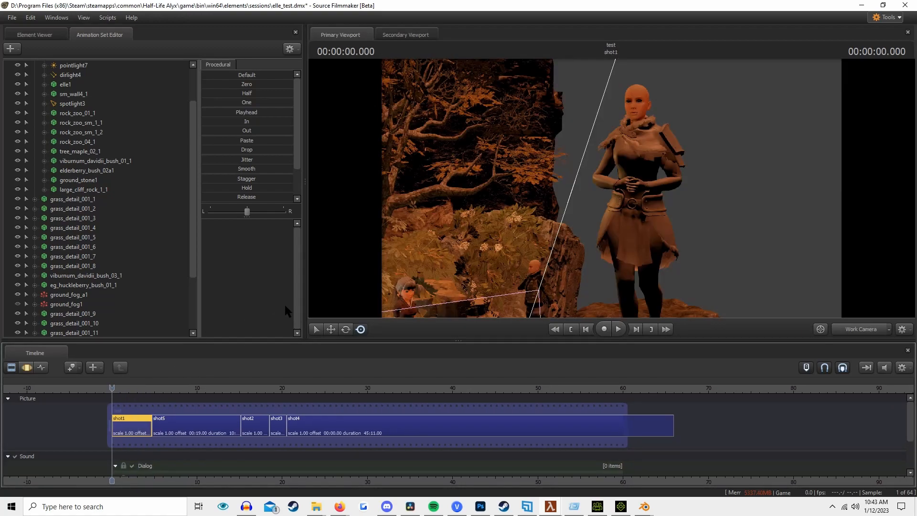
Turn off Enable Lighting for the viewport and replay shot1.
{"action": "left_click_drag", "start_coordinate": [112, 387], "coordinate": [130, 388]}
{"action": "right_click", "coordinate": [531, 248]}
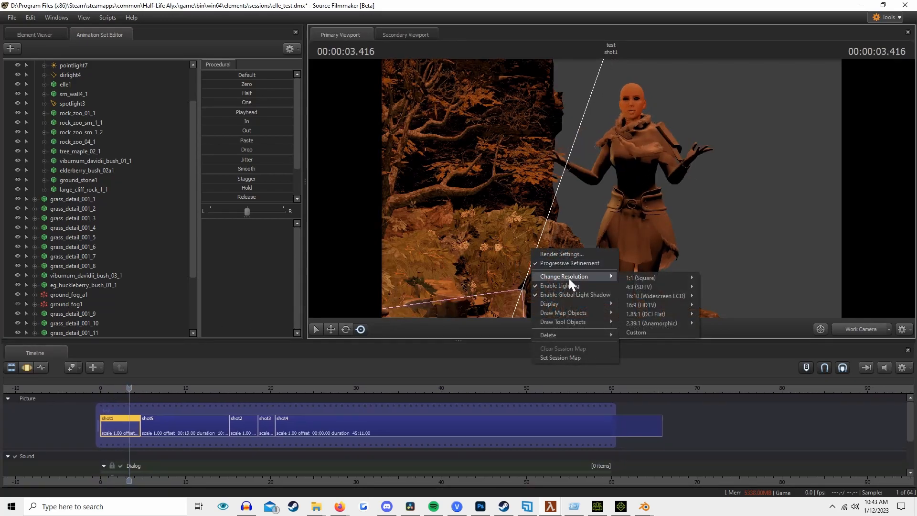
{"action": "left_click", "coordinate": [568, 285]}
{"action": "key", "text": "space"}
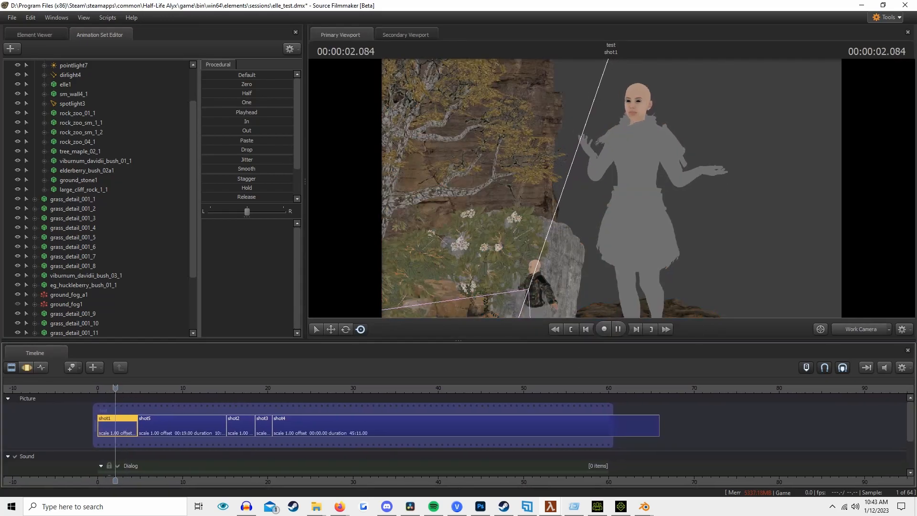
{"action": "key", "text": "space"}
Move the work camera close to the robed character's face and examine its facial animation during shot1 playback.
{"action": "left_click_drag", "start_coordinate": [612, 188], "coordinate": [527, 187]}
{"action": "key", "text": "w"}
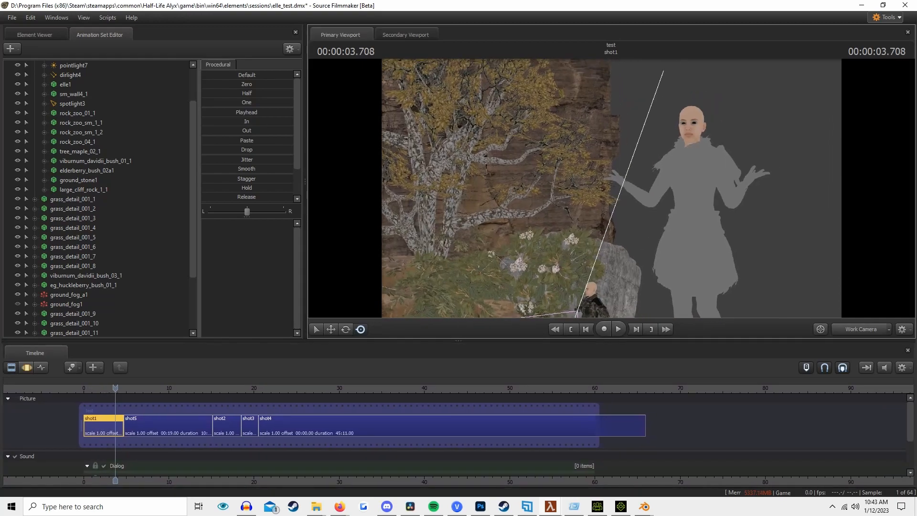
{"action": "key", "text": "w"}
{"action": "key", "text": "w"}
{"action": "key", "text": "space"}
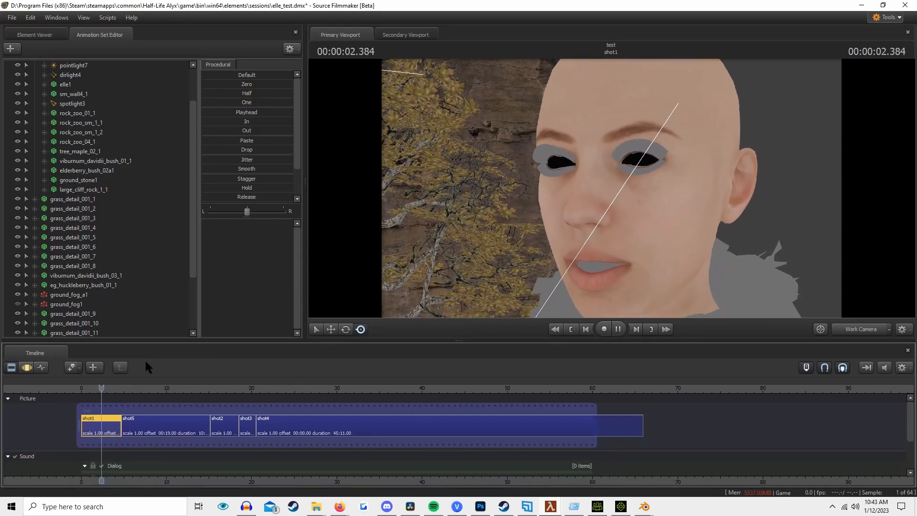
{"action": "key", "text": "space"}
Switch to the Motion Editor, select demon1 and try out its facial controls, returning Eye_Blink to zero.
{"action": "left_click", "coordinate": [27, 367]}
{"action": "scroll", "coordinate": [71, 286], "scroll_direction": "down", "scroll_amount": 3}
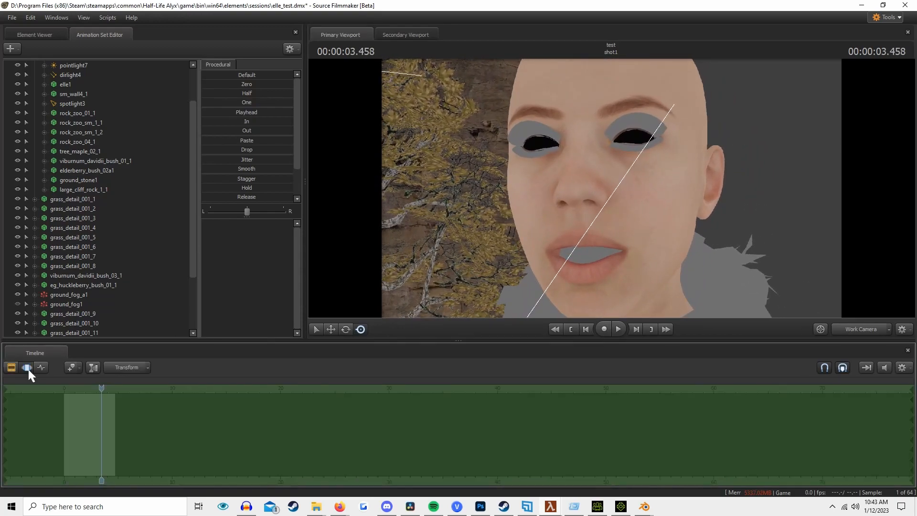
{"action": "left_click", "coordinate": [67, 314]}
{"action": "left_click_drag", "start_coordinate": [247, 258], "coordinate": [293, 258]}
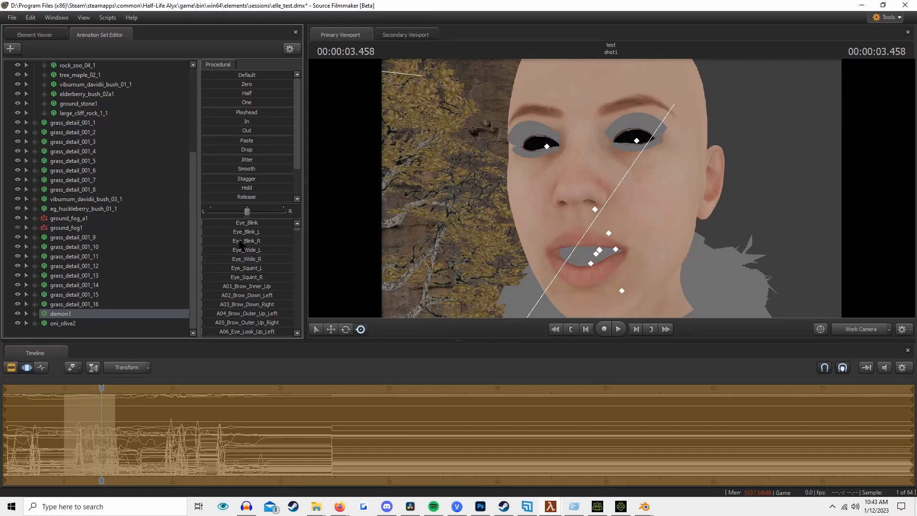
{"action": "left_click_drag", "start_coordinate": [234, 223], "coordinate": [202, 223]}
Turn Enable Lighting on to compare demon1's face, and turn it off again.
{"action": "right_click", "coordinate": [442, 181]}
{"action": "left_click", "coordinate": [461, 225]}
{"action": "right_click", "coordinate": [504, 203]}
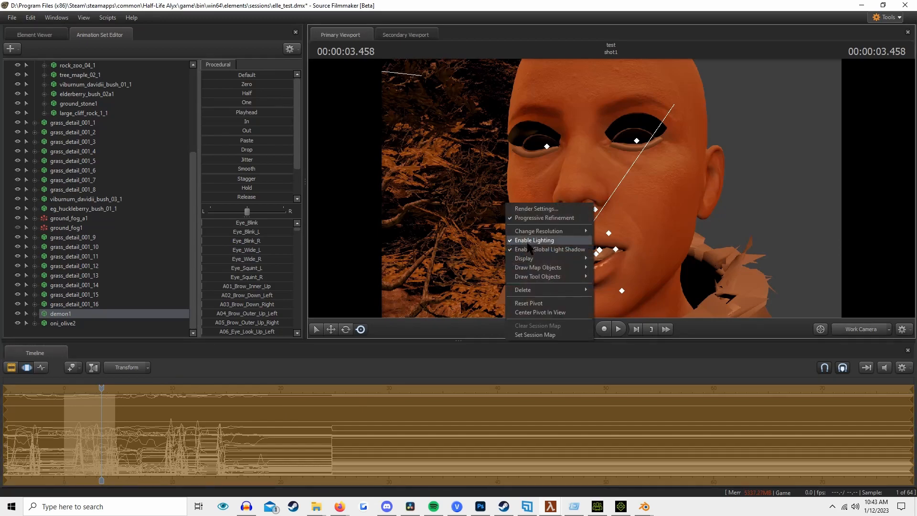
{"action": "left_click", "coordinate": [531, 242]}
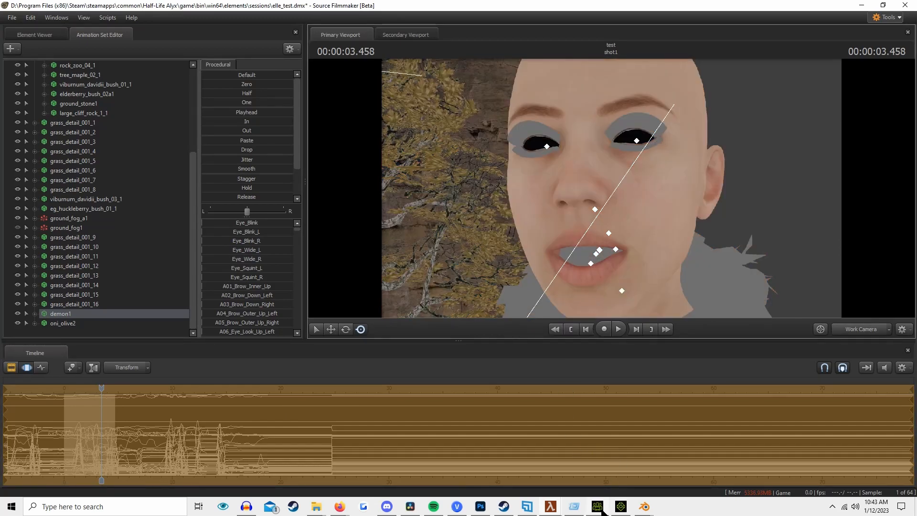
Switch to Character Creator 3 and examine the bald female character's full body and leather outfit from several sides.
{"action": "left_click", "coordinate": [603, 492]}
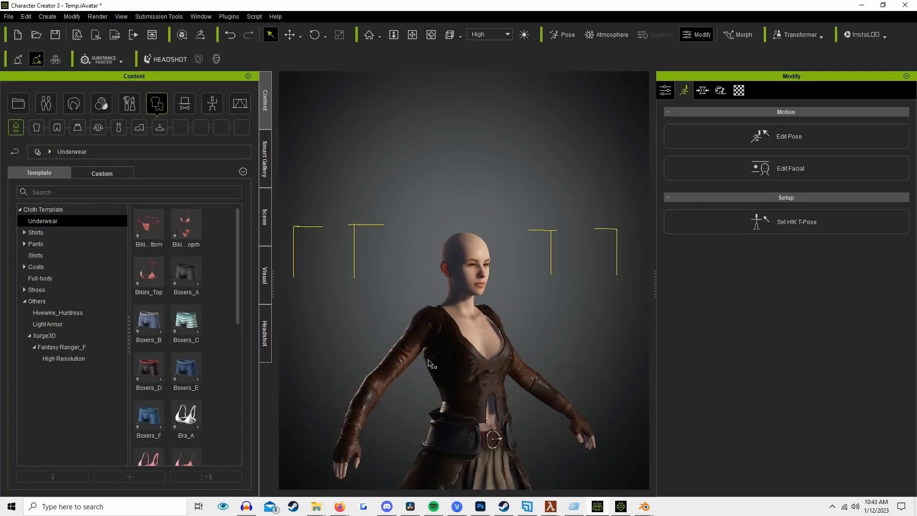
{"action": "middle_click_drag", "start_coordinate": [429, 363], "coordinate": [430, 191]}
{"action": "right_click_drag", "start_coordinate": [430, 191], "coordinate": [296, 244]}
{"action": "middle_click_drag", "start_coordinate": [453, 215], "coordinate": [469, 285]}
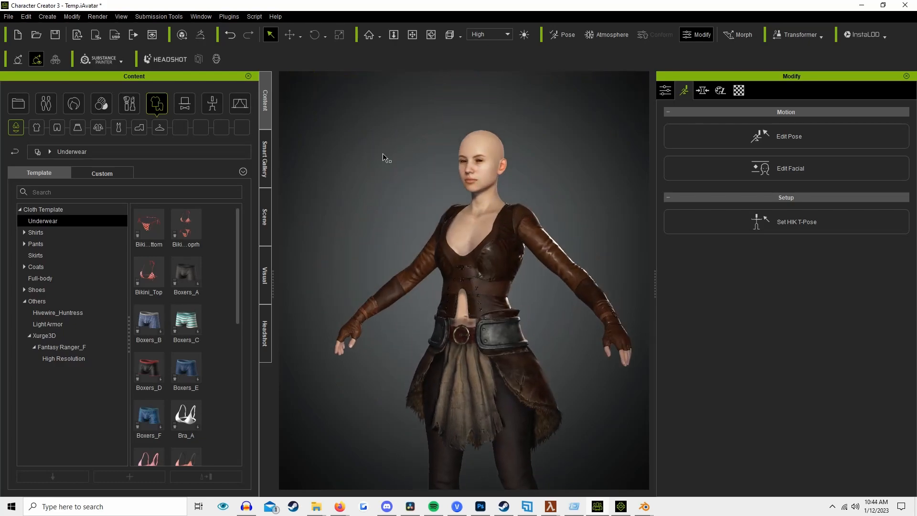
{"action": "scroll", "coordinate": [491, 163], "scroll_direction": "up", "scroll_amount": 2}
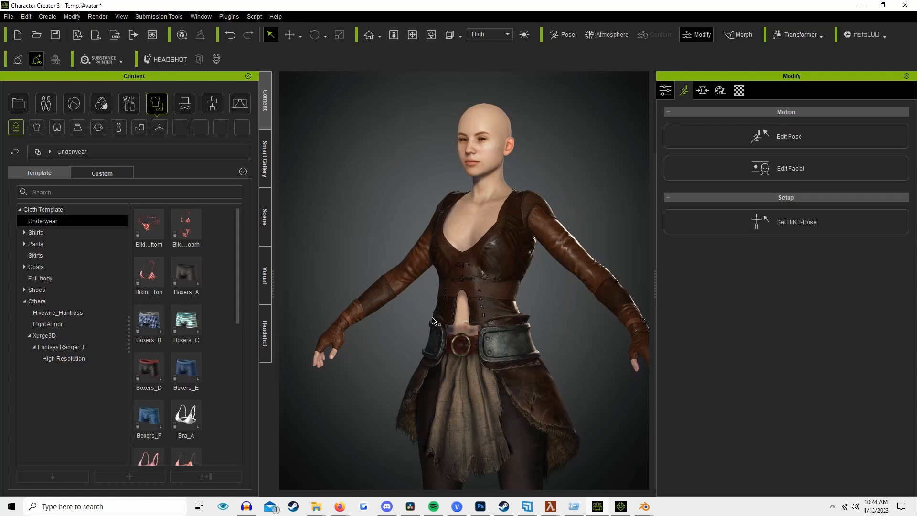
{"action": "scroll", "coordinate": [473, 332], "scroll_direction": "down", "scroll_amount": 3}
{"action": "left_click_drag", "start_coordinate": [420, 216], "coordinate": [628, 224], "text": "alt"}
{"action": "left_click_drag", "start_coordinate": [505, 293], "coordinate": [497, 360], "text": "alt"}
{"action": "middle_click_drag", "start_coordinate": [497, 360], "coordinate": [499, 249], "text": "alt"}
{"action": "left_click_drag", "start_coordinate": [505, 262], "coordinate": [381, 248], "text": "alt"}
{"action": "left_click_drag", "start_coordinate": [516, 277], "coordinate": [598, 180], "text": "alt"}
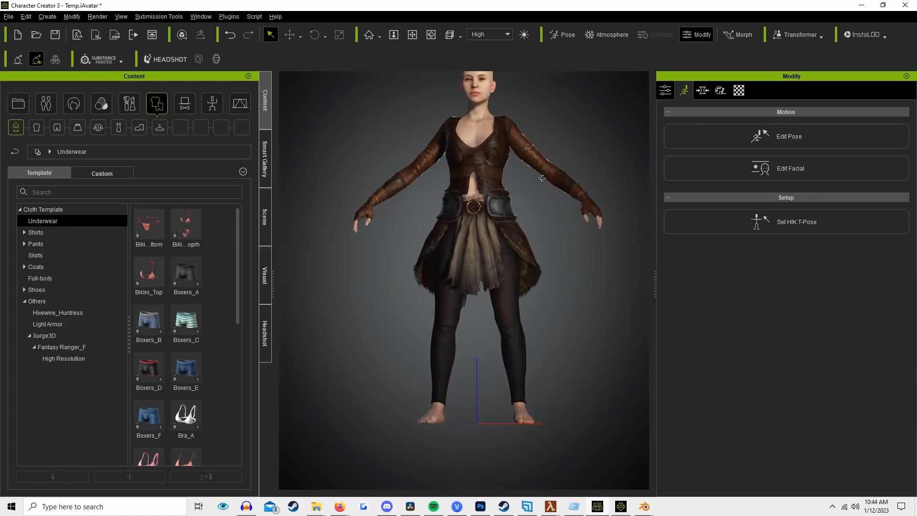
{"action": "middle_click_drag", "start_coordinate": [546, 185], "coordinate": [537, 292], "text": "alt"}
Examine the female character's face up close from the front and both sides, including the eyes and skin.
{"action": "scroll", "coordinate": [537, 292], "scroll_direction": "up", "scroll_amount": 3}
{"action": "middle_click_drag", "start_coordinate": [563, 202], "coordinate": [556, 268], "text": "alt"}
{"action": "scroll", "coordinate": [307, 410], "scroll_direction": "up", "scroll_amount": 2}
{"action": "middle_click_drag", "start_coordinate": [409, 324], "coordinate": [520, 273], "text": "alt"}
{"action": "mouse_move", "coordinate": [520, 274]}
{"action": "left_mouse_down", "text": "alt"}
{"action": "mouse_move", "coordinate": [609, 335]}
{"action": "mouse_move", "coordinate": [522, 273]}
{"action": "left_mouse_up", "text": "alt"}
{"action": "middle_click_drag", "start_coordinate": [522, 273], "coordinate": [470, 366], "text": "alt"}
{"action": "scroll", "coordinate": [520, 247], "scroll_direction": "up", "scroll_amount": 5}
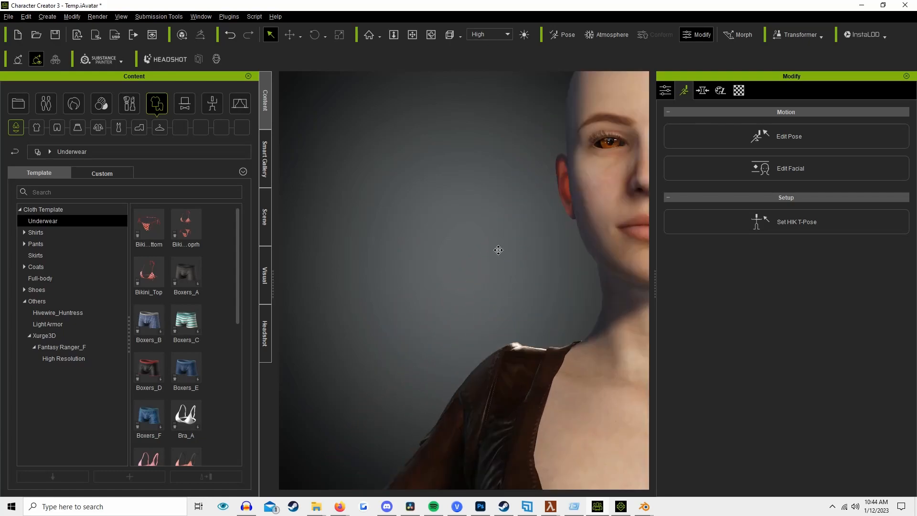
{"action": "middle_click_drag", "start_coordinate": [502, 249], "coordinate": [321, 298], "text": "alt"}
{"action": "scroll", "coordinate": [466, 281], "scroll_direction": "down", "scroll_amount": 3}
{"action": "scroll", "coordinate": [560, 248], "scroll_direction": "up", "scroll_amount": 4}
{"action": "middle_click_drag", "start_coordinate": [559, 247], "coordinate": [511, 288], "text": "alt"}
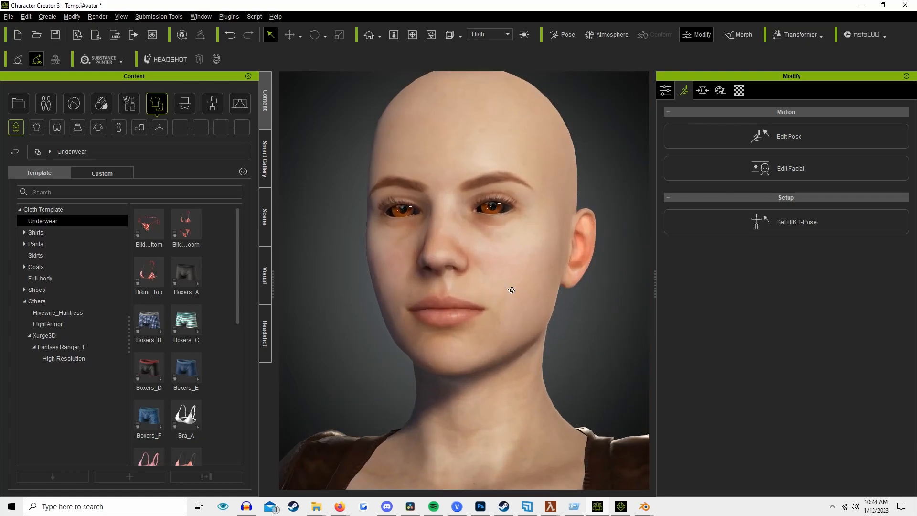
{"action": "left_click_drag", "start_coordinate": [511, 288], "coordinate": [459, 271], "text": "alt"}
{"action": "left_click_drag", "start_coordinate": [521, 243], "coordinate": [594, 298], "text": "alt"}
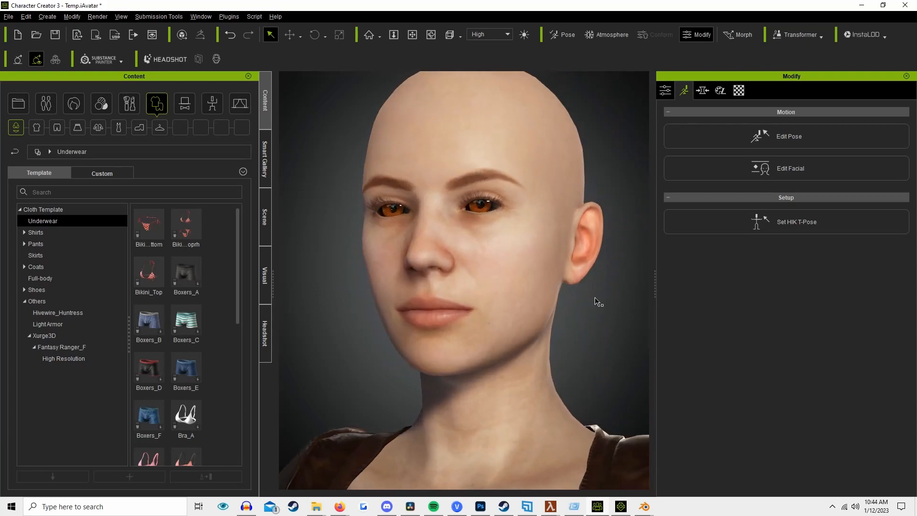
{"action": "scroll", "coordinate": [477, 249], "scroll_direction": "up", "scroll_amount": 4}
{"action": "scroll", "coordinate": [482, 241], "scroll_direction": "down", "scroll_amount": 3}
{"action": "middle_click_drag", "start_coordinate": [481, 240], "coordinate": [509, 282], "text": "alt"}
{"action": "left_click_drag", "start_coordinate": [510, 282], "coordinate": [726, 285], "text": "alt"}
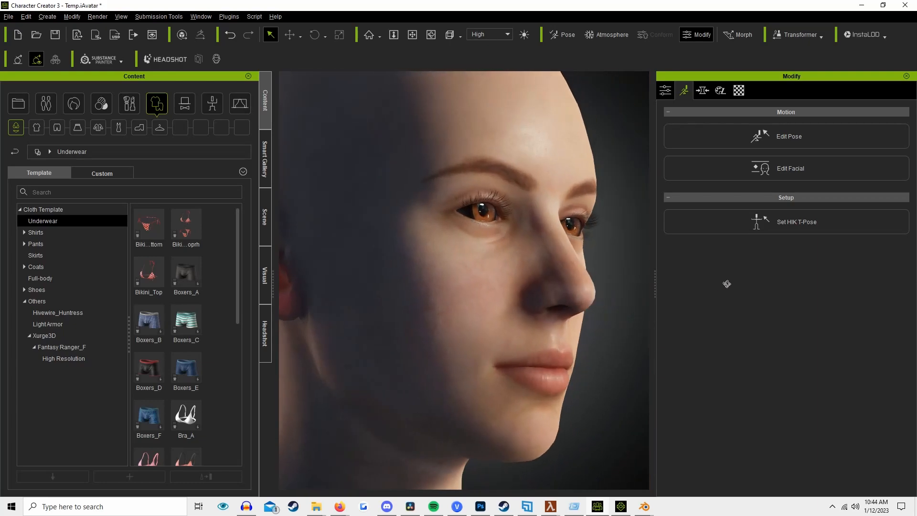
{"action": "scroll", "coordinate": [551, 245], "scroll_direction": "up", "scroll_amount": 4}
{"action": "scroll", "coordinate": [550, 244], "scroll_direction": "down", "scroll_amount": 4}
{"action": "left_click_drag", "start_coordinate": [554, 252], "coordinate": [397, 280], "text": "alt"}
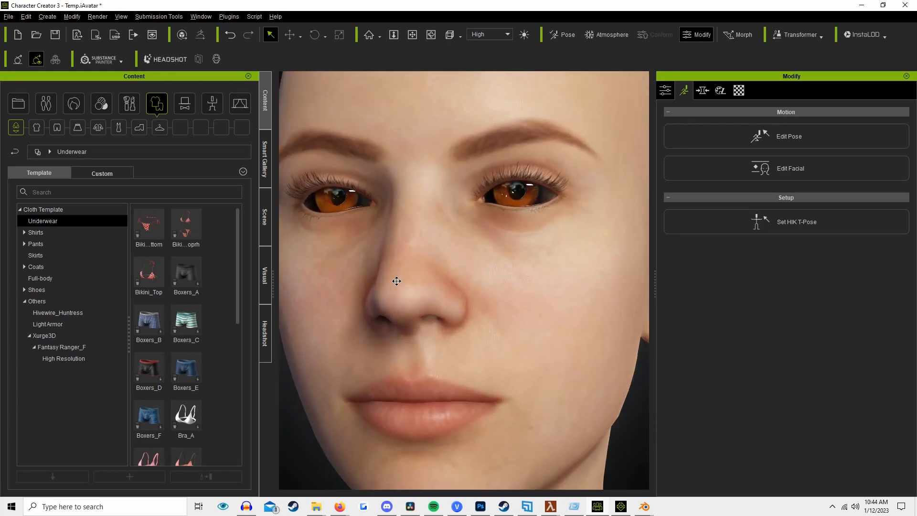
{"action": "middle_click_drag", "start_coordinate": [397, 281], "coordinate": [423, 288], "text": "alt"}
Browse the makeup, hair and actor templates, including the Hivewire and Toon Figures eyes, and examine the face again.
{"action": "left_click", "coordinate": [102, 103]}
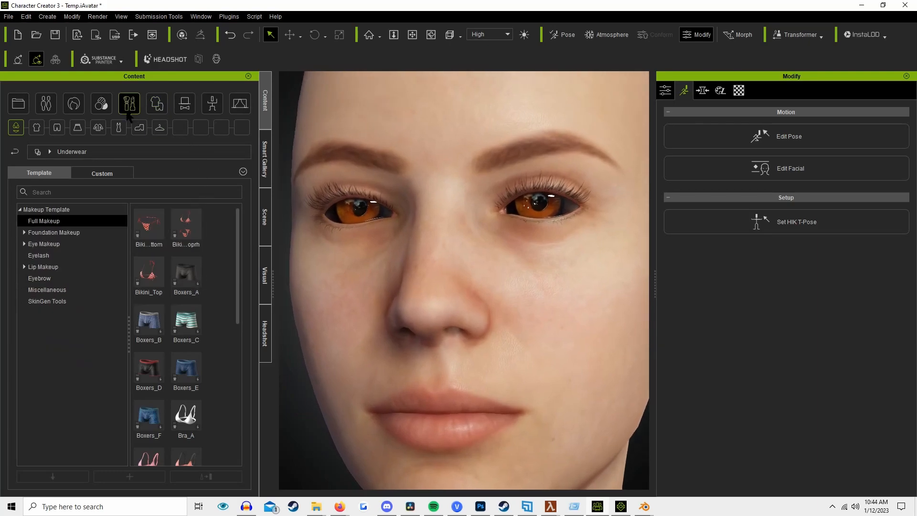
{"action": "left_click", "coordinate": [128, 105]}
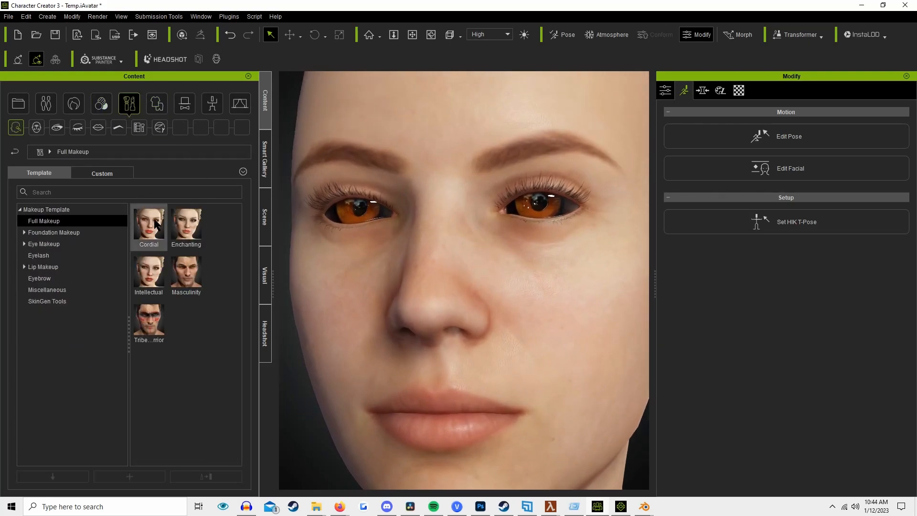
{"action": "left_click", "coordinate": [80, 108]}
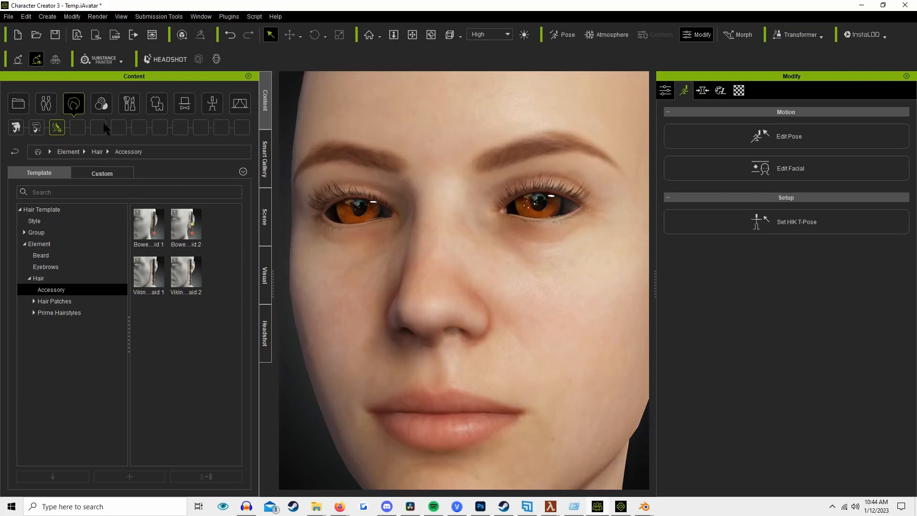
{"action": "left_click", "coordinate": [46, 103]}
{"action": "scroll", "coordinate": [517, 313], "scroll_direction": "down", "scroll_amount": 6}
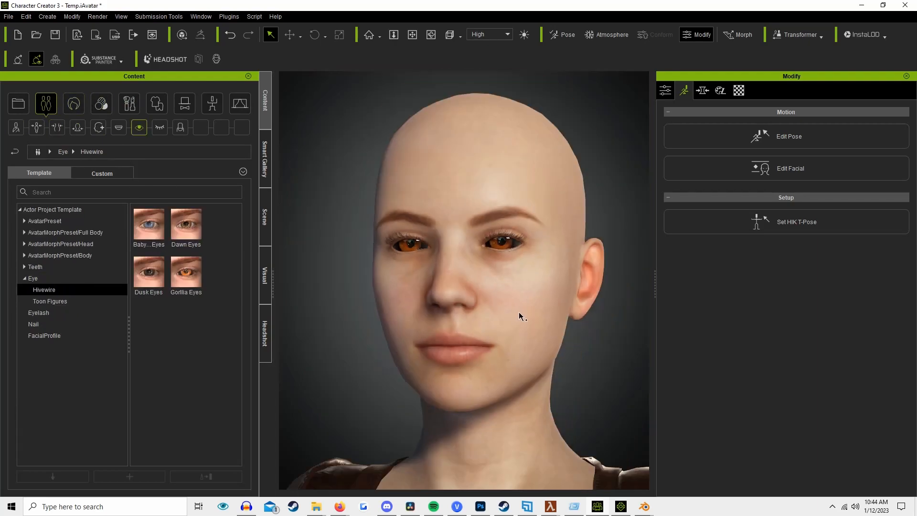
{"action": "middle_click_drag", "start_coordinate": [480, 366], "coordinate": [486, 328]}
{"action": "scroll", "coordinate": [488, 230], "scroll_direction": "up", "scroll_amount": 5}
{"action": "scroll", "coordinate": [488, 230], "scroll_direction": "down", "scroll_amount": 4}
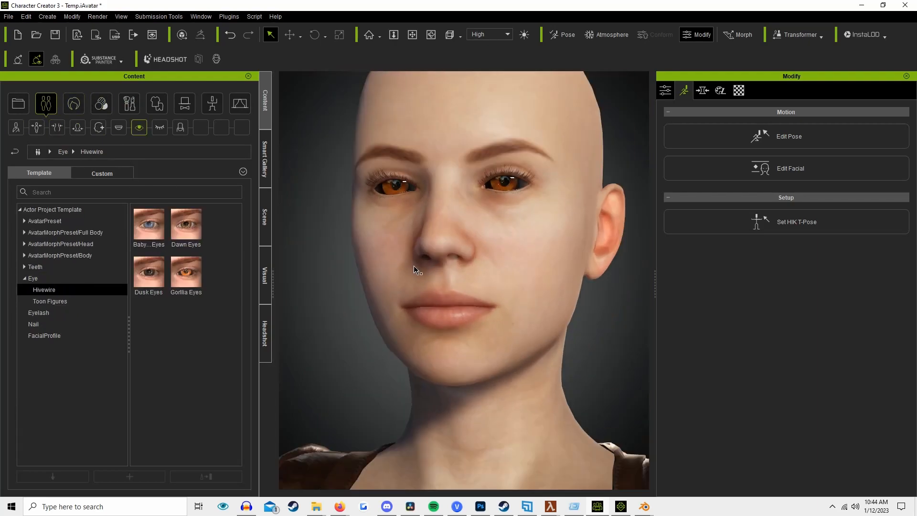
{"action": "left_click", "coordinate": [50, 301]}
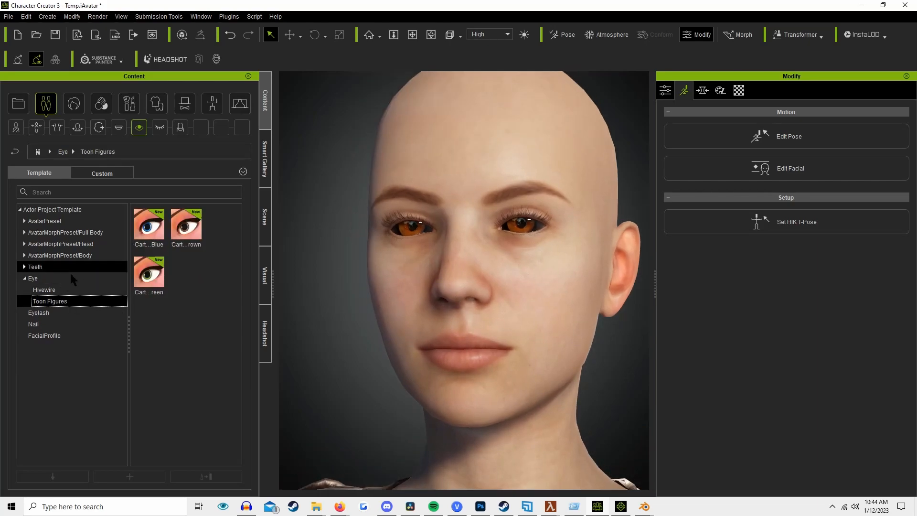
{"action": "left_click", "coordinate": [44, 222]}
{"action": "left_click_drag", "start_coordinate": [415, 226], "coordinate": [497, 281], "text": "alt"}
{"action": "left_click_drag", "start_coordinate": [566, 234], "coordinate": [470, 284], "text": "alt"}
Switch to iClone 7, cancel the FBX export and rewind the CC3_Base_Plus animation to frame 1 for a closer look.
{"action": "left_click", "coordinate": [621, 507]}
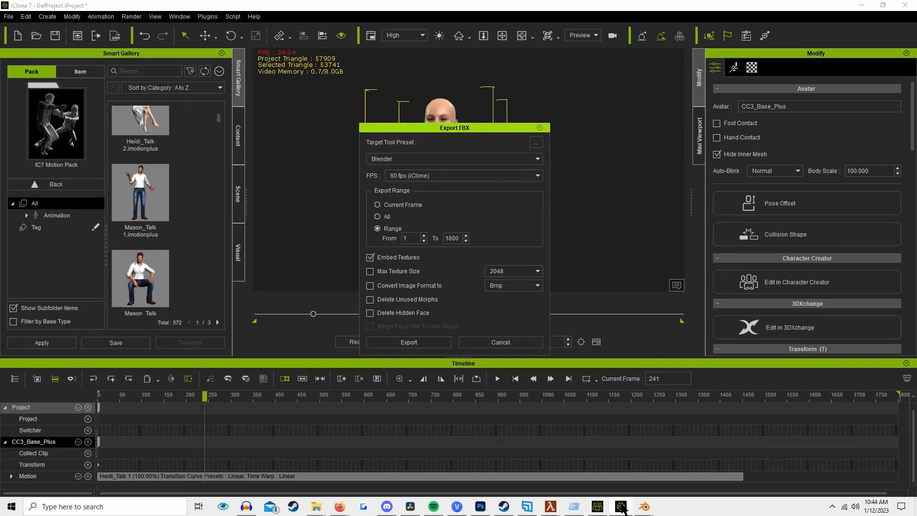
{"action": "left_click", "coordinate": [495, 343]}
{"action": "scroll", "coordinate": [499, 262], "scroll_direction": "up", "scroll_amount": 5}
{"action": "left_click_drag", "start_coordinate": [164, 395], "coordinate": [99, 396]}
{"action": "scroll", "coordinate": [511, 196], "scroll_direction": "down", "scroll_amount": 5}
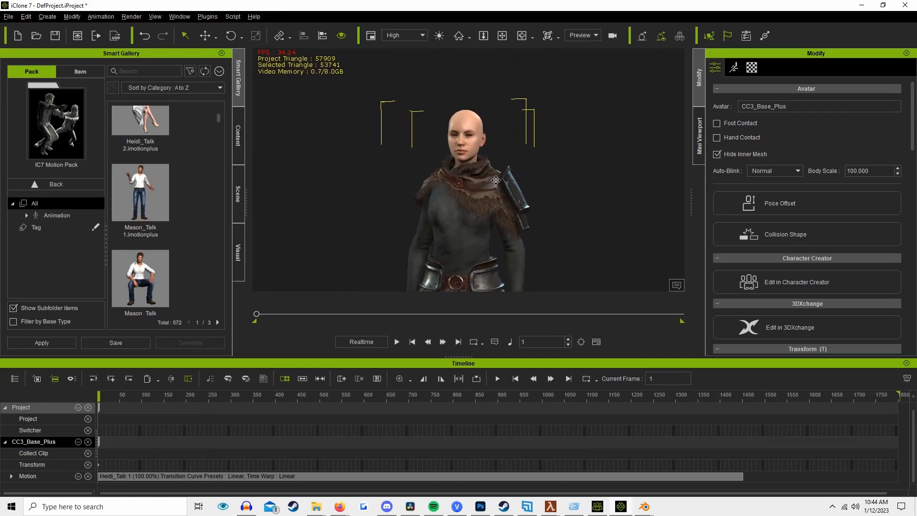
{"action": "scroll", "coordinate": [512, 196], "scroll_direction": "up", "scroll_amount": 5}
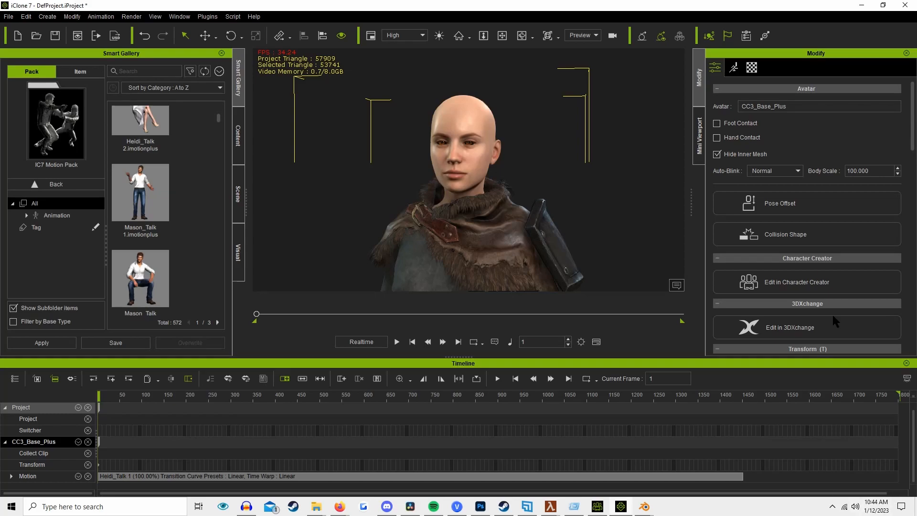
Open the Face Key editor for CC3_Base_Plus, move it clear of the character and scrub the animation to frame 112.
{"action": "left_click", "coordinate": [734, 68]}
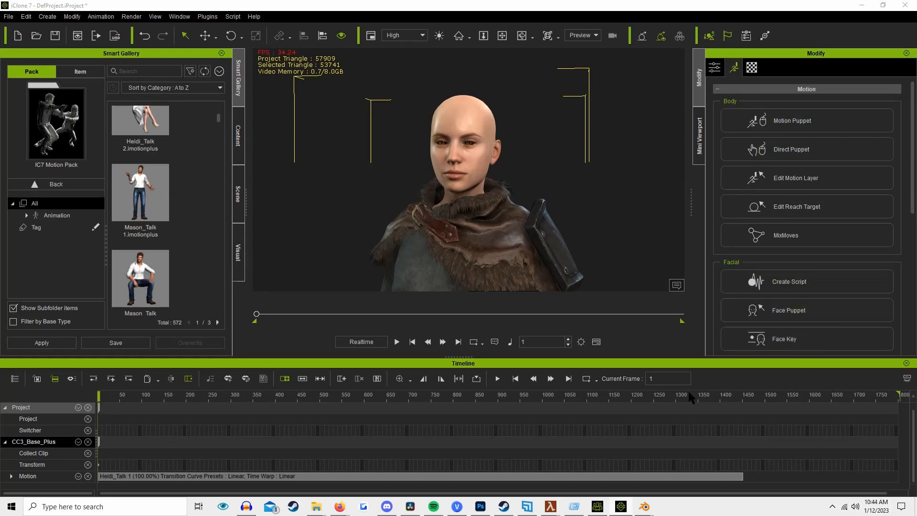
{"action": "left_click", "coordinate": [759, 338]}
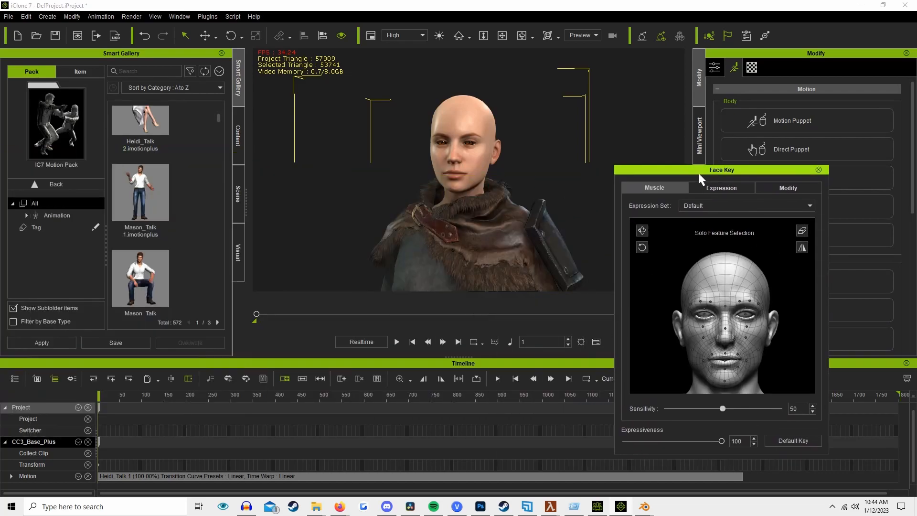
{"action": "left_click_drag", "start_coordinate": [699, 172], "coordinate": [751, 147]}
{"action": "left_click", "coordinate": [137, 393]}
{"action": "left_click_drag", "start_coordinate": [138, 394], "coordinate": [145, 391]}
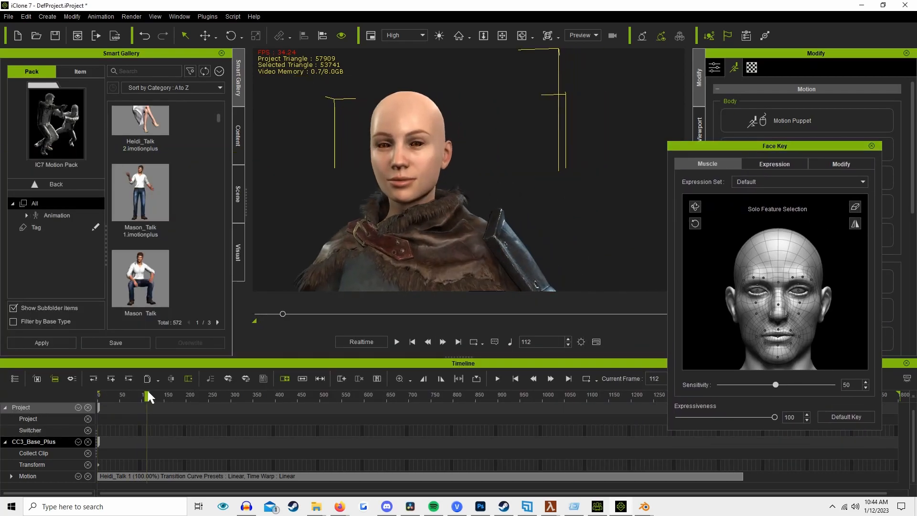
Mute the system sound and scrub the CC3_Base_Plus animation to frame 47 for a close look at the face.
{"action": "left_click", "coordinate": [856, 506]}
{"action": "left_click", "coordinate": [769, 484]}
{"action": "left_click", "coordinate": [173, 394]}
{"action": "left_click_drag", "start_coordinate": [201, 399], "coordinate": [118, 427]}
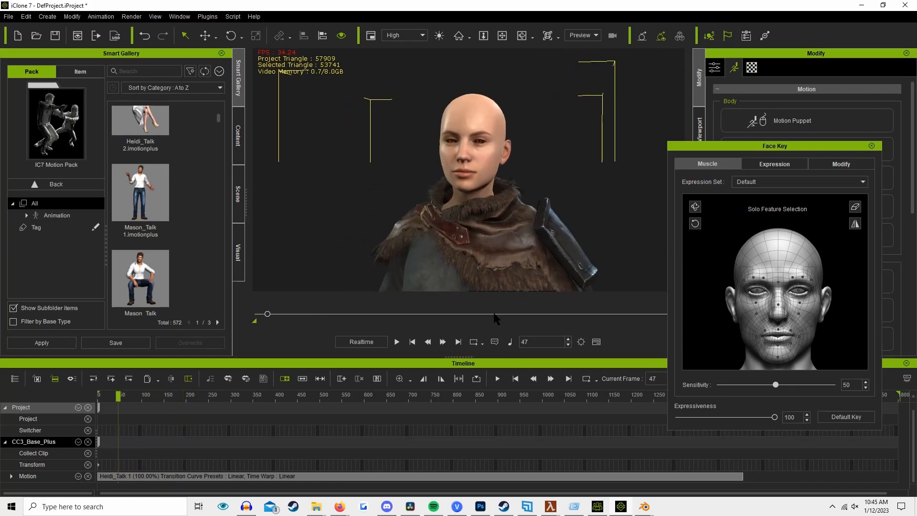
{"action": "scroll", "coordinate": [485, 196], "scroll_direction": "up", "scroll_amount": 5}
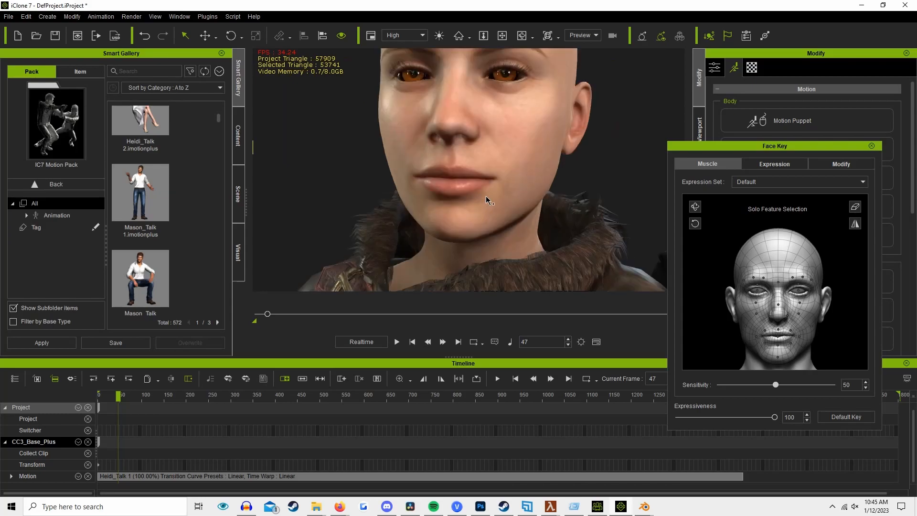
{"action": "scroll", "coordinate": [485, 195], "scroll_direction": "down", "scroll_amount": 2}
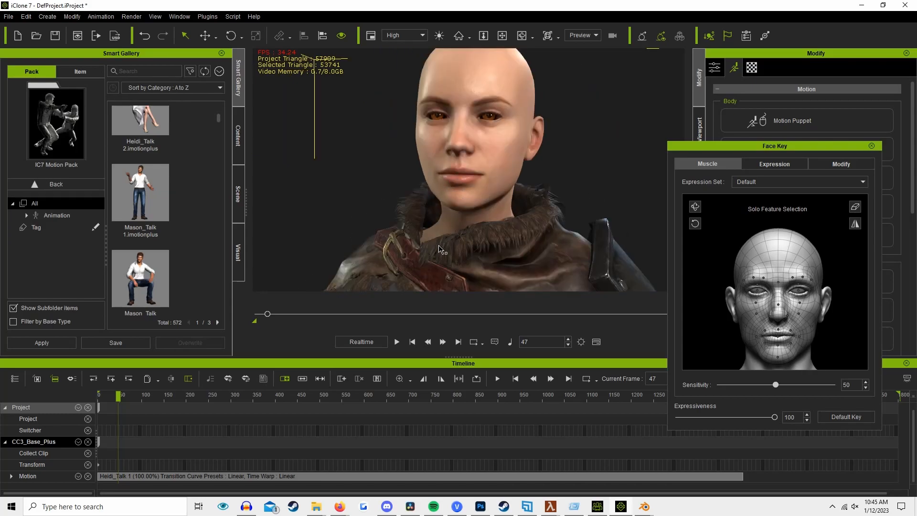
Show the 01-Happy expression presets in the Face Key editor and scrub the animation back to frame 4.
{"action": "left_click", "coordinate": [788, 163]}
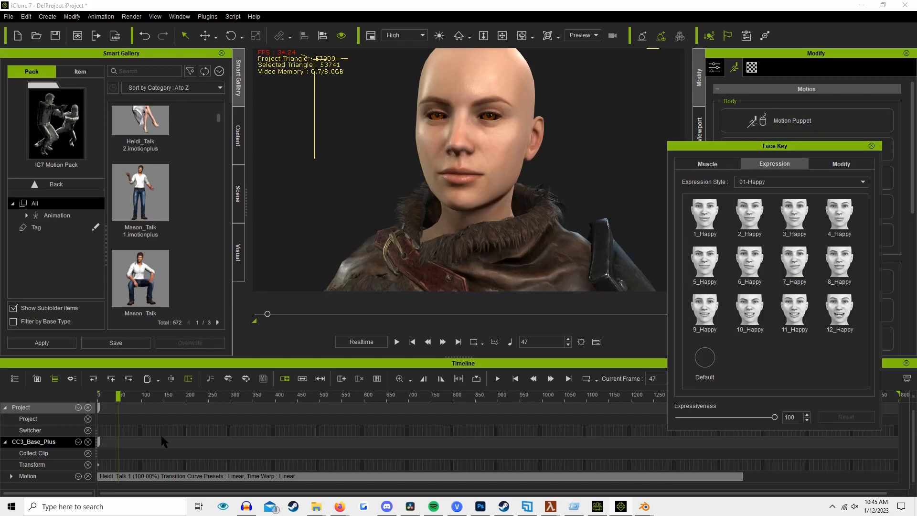
{"action": "left_click", "coordinate": [150, 395]}
{"action": "left_click_drag", "start_coordinate": [179, 402], "coordinate": [80, 406]}
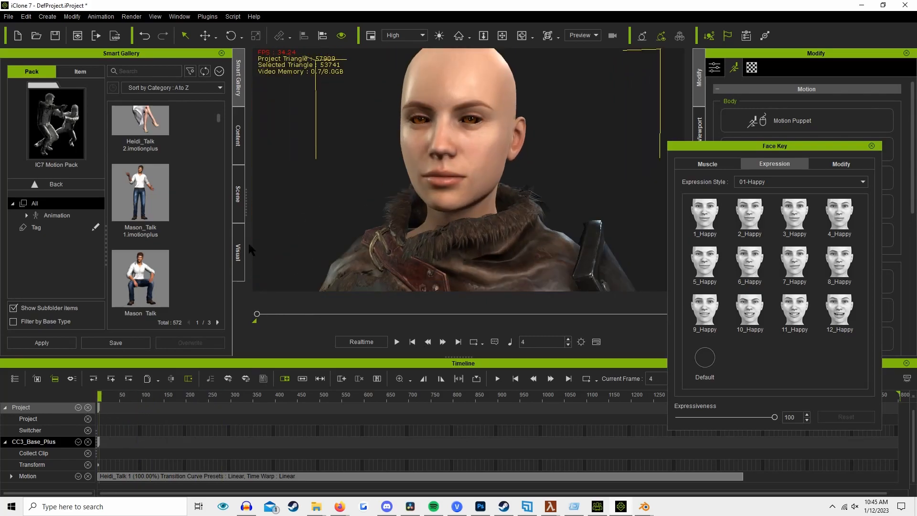
Open the Motion LIVE plugin and move its window clear of the character's face.
{"action": "left_click", "coordinate": [233, 16]}
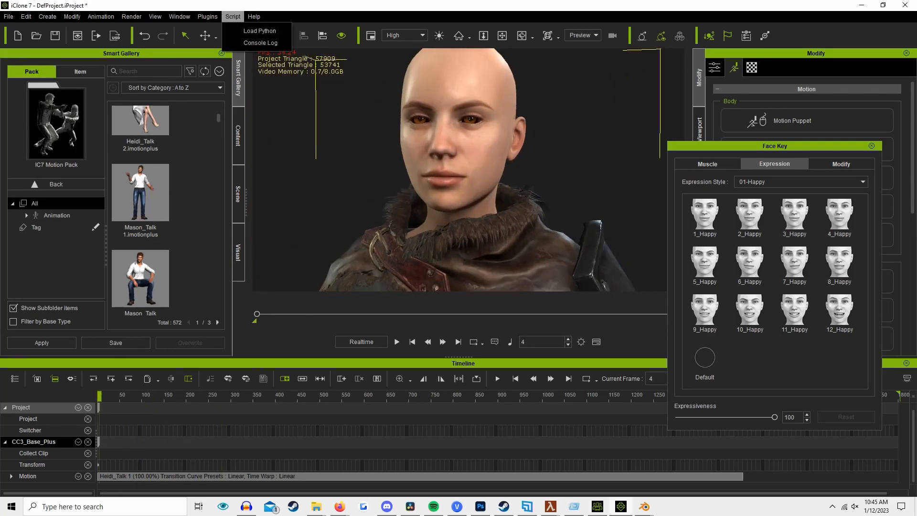
{"action": "mouse_move", "coordinate": [206, 17]}
{"action": "mouse_move", "coordinate": [287, 67]}
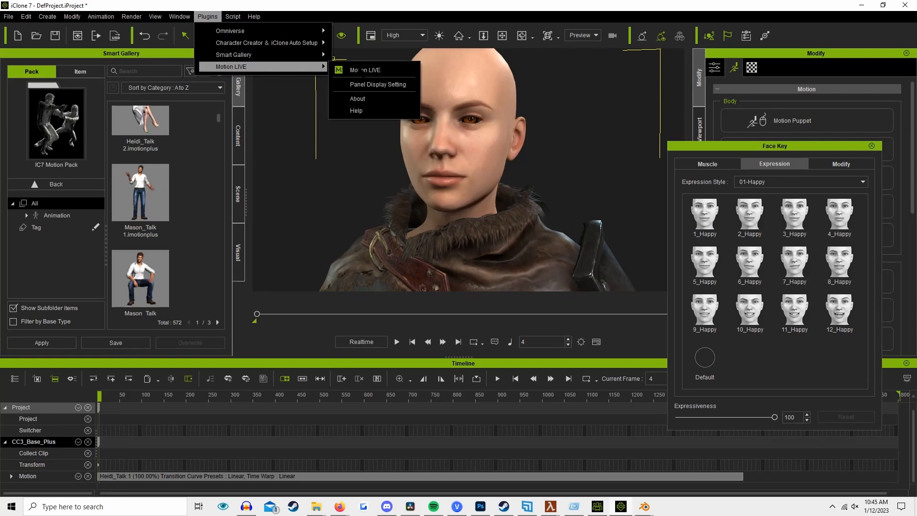
{"action": "left_click", "coordinate": [351, 68]}
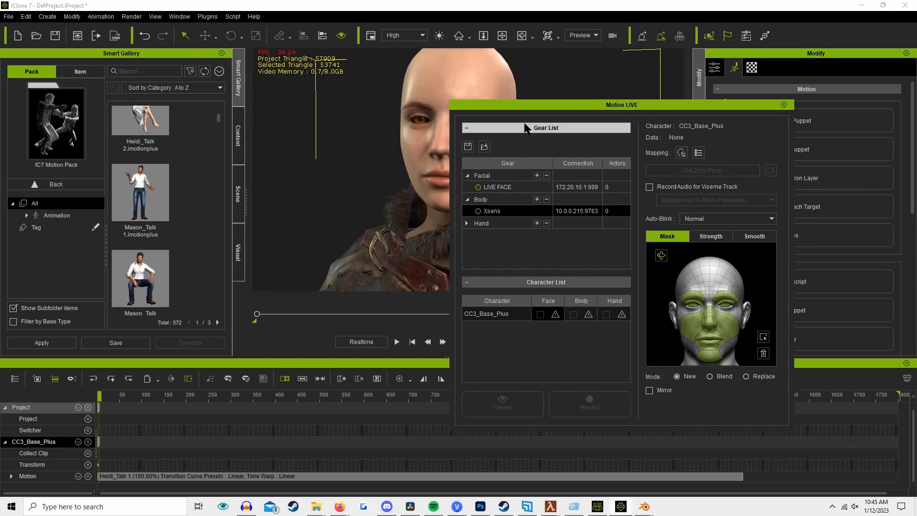
{"action": "left_click_drag", "start_coordinate": [590, 119], "coordinate": [643, 56]}
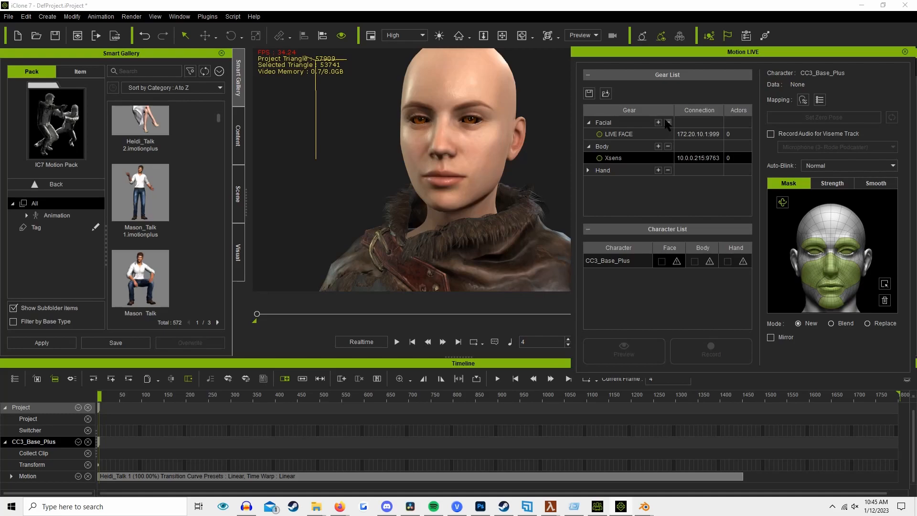
Select the LIVE FACE facial gear and the Xsens body gear in turn, and reposition the Motion LIVE window.
{"action": "left_click", "coordinate": [650, 136]}
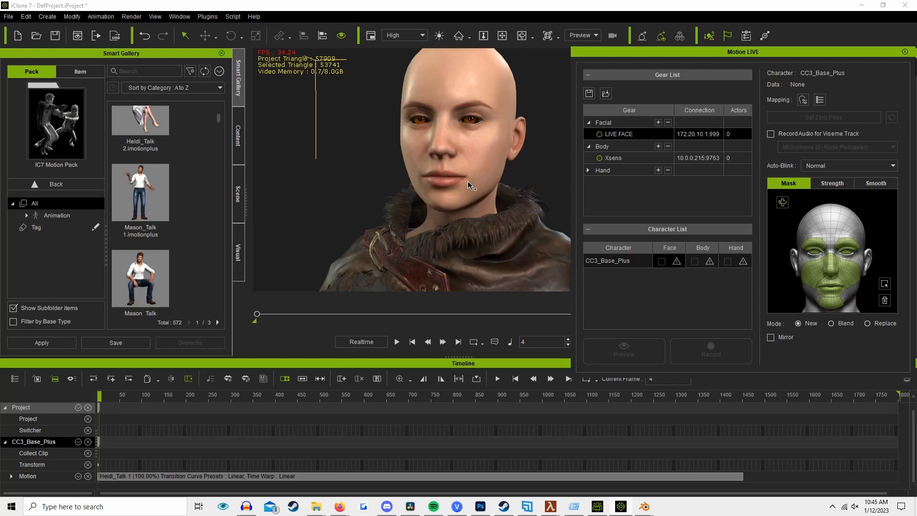
{"action": "left_click", "coordinate": [626, 159]}
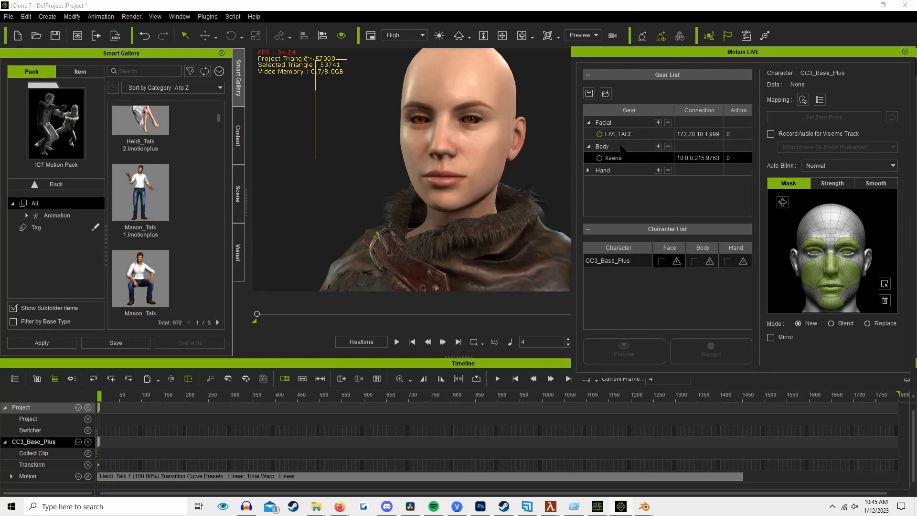
{"action": "left_click_drag", "start_coordinate": [631, 53], "coordinate": [599, 132]}
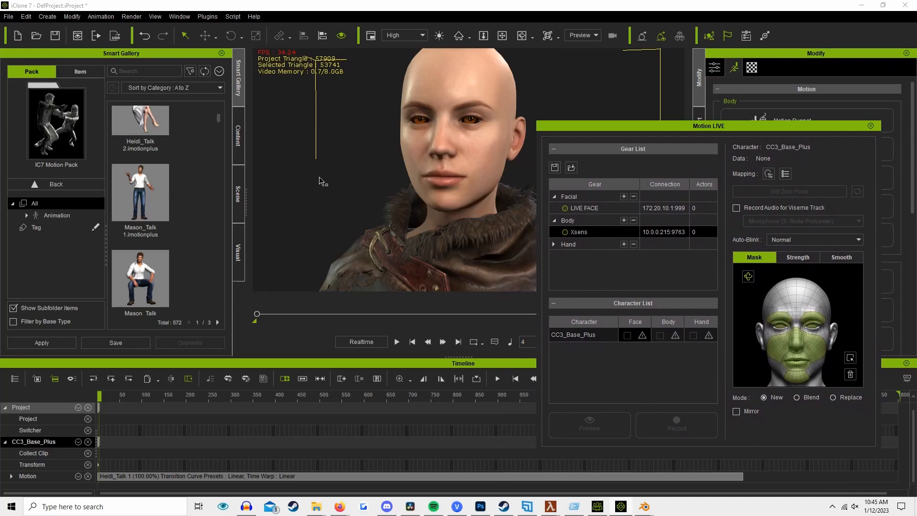
Browse the IC7 Motion Pack motions back up to the Jade and Zane scripts.
{"action": "scroll", "coordinate": [182, 190], "scroll_direction": "up", "scroll_amount": 5}
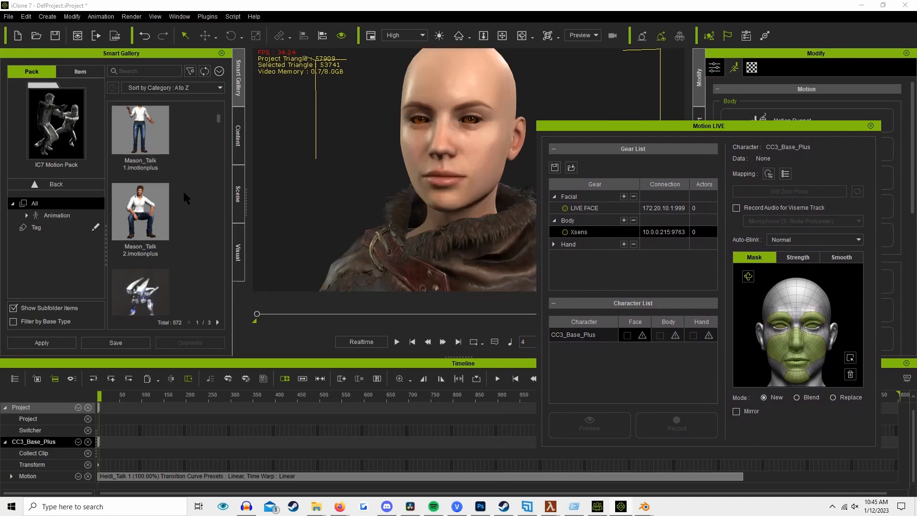
{"action": "mouse_move", "coordinate": [219, 124]}
{"action": "left_mouse_down"}
{"action": "mouse_move", "coordinate": [218, 149]}
{"action": "mouse_move", "coordinate": [217, 118]}
{"action": "left_mouse_up"}
{"action": "scroll", "coordinate": [184, 174], "scroll_direction": "down", "scroll_amount": 2}
{"action": "scroll", "coordinate": [172, 218], "scroll_direction": "up", "scroll_amount": 1}
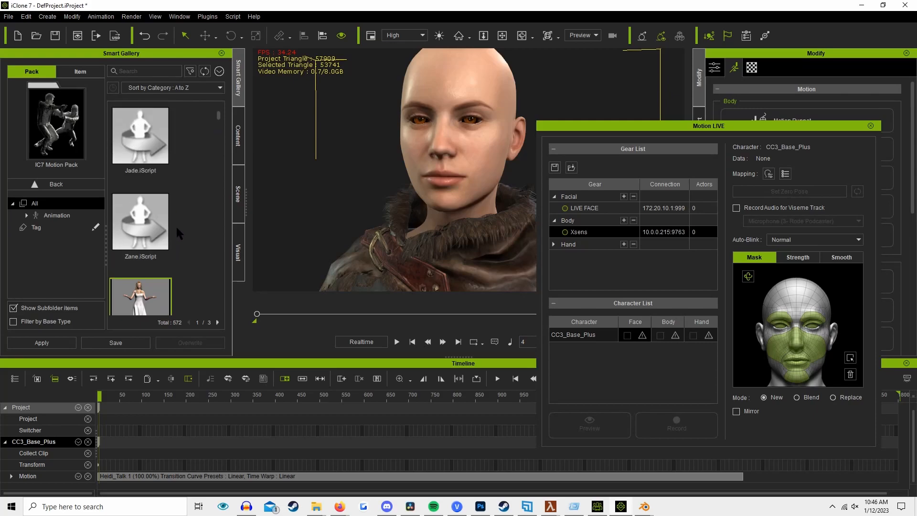
Select the LIVE FACE gear and examine the character at full-body distance and in facial close-up beside the Motion LIVE window.
{"action": "left_click", "coordinate": [617, 208]}
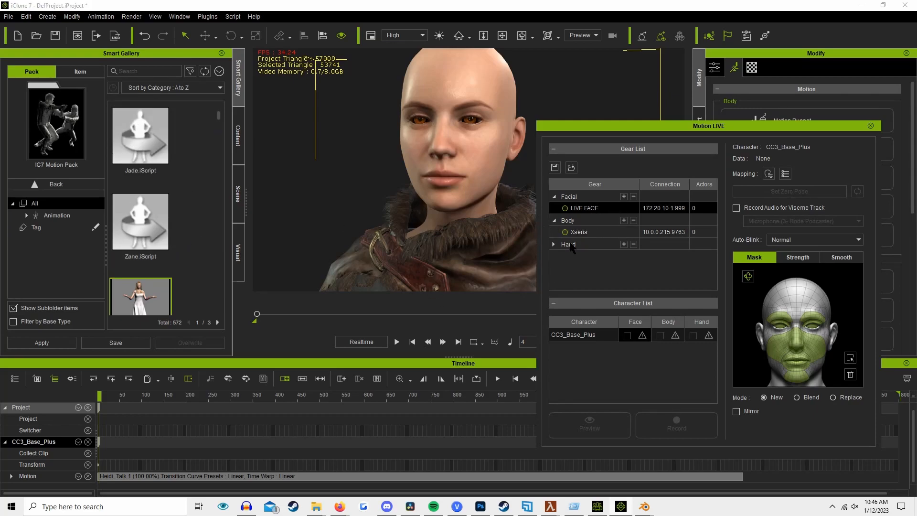
{"action": "left_click_drag", "start_coordinate": [621, 126], "coordinate": [633, 120]}
{"action": "scroll", "coordinate": [461, 215], "scroll_direction": "down", "scroll_amount": 5}
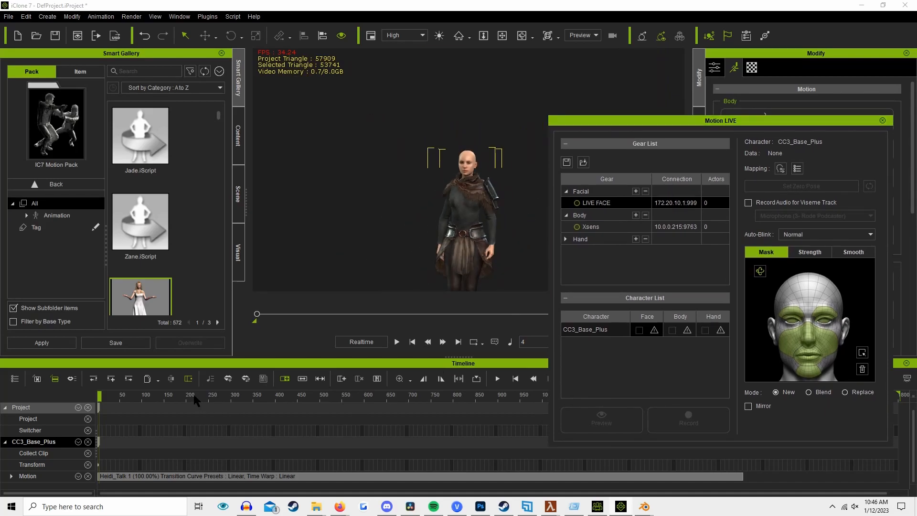
{"action": "scroll", "coordinate": [437, 209], "scroll_direction": "up", "scroll_amount": 1}
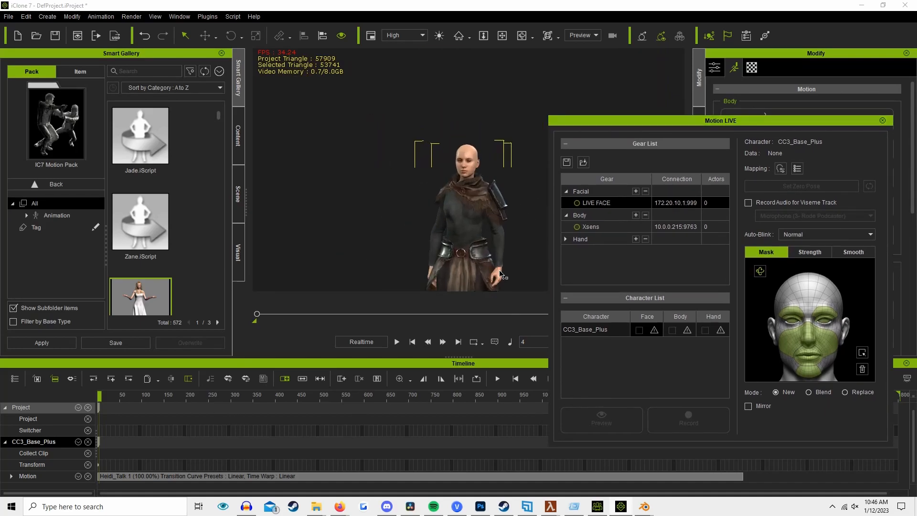
{"action": "scroll", "coordinate": [508, 275], "scroll_direction": "up", "scroll_amount": 3}
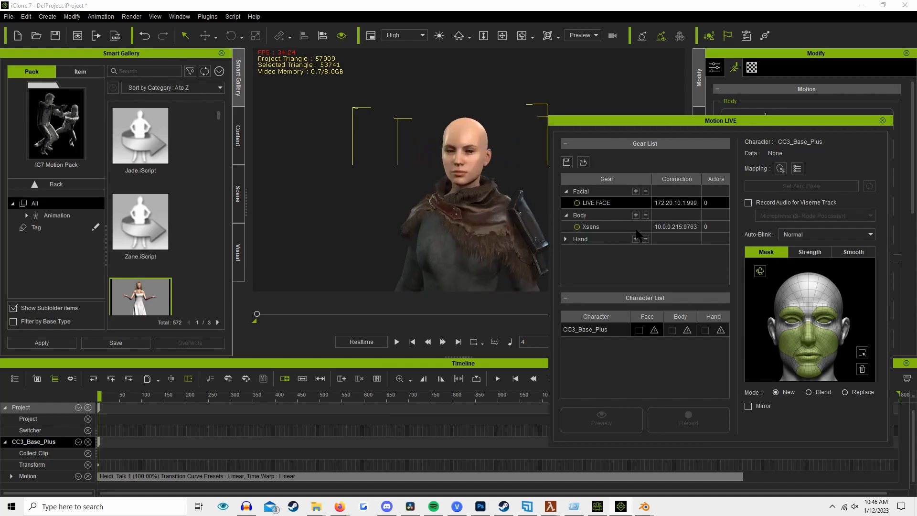
{"action": "scroll", "coordinate": [481, 224], "scroll_direction": "up", "scroll_amount": 2}
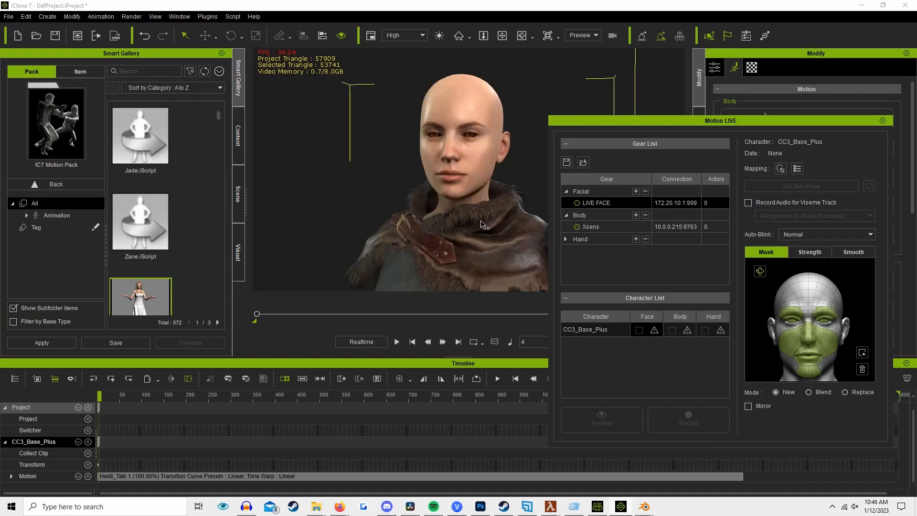
{"action": "scroll", "coordinate": [460, 212], "scroll_direction": "down", "scroll_amount": 5}
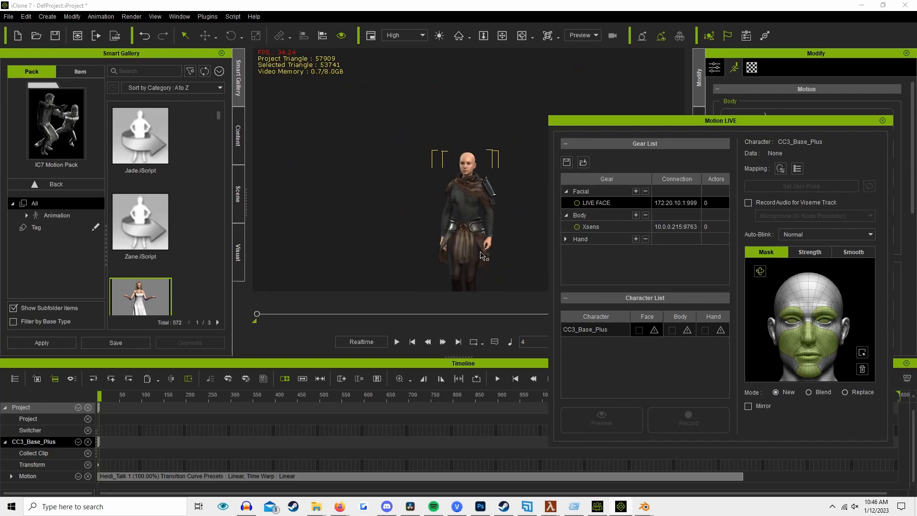
{"action": "scroll", "coordinate": [467, 210], "scroll_direction": "down", "scroll_amount": 3}
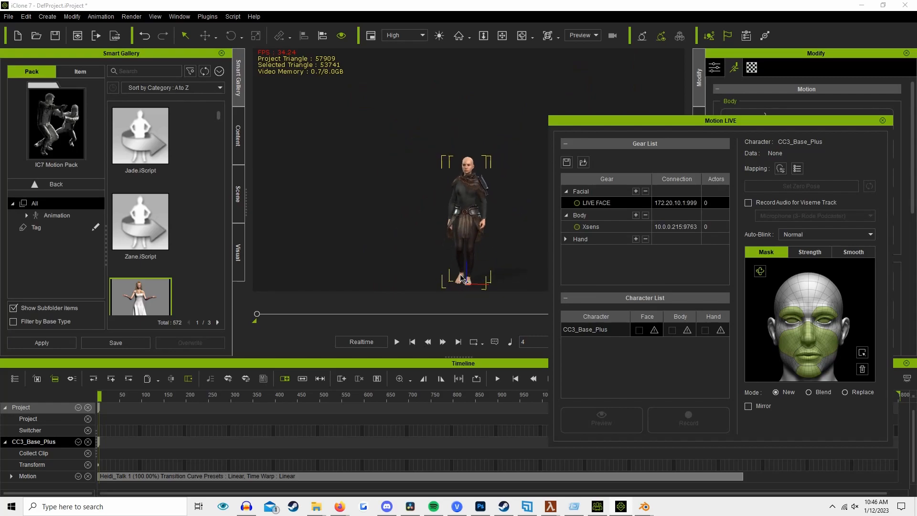
{"action": "scroll", "coordinate": [467, 221], "scroll_direction": "up", "scroll_amount": 8}
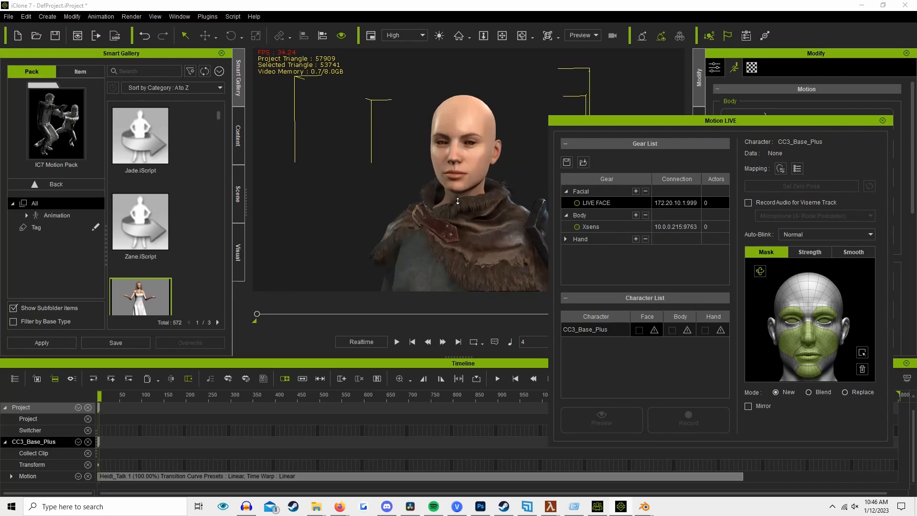
{"action": "scroll", "coordinate": [457, 202], "scroll_direction": "down", "scroll_amount": 8}
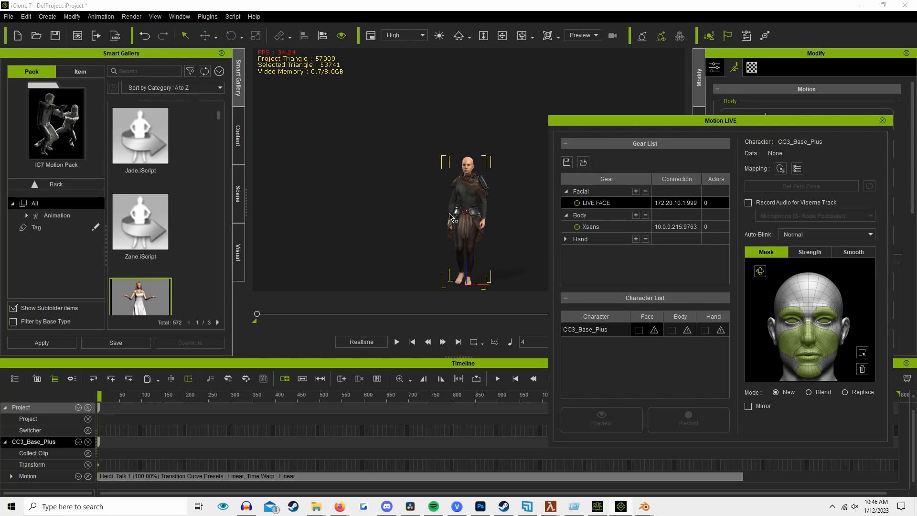
{"action": "scroll", "coordinate": [450, 215], "scroll_direction": "up", "scroll_amount": 10}
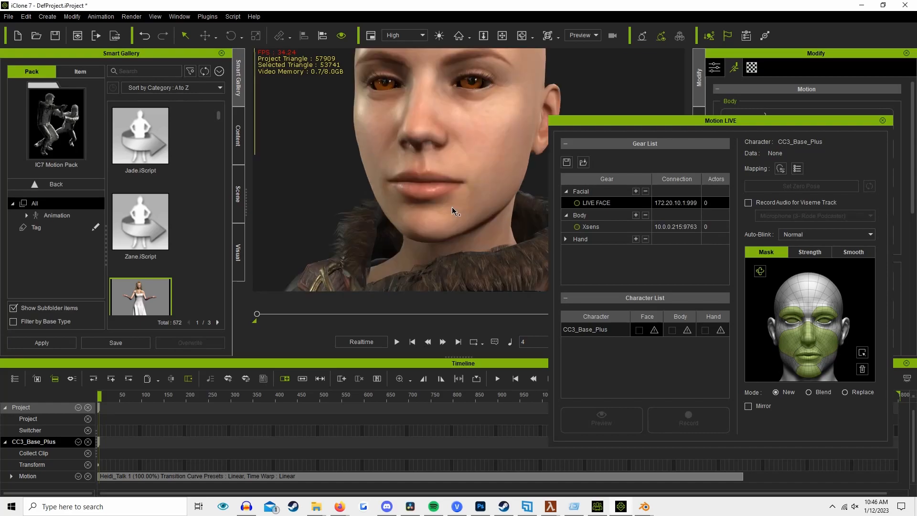
{"action": "scroll", "coordinate": [452, 208], "scroll_direction": "down", "scroll_amount": 8}
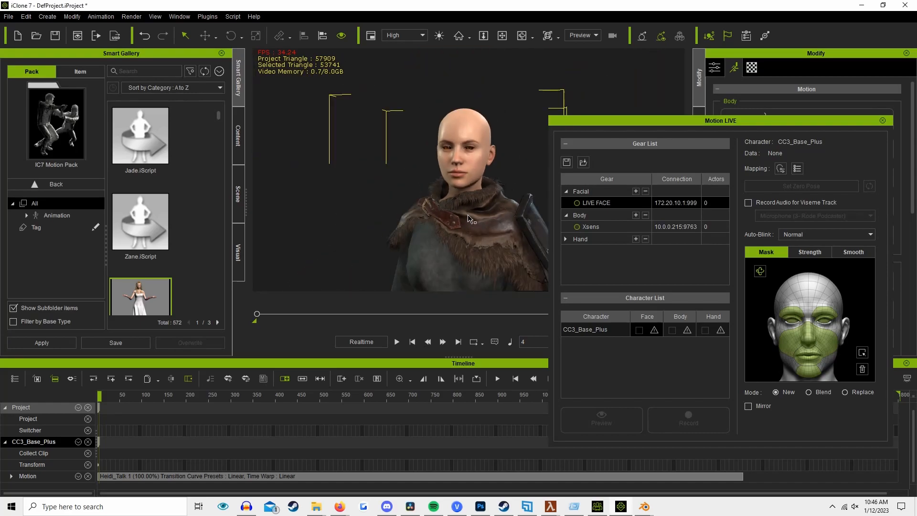
{"action": "scroll", "coordinate": [468, 215], "scroll_direction": "up", "scroll_amount": 1}
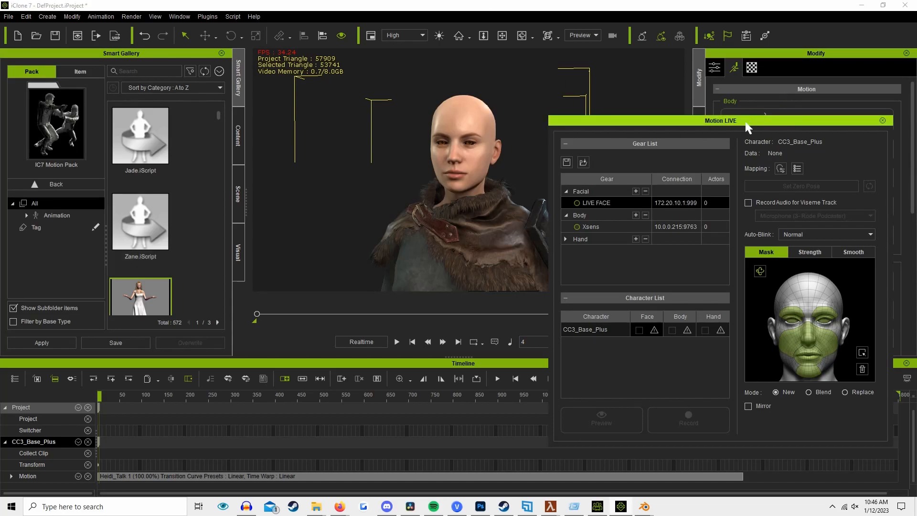
Close Motion LIVE and accept disconnecting all its servers.
{"action": "left_click_drag", "start_coordinate": [838, 121], "coordinate": [787, 76]}
{"action": "left_click", "coordinate": [830, 70]}
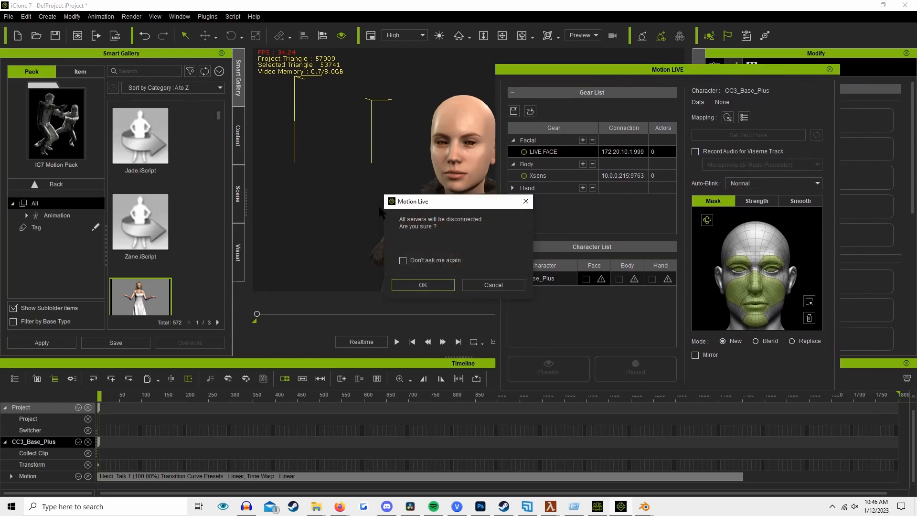
{"action": "left_click", "coordinate": [423, 285]}
Play the talking animation from frame 116, watch the character from different angles, stop at frame 484 and deselect the character.
{"action": "left_click", "coordinate": [149, 394]}
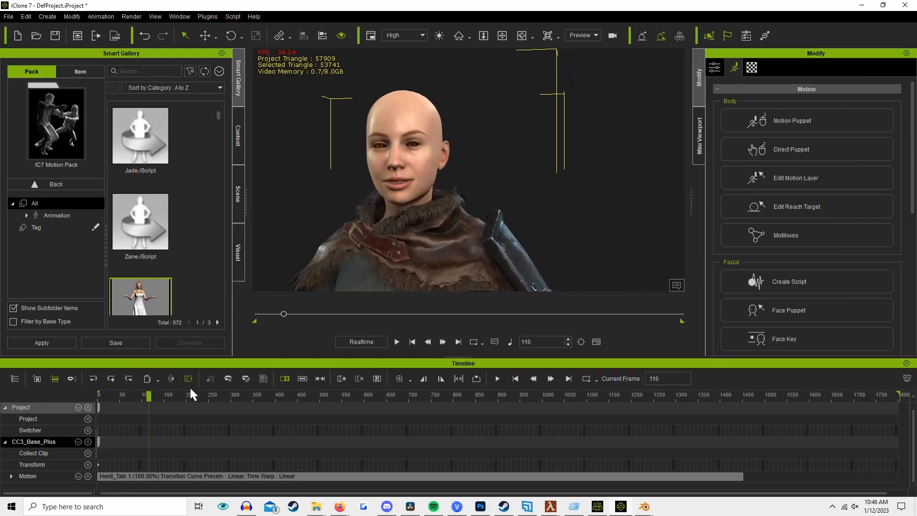
{"action": "key", "text": "space"}
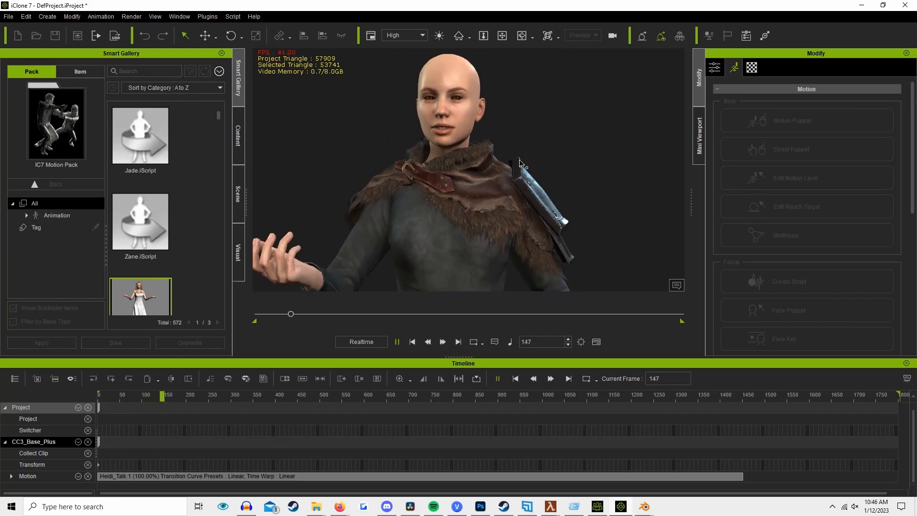
{"action": "scroll", "coordinate": [519, 160], "scroll_direction": "down", "scroll_amount": 5}
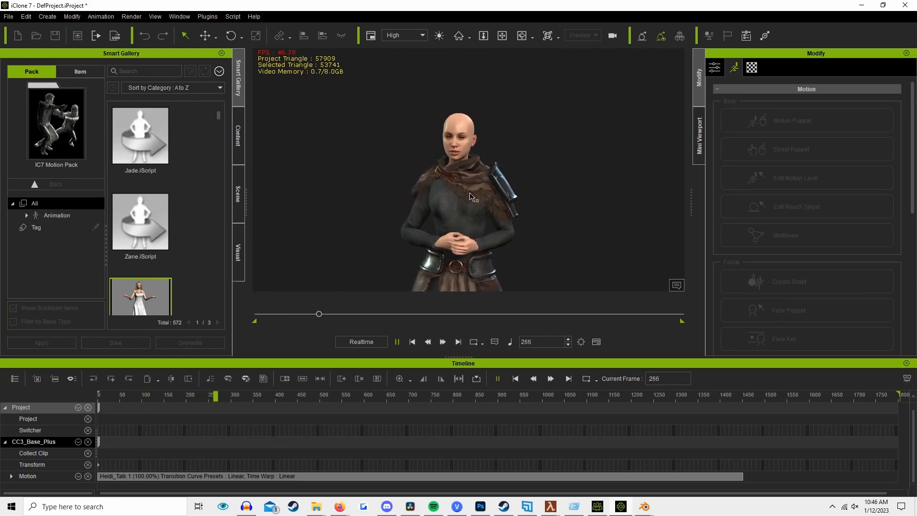
{"action": "scroll", "coordinate": [470, 197], "scroll_direction": "up", "scroll_amount": 3}
{"action": "right_click_drag", "start_coordinate": [470, 197], "coordinate": [427, 244]}
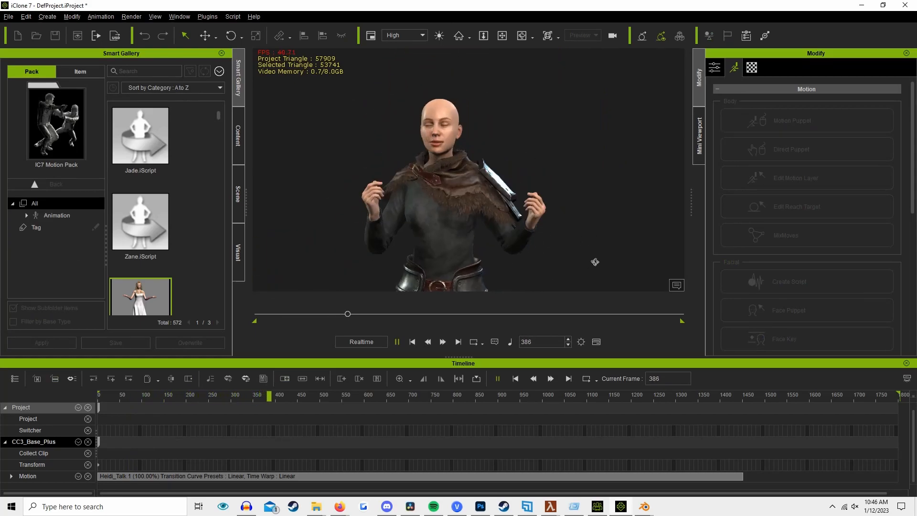
{"action": "key", "text": "space"}
{"action": "right_click_drag", "start_coordinate": [463, 202], "coordinate": [538, 174]}
{"action": "left_click", "coordinate": [632, 108]}
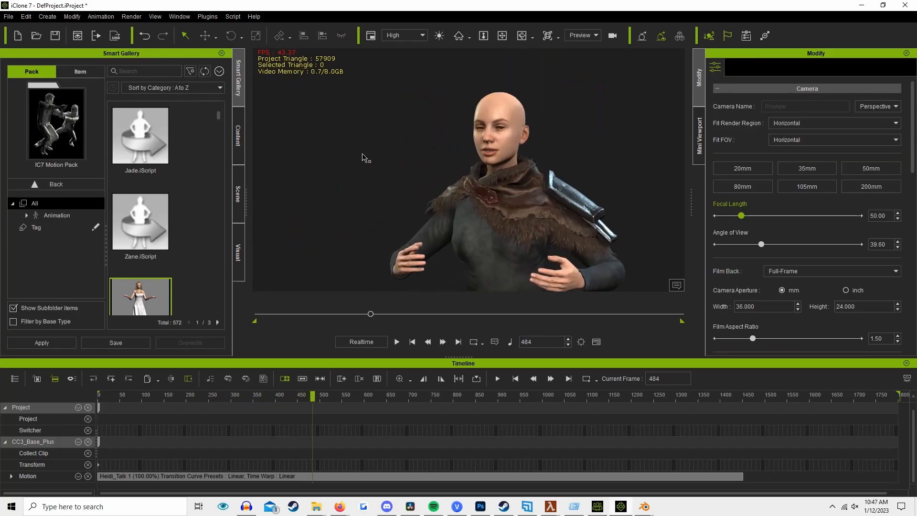
Switch to Character Creator 3 and examine the female character's body and leather outfit from farther away.
{"action": "left_click", "coordinate": [600, 508]}
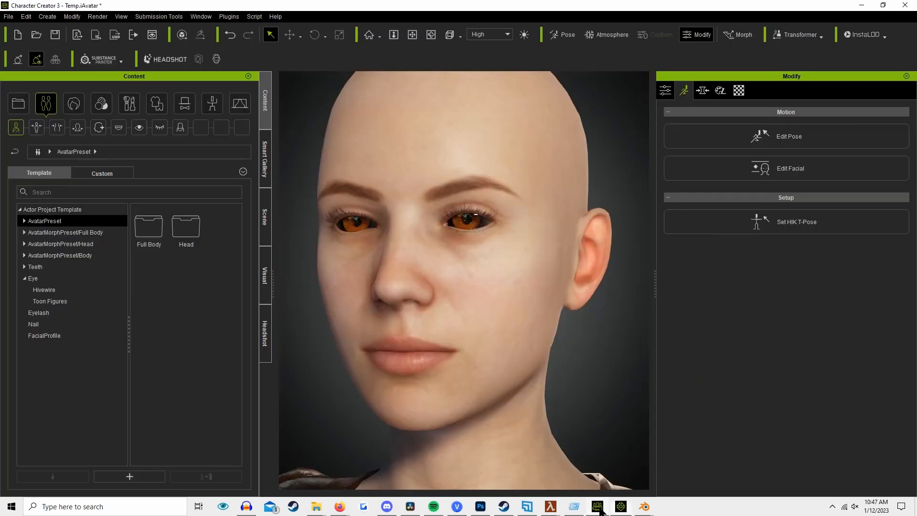
{"action": "scroll", "coordinate": [458, 359], "scroll_direction": "down", "scroll_amount": 10}
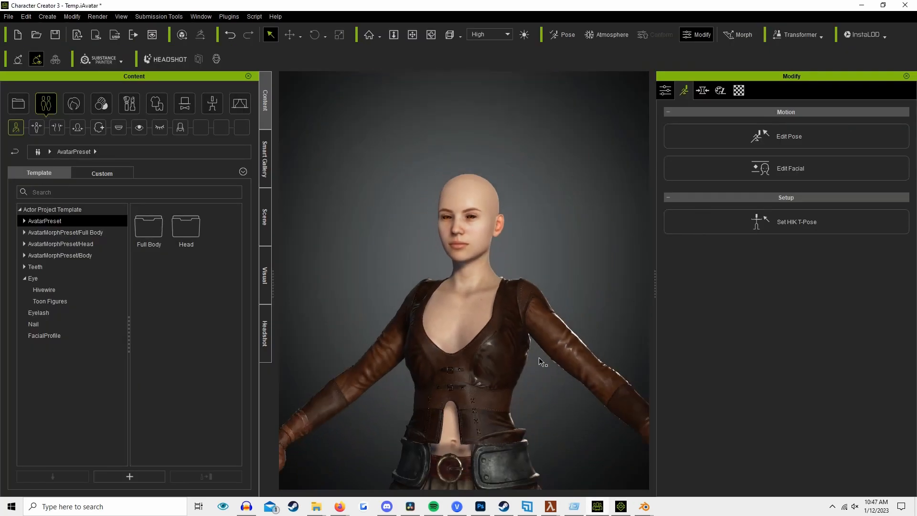
{"action": "scroll", "coordinate": [528, 290], "scroll_direction": "down", "scroll_amount": 5}
{"action": "left_click", "coordinate": [8, 17]}
{"action": "left_click", "coordinate": [565, 238]}
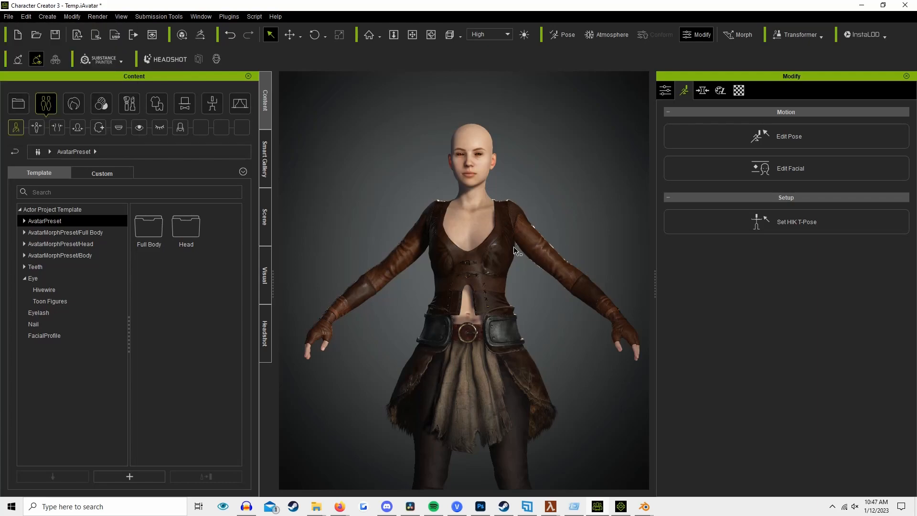
Open the FBX export for the clothed character and examine its Blender preset, texture, motion and other settings, including the maximum texture size choices.
{"action": "scroll", "coordinate": [400, 182], "scroll_direction": "down", "scroll_amount": 1}
{"action": "right_click_drag", "start_coordinate": [400, 182], "coordinate": [406, 237]}
{"action": "left_click", "coordinate": [8, 16]}
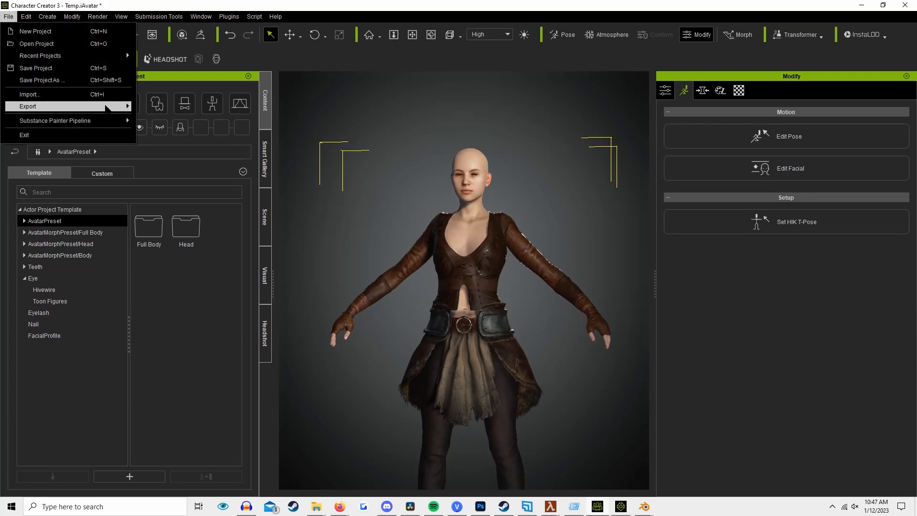
{"action": "mouse_move", "coordinate": [107, 108]}
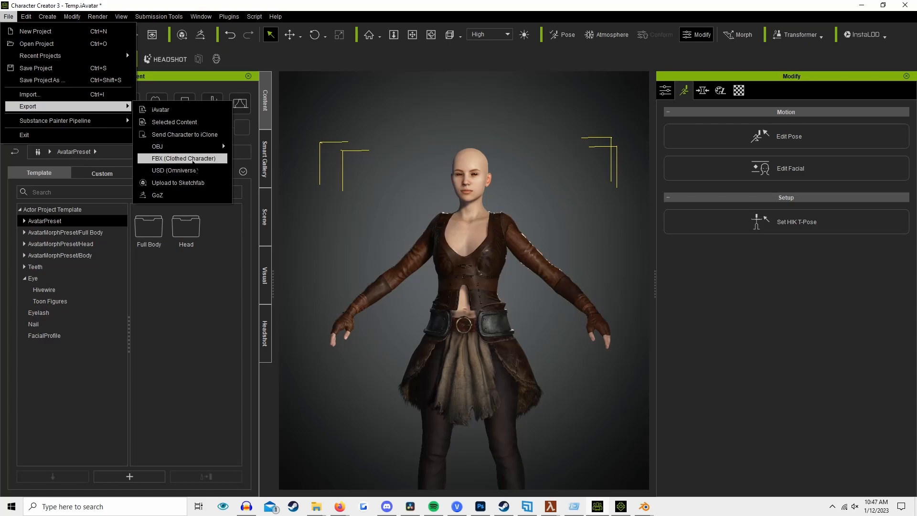
{"action": "left_click", "coordinate": [193, 158]}
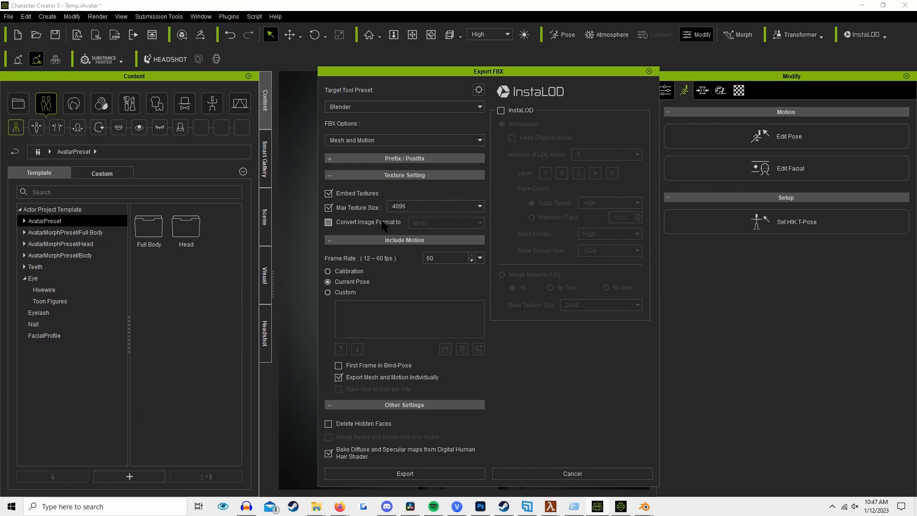
{"action": "left_click", "coordinate": [402, 207]}
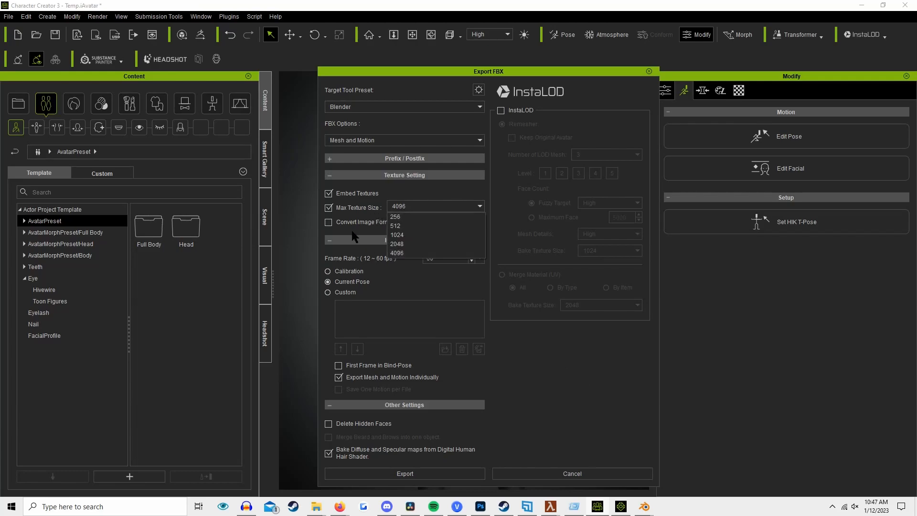
{"action": "left_click", "coordinate": [430, 206]}
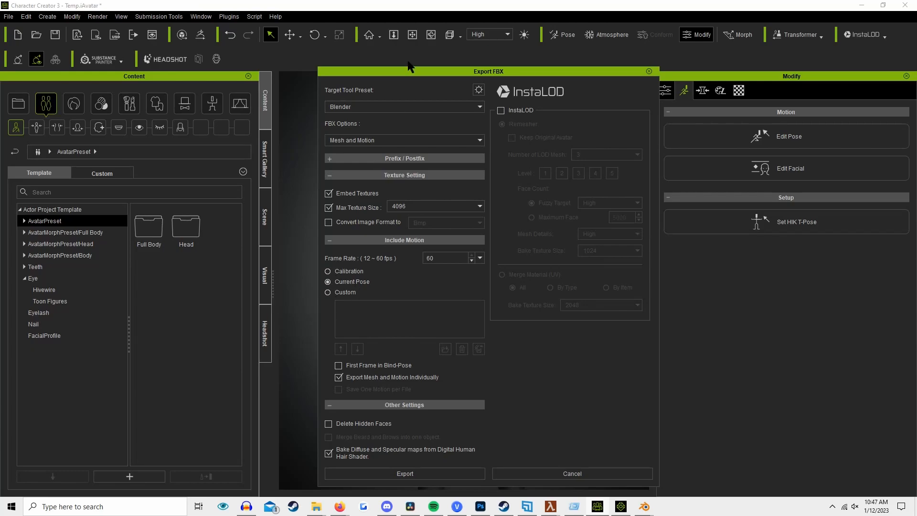
{"action": "left_click_drag", "start_coordinate": [407, 71], "coordinate": [380, 69]}
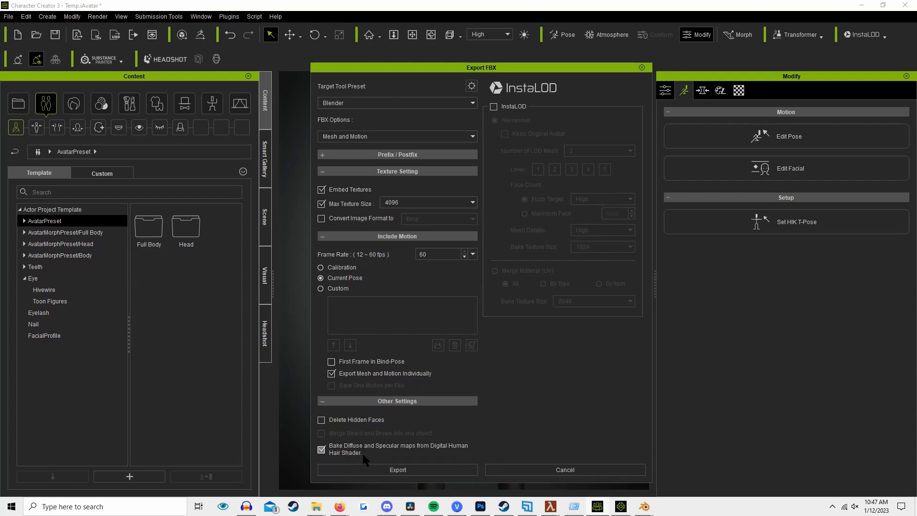
Start the FBX export, browse from the Elle folder into a subfolder for the save location, and cancel saving.
{"action": "left_click", "coordinate": [368, 472]}
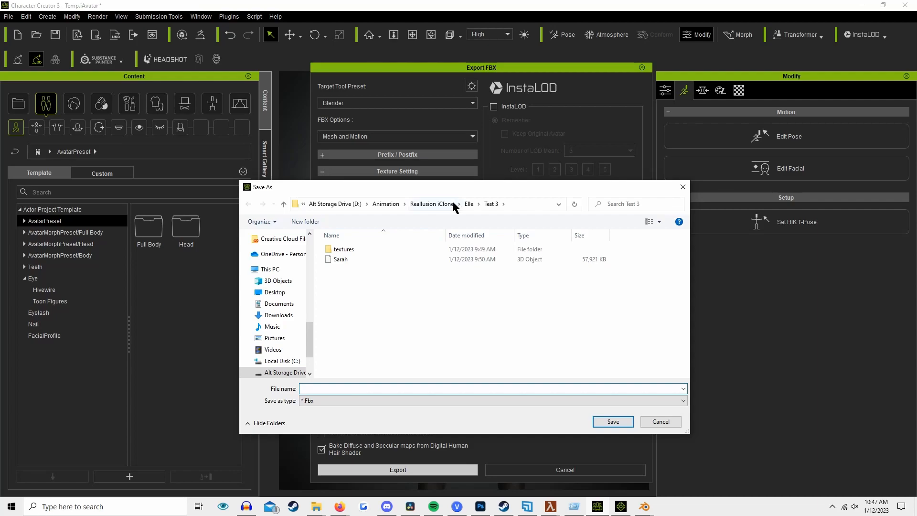
{"action": "left_click", "coordinate": [469, 204]}
{"action": "double_click", "coordinate": [346, 290]}
{"action": "left_click", "coordinate": [665, 422]}
Switch to Blender, open the FBX import and select Demon.fbx in the Test4 folder.
{"action": "mouse_move", "coordinate": [644, 506]}
{"action": "left_click", "coordinate": [691, 467]}
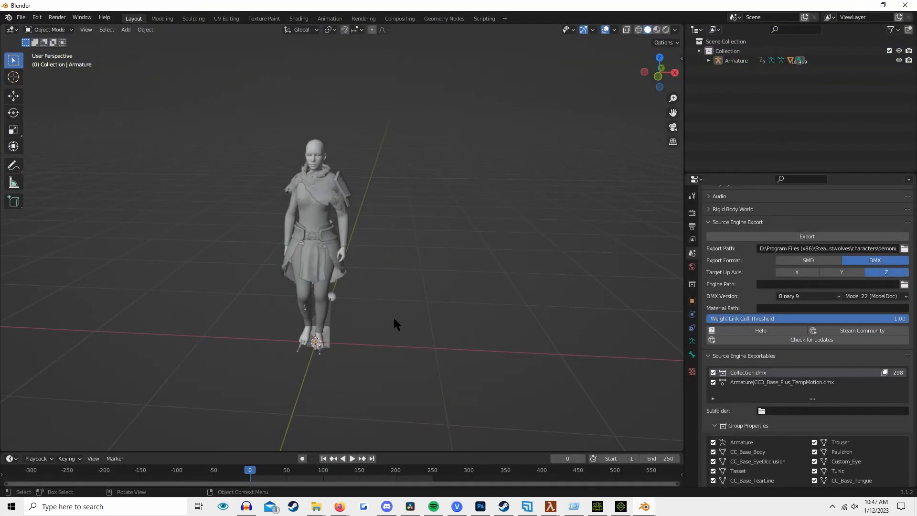
{"action": "left_click", "coordinate": [21, 18]}
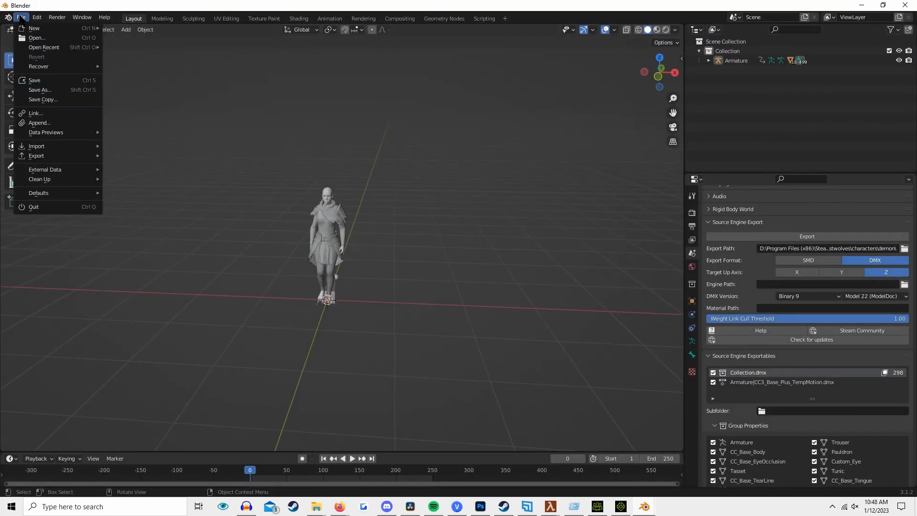
{"action": "mouse_move", "coordinate": [69, 146]}
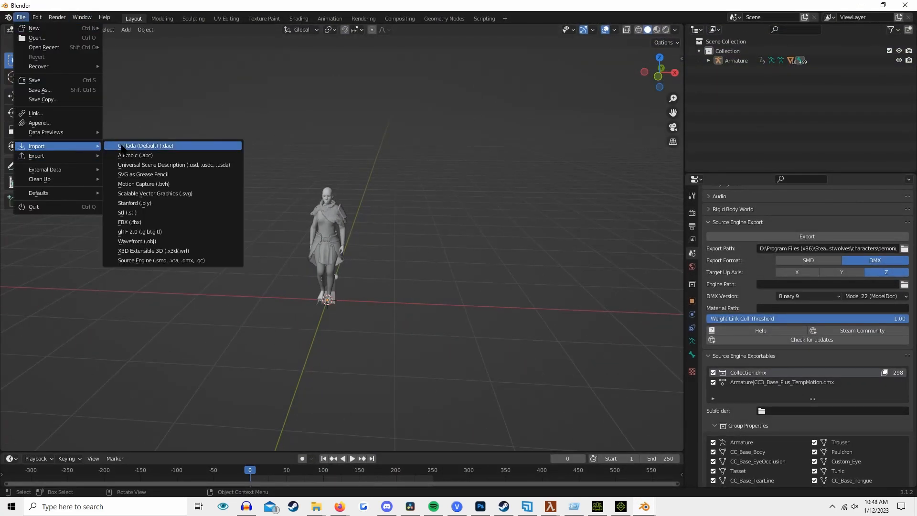
{"action": "left_click", "coordinate": [130, 222]}
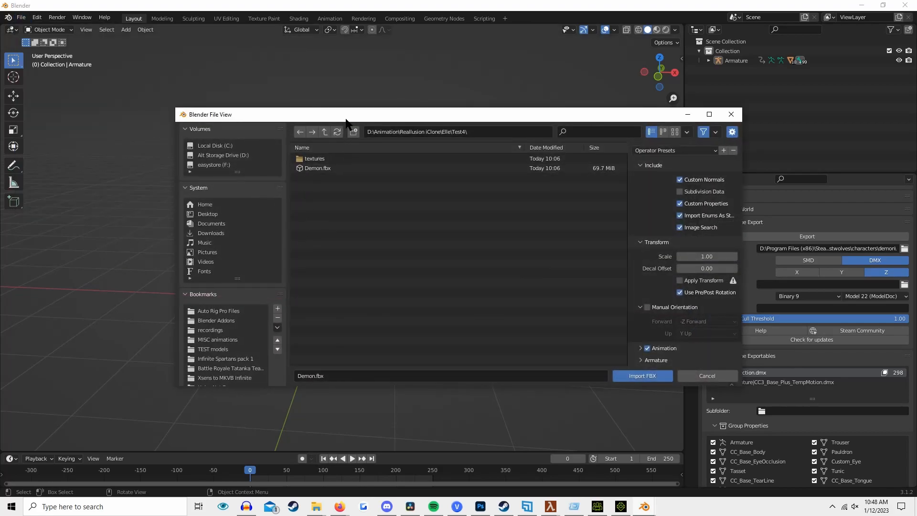
{"action": "left_click", "coordinate": [281, 192]}
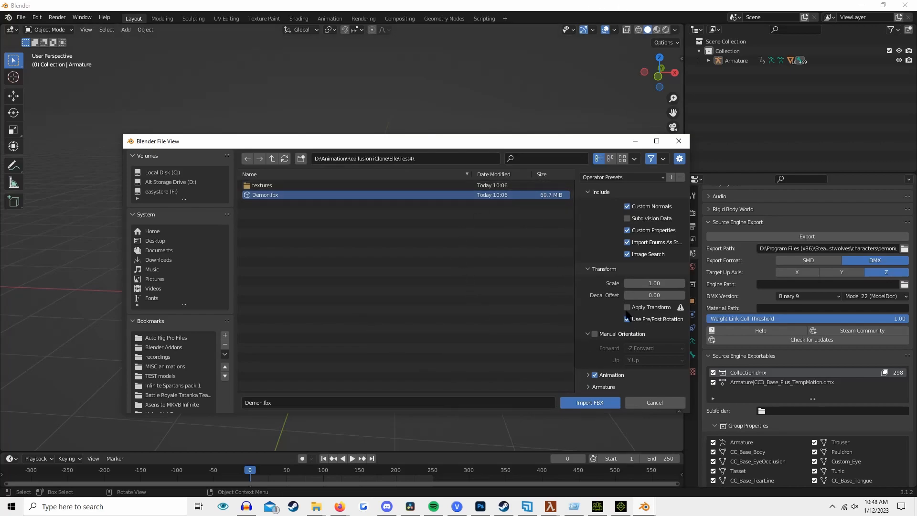
Examine the Include, Transform and Armature options of the FBX import and cancel it.
{"action": "scroll", "coordinate": [612, 391], "scroll_direction": "down", "scroll_amount": 3}
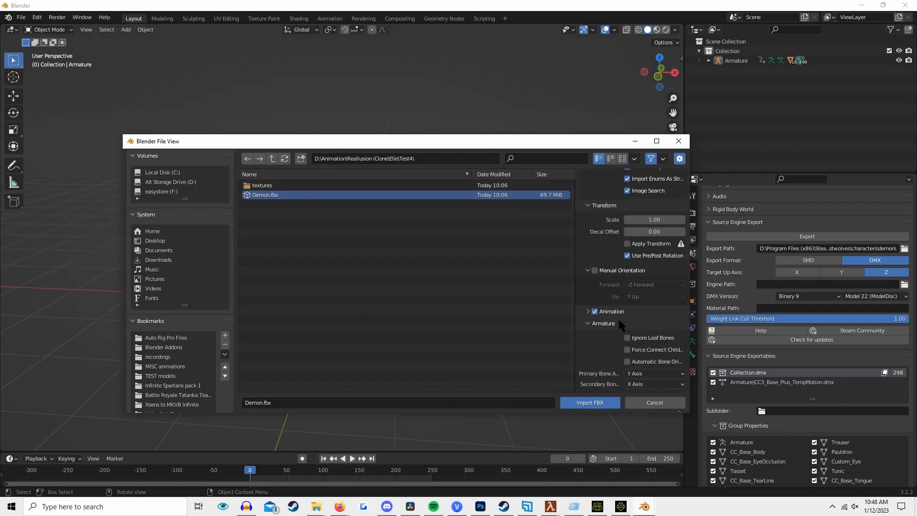
{"action": "scroll", "coordinate": [621, 373], "scroll_direction": "up", "scroll_amount": 3}
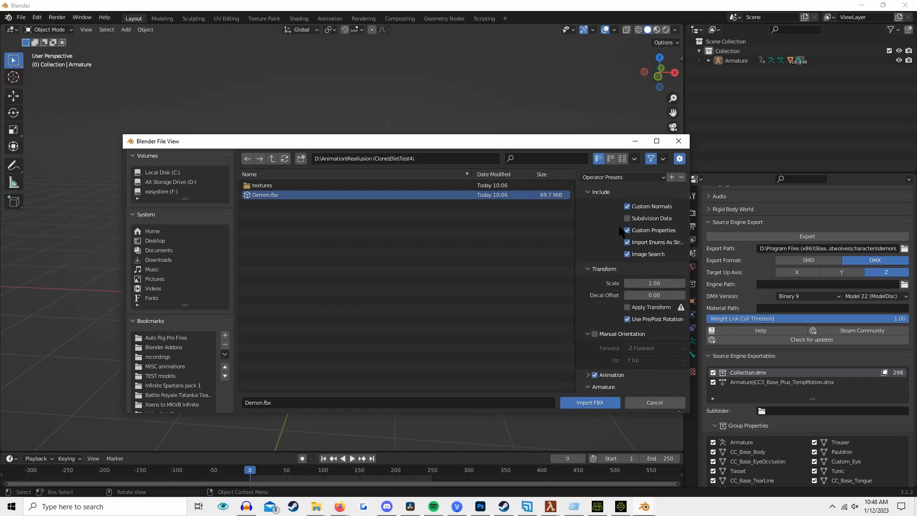
{"action": "scroll", "coordinate": [630, 300], "scroll_direction": "down", "scroll_amount": 3}
{"action": "scroll", "coordinate": [620, 259], "scroll_direction": "up", "scroll_amount": 3}
{"action": "scroll", "coordinate": [580, 249], "scroll_direction": "down", "scroll_amount": 3}
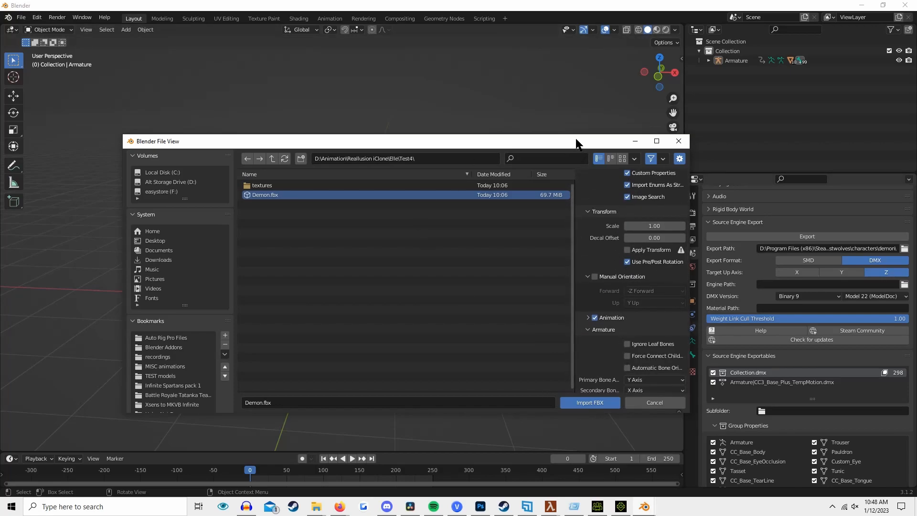
{"action": "left_click_drag", "start_coordinate": [574, 137], "coordinate": [592, 43]}
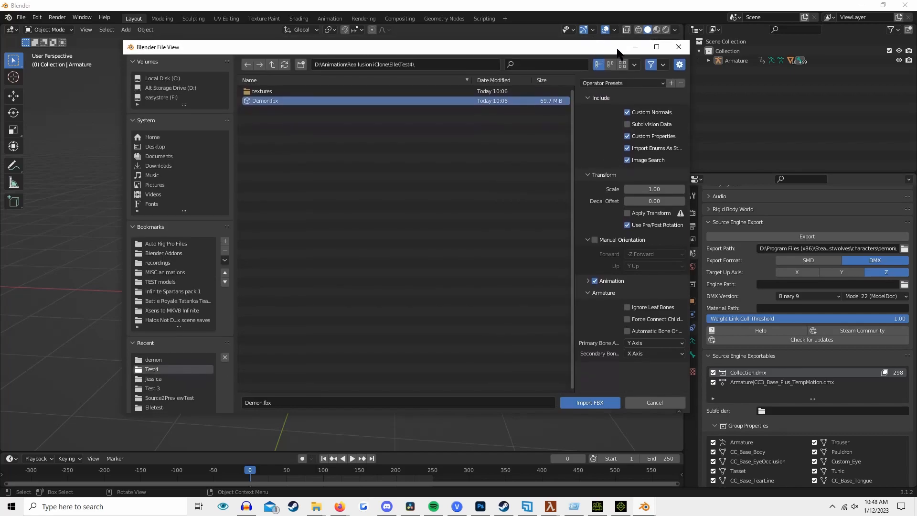
{"action": "left_click_drag", "start_coordinate": [420, 42], "coordinate": [420, 133]}
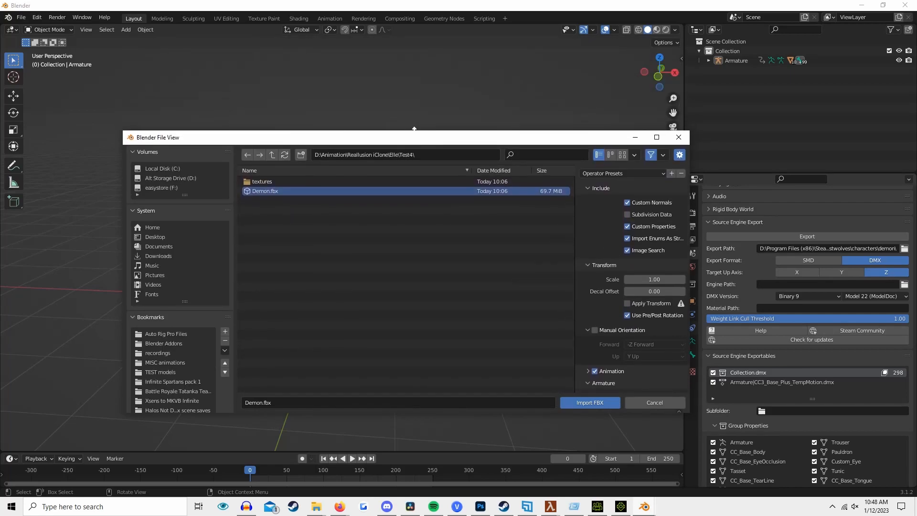
{"action": "left_click", "coordinate": [653, 402]}
Examine the grey character model in the viewport from the front and from an angled closer view.
{"action": "scroll", "coordinate": [328, 229], "scroll_direction": "up", "scroll_amount": 3}
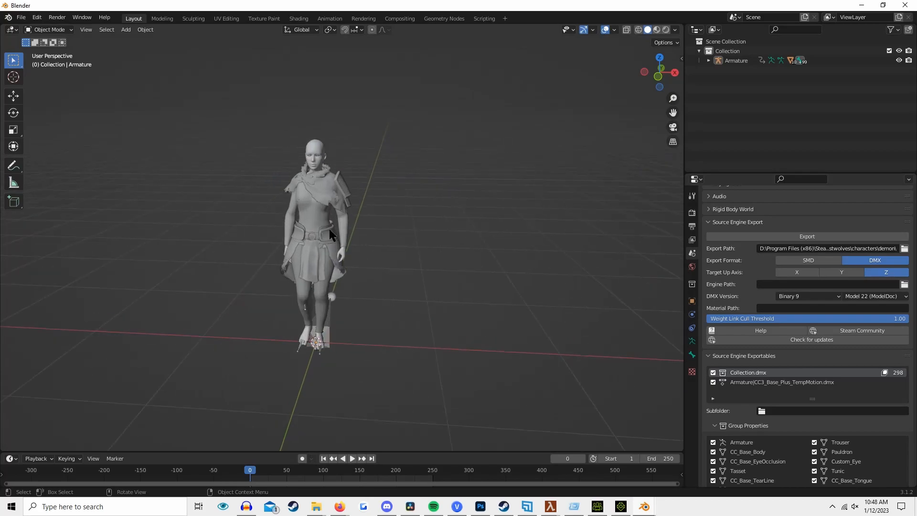
{"action": "middle_click_drag", "start_coordinate": [347, 225], "coordinate": [332, 253], "text": "alt"}
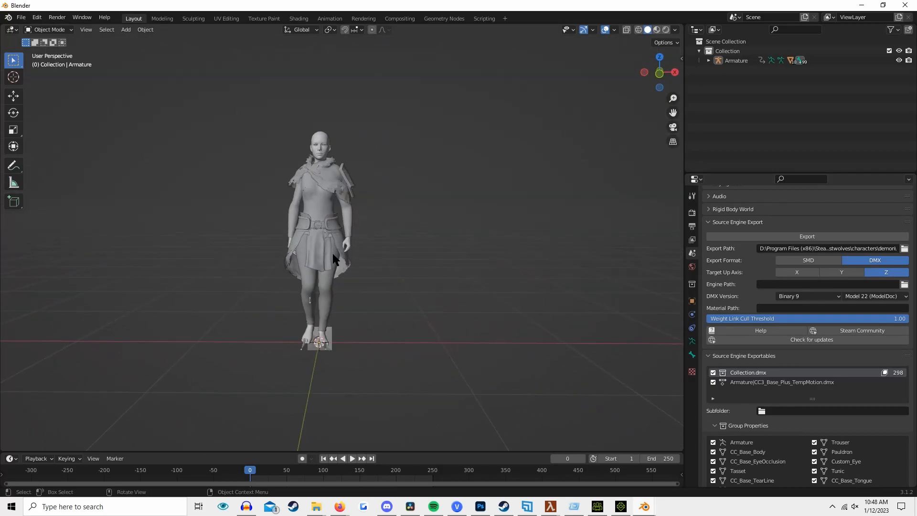
{"action": "middle_click_drag", "start_coordinate": [405, 269], "coordinate": [352, 308]}
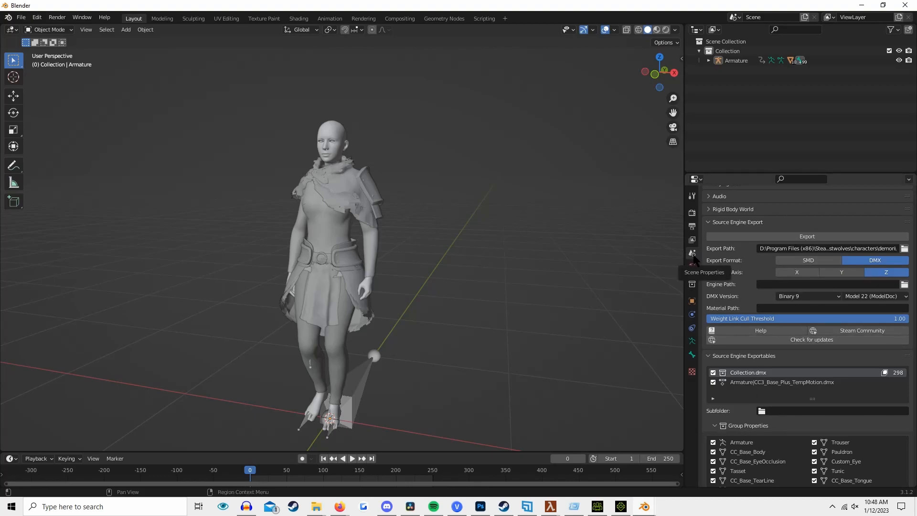
Browse the addon's models folders and set the Source Engine export path to thelostwolves\characters\demon.
{"action": "left_click", "coordinate": [904, 249]}
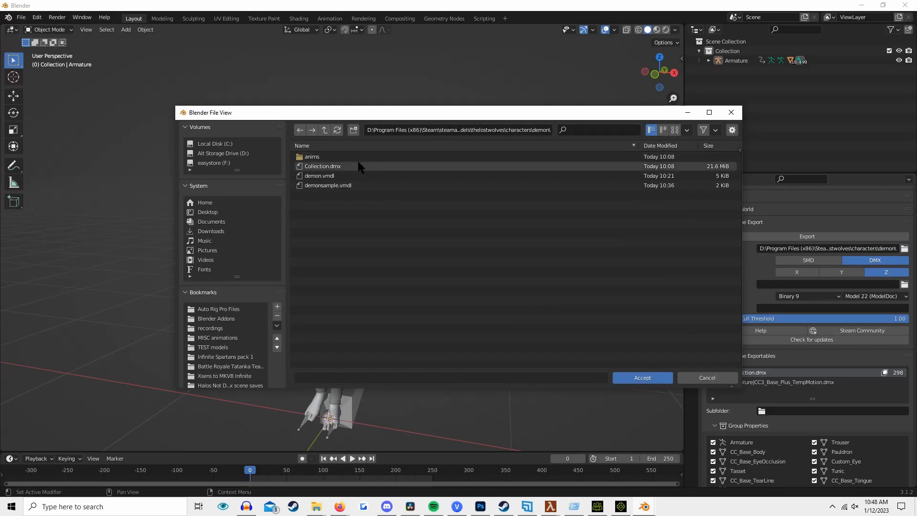
{"action": "left_click", "coordinate": [324, 130]}
{"action": "left_click", "coordinate": [324, 130]}
{"action": "left_click", "coordinate": [325, 129]}
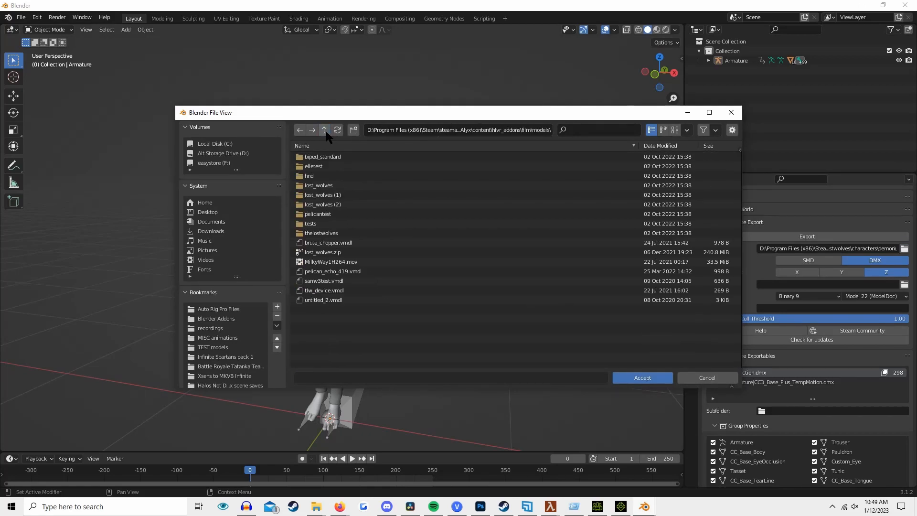
{"action": "left_click", "coordinate": [325, 130]}
{"action": "left_click", "coordinate": [300, 132]}
{"action": "left_click", "coordinate": [300, 131]}
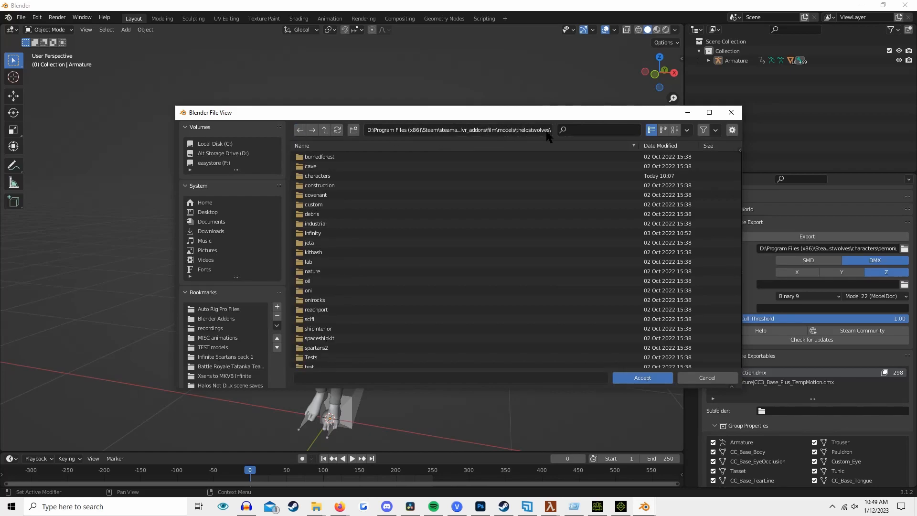
{"action": "left_click", "coordinate": [370, 171]}
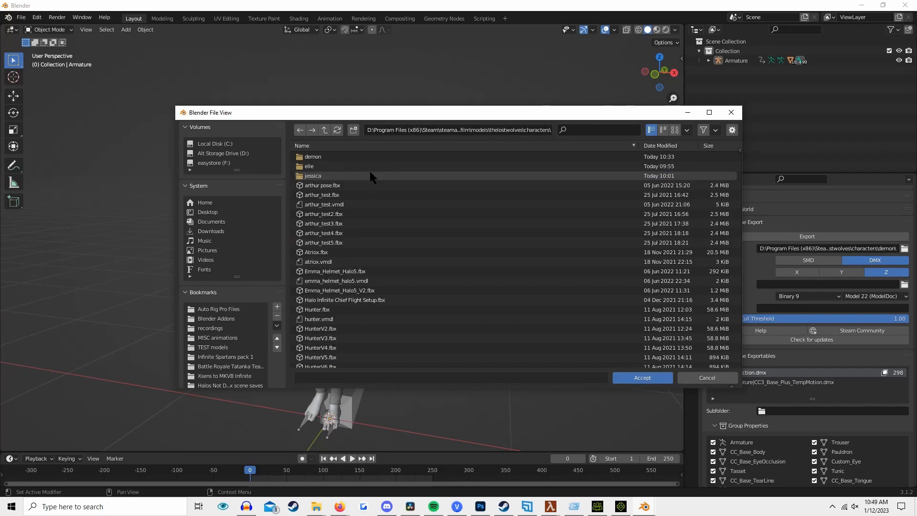
{"action": "left_click", "coordinate": [322, 158]}
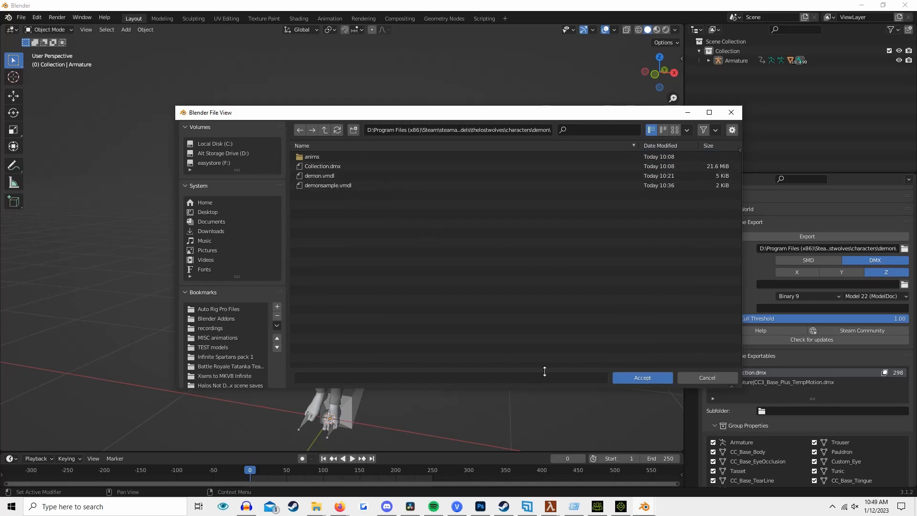
{"action": "left_click", "coordinate": [643, 378]}
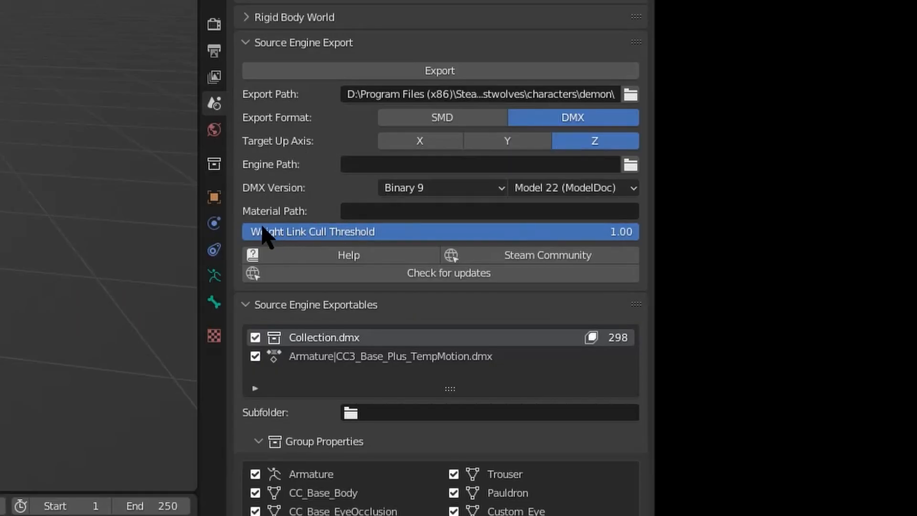
Set the Source Engine export to a weight link cull threshold of 1.00 and DMX version Binary 9 with Model 22 (ModelDoc).
{"action": "left_click_drag", "start_coordinate": [261, 232], "coordinate": [639, 232]}
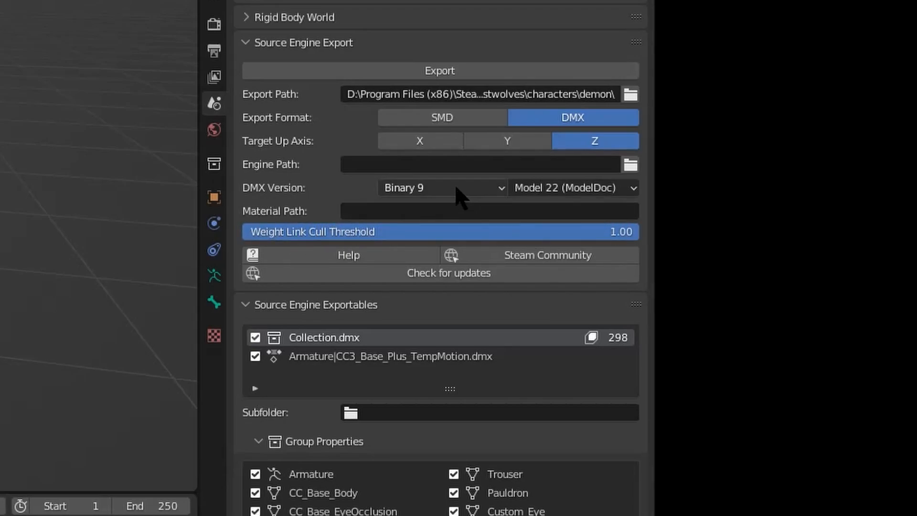
{"action": "left_click", "coordinate": [392, 186]}
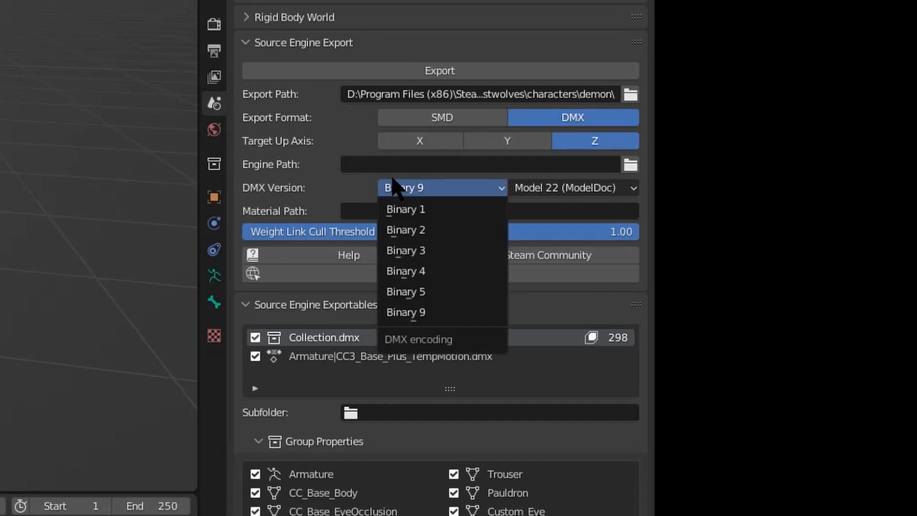
{"action": "left_click", "coordinate": [405, 312]}
{"action": "left_click", "coordinate": [606, 190]}
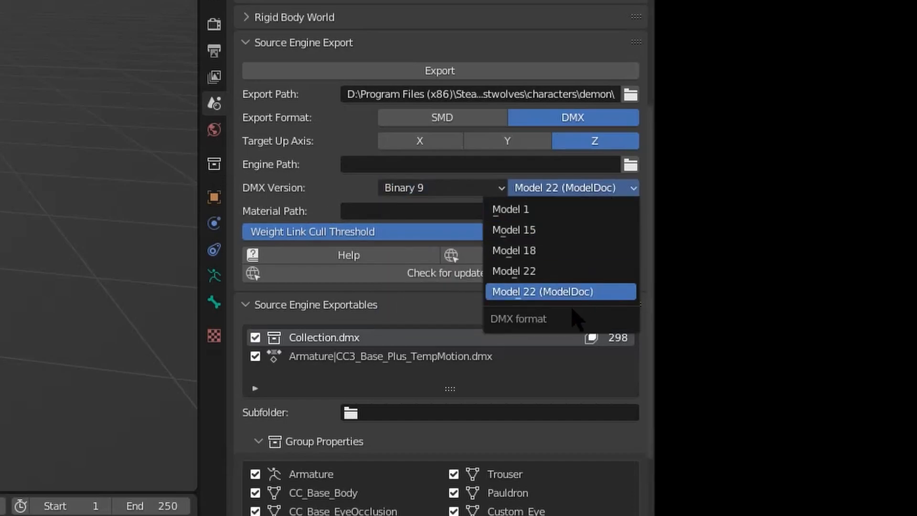
{"action": "left_click", "coordinate": [575, 292]}
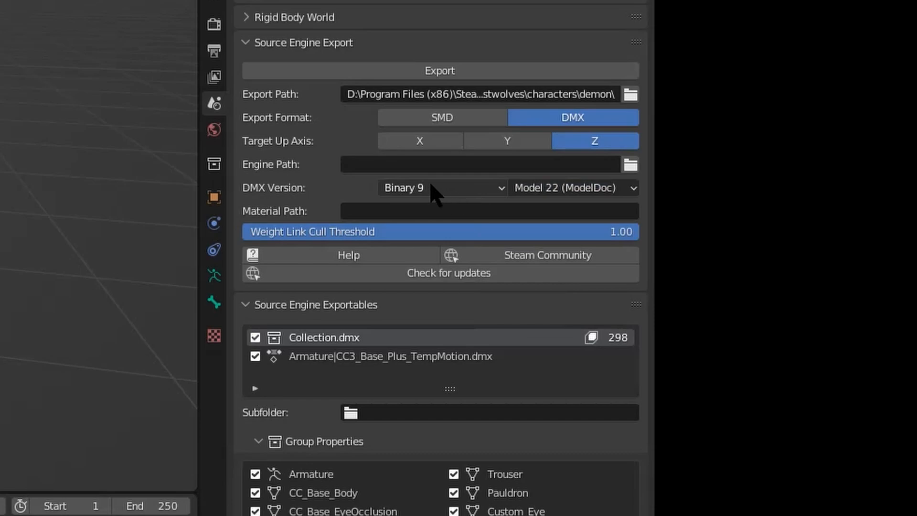
{"action": "left_click", "coordinate": [580, 188]}
{"action": "left_click", "coordinate": [587, 293]}
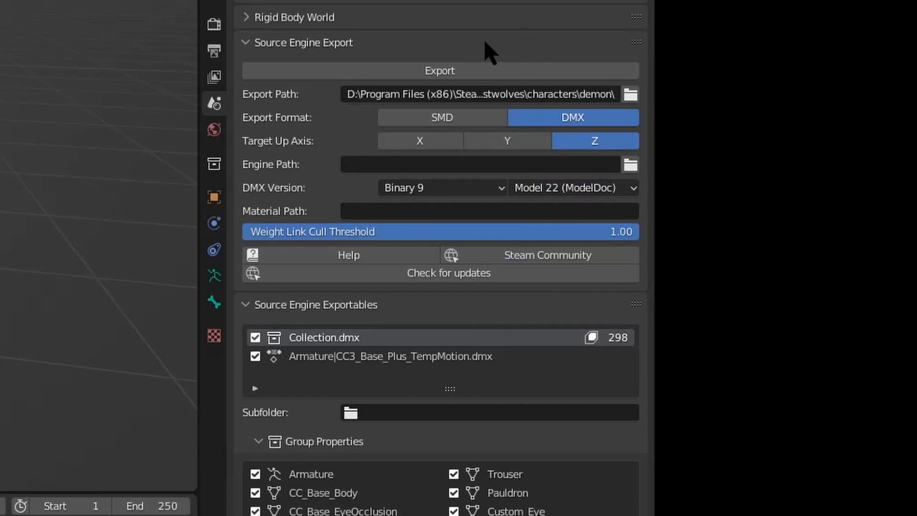
{"action": "scroll", "coordinate": [508, 311], "scroll_direction": "down", "scroll_amount": 6}
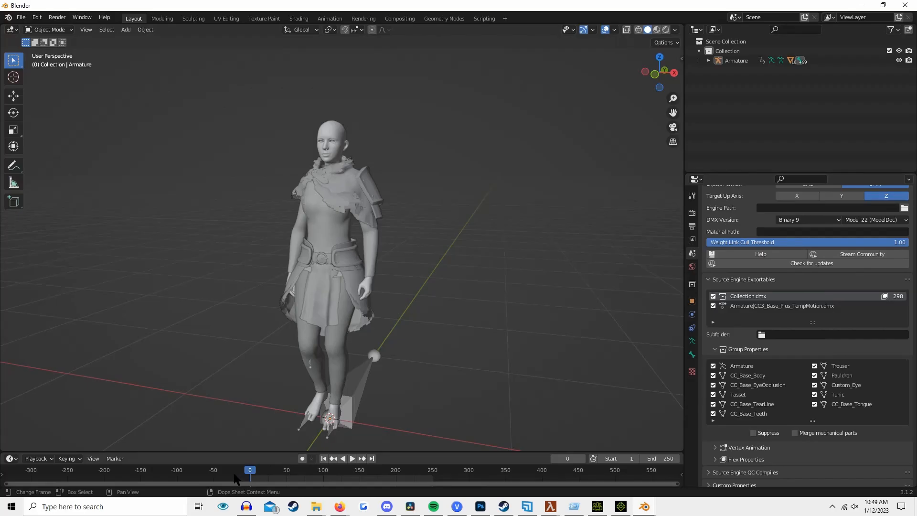
Switch to iClone 7 and move the playhead of the character's talking motion to frame 285.
{"action": "left_click_drag", "start_coordinate": [264, 474], "coordinate": [246, 484]}
{"action": "left_click", "coordinate": [620, 501]}
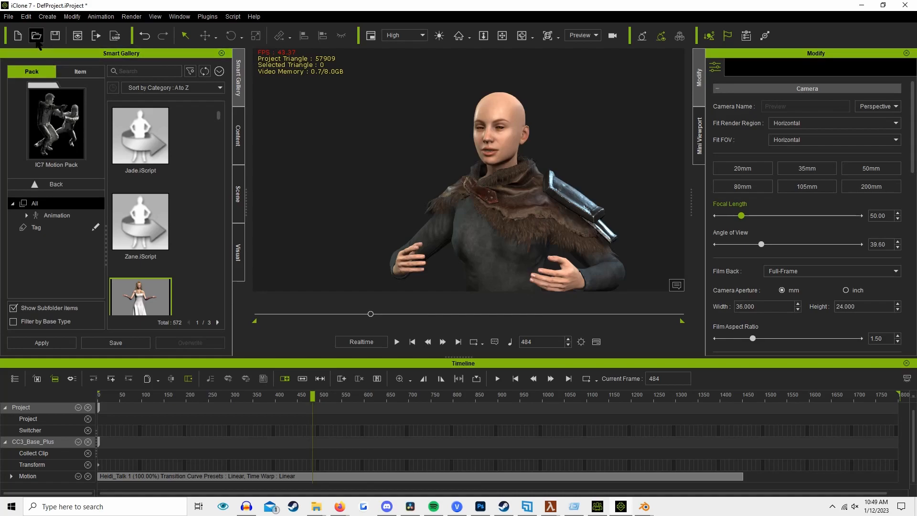
{"action": "left_click_drag", "start_coordinate": [135, 395], "coordinate": [225, 396]}
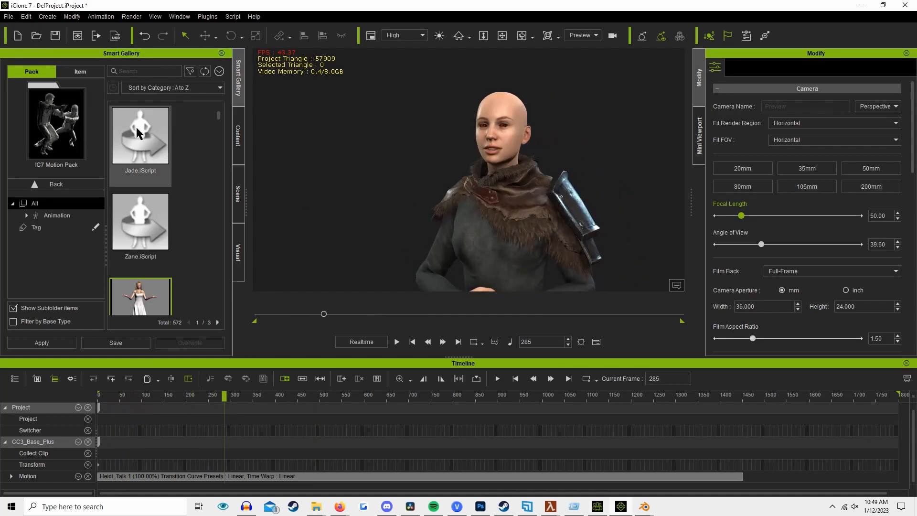
Select the CC3_Base_Plus avatar, examine its FBX export options for Blender, and cancel the export.
{"action": "left_click", "coordinate": [8, 17]}
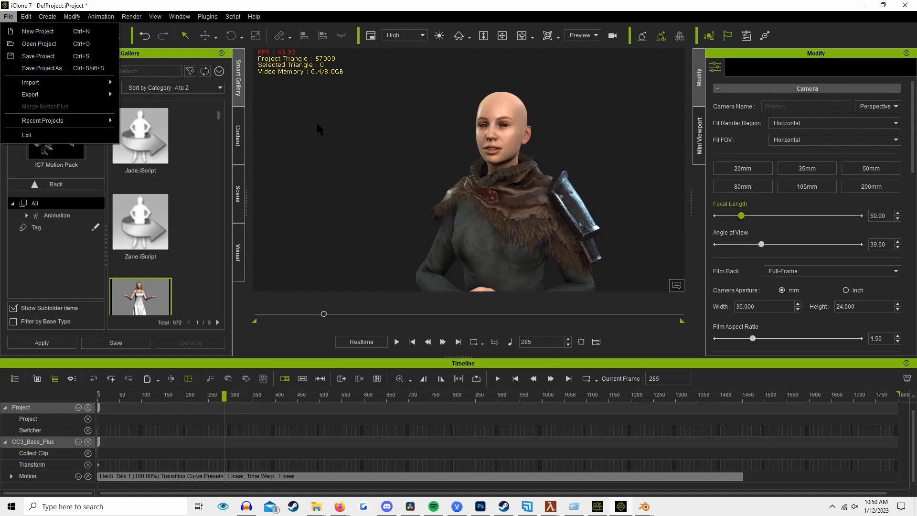
{"action": "mouse_move", "coordinate": [86, 95]}
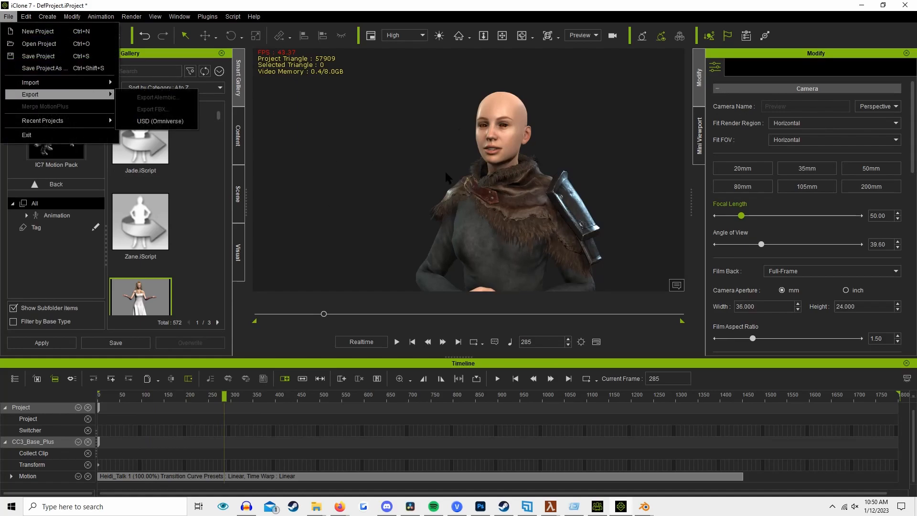
{"action": "left_click", "coordinate": [468, 178]}
{"action": "left_click", "coordinate": [8, 17]}
{"action": "mouse_move", "coordinate": [53, 95]}
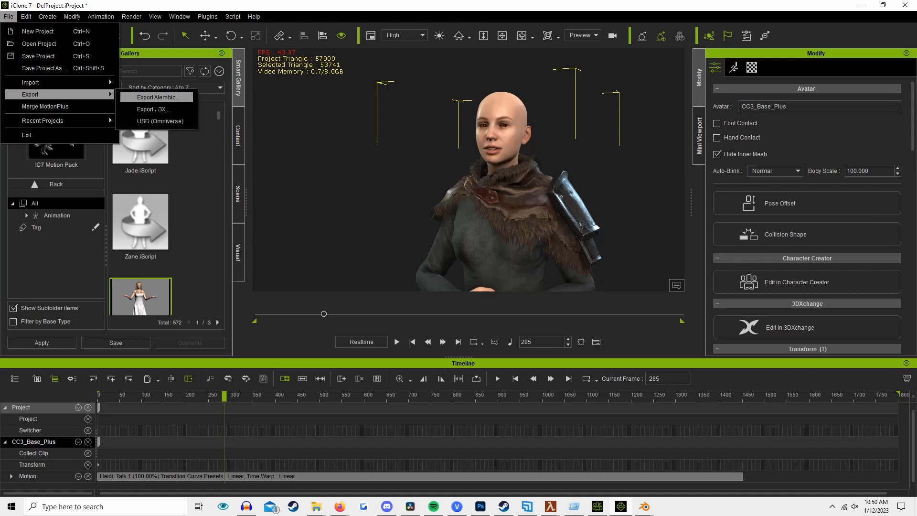
{"action": "left_click", "coordinate": [152, 109]}
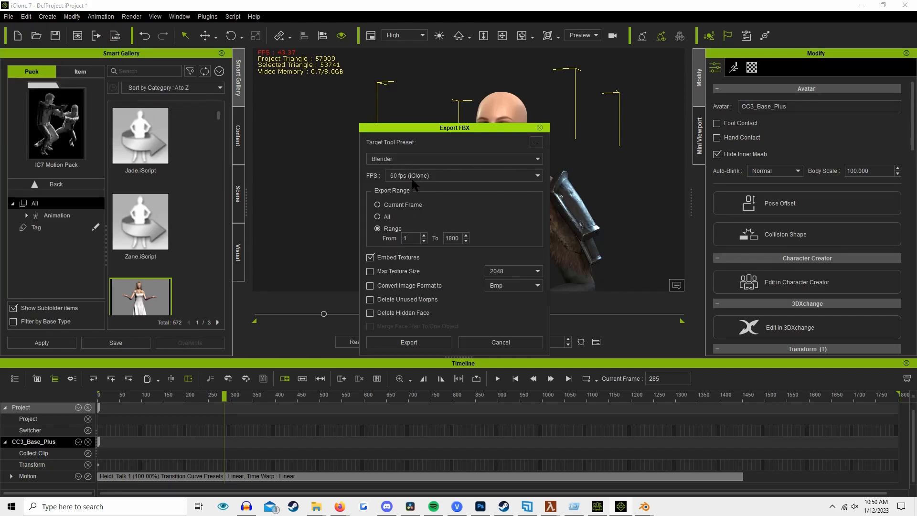
{"action": "left_click", "coordinate": [525, 343]}
{"action": "left_click", "coordinate": [683, 211]}
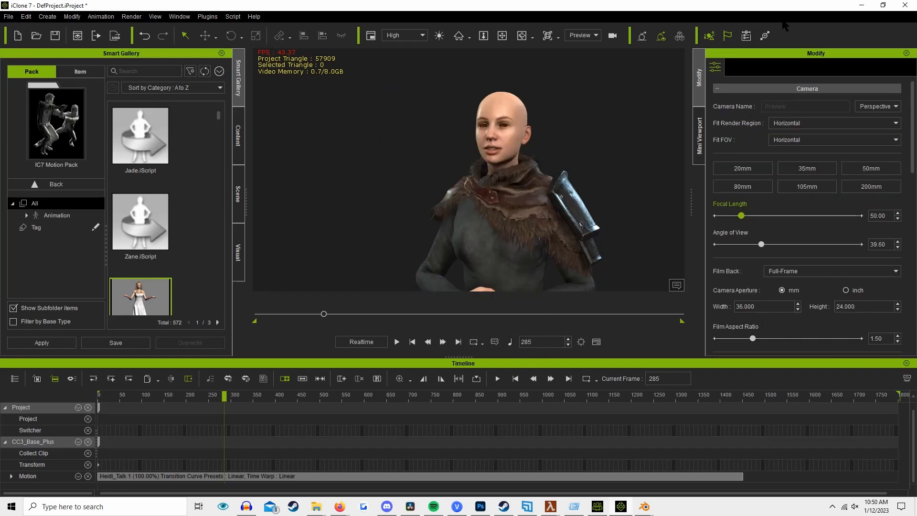
Return to Blender, play the imported character animation, and view the model from the front.
{"action": "left_click", "coordinate": [860, 5]}
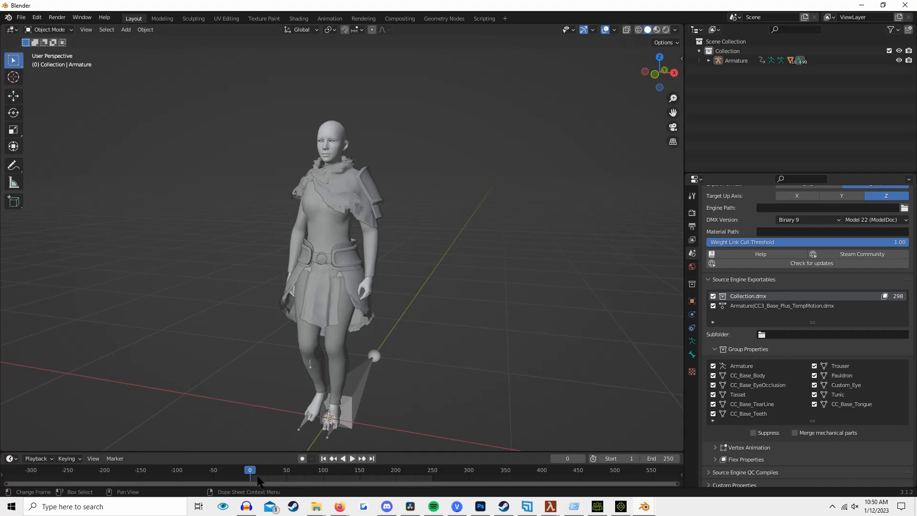
{"action": "key", "text": "space"}
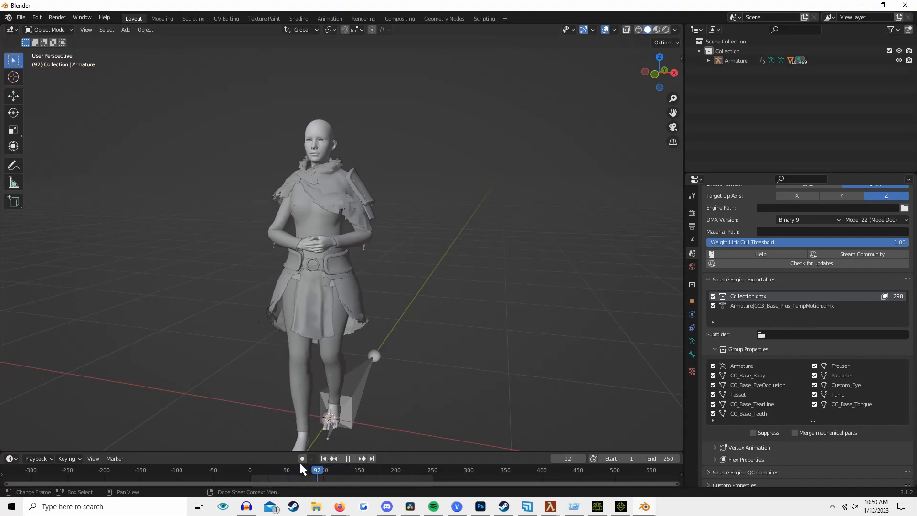
{"action": "key", "text": "Escape"}
{"action": "middle_click_drag", "start_coordinate": [445, 269], "coordinate": [402, 245]}
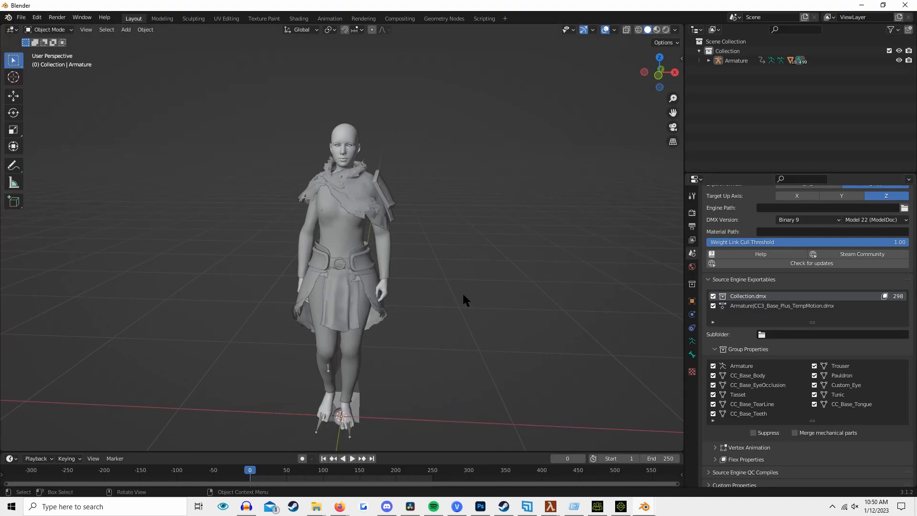
Examine the Source Engine exportables, comparing the Collection.dmx group properties with the Armature|CC3_Base_Plus_TempMotion.dmx armature properties.
{"action": "left_click", "coordinate": [763, 296]}
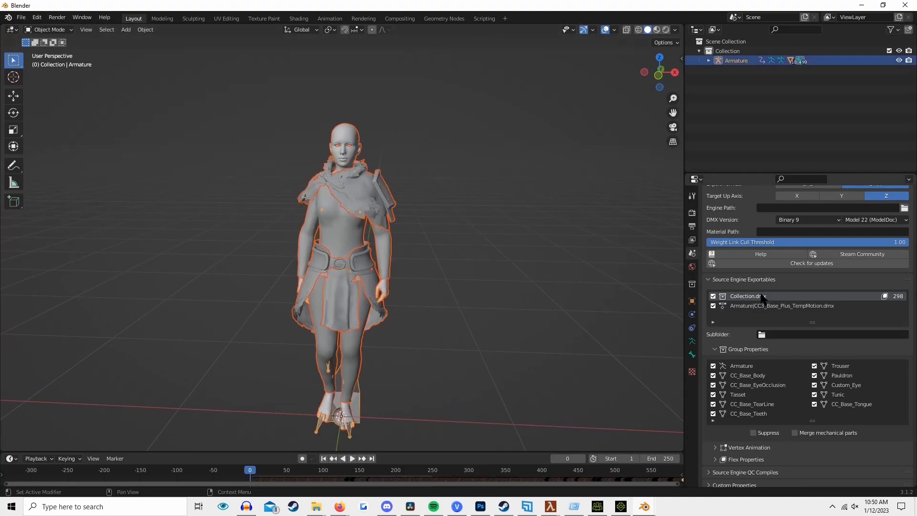
{"action": "left_click", "coordinate": [765, 306]}
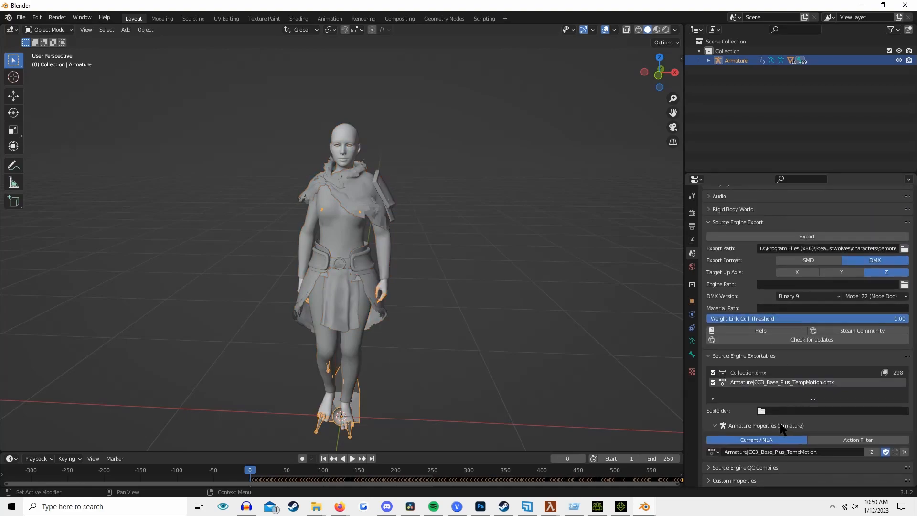
{"action": "left_click", "coordinate": [766, 429]}
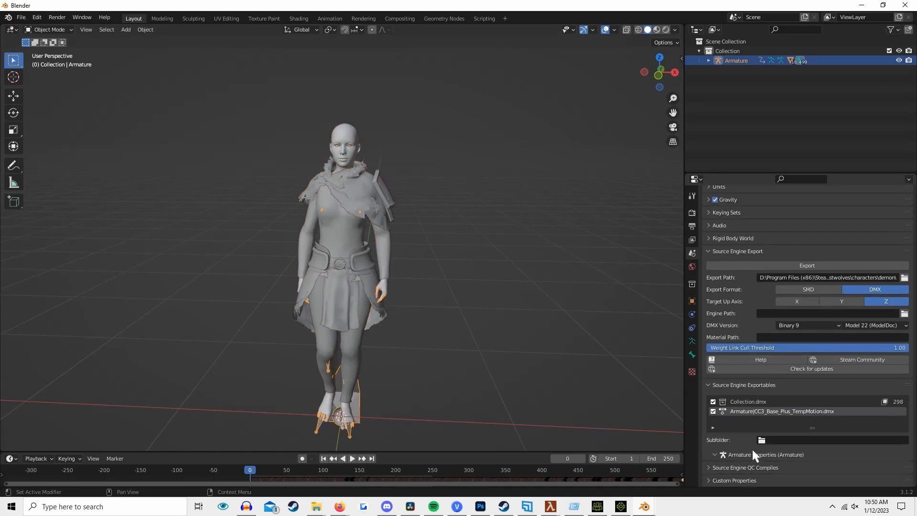
{"action": "left_click", "coordinate": [753, 454]}
{"action": "left_click", "coordinate": [764, 468]}
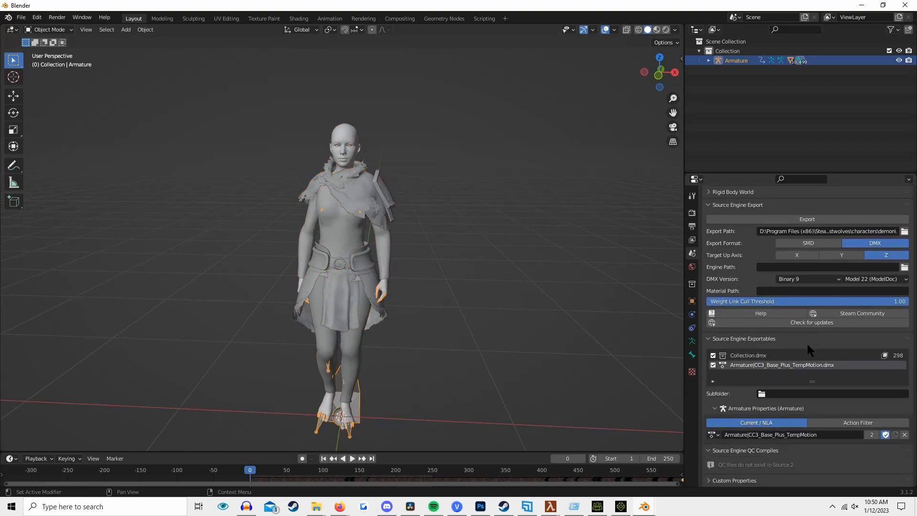
{"action": "left_click", "coordinate": [753, 356]}
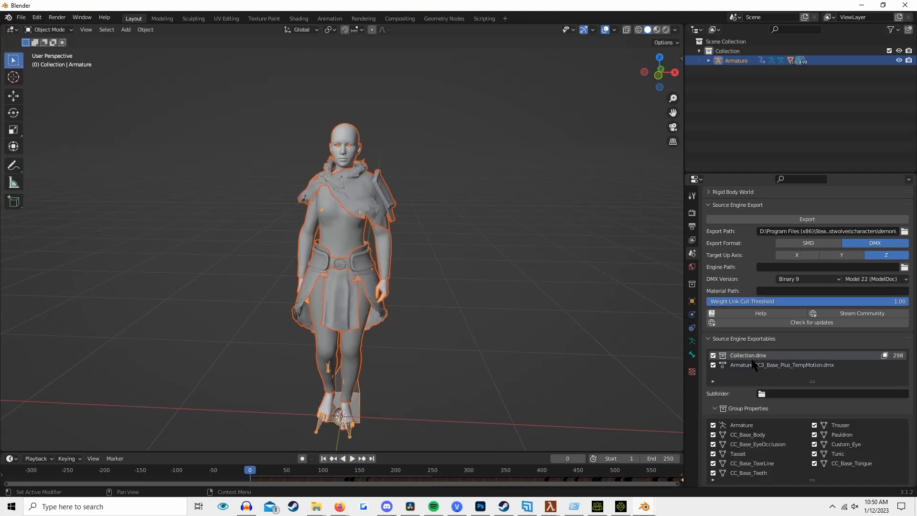
{"action": "left_click", "coordinate": [748, 366]}
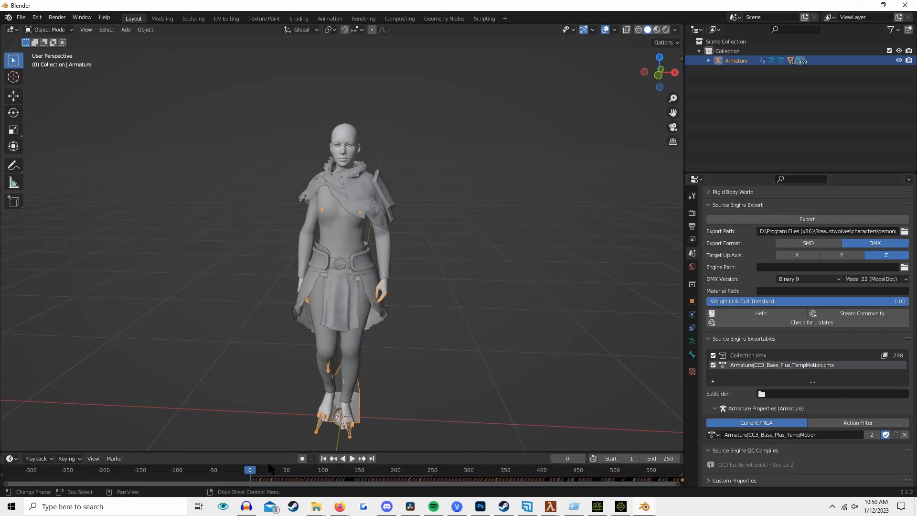
{"action": "left_click_drag", "start_coordinate": [281, 472], "coordinate": [94, 391]}
{"action": "left_click", "coordinate": [752, 357]}
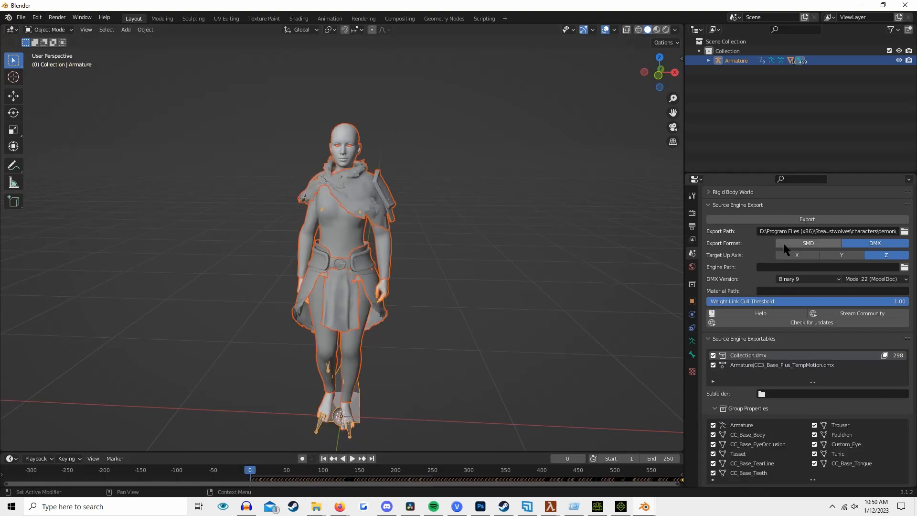
Export only the character mesh group as Collection.dmx with the Source Engine export.
{"action": "left_click", "coordinate": [774, 221]}
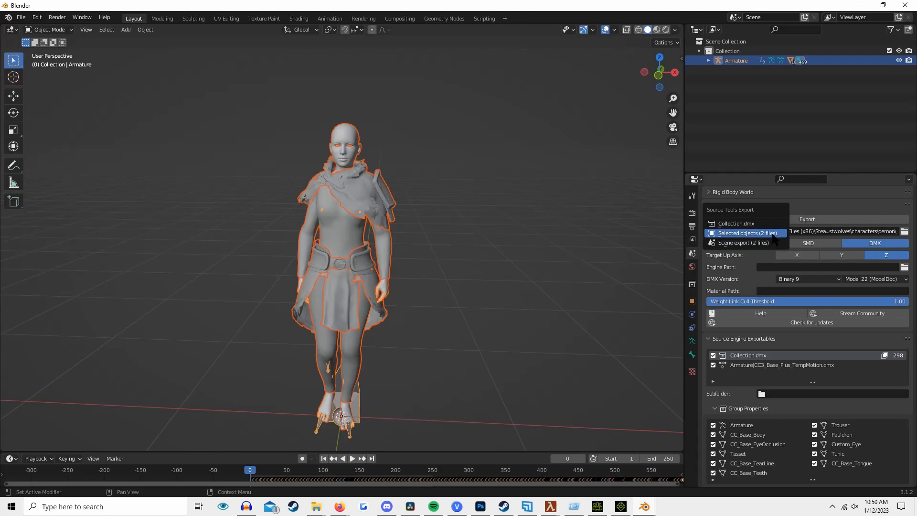
{"action": "left_click", "coordinate": [820, 367]}
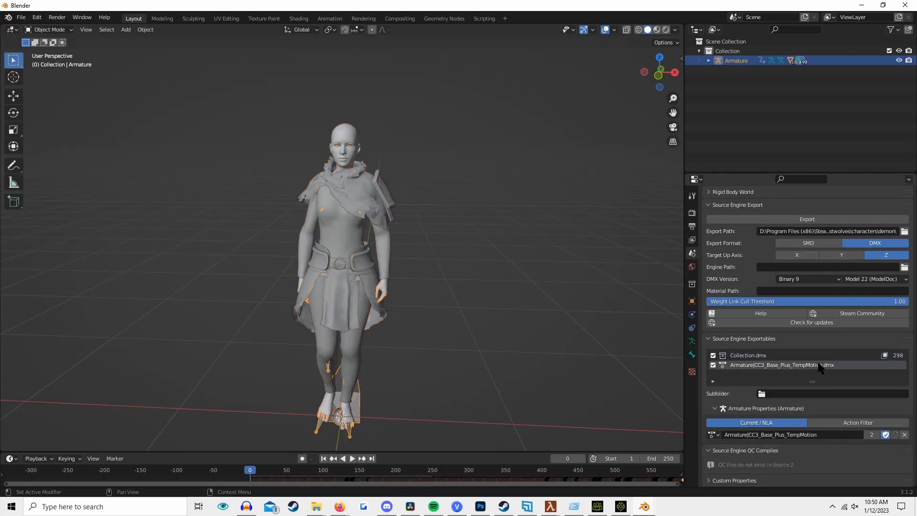
{"action": "left_click", "coordinate": [765, 356]}
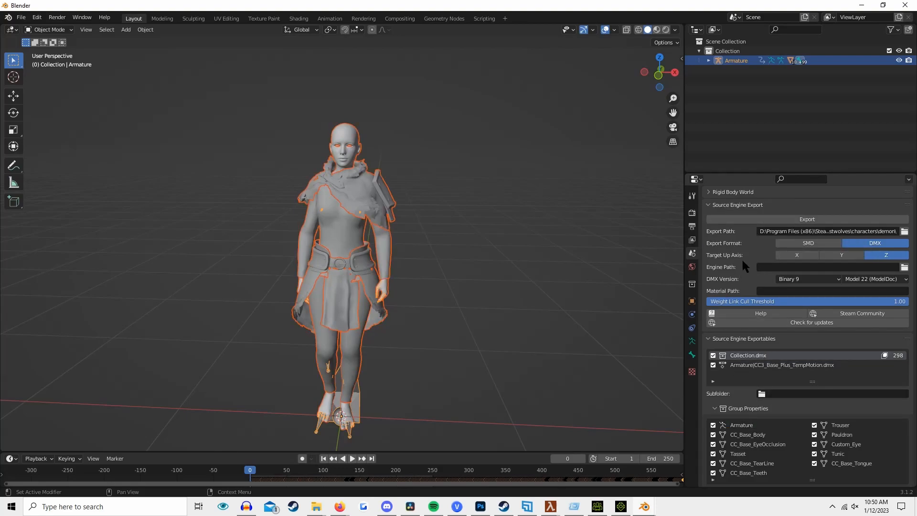
{"action": "left_click", "coordinate": [750, 219]}
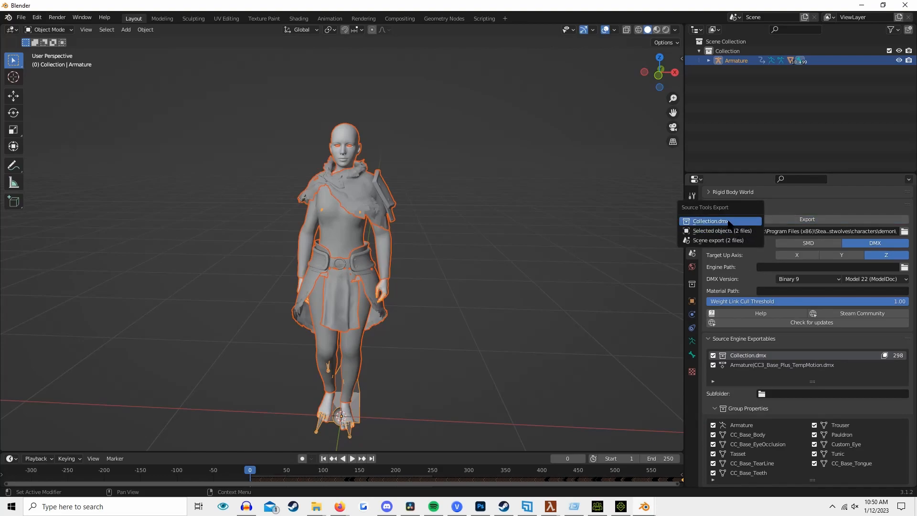
{"action": "left_click", "coordinate": [729, 223]}
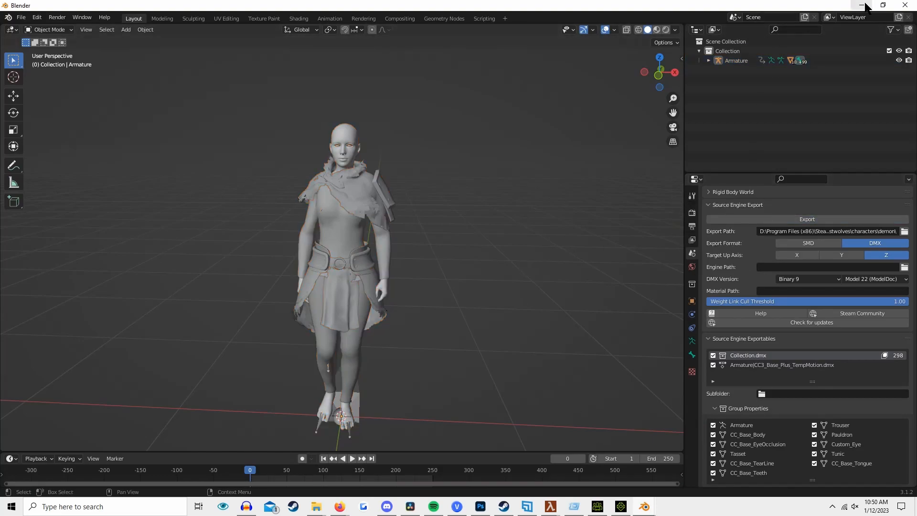
Switch to Character Creator 3 and close its Export FBX dialog.
{"action": "left_click", "coordinate": [864, 5]}
{"action": "left_click_drag", "start_coordinate": [646, 68], "coordinate": [648, 68]}
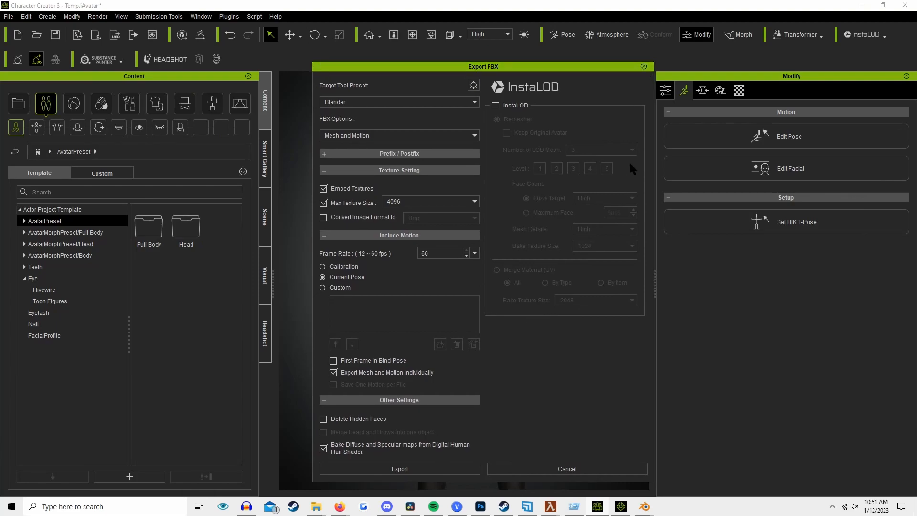
{"action": "left_click", "coordinate": [644, 67]}
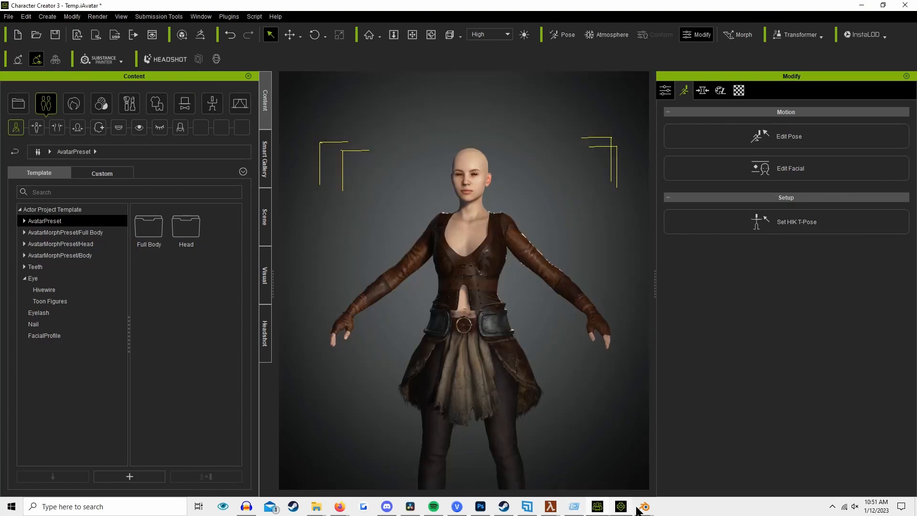
Switch to the ModelDoc window with demonsample and create a new empty model document.
{"action": "mouse_move", "coordinate": [642, 510]}
{"action": "left_click", "coordinate": [549, 461]}
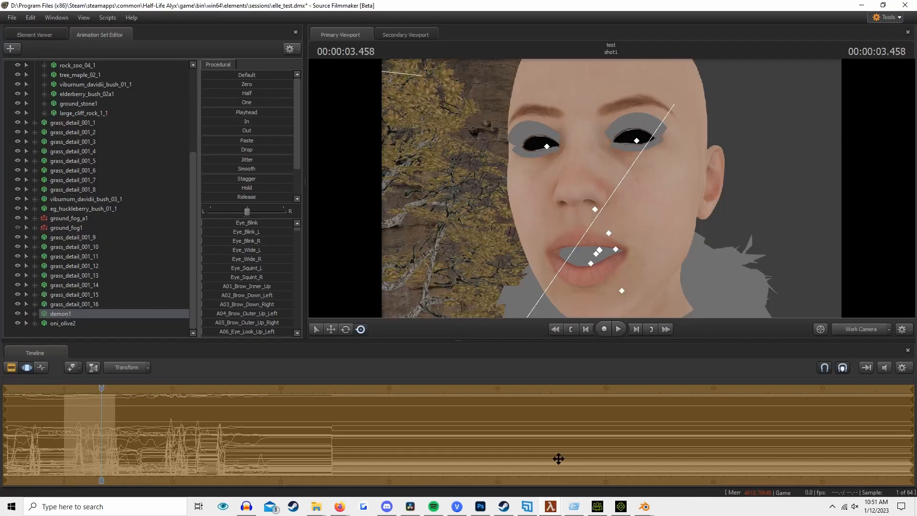
{"action": "right_click", "coordinate": [96, 325]}
{"action": "key", "text": "super+r"}
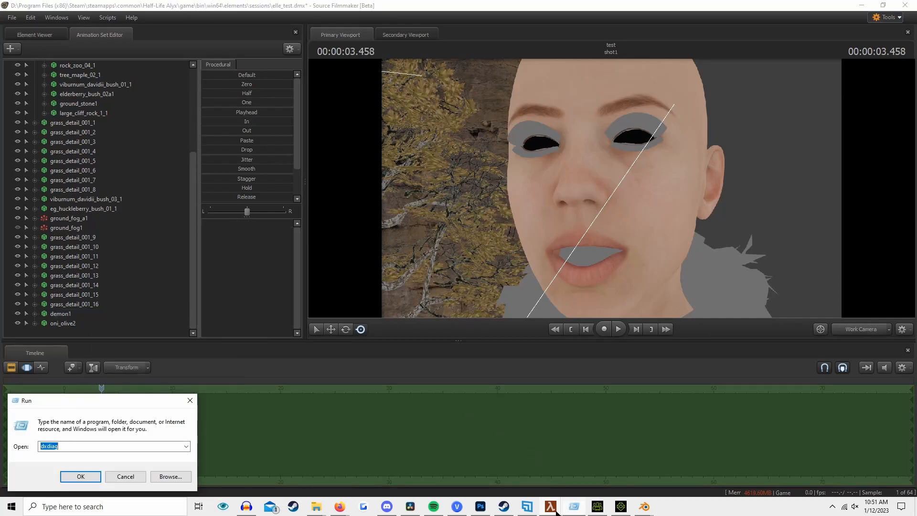
{"action": "mouse_move", "coordinate": [552, 512]}
{"action": "left_click", "coordinate": [862, 461]}
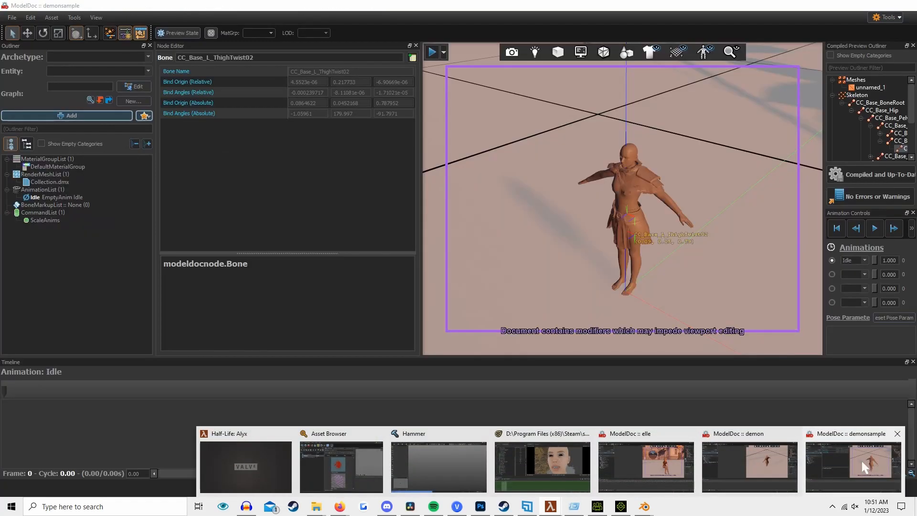
{"action": "left_click", "coordinate": [12, 17]}
{"action": "left_click", "coordinate": [18, 30]}
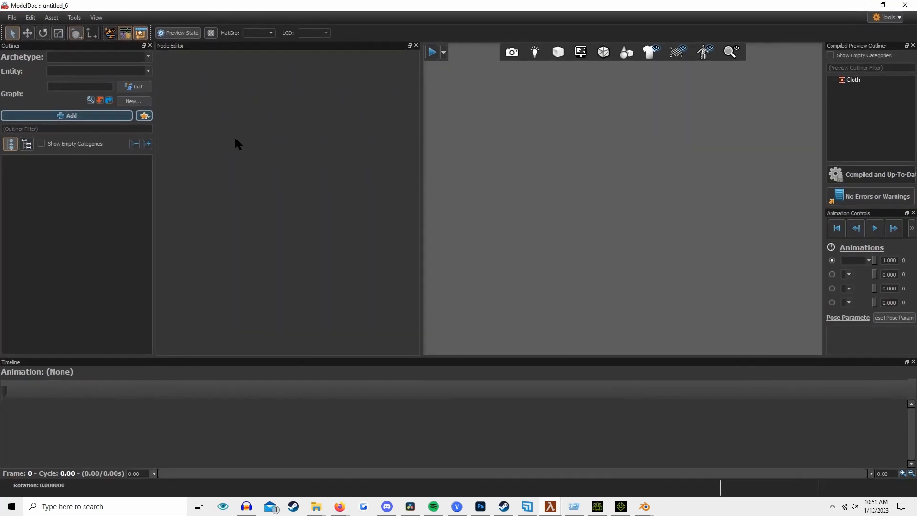
{"action": "left_click", "coordinate": [110, 118]}
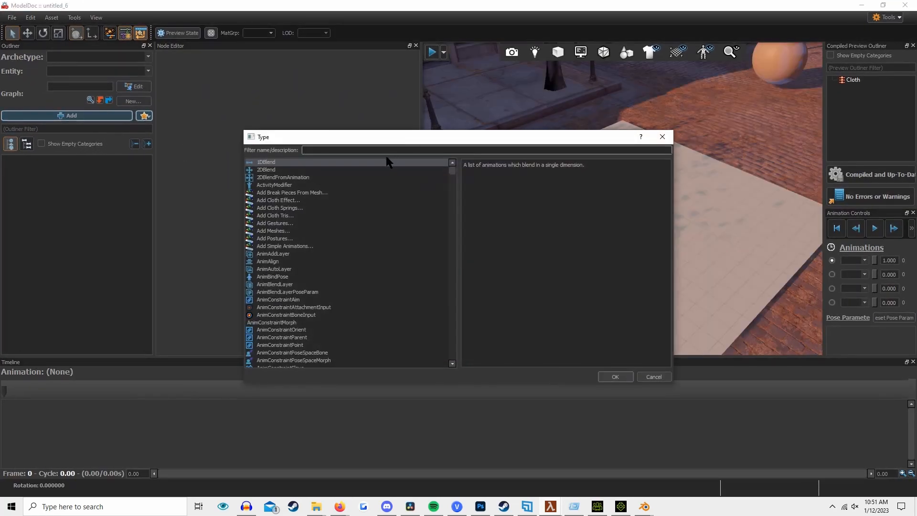
{"action": "type", "text": "DE"}
{"action": "key", "text": "BackSpace"}
{"action": "key", "text": "BackSpace"}
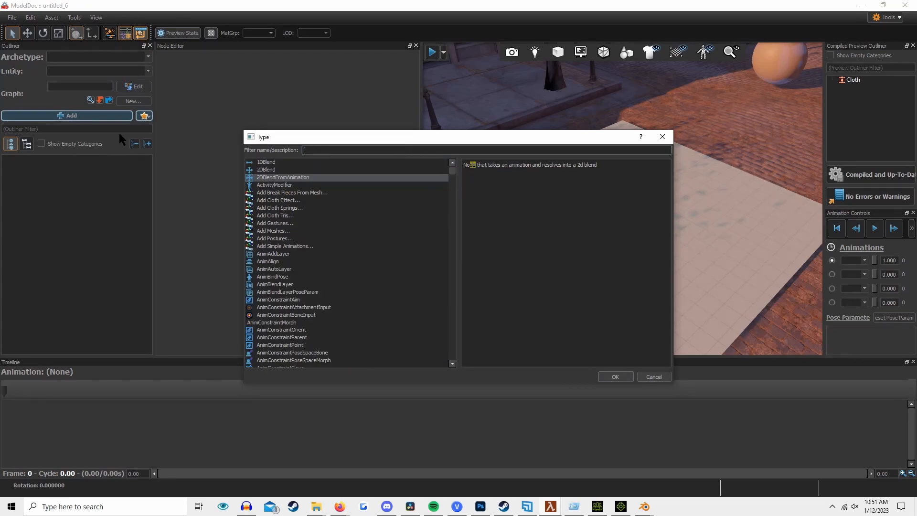
{"action": "key", "text": "Escape"}
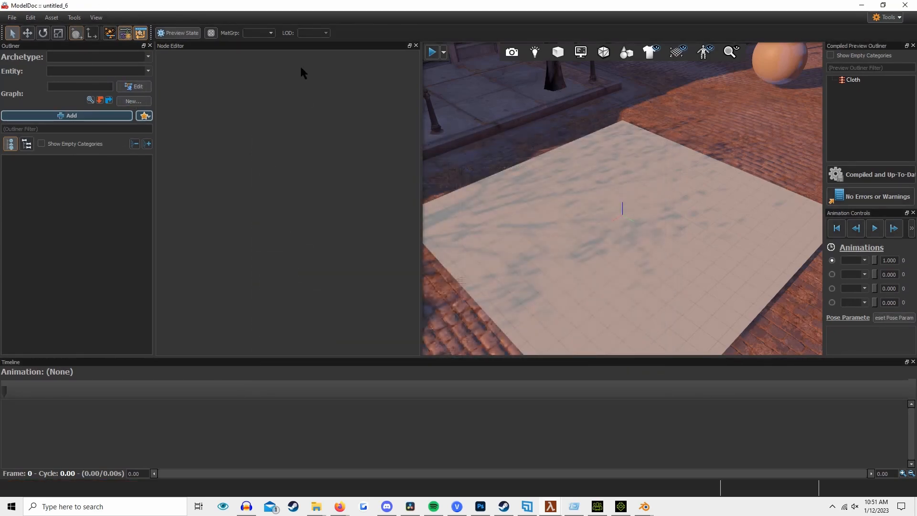
Save the new model document as demonsample2 in the thelostwolves\characters\demon folder.
{"action": "left_click", "coordinate": [10, 18]}
{"action": "left_click", "coordinate": [28, 93]}
{"action": "type", "text": "D"}
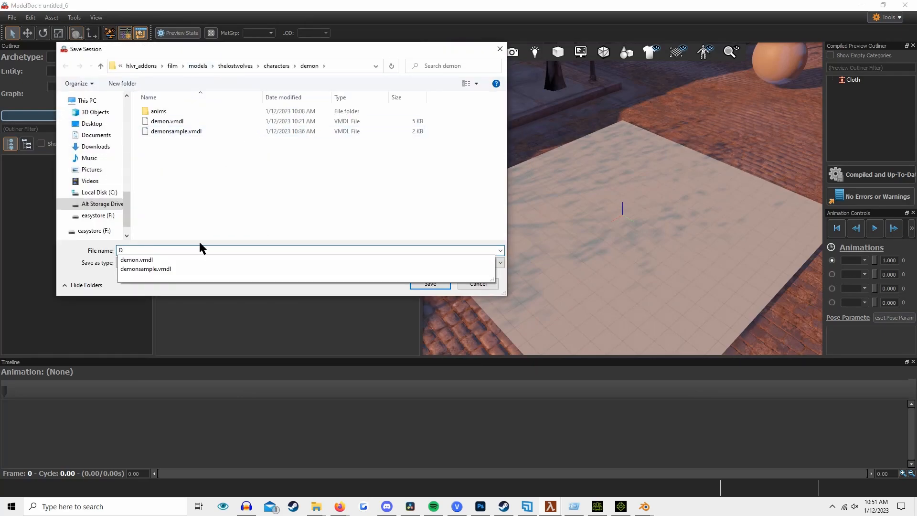
{"action": "type", "text": "EMONSAMP"}
{"action": "key", "text": "ctrl+a"}
{"action": "type", "text": "demonsample2"}
{"action": "key", "text": "Return"}
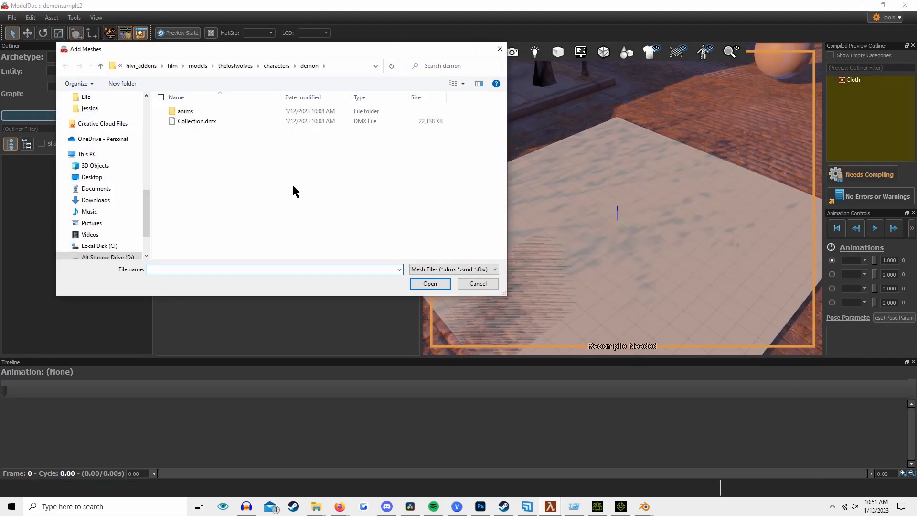
Add the Collection.dmx mesh file from the demon folder to the model.
{"action": "left_click", "coordinate": [236, 125]}
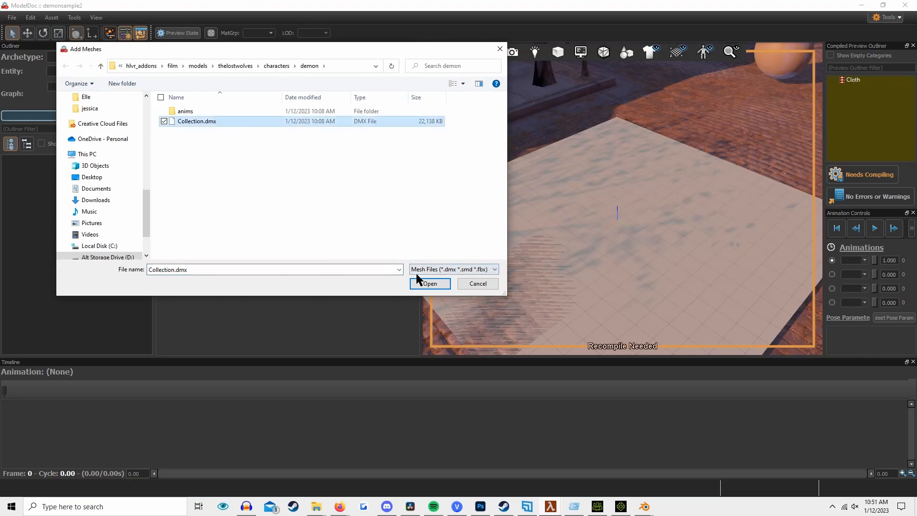
{"action": "left_click", "coordinate": [429, 283]}
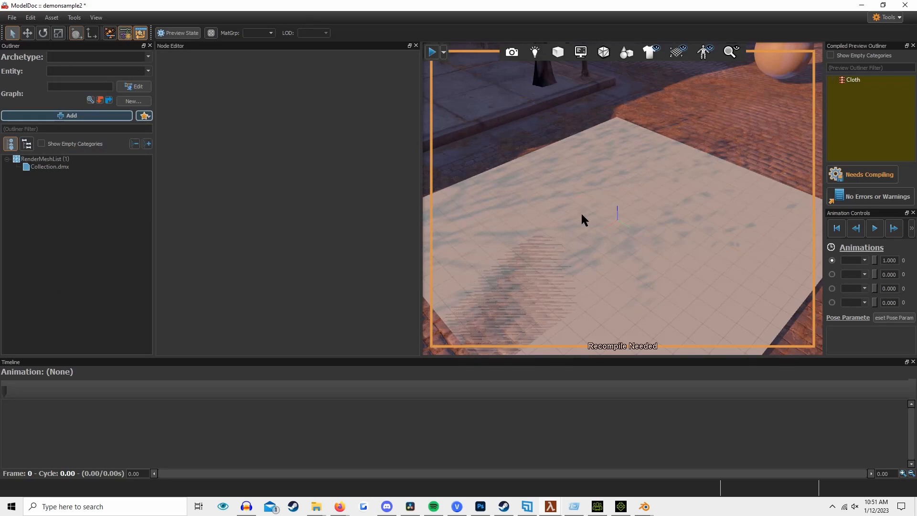
Compile the demonsample2 model and view the compiled character mesh in the preview.
{"action": "mouse_move", "coordinate": [741, 210]}
{"action": "right_mouse_down"}
{"action": "mouse_move", "coordinate": [712, 210]}
{"action": "mouse_move", "coordinate": [742, 210]}
{"action": "right_mouse_up"}
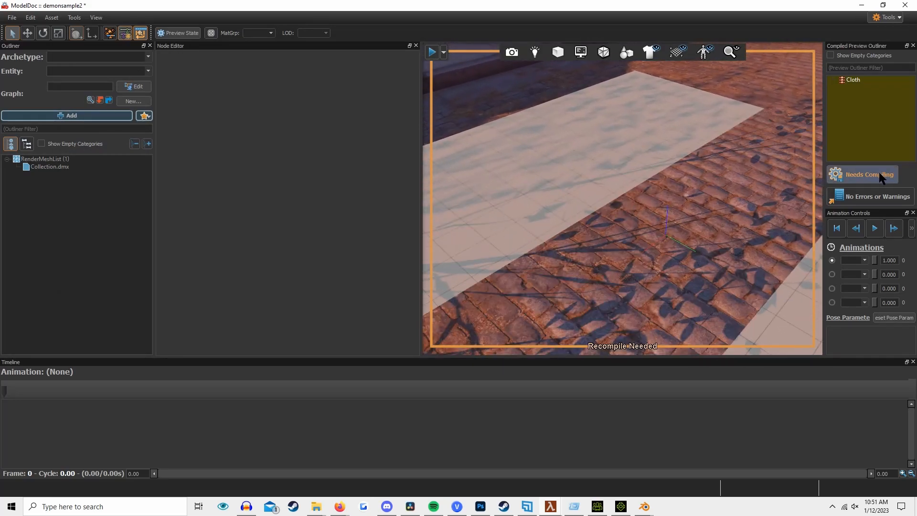
{"action": "left_click_drag", "start_coordinate": [824, 168], "coordinate": [767, 168]}
{"action": "left_click", "coordinate": [826, 172]}
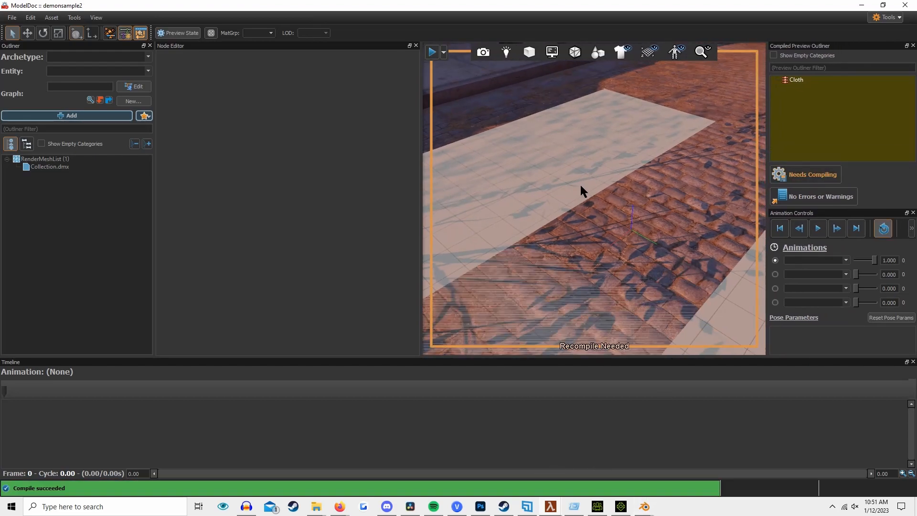
{"action": "left_click_drag", "start_coordinate": [454, 183], "coordinate": [534, 210]}
{"action": "key", "text": "w"}
Add a DefaultMaterialGroup node to the model.
{"action": "left_click", "coordinate": [143, 116]}
{"action": "left_click", "coordinate": [108, 118]}
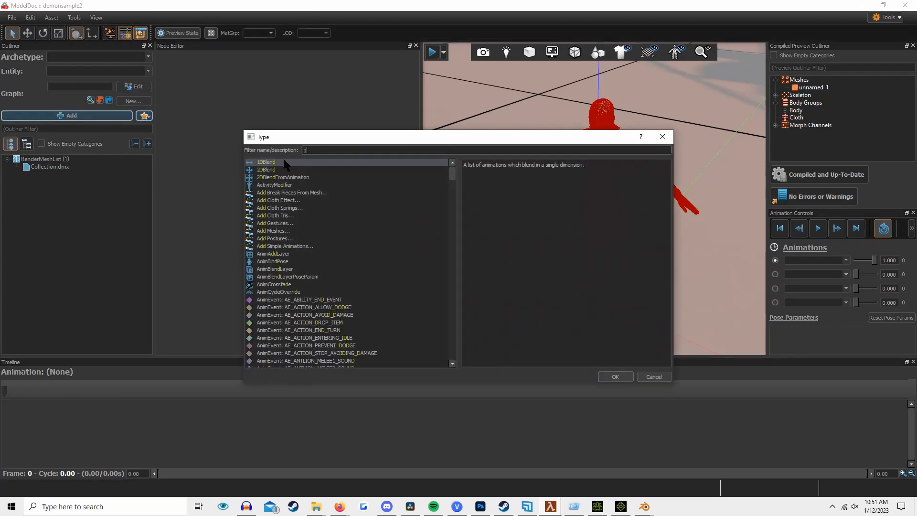
{"action": "type", "text": "defa"}
{"action": "double_click", "coordinate": [309, 191]}
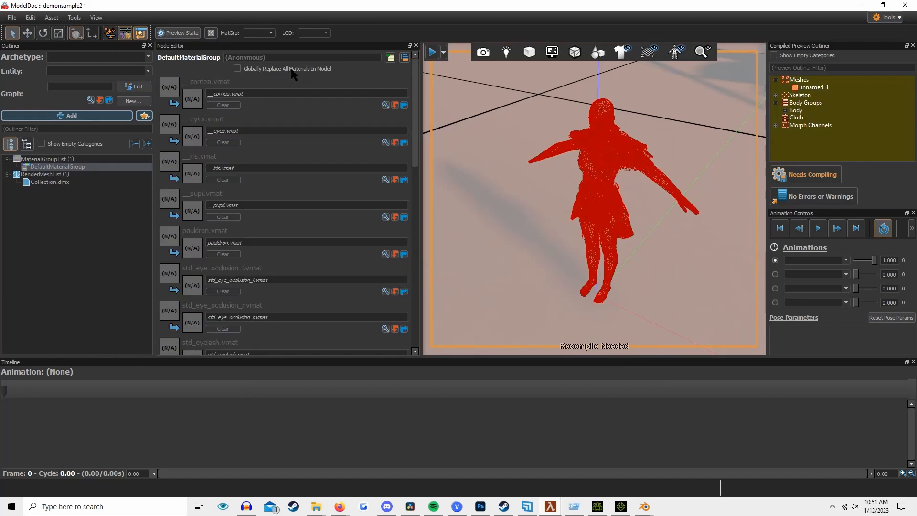
{"action": "left_click", "coordinate": [272, 93]}
Switch to Source Filmmaker by moving the ModelDoc window aside, and examine the character's face at different times in the shot.
{"action": "left_click_drag", "start_coordinate": [573, 3], "coordinate": [377, 3]}
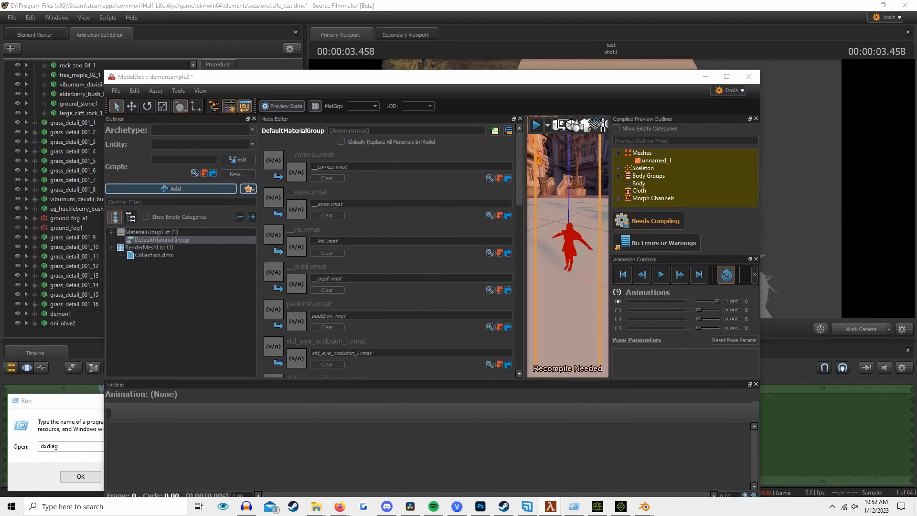
{"action": "left_click_drag", "start_coordinate": [562, 76], "coordinate": [916, 159]}
{"action": "mouse_move", "coordinate": [600, 257]}
{"action": "left_mouse_down"}
{"action": "mouse_move", "coordinate": [516, 253]}
{"action": "mouse_move", "coordinate": [600, 257]}
{"action": "left_mouse_up"}
{"action": "left_click_drag", "start_coordinate": [95, 396], "coordinate": [77, 392]}
{"action": "left_click_drag", "start_coordinate": [573, 214], "coordinate": [616, 234]}
{"action": "key", "text": "s"}
{"action": "left_click_drag", "start_coordinate": [662, 145], "coordinate": [648, 139]}
{"action": "key", "text": "w"}
{"action": "key", "text": "s"}
{"action": "mouse_move", "coordinate": [599, 245]}
{"action": "left_mouse_down"}
{"action": "mouse_move", "coordinate": [600, 282]}
{"action": "mouse_move", "coordinate": [600, 245]}
{"action": "left_mouse_up"}
{"action": "key", "text": "w"}
{"action": "key", "text": "space"}
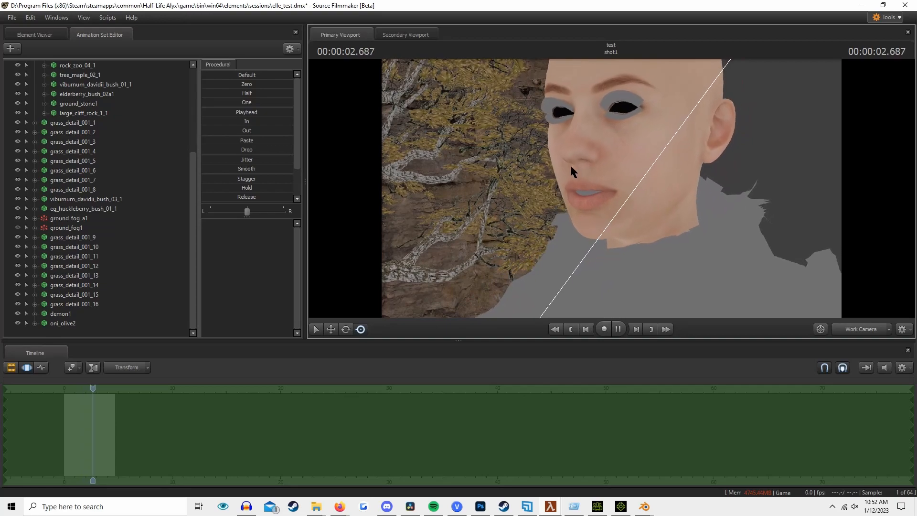
{"action": "key", "text": "space"}
{"action": "right_click", "coordinate": [613, 238]}
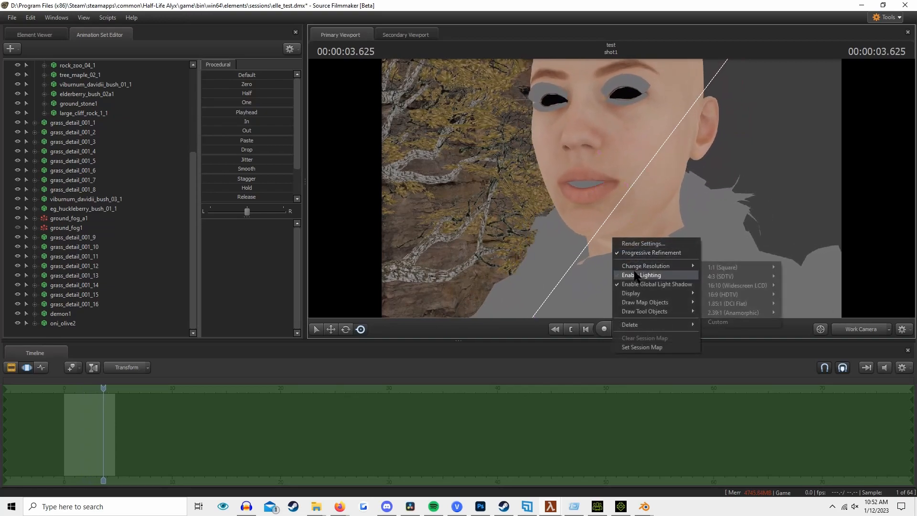
Bring the ModelDoc window back to the front and maximize it.
{"action": "left_click_drag", "start_coordinate": [610, 513], "coordinate": [478, 1]}
{"action": "left_click_drag", "start_coordinate": [184, 5], "coordinate": [329, 39]}
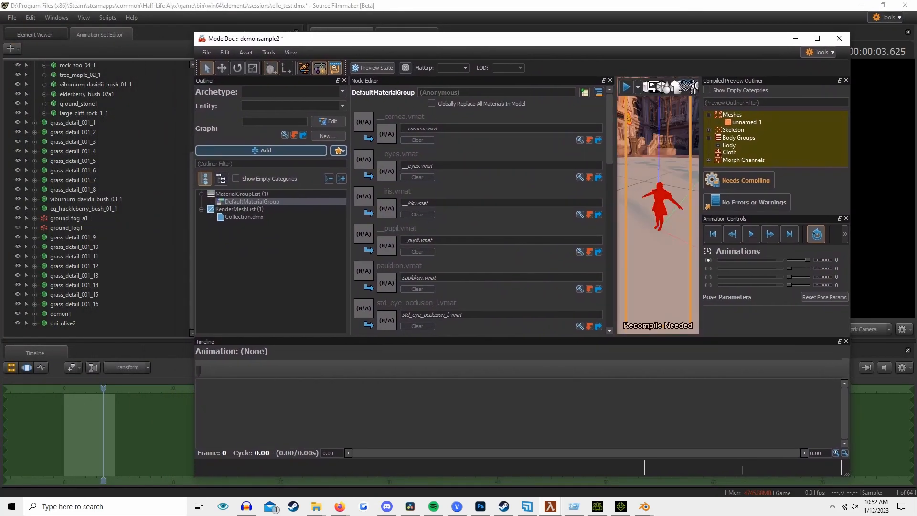
{"action": "left_click_drag", "start_coordinate": [421, 39], "coordinate": [358, 2]}
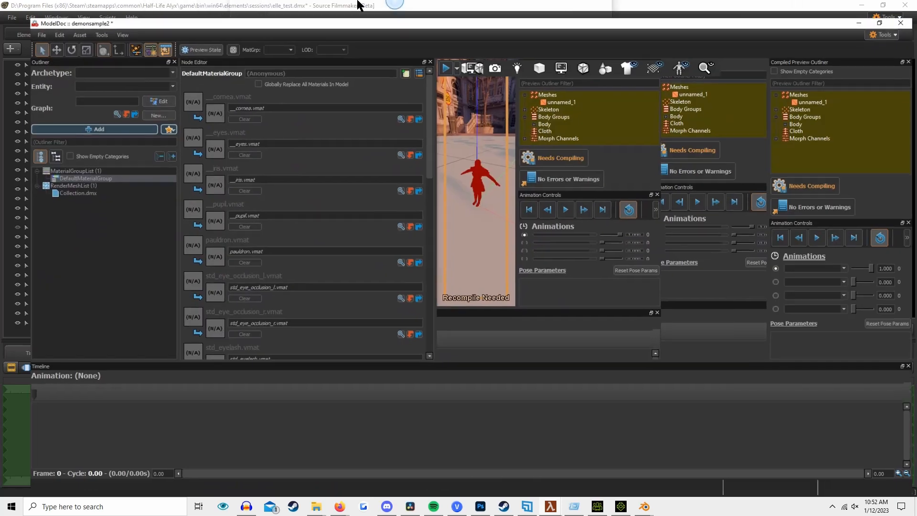
{"action": "left_click_drag", "start_coordinate": [596, 190], "coordinate": [554, 192]}
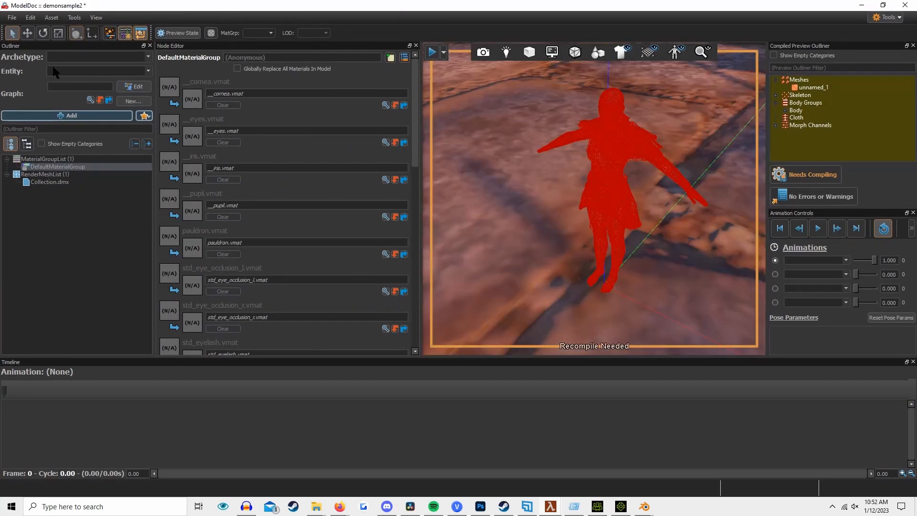
Find the BoneMarkupList among the empty categories, set its Bone Cull Type to None, and clear the outliner filter.
{"action": "left_click", "coordinate": [27, 277]}
{"action": "left_click", "coordinate": [42, 143]}
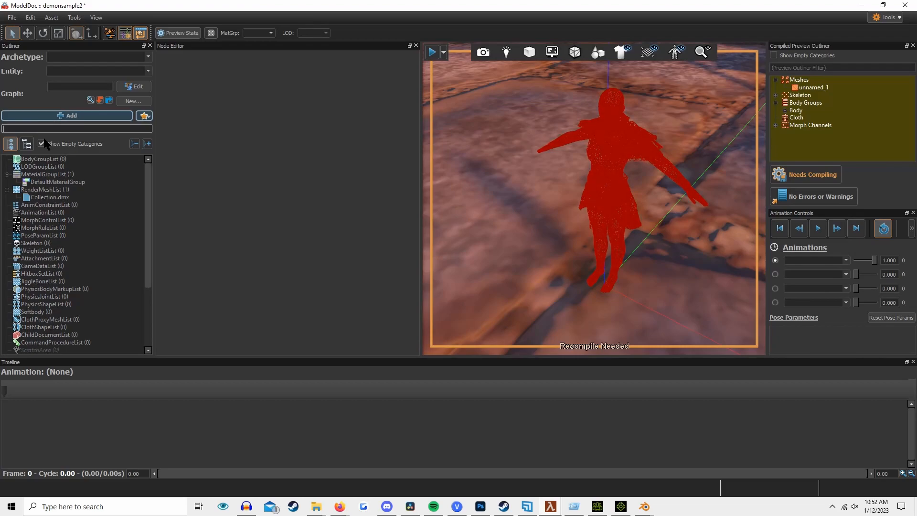
{"action": "type", "text": "bonemar"}
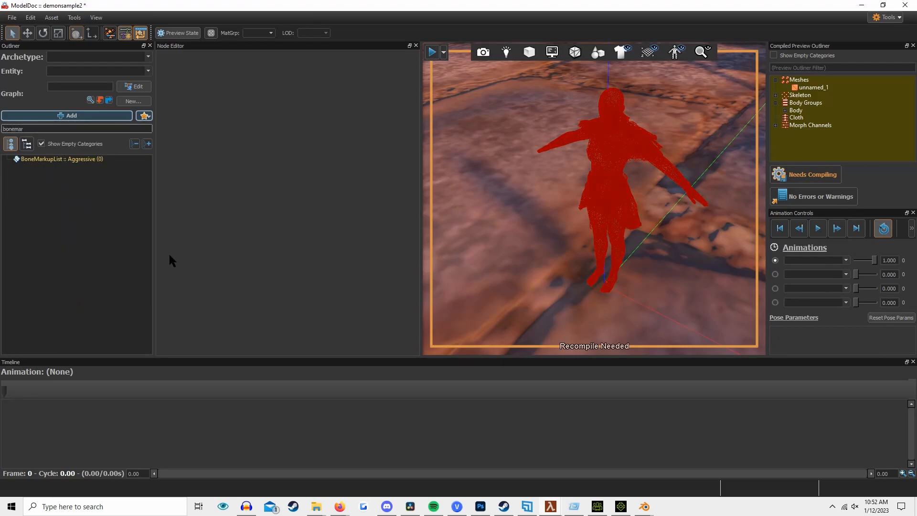
{"action": "left_click", "coordinate": [110, 158]}
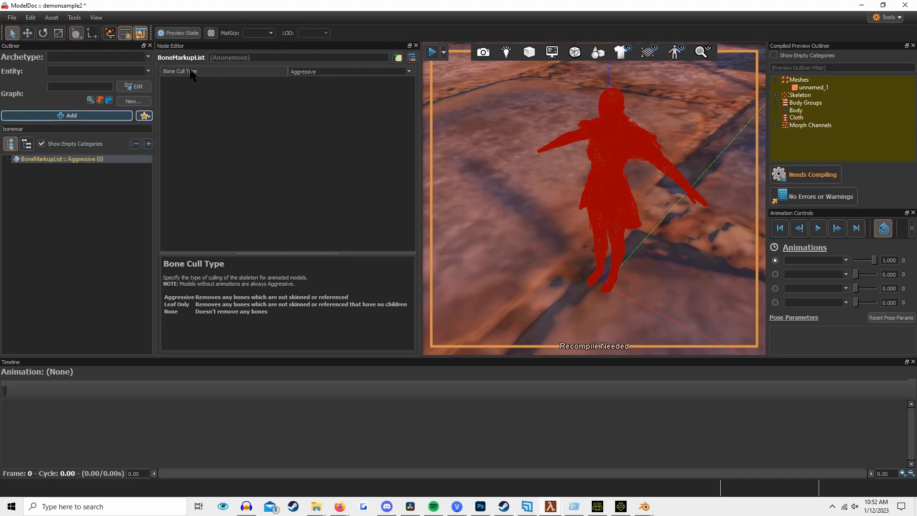
{"action": "left_click", "coordinate": [409, 71]}
{"action": "left_click", "coordinate": [343, 92]}
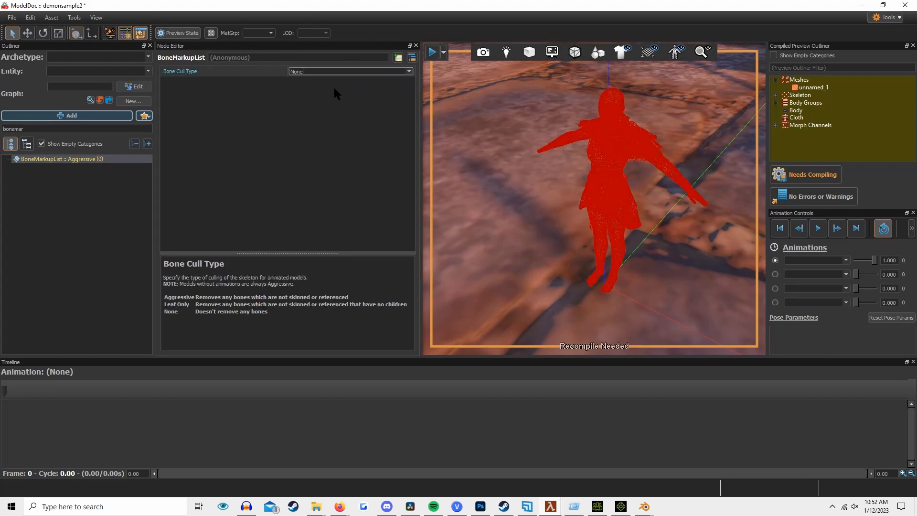
{"action": "left_click", "coordinate": [27, 128]}
{"action": "key", "text": "ctrl+a"}
{"action": "key", "text": "BackSpace"}
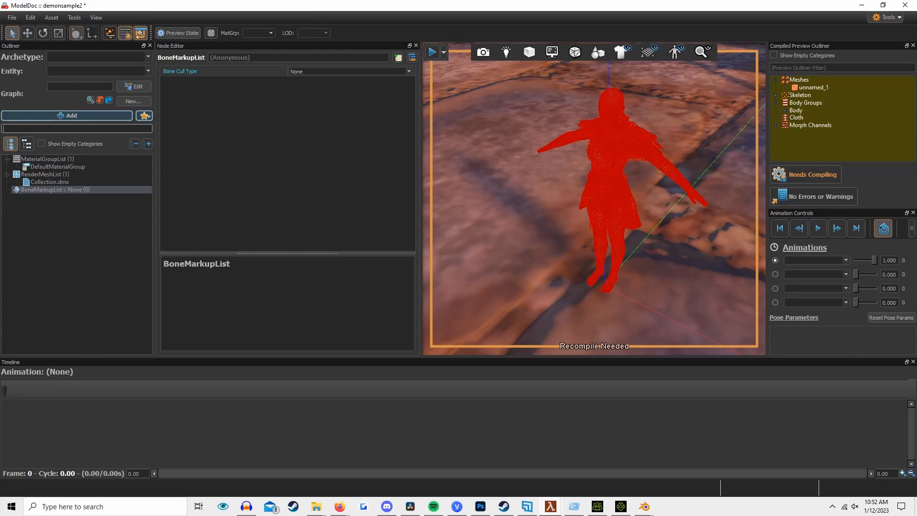
Add a ScaleAnims command call to the model.
{"action": "left_click", "coordinate": [74, 114]}
{"action": "type", "text": "scale"}
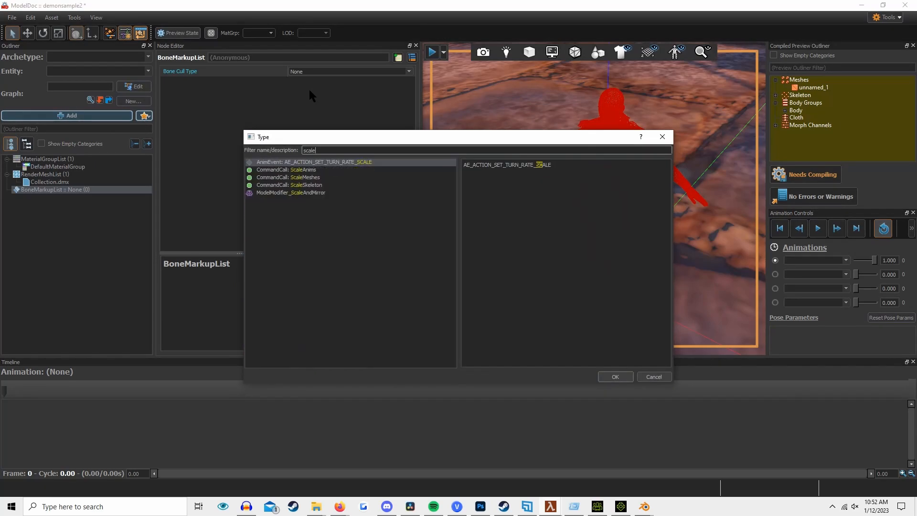
{"action": "left_click", "coordinate": [306, 170]}
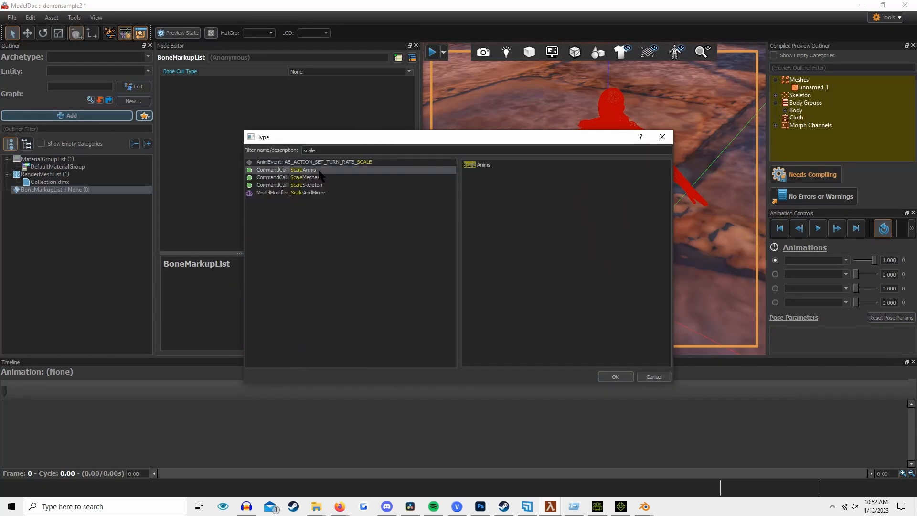
{"action": "left_click", "coordinate": [614, 378]}
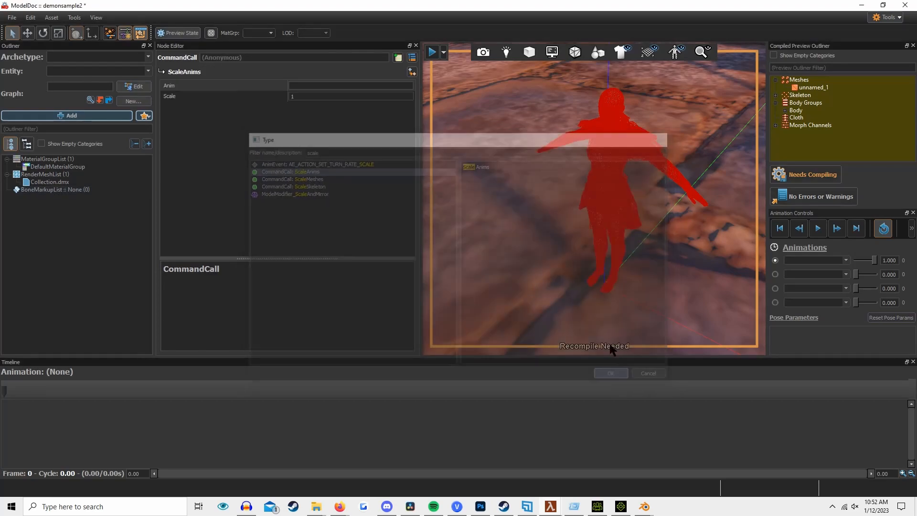
Set the ScaleAnims command's Anim to * and its Scale to 1.
{"action": "left_click", "coordinate": [303, 96]}
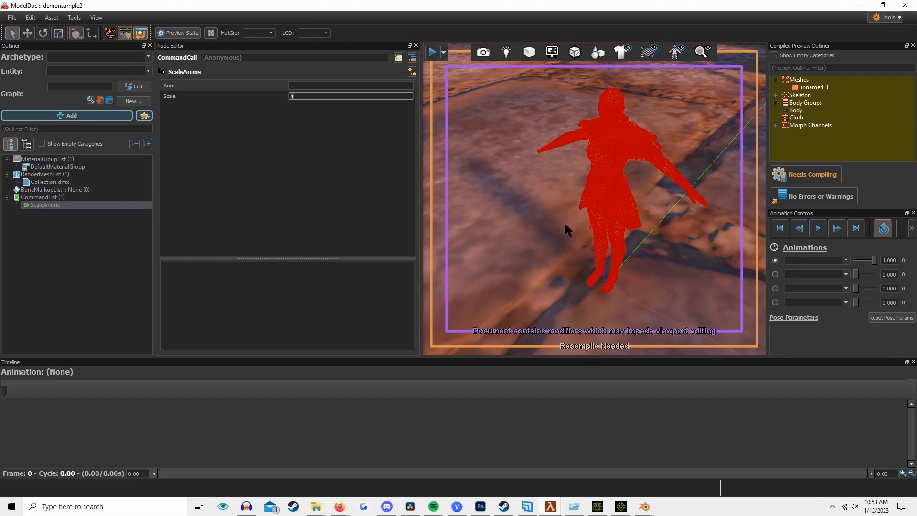
{"action": "left_click", "coordinate": [304, 87]}
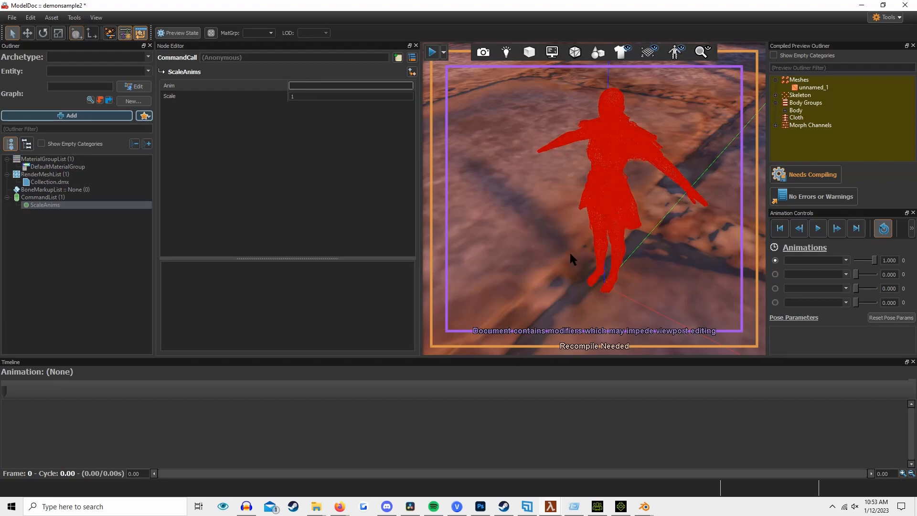
{"action": "mouse_move", "coordinate": [541, 211]}
{"action": "right_mouse_down"}
{"action": "mouse_move", "coordinate": [540, 258]}
{"action": "mouse_move", "coordinate": [540, 203]}
{"action": "mouse_move", "coordinate": [540, 211]}
{"action": "right_mouse_up"}
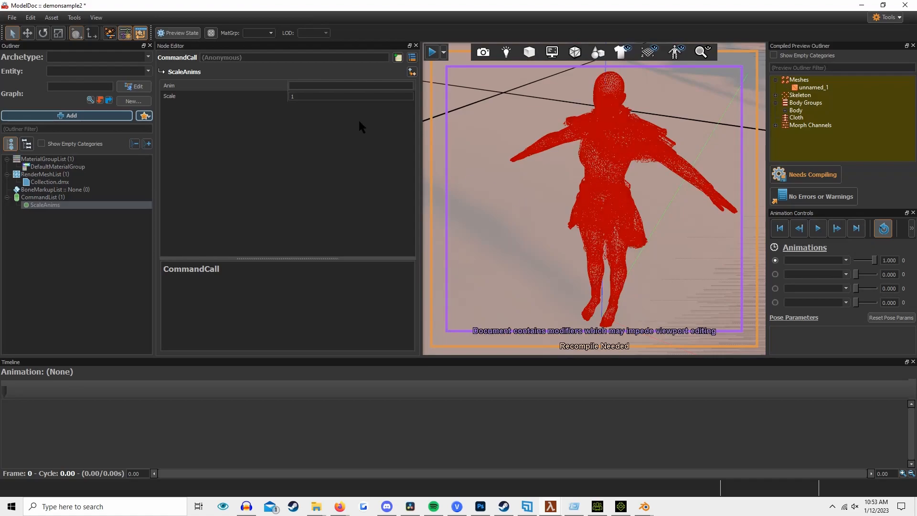
{"action": "left_click", "coordinate": [321, 86]}
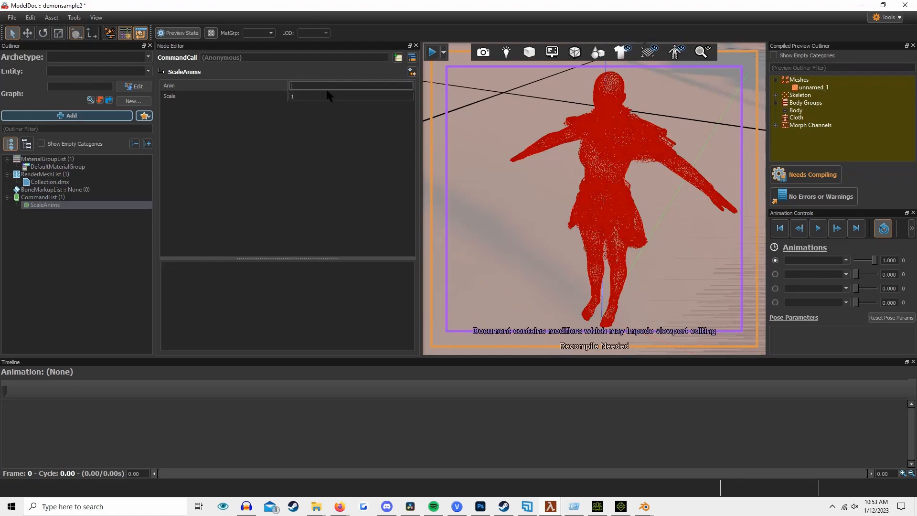
{"action": "type", "text": "*"}
{"action": "key", "text": "Return"}
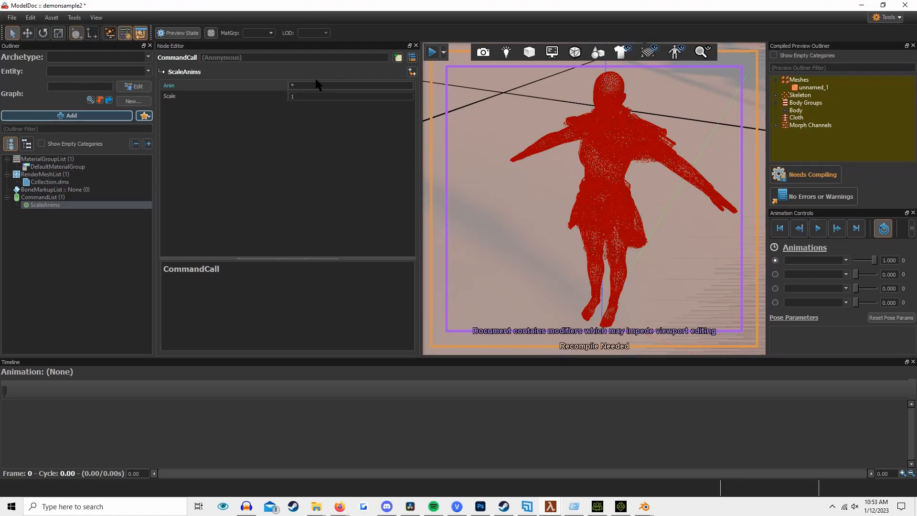
{"action": "left_click", "coordinate": [292, 96]}
{"action": "type", "text": "1"}
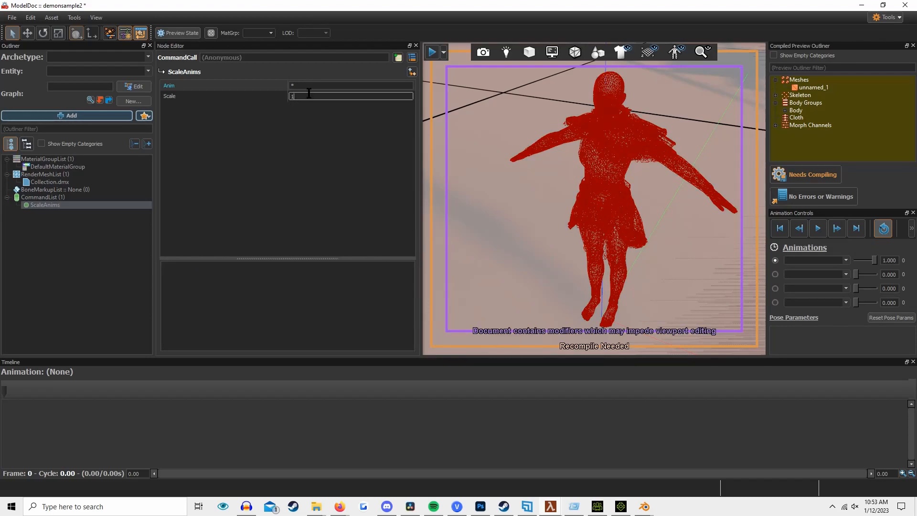
Add an EmptyAnim node to the model and name it IDle.
{"action": "left_click", "coordinate": [82, 117]}
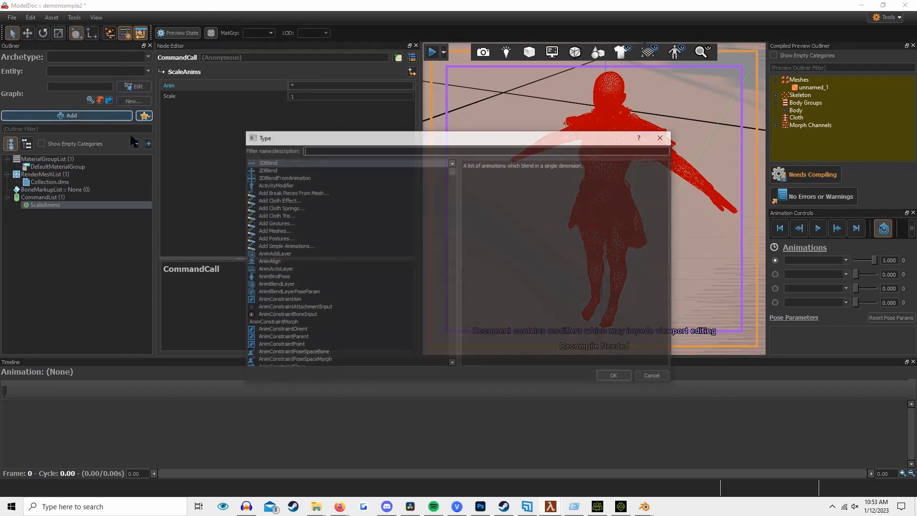
{"action": "type", "text": "empty"}
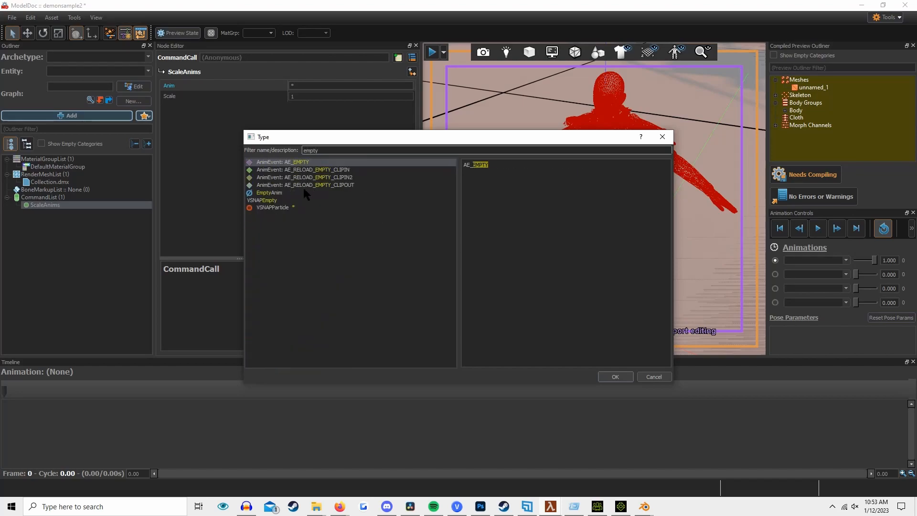
{"action": "double_click", "coordinate": [287, 192]}
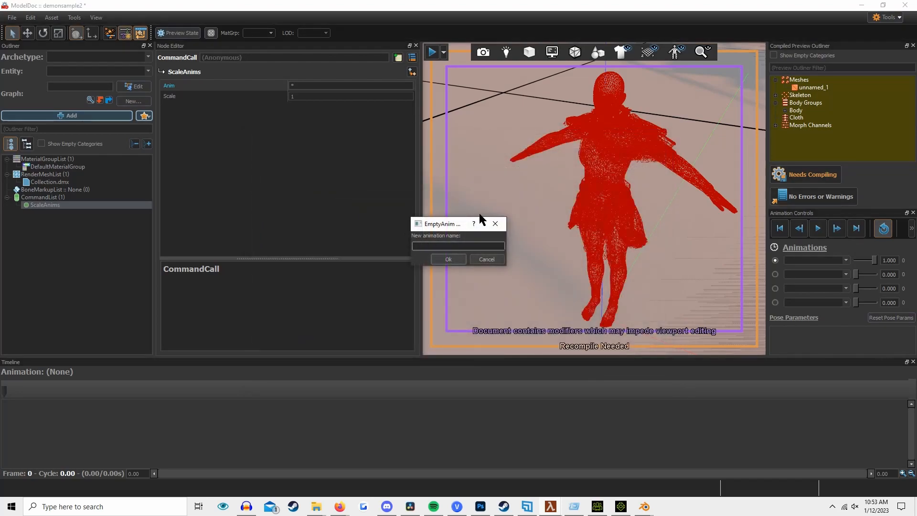
{"action": "type", "text": "IDle"}
{"action": "key", "text": "Return"}
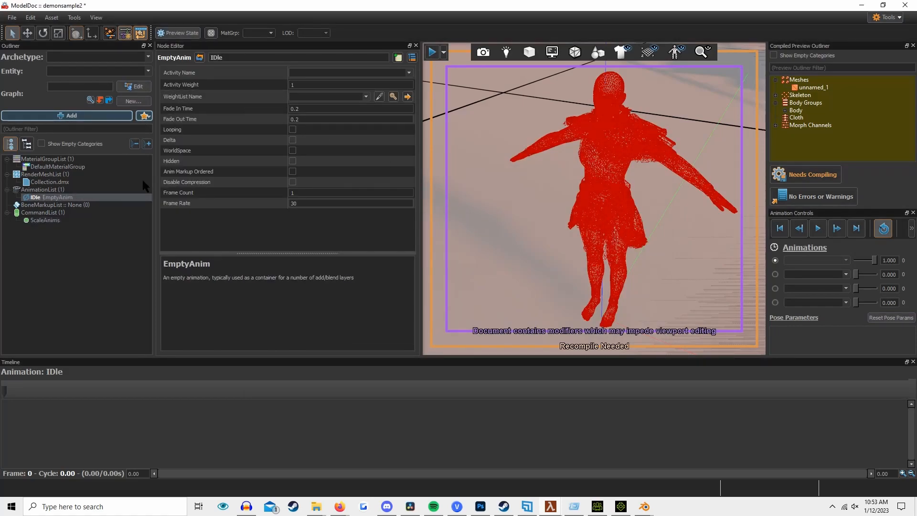
{"action": "mouse_move", "coordinate": [449, 233]}
{"action": "right_mouse_down", "text": "alt"}
{"action": "mouse_move", "coordinate": [449, 287]}
{"action": "mouse_move", "coordinate": [448, 233]}
{"action": "right_mouse_up", "text": "alt"}
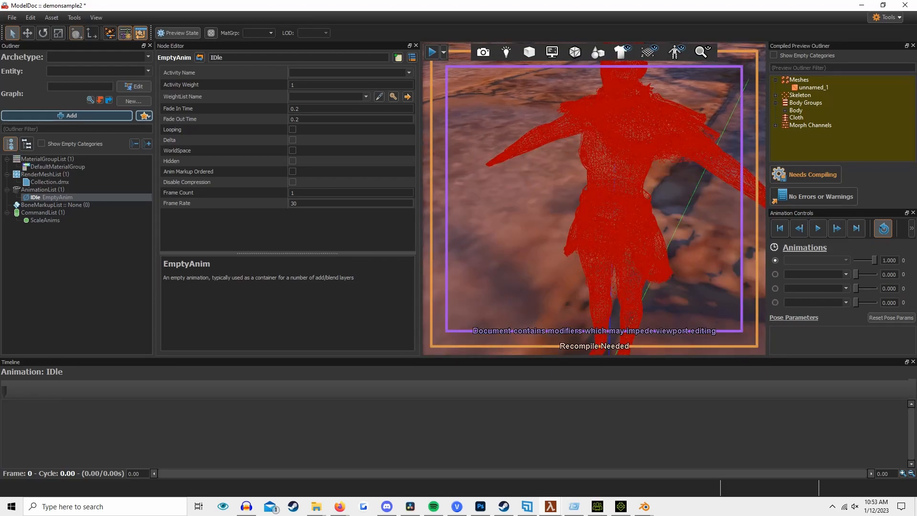
Assign models/dota/shop/materials/generic/grey.vmat to the cornea and eyes materials in the DefaultMaterialGroup.
{"action": "left_click", "coordinate": [56, 166]}
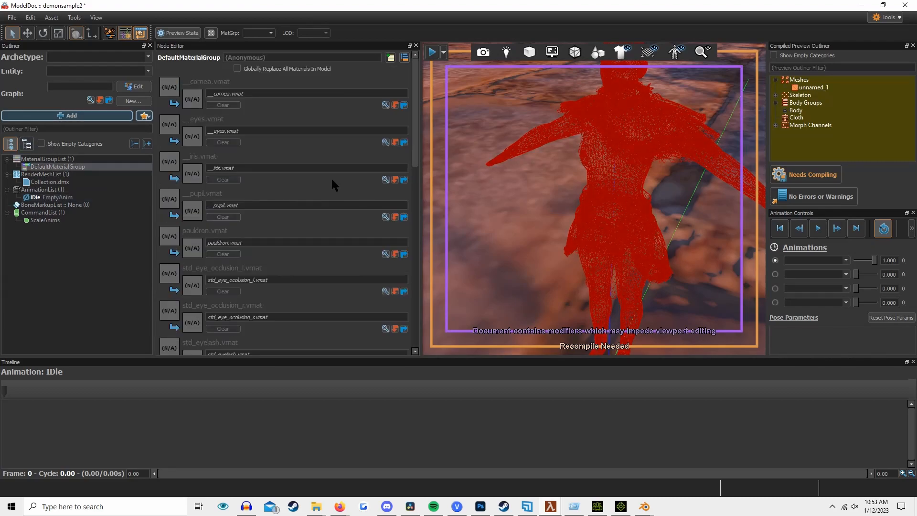
{"action": "left_click", "coordinate": [384, 105]}
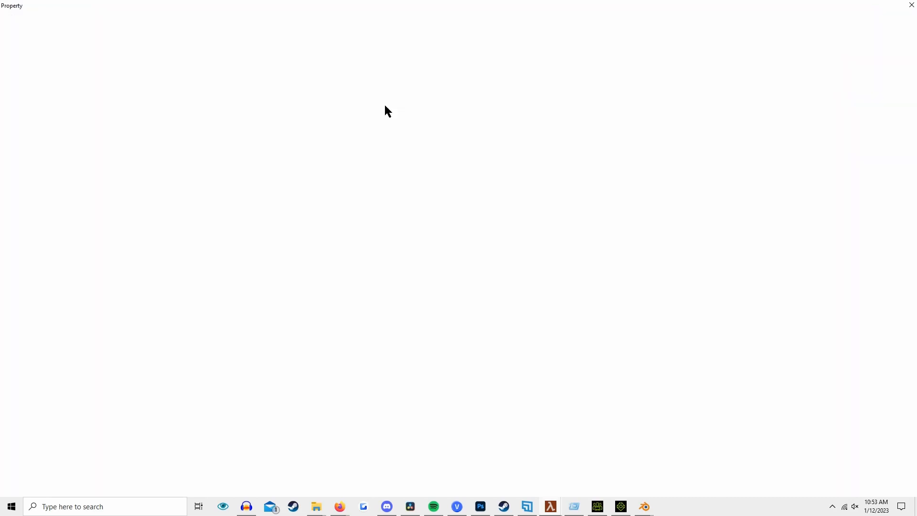
{"action": "double_click", "coordinate": [624, 210]}
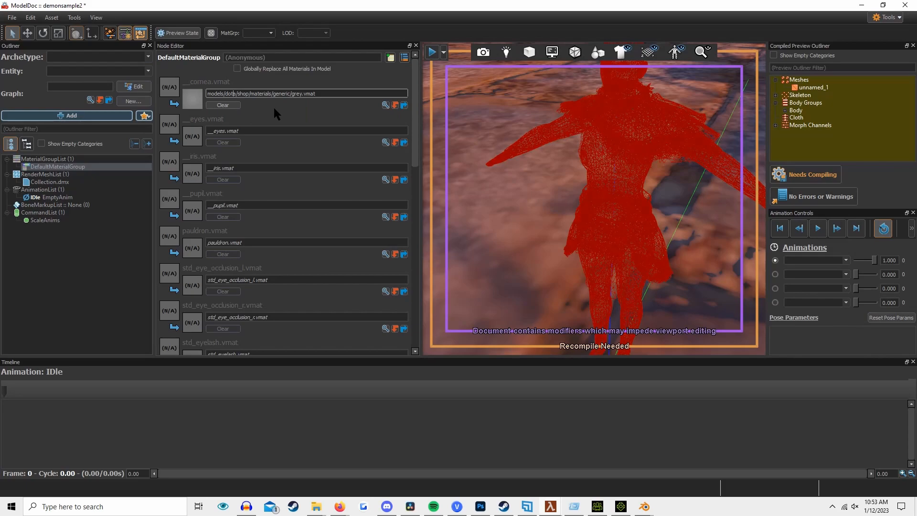
{"action": "left_click", "coordinate": [245, 131]}
{"action": "type", "text": "models/dota/shop/materials/generic/grey.vmat"}
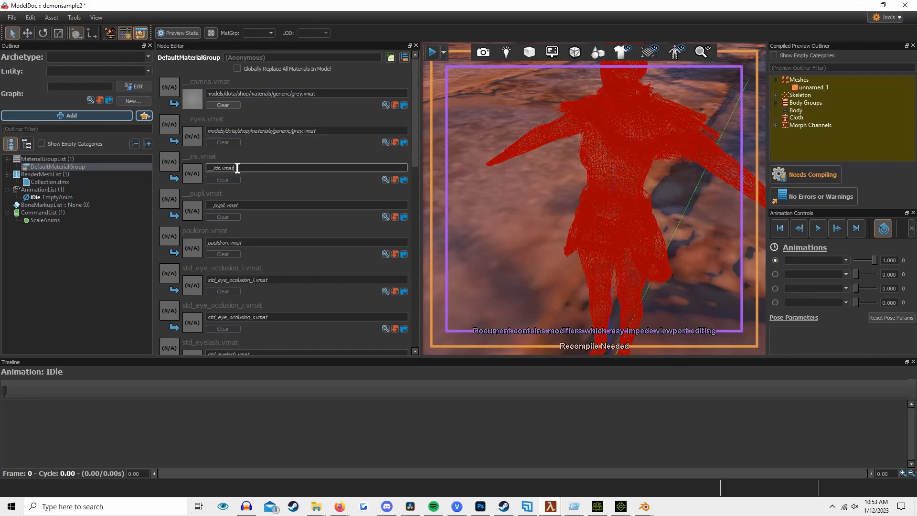
Assign models/dota/shop/materials/generic/grey.vmat to the iris, pupil and pauldron materials.
{"action": "left_click", "coordinate": [238, 168]}
{"action": "type", "text": "models/dota/shop/materials/generic/grey.vmat"}
{"action": "left_click", "coordinate": [239, 205]}
{"action": "type", "text": "models/dota/shop/materials/generic/grey.vmat"}
{"action": "left_click", "coordinate": [244, 243]}
{"action": "type", "text": "models/dota/shop/materials/generic/grey.vmat"}
Assign models/dota/shop/materials/generic/grey.vmat to the std_eye_occlusion_l and std_eye_occlusion_r materials.
{"action": "left_click_drag", "start_coordinate": [269, 280], "coordinate": [249, 281]}
{"action": "type", "text": "models/dota/shop/materials/generic/grey.vmat"}
{"action": "scroll", "coordinate": [267, 267], "scroll_direction": "down", "scroll_amount": 3}
{"action": "left_click", "coordinate": [253, 231]}
{"action": "type", "text": "models/dota/shop/materials/generic/grey.vmat"}
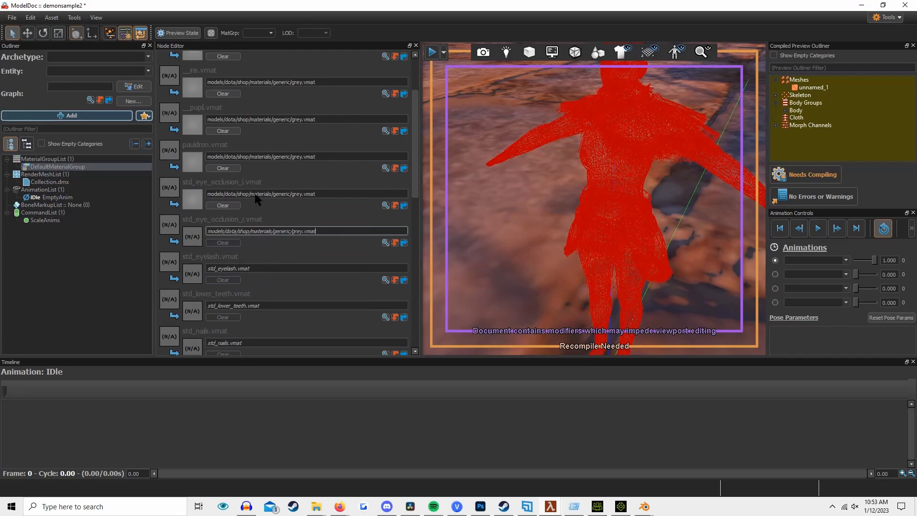
Assign models/dota/shop/materials/generic/grey.vmat to the std_eyelash and std_lower_teeth materials.
{"action": "left_click", "coordinate": [252, 193]}
{"action": "key", "text": "ctrl+c"}
{"action": "left_click", "coordinate": [239, 268]}
{"action": "key", "text": "ctrl+v"}
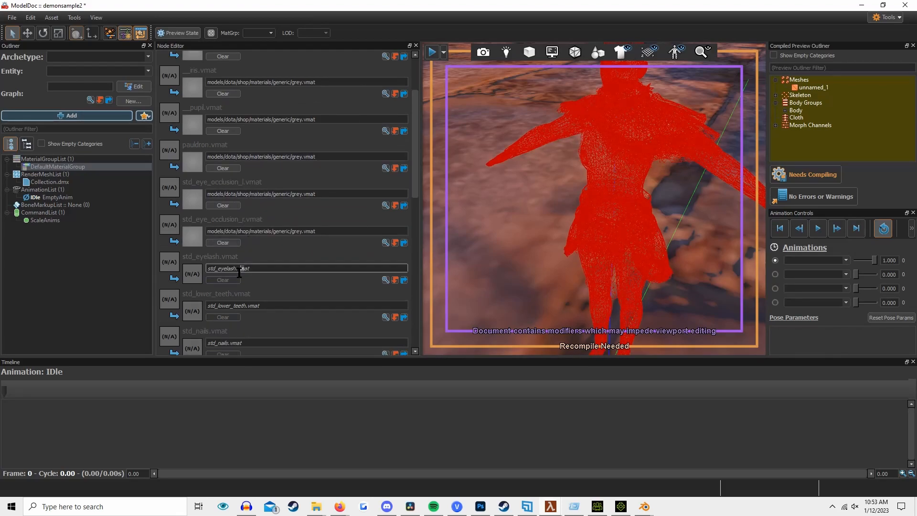
{"action": "scroll", "coordinate": [262, 264], "scroll_direction": "down", "scroll_amount": 1}
{"action": "scroll", "coordinate": [262, 264], "scroll_direction": "down", "scroll_amount": 1}
{"action": "left_click", "coordinate": [246, 220]}
{"action": "key", "text": "ctrl+v"}
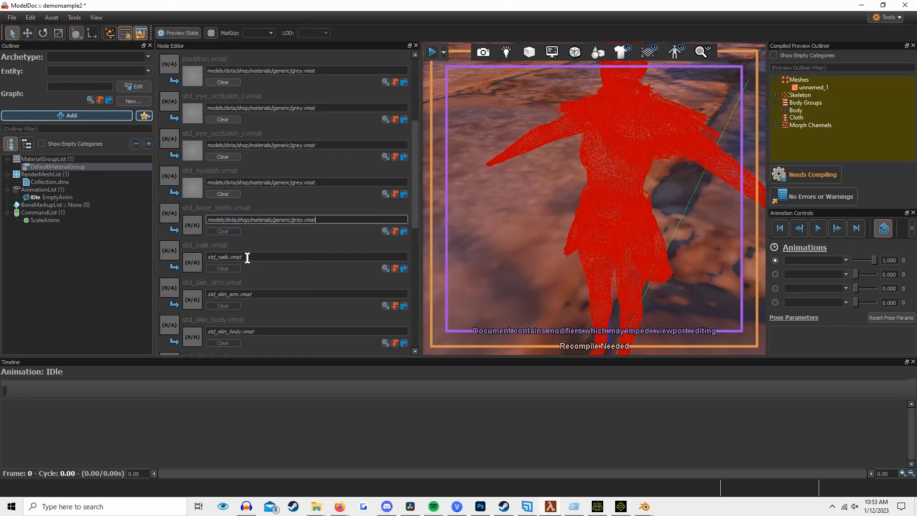
Assign models/dota/shop/materials/generic/grey.vmat to the std_nails, std_skin_arm and std_skin_body materials.
{"action": "left_click", "coordinate": [248, 257]}
{"action": "key", "text": "ctrl+v"}
{"action": "left_click", "coordinate": [241, 294]}
{"action": "key", "text": "ctrl+v"}
{"action": "left_click", "coordinate": [264, 331]}
{"action": "key", "text": "ctrl+v"}
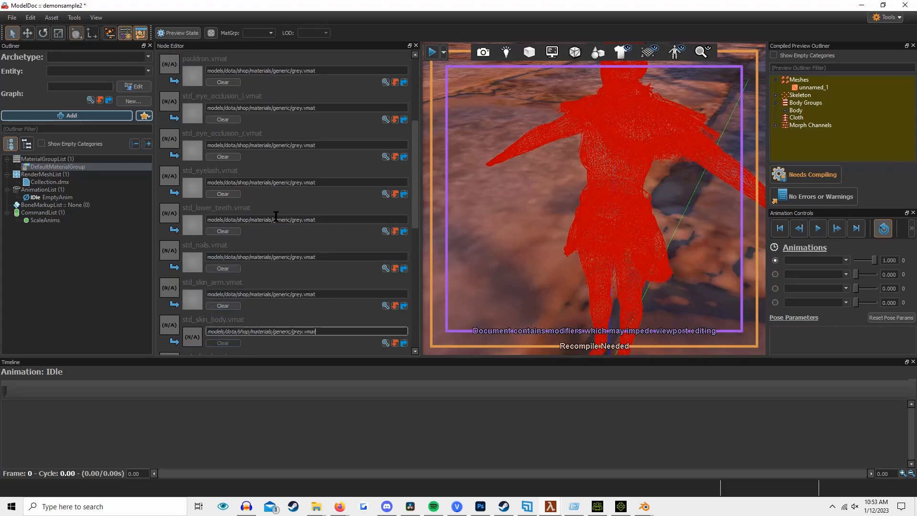
Assign oni_olive_head.vmat to the std_skin_head material and models/dota/shop/materials/generic/grey.vmat to std_skin_leg.
{"action": "scroll", "coordinate": [264, 271], "scroll_direction": "down", "scroll_amount": 2}
{"action": "scroll", "coordinate": [259, 274], "scroll_direction": "down", "scroll_amount": 2}
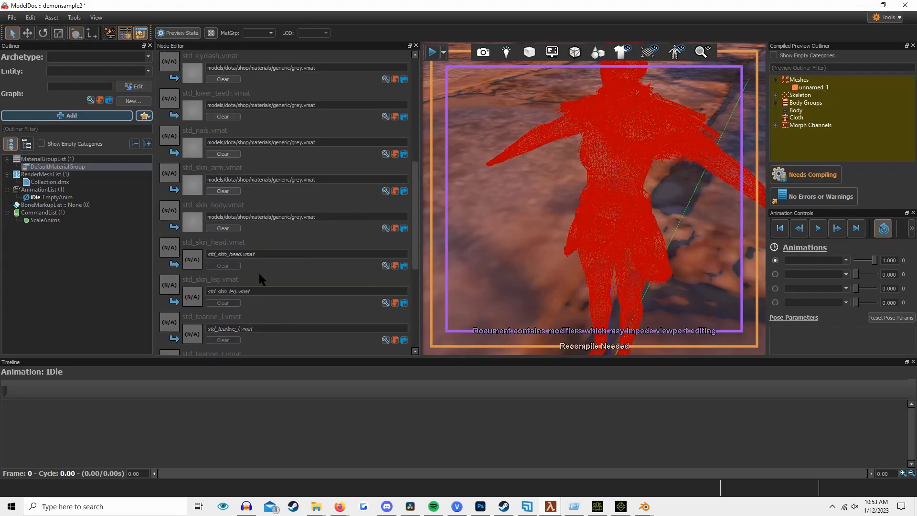
{"action": "left_click", "coordinate": [255, 291]}
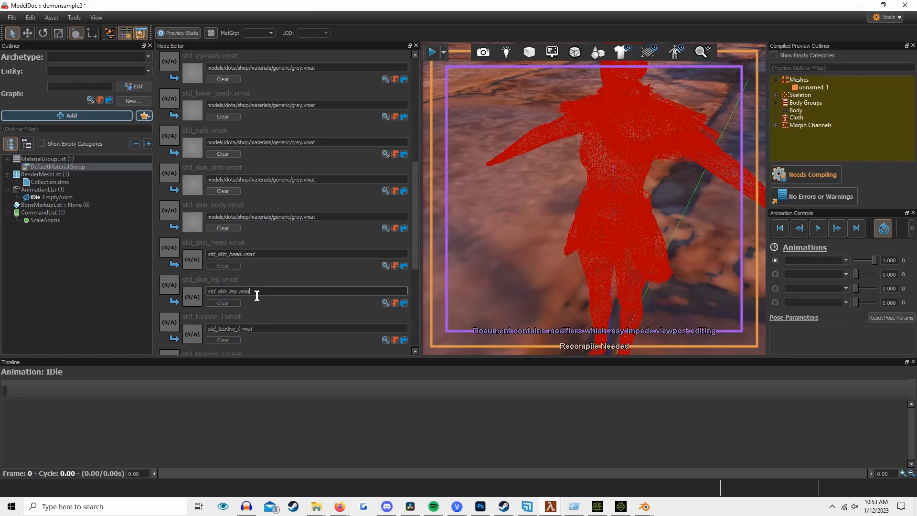
{"action": "left_click", "coordinate": [385, 266]}
{"action": "type", "text": "g"}
{"action": "key", "text": "BackSpace"}
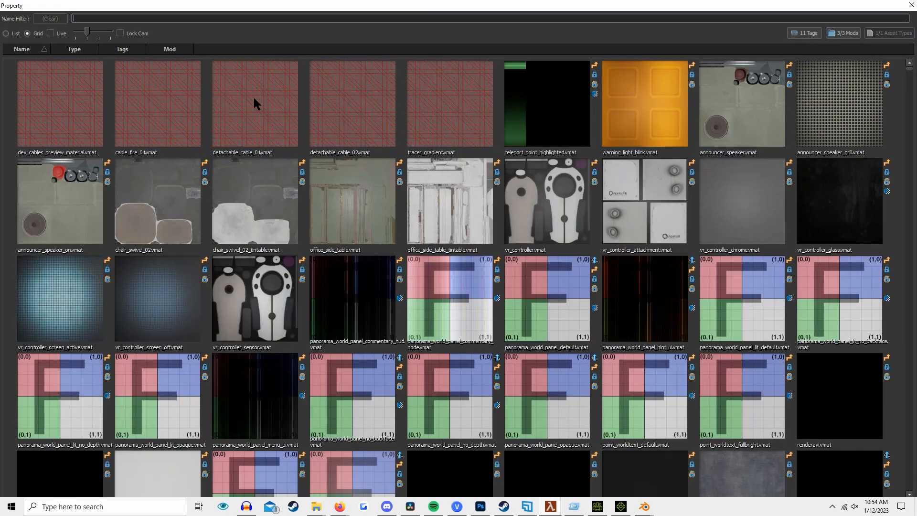
{"action": "type", "text": "face"}
{"action": "key", "text": "BackSpace"}
{"action": "key", "text": "BackSpace"}
{"action": "key", "text": "BackSpace"}
{"action": "key", "text": "BackSpace"}
{"action": "type", "text": "skin"}
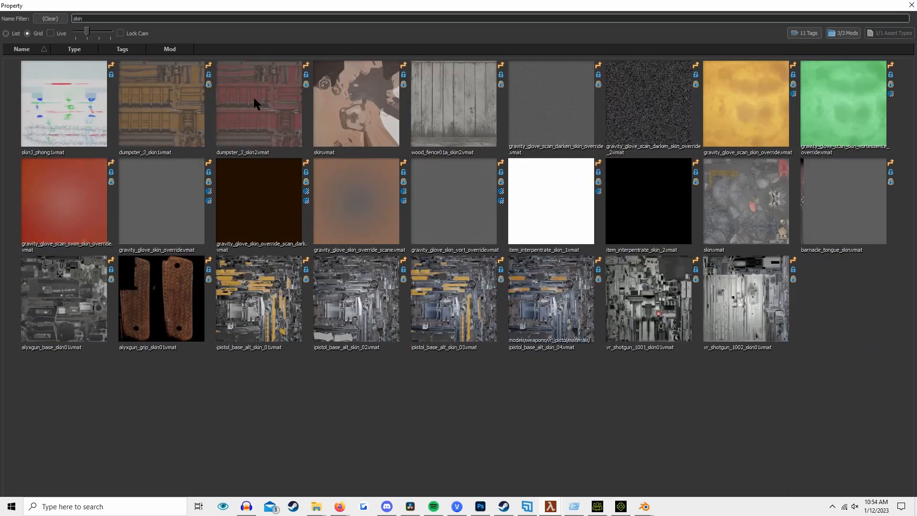
{"action": "type", "text": "emmaelle"}
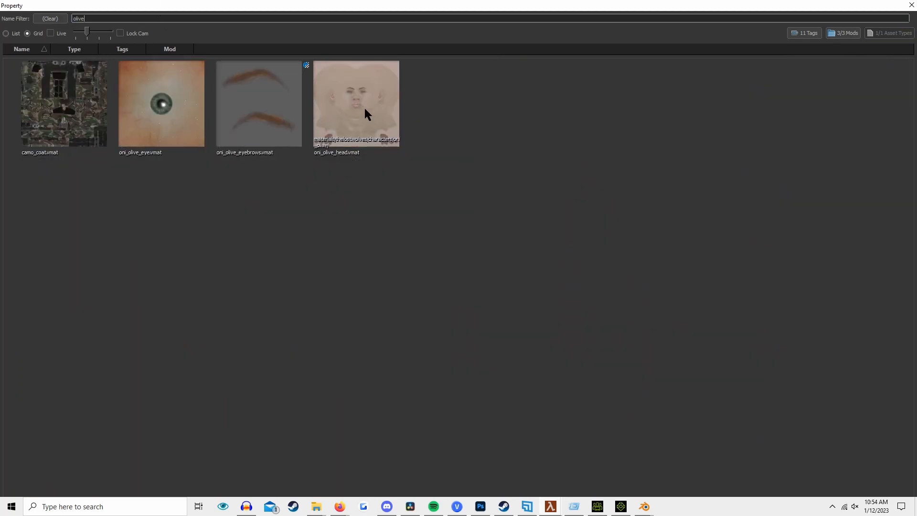
{"action": "double_click", "coordinate": [363, 107]}
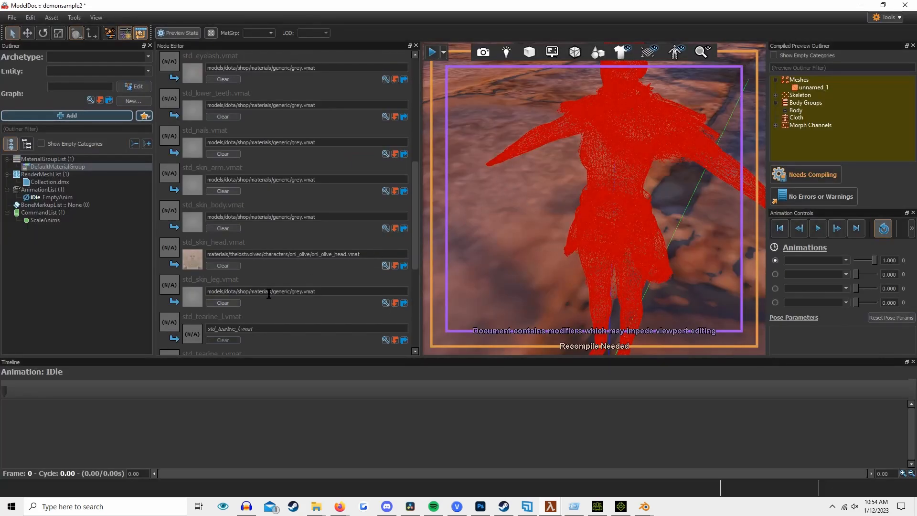
Assign models/dota/shop/materials/generic/grey.vmat to the std_tearline_l and std_tearline_r materials.
{"action": "scroll", "coordinate": [282, 305], "scroll_direction": "down", "scroll_amount": 2}
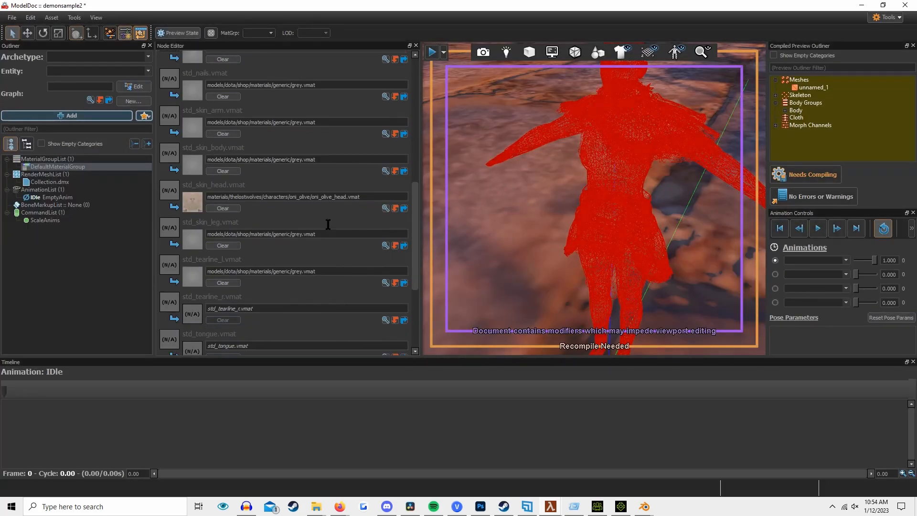
{"action": "left_click", "coordinate": [277, 307]}
{"action": "key", "text": "ctrl+a"}
{"action": "type", "text": "models/dota/shop/materials/generic/grey.vmat"}
{"action": "left_click", "coordinate": [271, 332]}
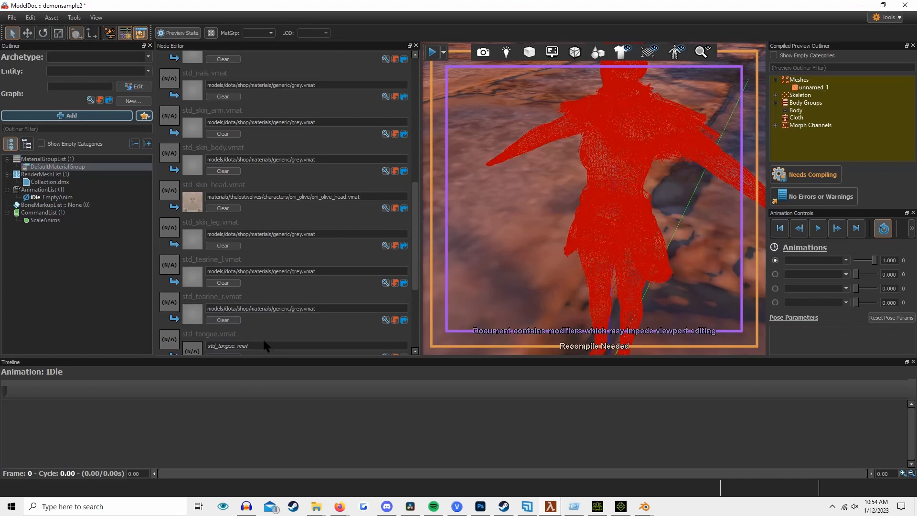
{"action": "key", "text": "ctrl+v"}
Assign models/dota/shop/materials/generic/grey.vmat to the std_tongue, tasset and trouser materials.
{"action": "double_click", "coordinate": [266, 345]}
{"action": "type", "text": "models/dota/shop/materials/generic/grey.vmat"}
{"action": "key", "text": "Return"}
{"action": "scroll", "coordinate": [267, 330], "scroll_direction": "down", "scroll_amount": 4}
{"action": "double_click", "coordinate": [269, 307]}
{"action": "type", "text": "models/dota/shop/materials/generic/grey.vmat"}
{"action": "key", "text": "Return"}
Save the model document and compile it with the newly assigned materials.
{"action": "scroll", "coordinate": [265, 282], "scroll_direction": "up", "scroll_amount": 8}
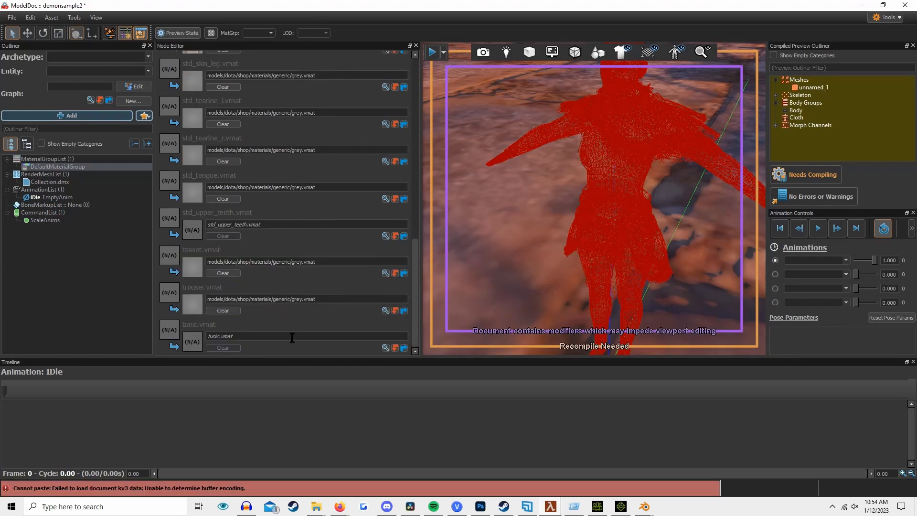
{"action": "scroll", "coordinate": [252, 158], "scroll_direction": "up", "scroll_amount": 9}
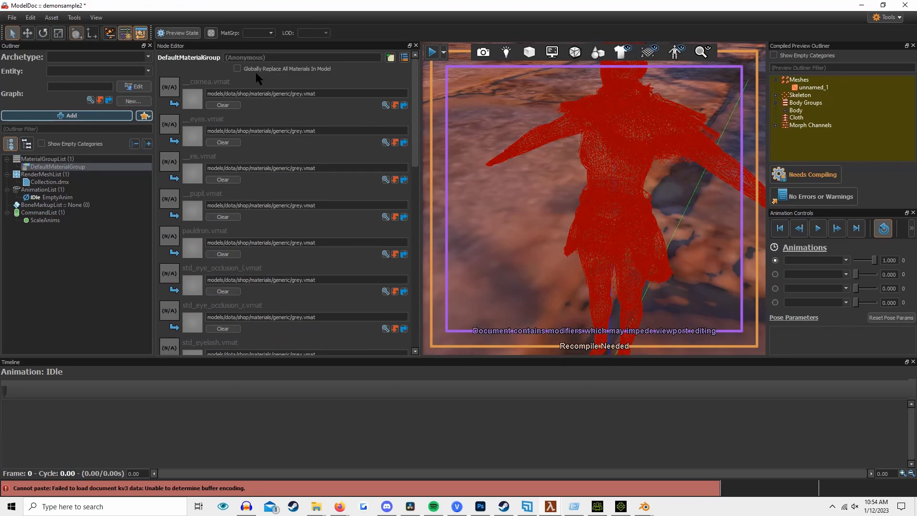
{"action": "key", "text": "ctrl+s"}
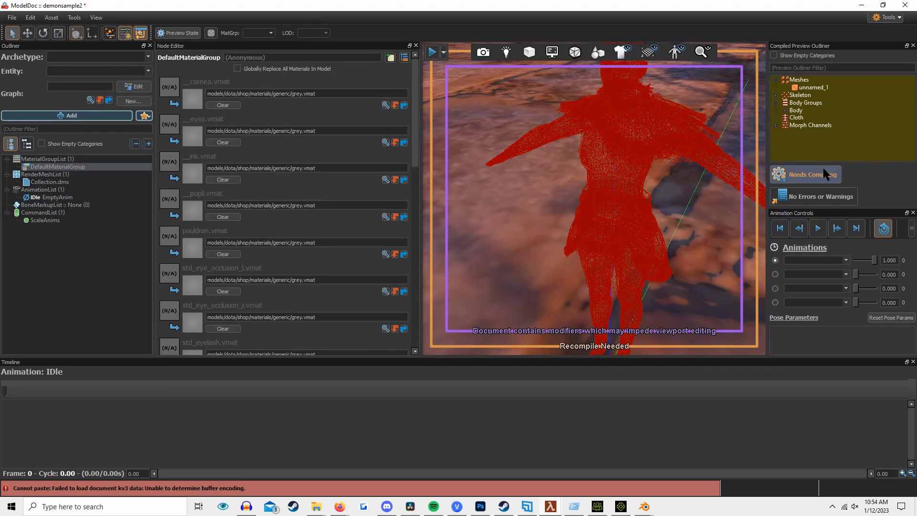
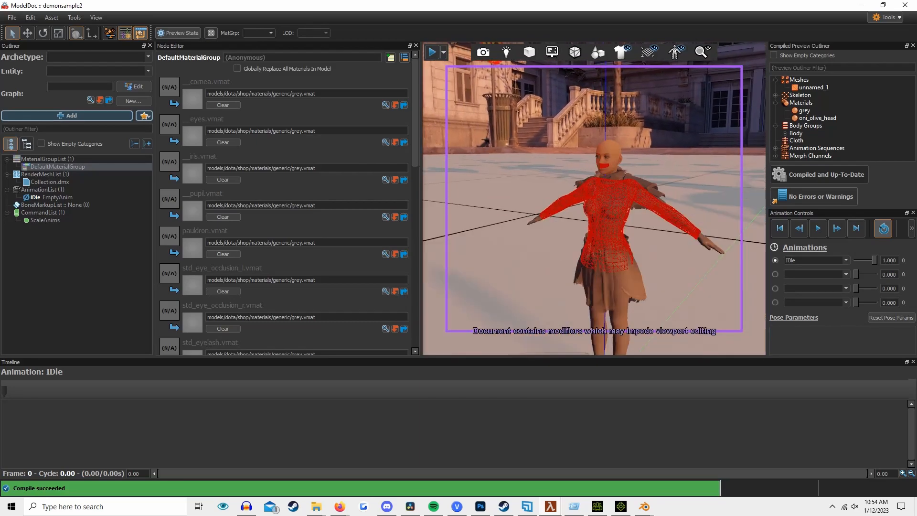
Assign models/dota/shop/materials/generic/grey.vmat to the tunic material and recompile the model.
{"action": "scroll", "coordinate": [354, 234], "scroll_direction": "down", "scroll_amount": 5}
{"action": "scroll", "coordinate": [352, 231], "scroll_direction": "down", "scroll_amount": 5}
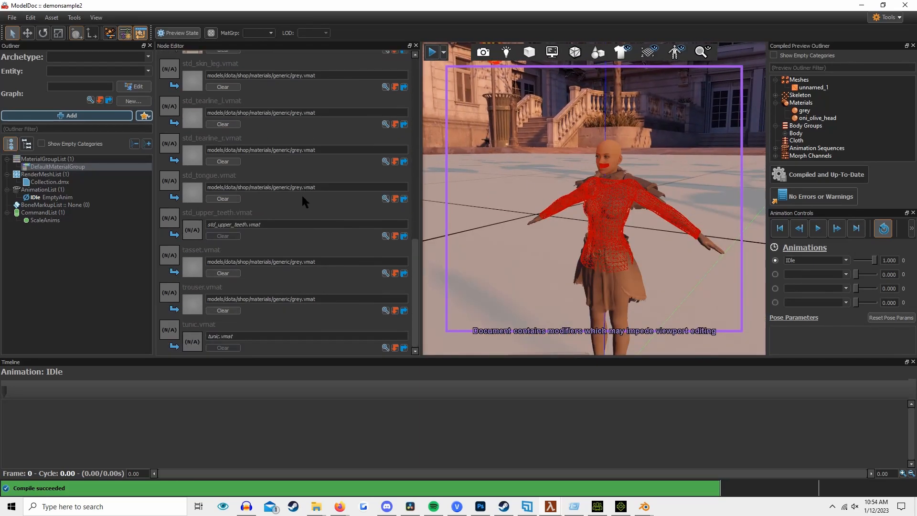
{"action": "double_click", "coordinate": [264, 337]}
{"action": "type", "text": "models/dota/shop/materials/generic/grey.vmat"}
{"action": "left_click", "coordinate": [655, 218]}
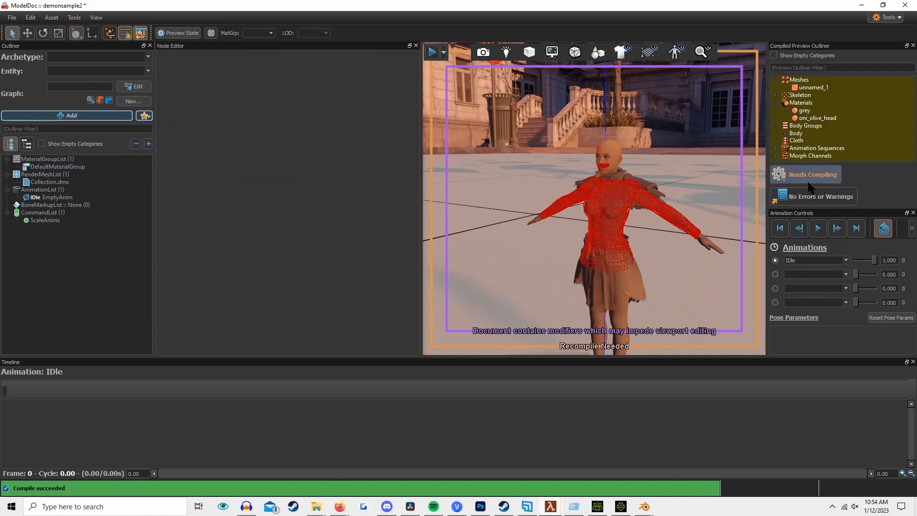
{"action": "left_click", "coordinate": [805, 175]}
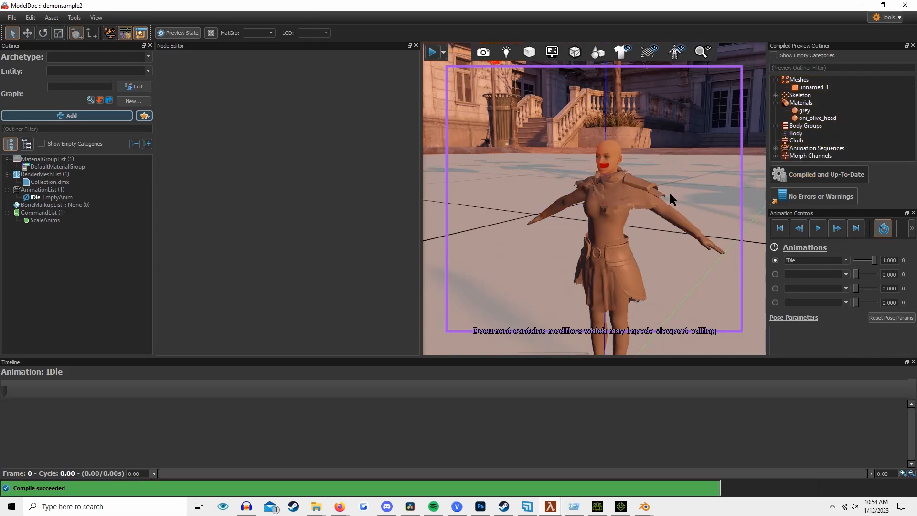
Assign models/dota/shop/materials/generic/grey.vmat to the std_upper_teeth material in the DefaultMaterialGroup and recompile the model.
{"action": "key", "text": "w"}
{"action": "mouse_move", "coordinate": [655, 156]}
{"action": "right_mouse_down"}
{"action": "mouse_move", "coordinate": [639, 141]}
{"action": "mouse_move", "coordinate": [661, 160]}
{"action": "mouse_move", "coordinate": [668, 146]}
{"action": "right_mouse_up"}
{"action": "key", "text": "s"}
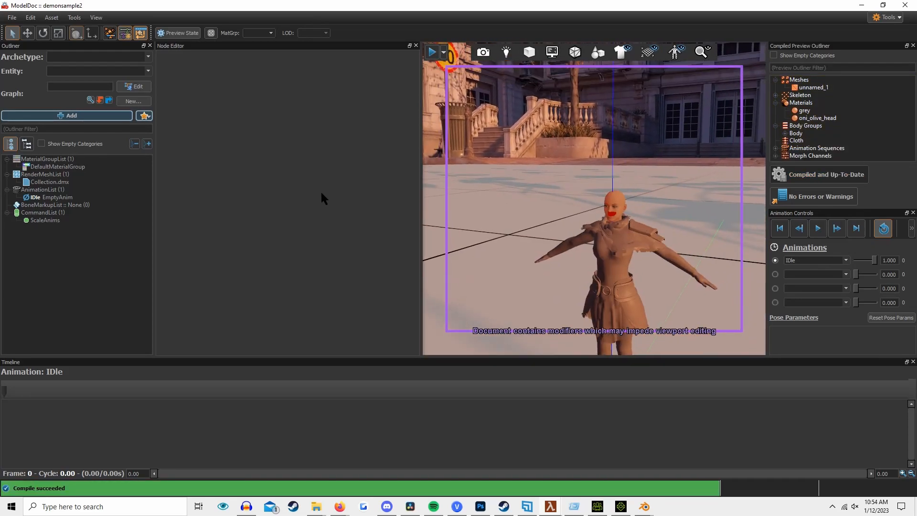
{"action": "left_click", "coordinate": [57, 167]}
{"action": "scroll", "coordinate": [270, 177], "scroll_direction": "down", "scroll_amount": 10}
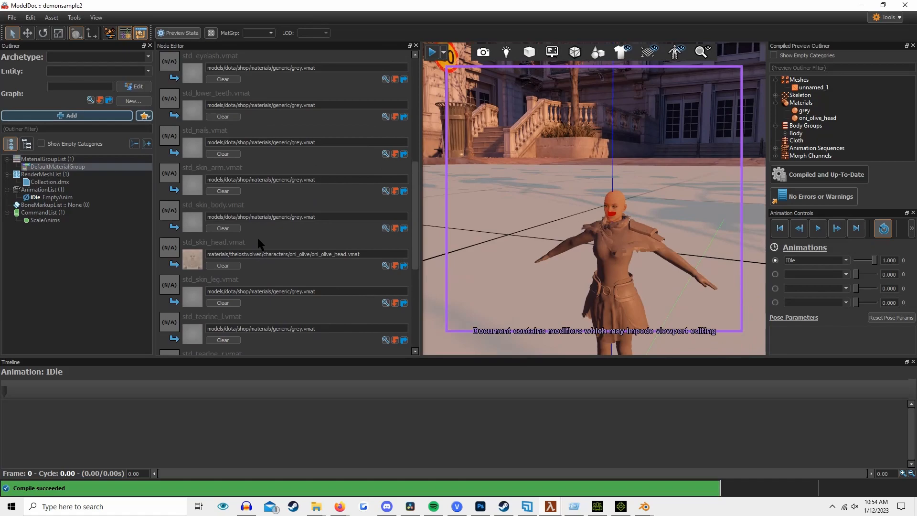
{"action": "left_click", "coordinate": [268, 268]}
{"action": "type", "text": "models/dota/shop/materials/generic/grey.vmat"}
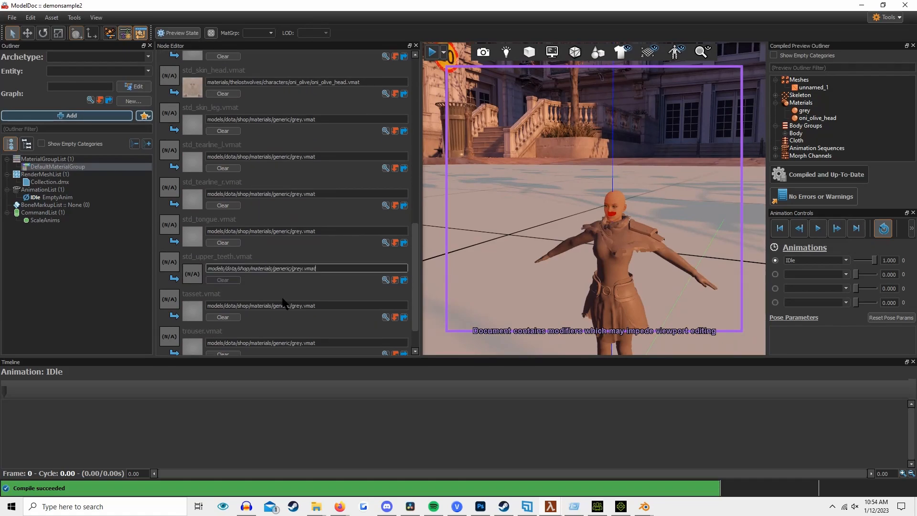
{"action": "key", "text": "Tab"}
{"action": "left_click", "coordinate": [807, 174]}
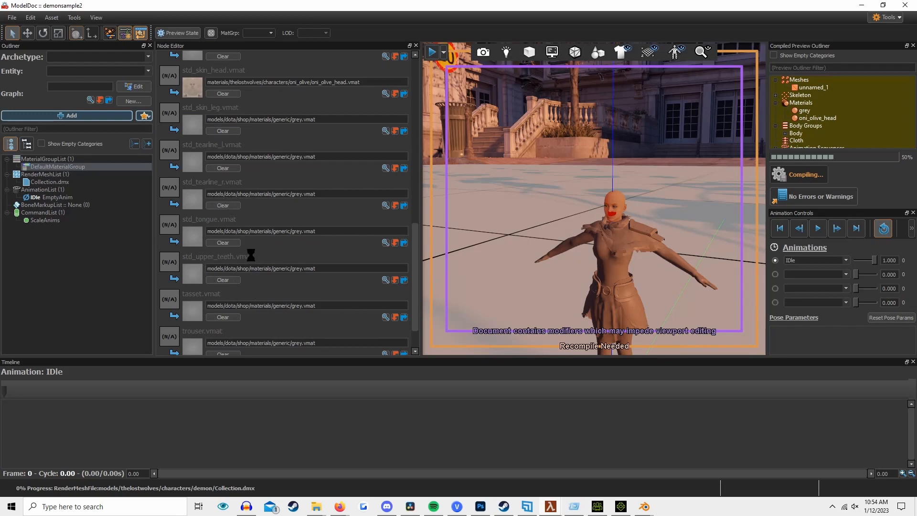
Check the character's head and upper body in the viewport and save the model.
{"action": "mouse_move", "coordinate": [579, 237]}
{"action": "right_mouse_down"}
{"action": "mouse_move", "coordinate": [585, 267]}
{"action": "mouse_move", "coordinate": [579, 232]}
{"action": "mouse_move", "coordinate": [581, 248]}
{"action": "right_mouse_up"}
{"action": "key", "text": "s"}
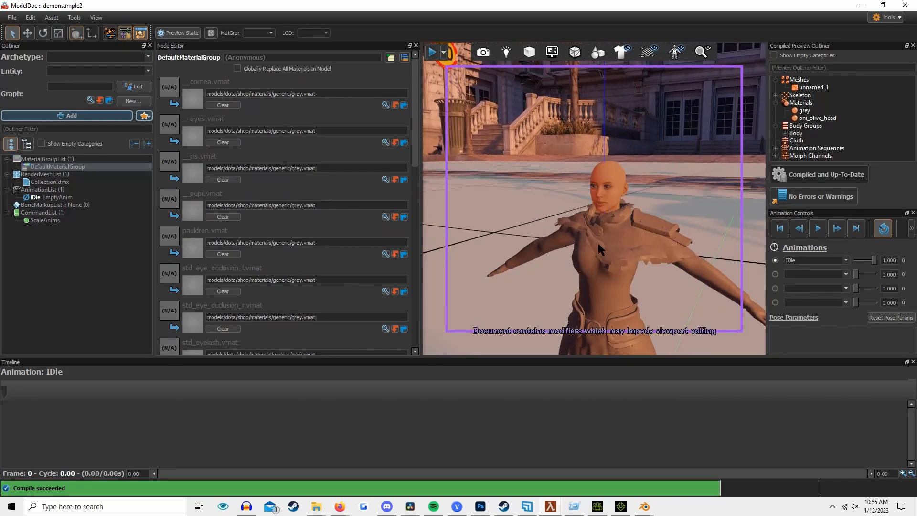
{"action": "mouse_move", "coordinate": [646, 216]}
{"action": "right_mouse_down"}
{"action": "mouse_move", "coordinate": [656, 234]}
{"action": "mouse_move", "coordinate": [639, 213]}
{"action": "mouse_move", "coordinate": [646, 217]}
{"action": "right_mouse_up"}
{"action": "key", "text": "w"}
{"action": "key", "text": "s"}
{"action": "key", "text": "ctrl+s"}
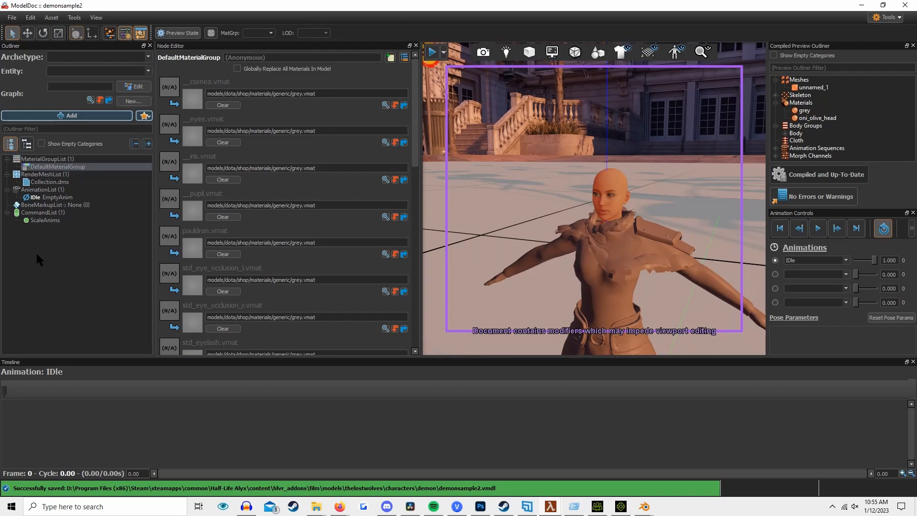
Review the settings of the render mesh, material group, ScaleAnims command, IDle animation and bone markup nodes.
{"action": "left_click", "coordinate": [48, 182]}
{"action": "left_click", "coordinate": [68, 198]}
{"action": "left_click", "coordinate": [62, 182]}
{"action": "scroll", "coordinate": [265, 144], "scroll_direction": "down", "scroll_amount": 1}
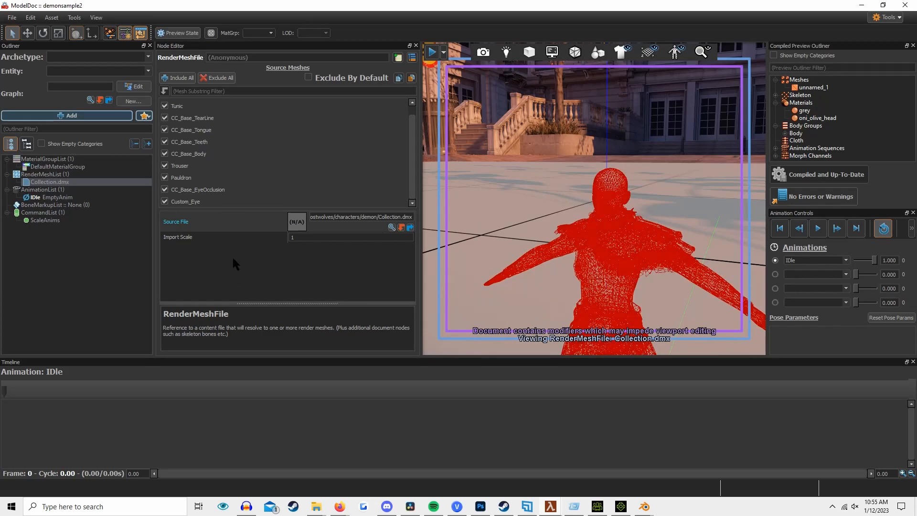
{"action": "left_click", "coordinate": [61, 166]}
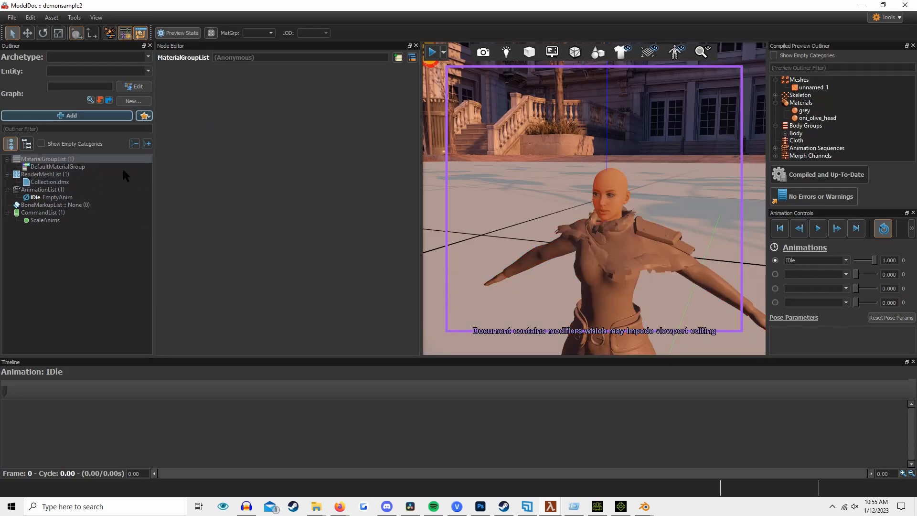
{"action": "left_click", "coordinate": [588, 233]}
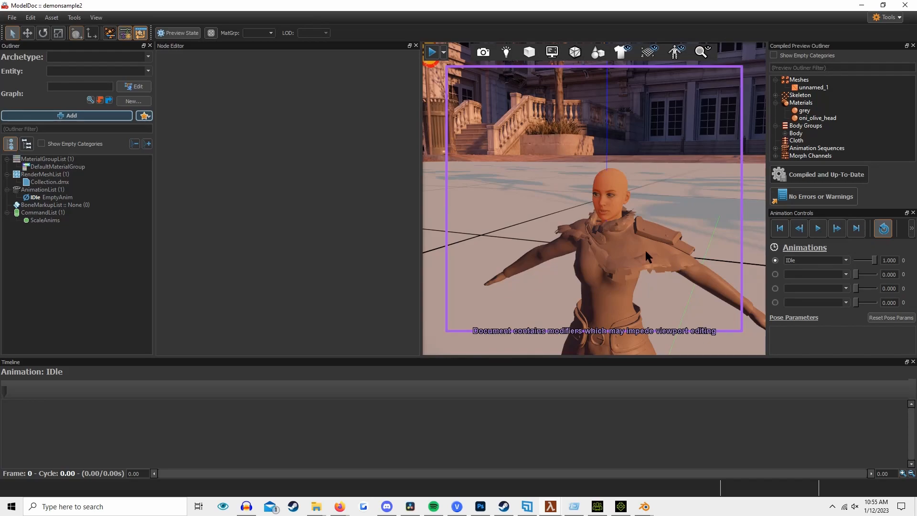
{"action": "left_click", "coordinate": [91, 212]}
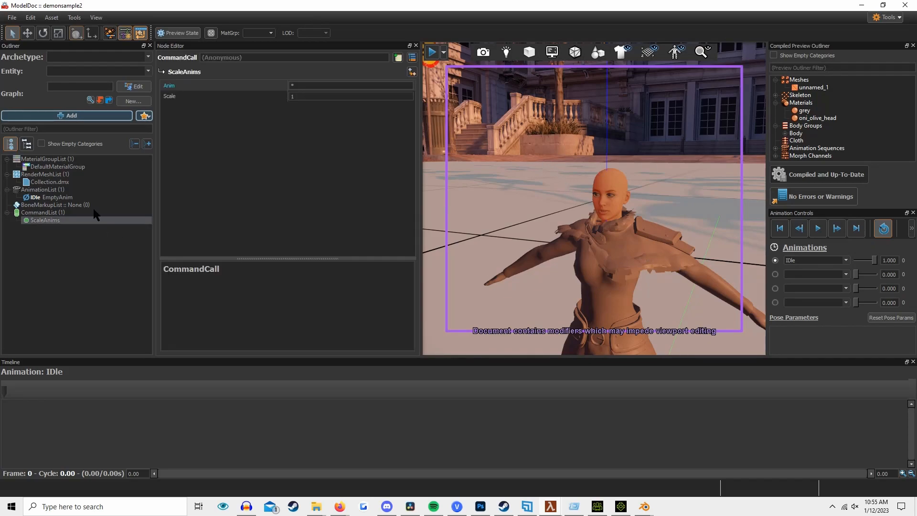
{"action": "left_click", "coordinate": [88, 197]}
{"action": "left_click", "coordinate": [91, 205]}
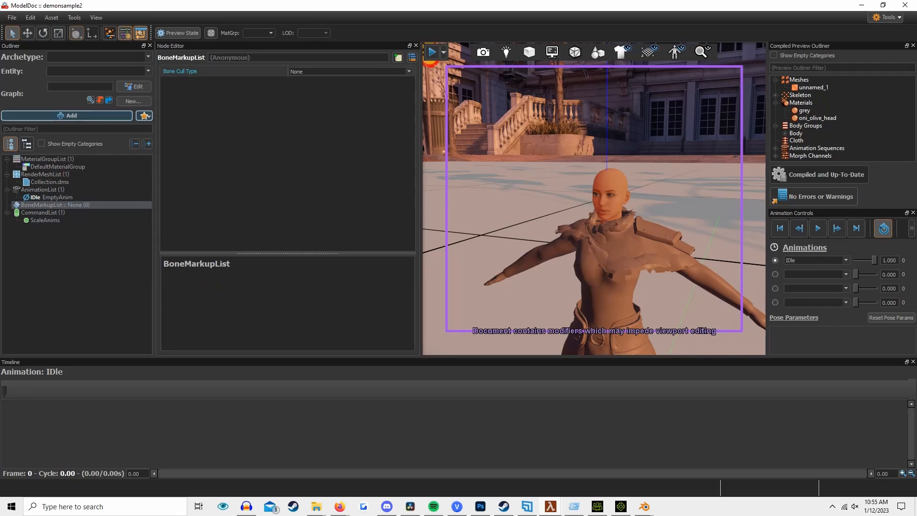
Add an AnimFile node to the AnimationList using Armature_CC3_Base_Plus_TempMotion.dmx from the anims folder as its source.
{"action": "left_click", "coordinate": [53, 190]}
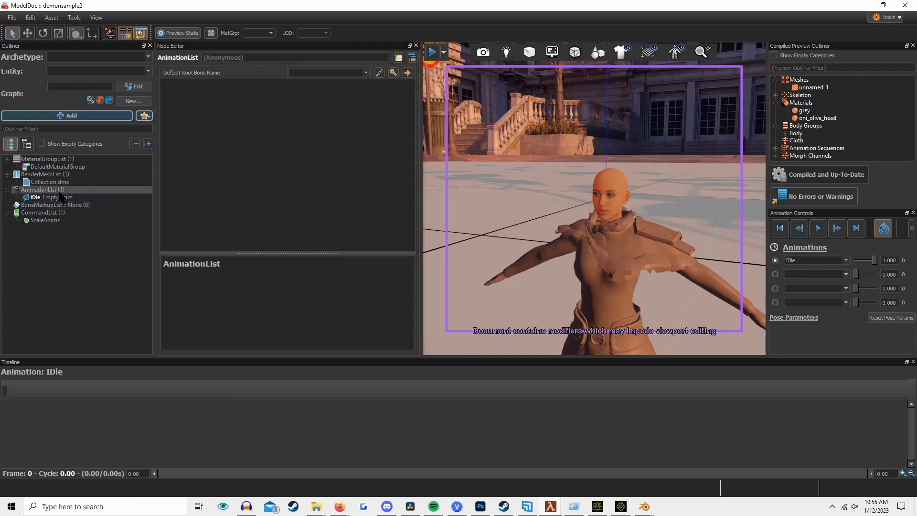
{"action": "left_click", "coordinate": [99, 116]}
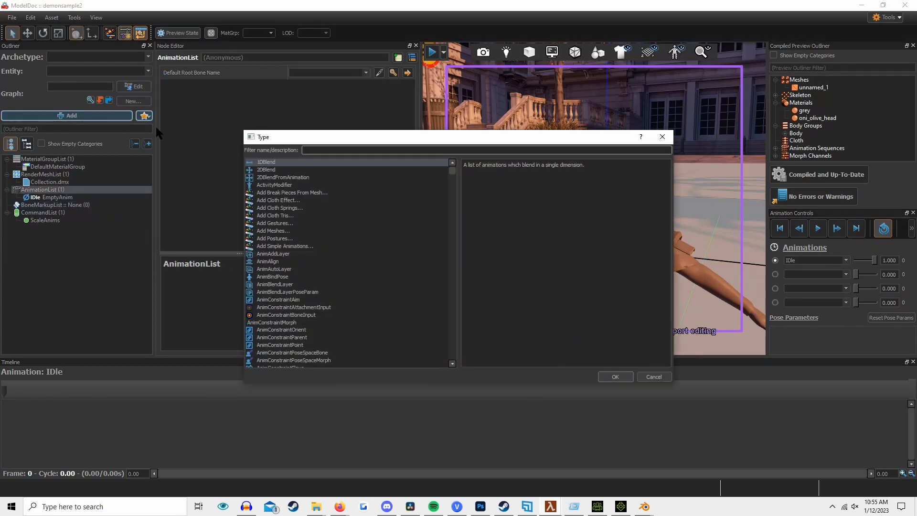
{"action": "type", "text": "animfile"}
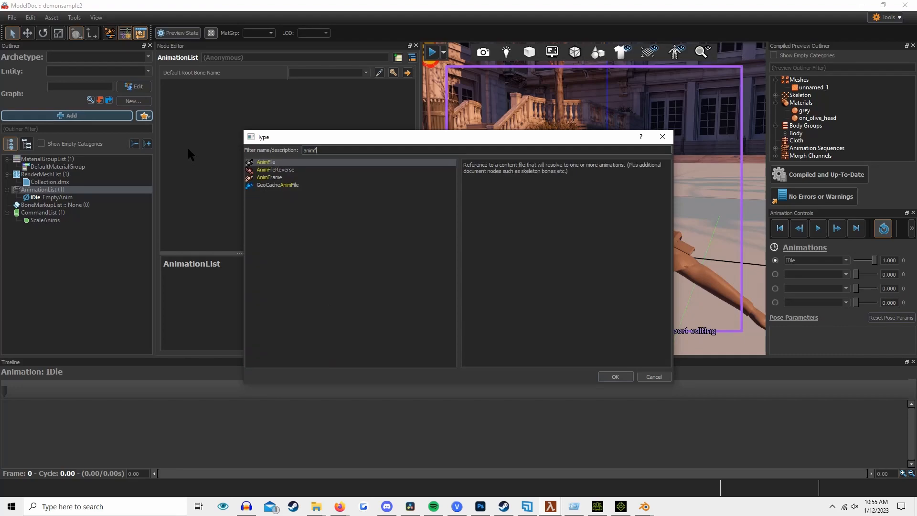
{"action": "left_click", "coordinate": [615, 376]}
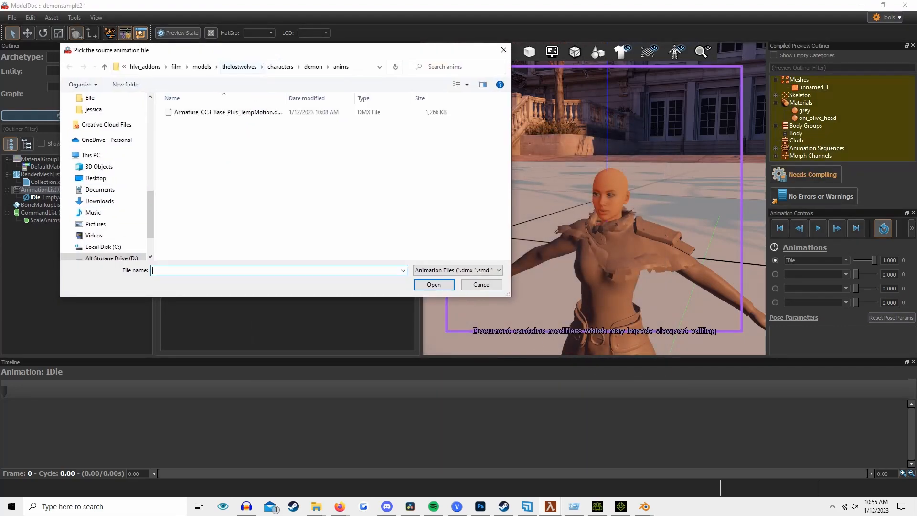
{"action": "left_click_drag", "start_coordinate": [346, 138], "coordinate": [385, 138]}
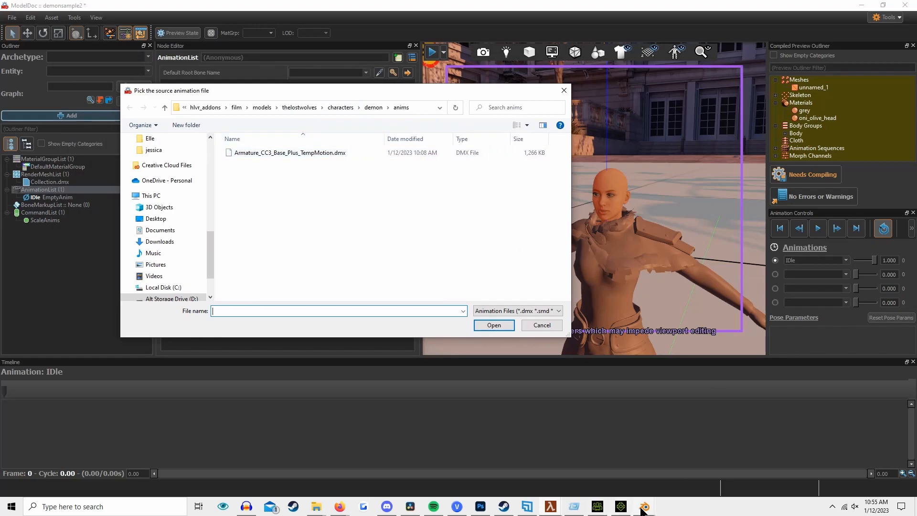
{"action": "left_click", "coordinate": [377, 152]}
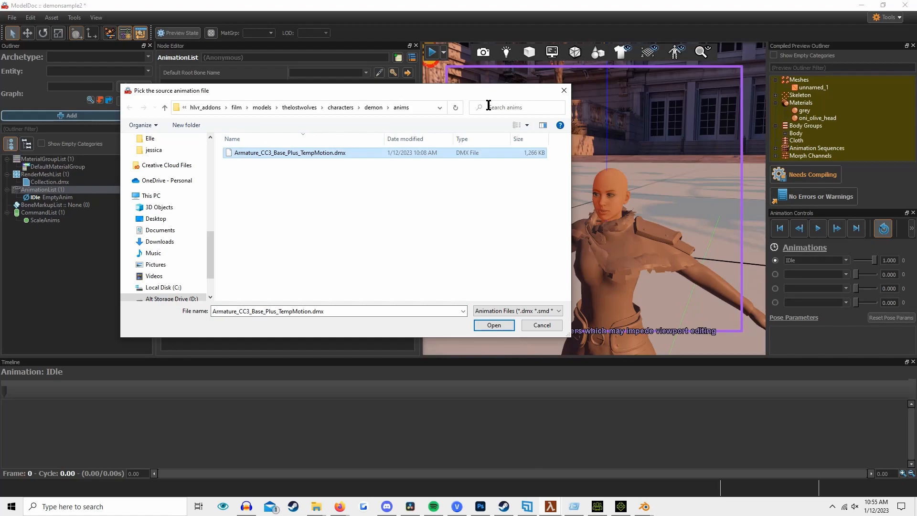
{"action": "left_click", "coordinate": [487, 327]}
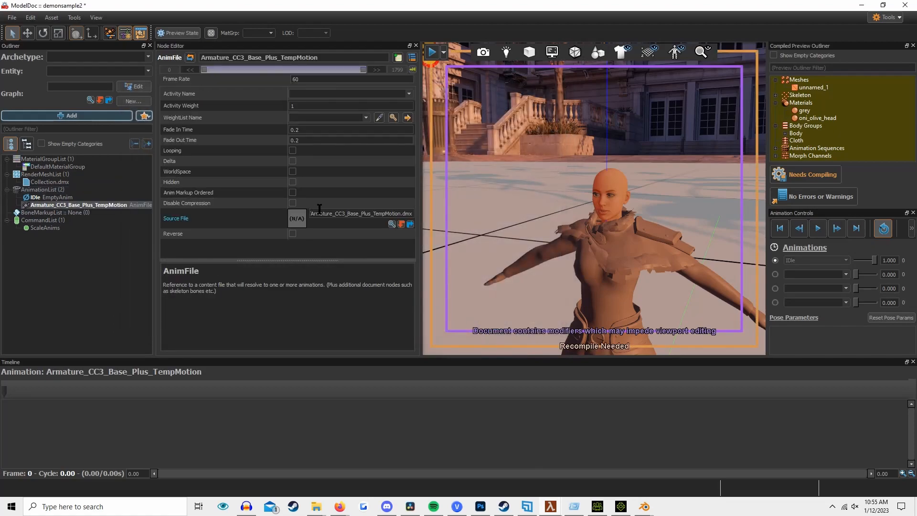
Set the activity name of the Armature_CC3_Base_Plus_TempMotion animation to Walk and recompile the model.
{"action": "left_click", "coordinate": [95, 220]}
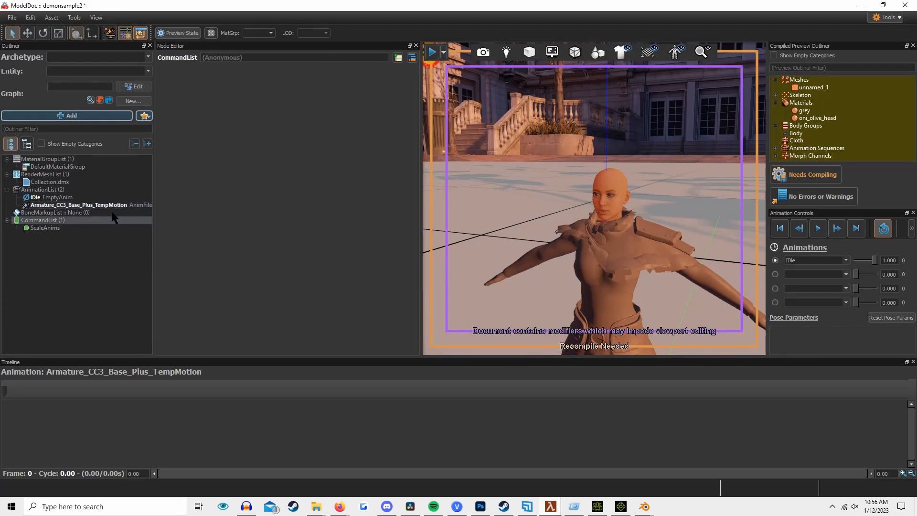
{"action": "left_click", "coordinate": [111, 207]}
{"action": "left_click", "coordinate": [297, 94]}
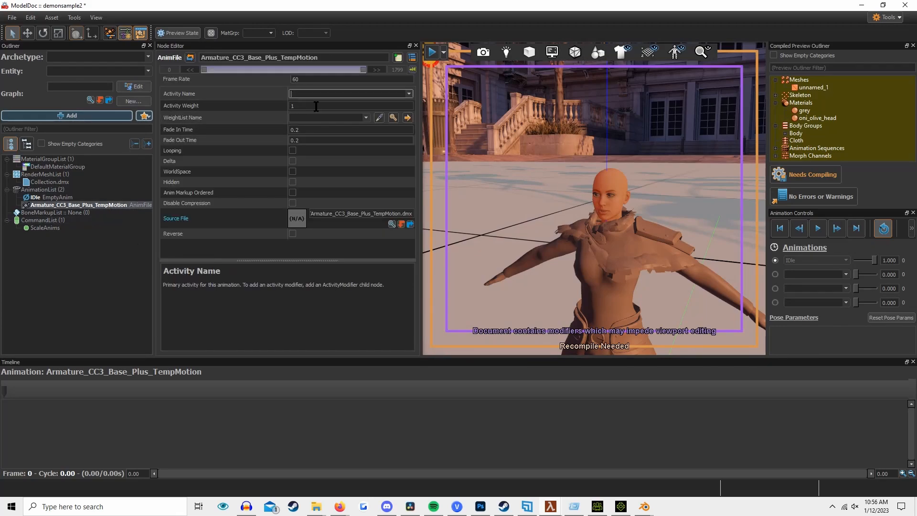
{"action": "type", "text": "Walk"}
{"action": "left_click", "coordinate": [196, 112]}
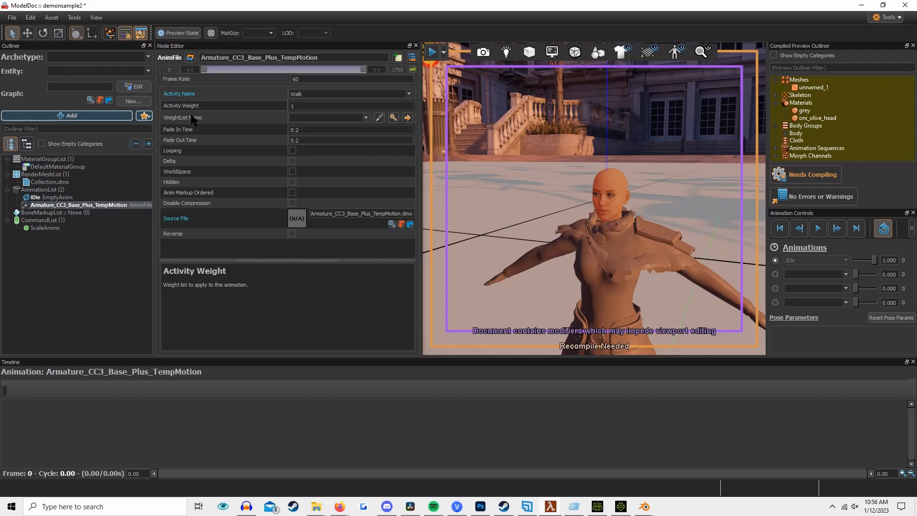
{"action": "left_click", "coordinate": [74, 296]}
{"action": "left_click", "coordinate": [119, 207]}
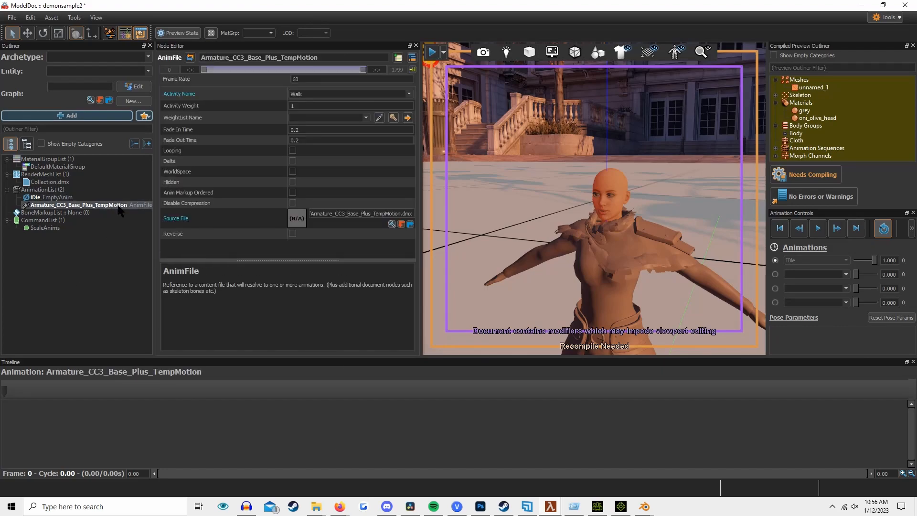
{"action": "left_click", "coordinate": [138, 198]}
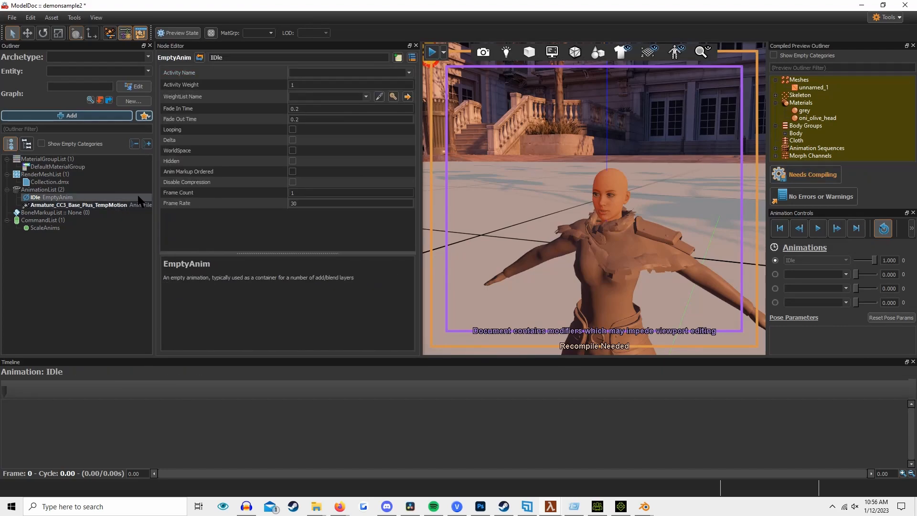
{"action": "left_click", "coordinate": [807, 174]}
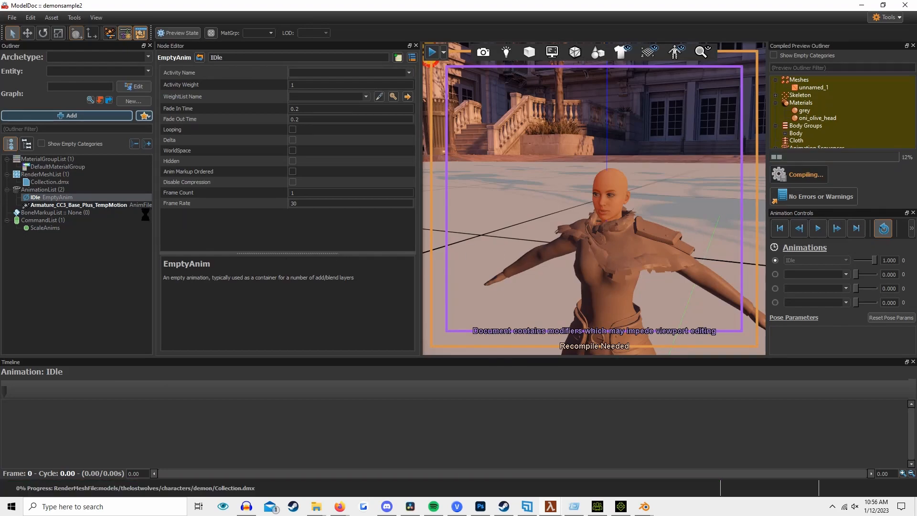
Play and scrub through the Armature_CC3_Base_Plus_TempMotion animation on the character and save the model.
{"action": "left_click", "coordinate": [106, 205]}
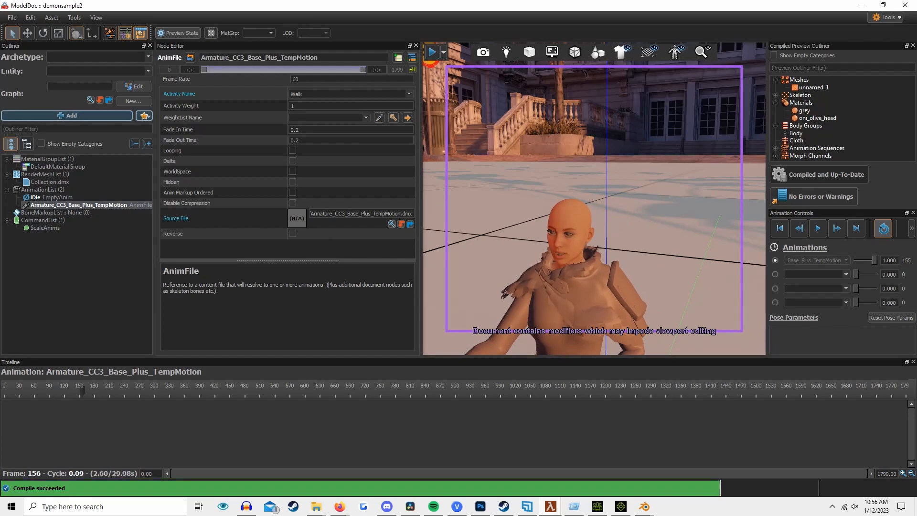
{"action": "left_click", "coordinate": [57, 228]}
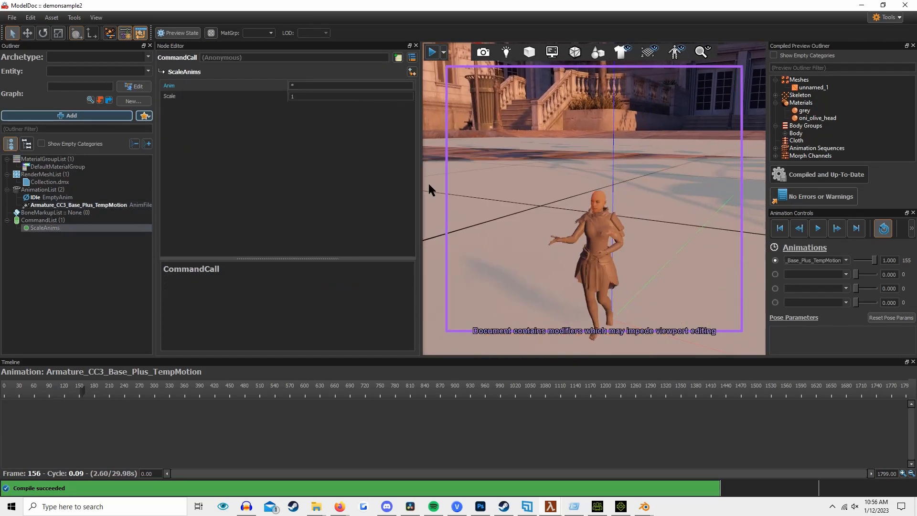
{"action": "mouse_move", "coordinate": [506, 193]}
{"action": "right_mouse_down"}
{"action": "mouse_move", "coordinate": [521, 196]}
{"action": "mouse_move", "coordinate": [535, 239]}
{"action": "mouse_move", "coordinate": [521, 198]}
{"action": "right_mouse_up"}
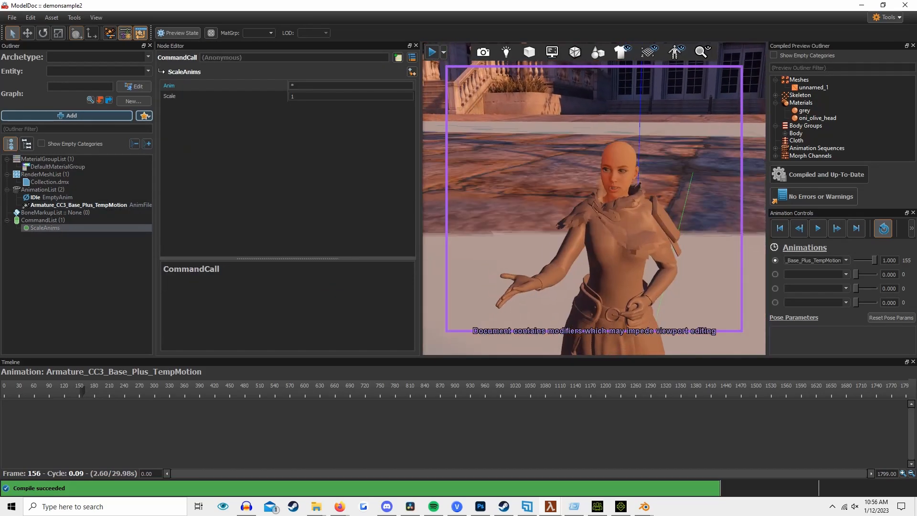
{"action": "key", "text": "space"}
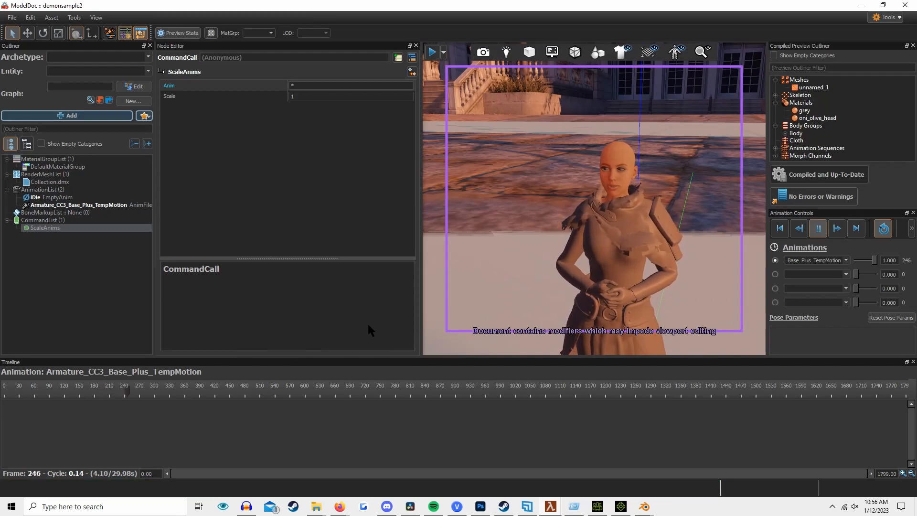
{"action": "key", "text": "space"}
{"action": "left_click_drag", "start_coordinate": [260, 397], "coordinate": [479, 401]}
{"action": "key", "text": "space"}
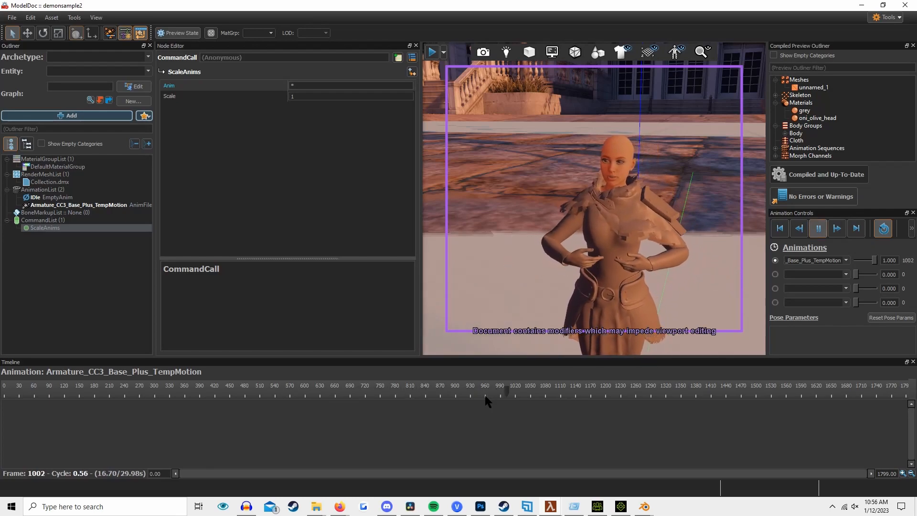
{"action": "left_click_drag", "start_coordinate": [563, 395], "coordinate": [177, 402]}
{"action": "key", "text": "space"}
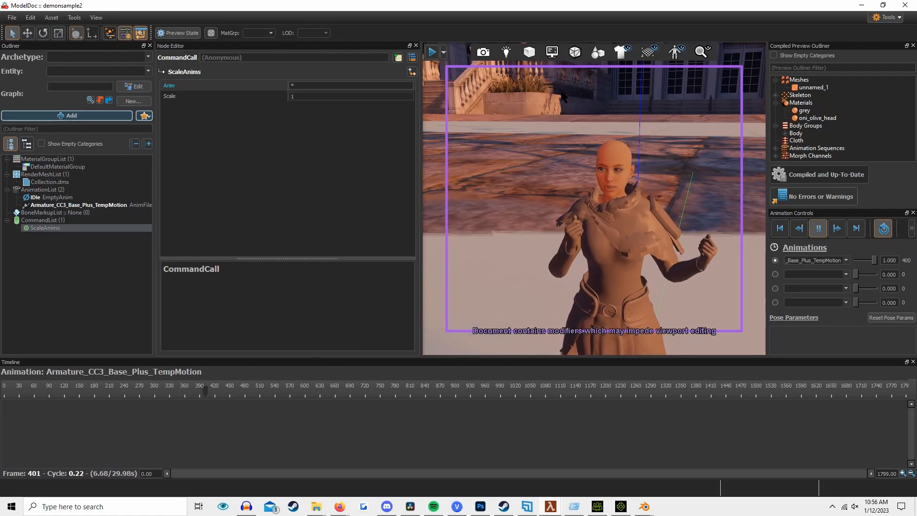
{"action": "key", "text": "space"}
{"action": "key", "text": "ctrl+s"}
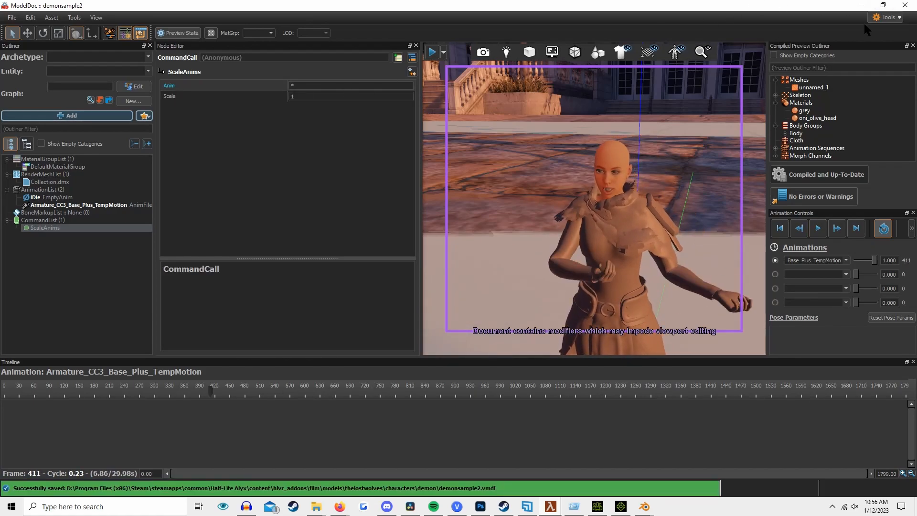
Switch to Source Filmmaker, start an animation set for a new model, and filter the available models by demonsample.
{"action": "left_click", "coordinate": [861, 5]}
{"action": "right_click", "coordinate": [45, 330]}
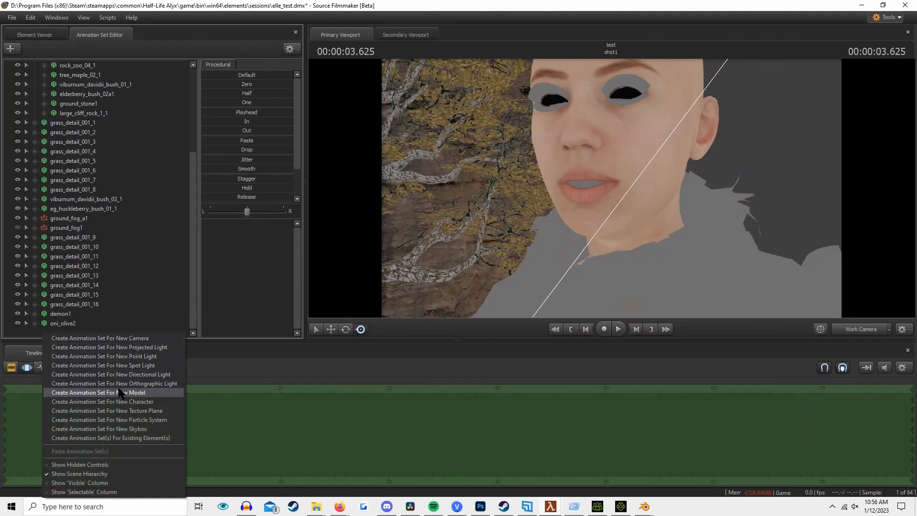
{"action": "left_click", "coordinate": [136, 387]}
{"action": "type", "text": "demonssample2"}
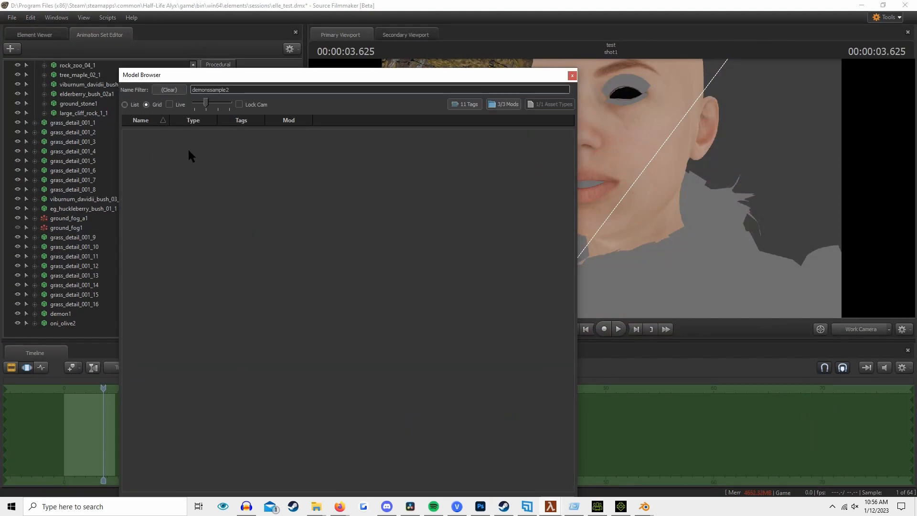
{"action": "key", "text": "BackSpace"}
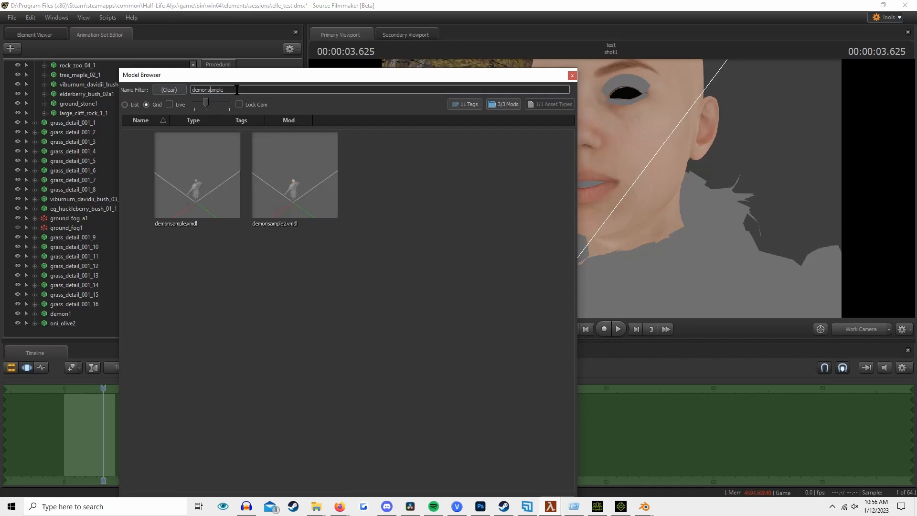
Add the demonsample2.vmdl model to the scene and frame it in the primary viewport.
{"action": "double_click", "coordinate": [274, 172]}
{"action": "left_click", "coordinate": [68, 333]}
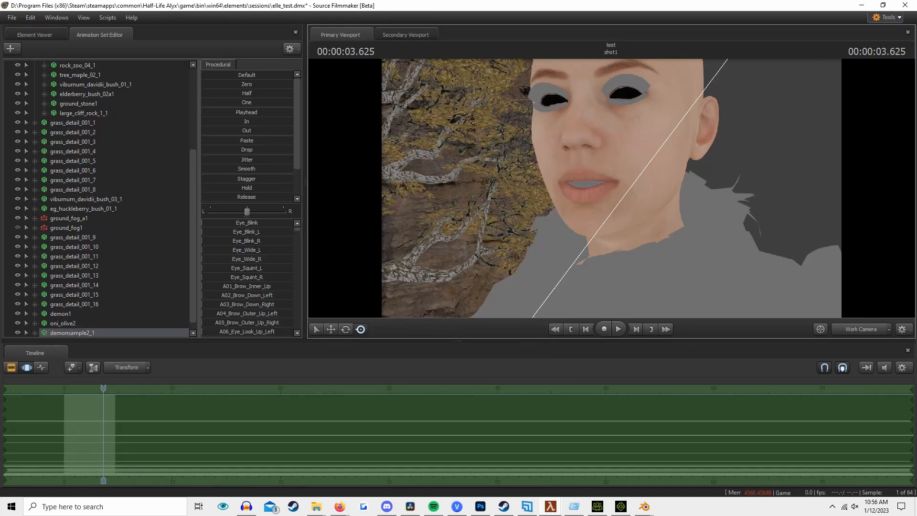
{"action": "key", "text": "f"}
{"action": "left_click_drag", "start_coordinate": [563, 222], "coordinate": [654, 171], "text": "alt"}
{"action": "key", "text": "w"}
{"action": "key", "text": "w"}
{"action": "key", "text": "w"}
{"action": "key", "text": "s"}
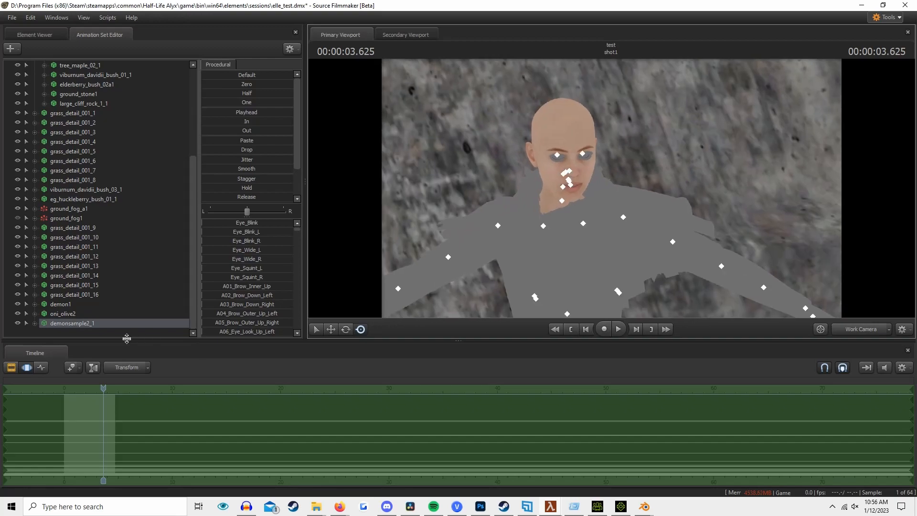
Import a sequence onto the demonsample2_1 animation set, keeping the default sequence settings.
{"action": "right_click", "coordinate": [96, 323]}
{"action": "mouse_move", "coordinate": [146, 432]}
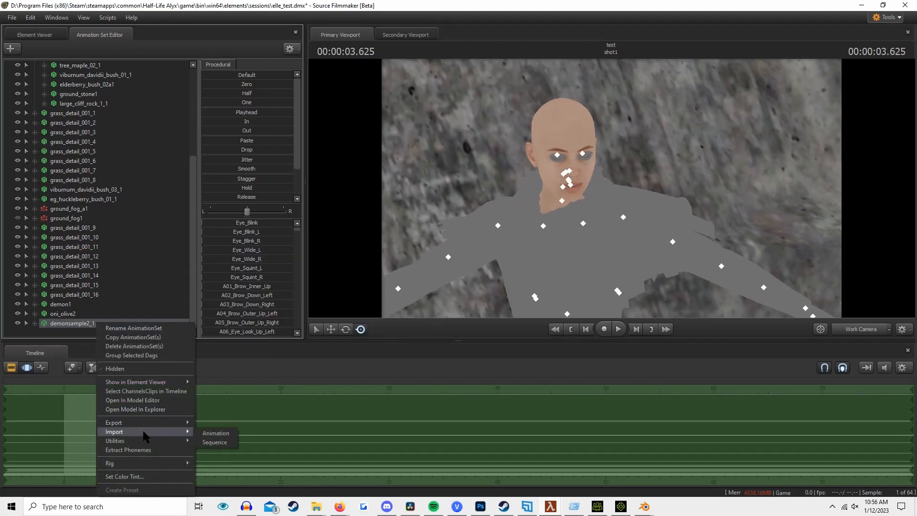
{"action": "left_click", "coordinate": [216, 443]}
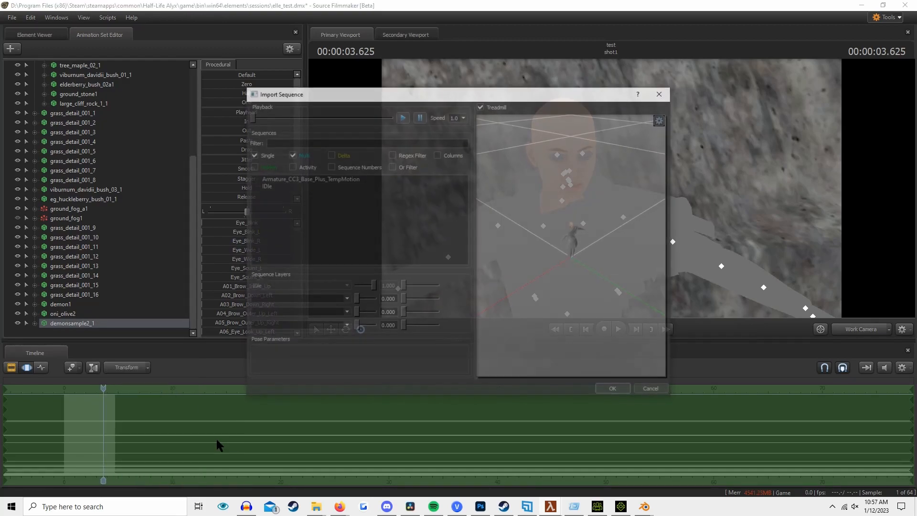
{"action": "left_click", "coordinate": [613, 390]}
{"action": "scroll", "coordinate": [174, 389], "scroll_direction": "up", "scroll_amount": 2}
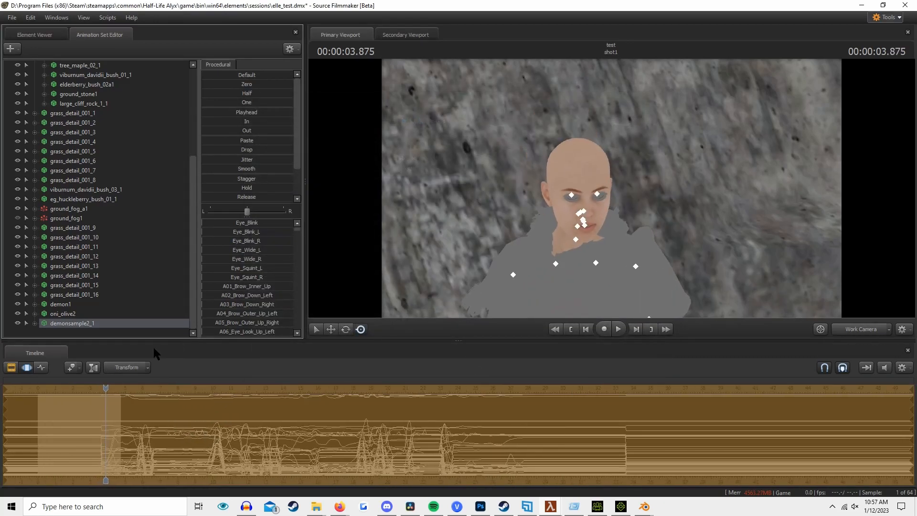
Raise the Eye_Blink control on demonsample2_1 and check the face up close.
{"action": "left_click_drag", "start_coordinate": [241, 222], "coordinate": [286, 223]}
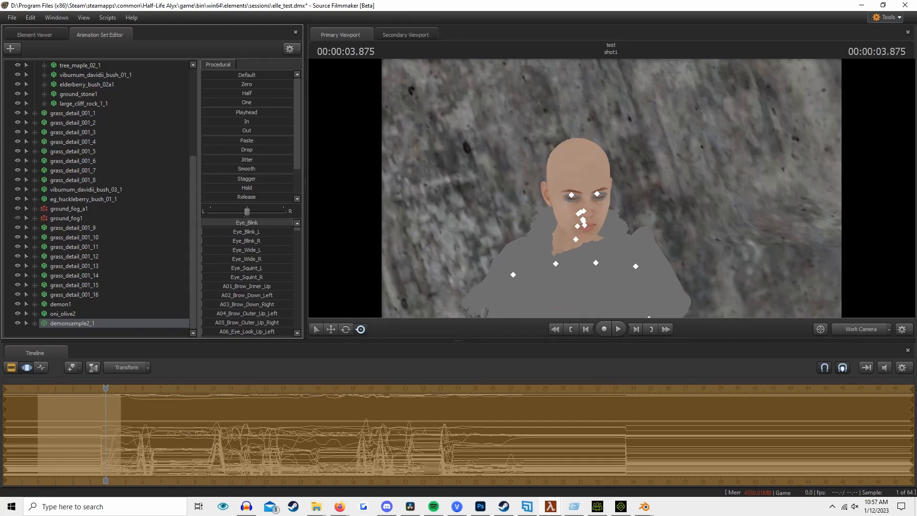
{"action": "key", "text": "w"}
{"action": "mouse_move", "coordinate": [573, 205]}
{"action": "left_mouse_down"}
{"action": "mouse_move", "coordinate": [580, 200]}
{"action": "mouse_move", "coordinate": [569, 208]}
{"action": "left_mouse_up"}
{"action": "key", "text": "s"}
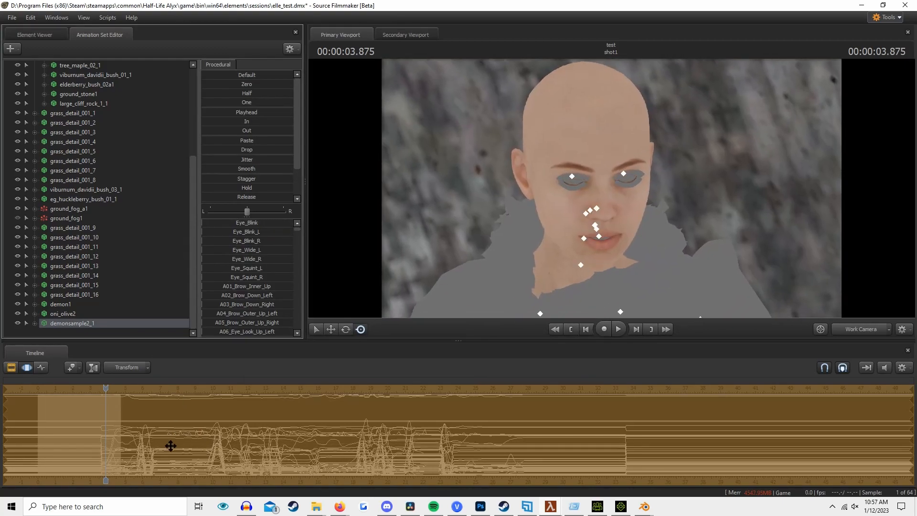
Play the start of the shot to check the imported body and face motion on demonsample2_1.
{"action": "scroll", "coordinate": [102, 433], "scroll_direction": "up", "scroll_amount": 1}
{"action": "scroll", "coordinate": [102, 433], "scroll_direction": "down", "scroll_amount": 3}
{"action": "key", "text": "Escape"}
{"action": "key", "text": "Home"}
{"action": "left_click_drag", "start_coordinate": [174, 450], "coordinate": [96, 449]}
{"action": "key", "text": "space"}
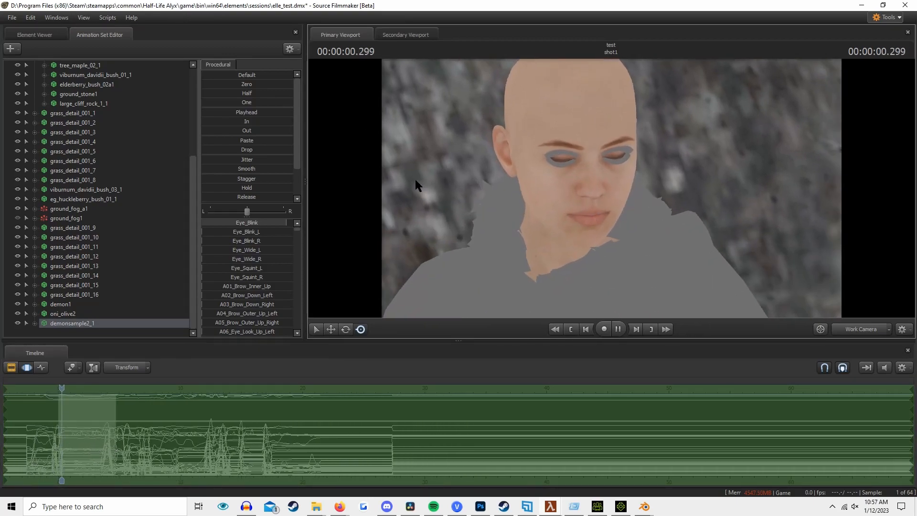
{"action": "key", "text": "space"}
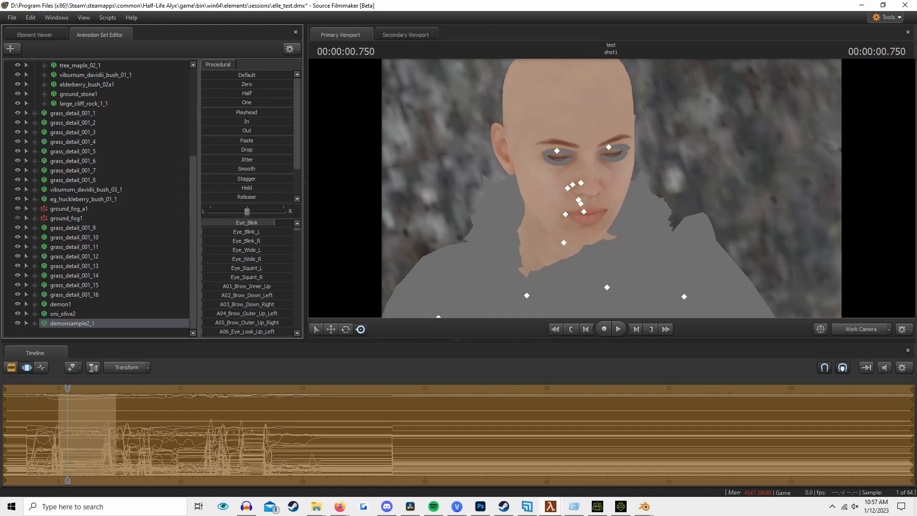
Move the demonsample2_1 model onto the open rocky ground in front of the large demon character.
{"action": "key", "text": "s"}
{"action": "mouse_move", "coordinate": [617, 127]}
{"action": "left_mouse_down"}
{"action": "mouse_move", "coordinate": [654, 144]}
{"action": "mouse_move", "coordinate": [693, 143]}
{"action": "mouse_move", "coordinate": [693, 115]}
{"action": "mouse_move", "coordinate": [610, 116]}
{"action": "left_mouse_up"}
{"action": "key", "text": "s"}
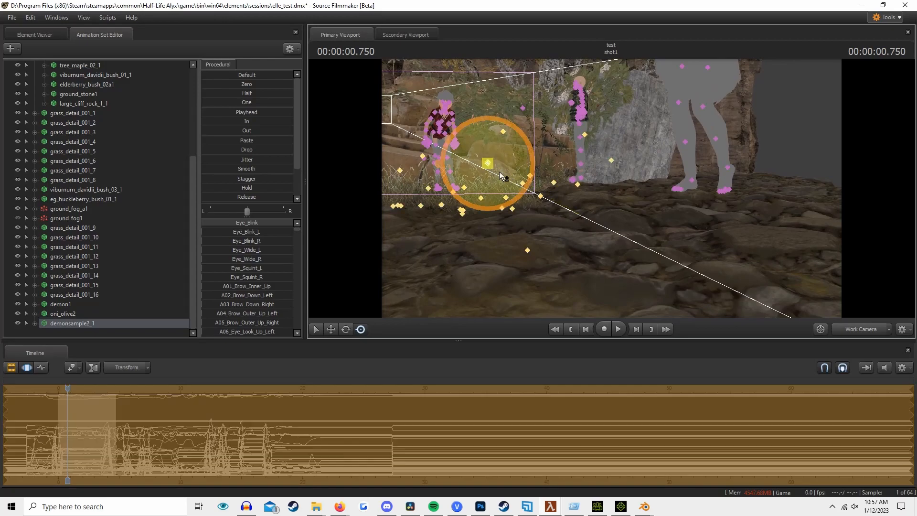
{"action": "left_click", "coordinate": [648, 286], "text": "ctrl"}
{"action": "key", "text": "w"}
{"action": "mouse_move", "coordinate": [648, 286]}
{"action": "left_mouse_down"}
{"action": "mouse_move", "coordinate": [687, 305]}
{"action": "mouse_move", "coordinate": [687, 316]}
{"action": "mouse_move", "coordinate": [650, 330]}
{"action": "mouse_move", "coordinate": [668, 334]}
{"action": "mouse_move", "coordinate": [702, 306]}
{"action": "mouse_move", "coordinate": [701, 329]}
{"action": "mouse_move", "coordinate": [608, 184]}
{"action": "left_mouse_up"}
{"action": "key", "text": "w"}
{"action": "key", "text": "w"}
{"action": "key", "text": "s"}
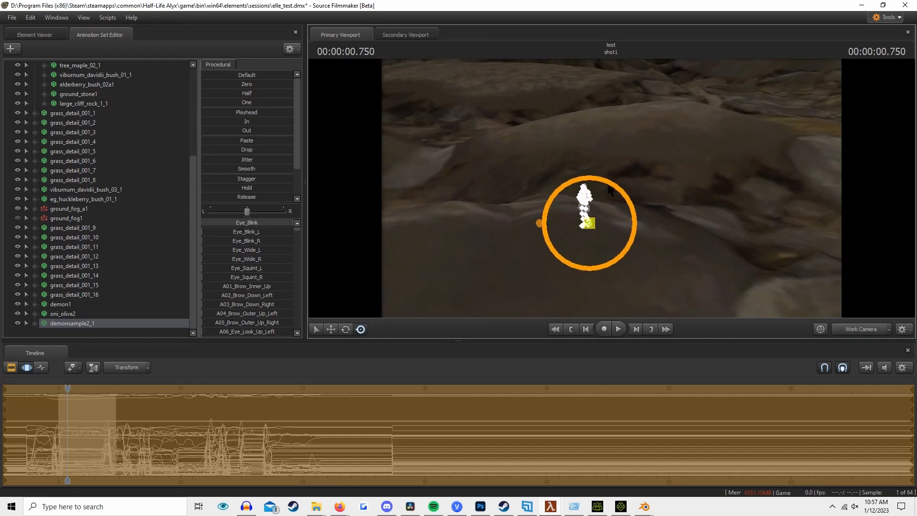
Expand the control groups of demonsample2_1 and look for its rootTransform.
{"action": "left_click_drag", "start_coordinate": [263, 223], "coordinate": [291, 223]}
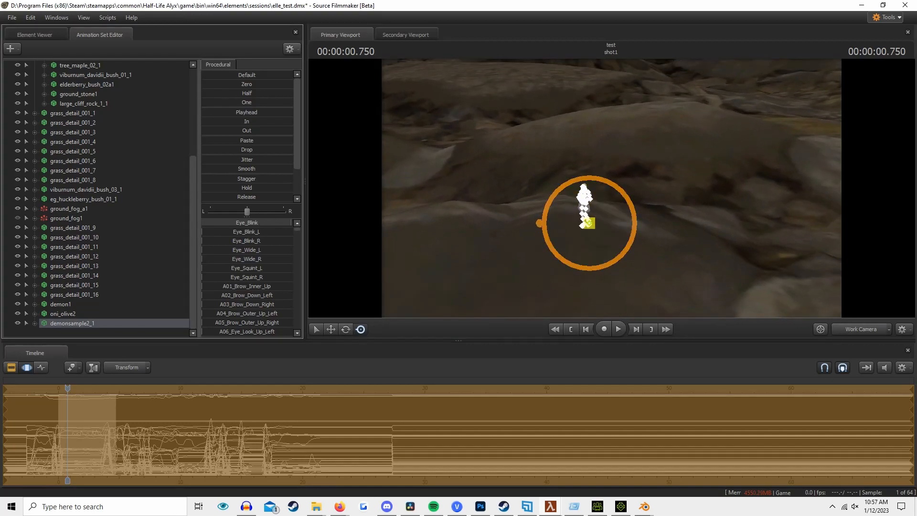
{"action": "left_click", "coordinate": [57, 332]}
{"action": "left_click", "coordinate": [34, 313]}
{"action": "left_click", "coordinate": [34, 314]}
{"action": "left_click", "coordinate": [35, 323]}
{"action": "scroll", "coordinate": [38, 320], "scroll_direction": "down", "scroll_amount": 1}
{"action": "left_click", "coordinate": [44, 314]}
{"action": "right_click", "coordinate": [88, 311]}
{"action": "left_click", "coordinate": [74, 295]}
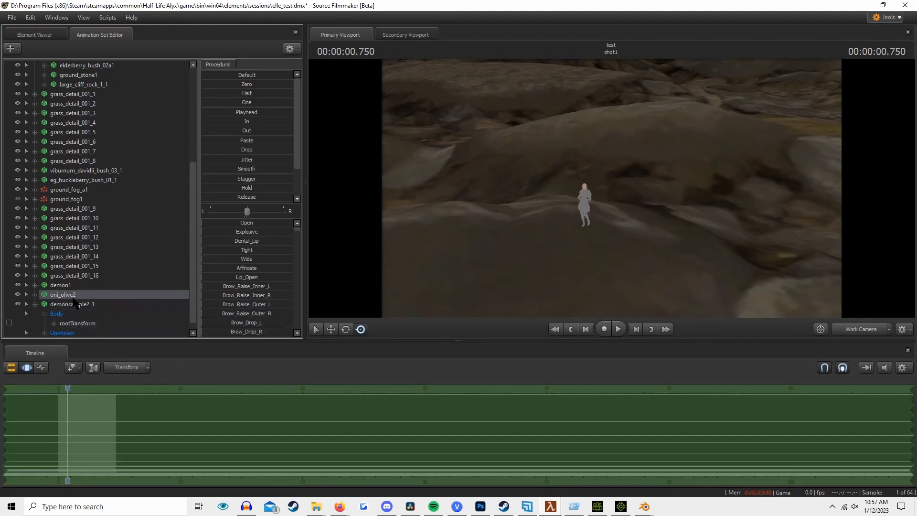
Show the demonsample2_1 animation set in the Element Viewer and expand its game model's bones.
{"action": "left_click", "coordinate": [74, 304]}
{"action": "right_click", "coordinate": [65, 305]}
{"action": "mouse_move", "coordinate": [114, 363]}
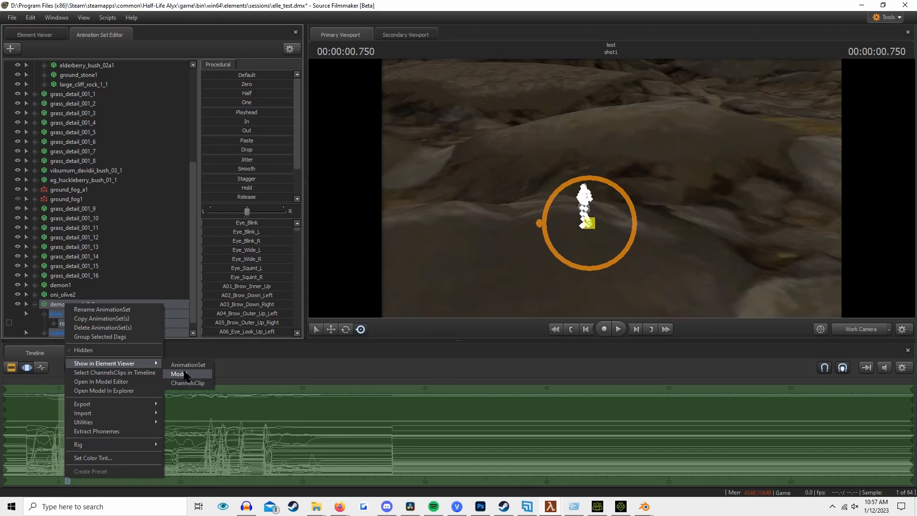
{"action": "left_click", "coordinate": [187, 365]}
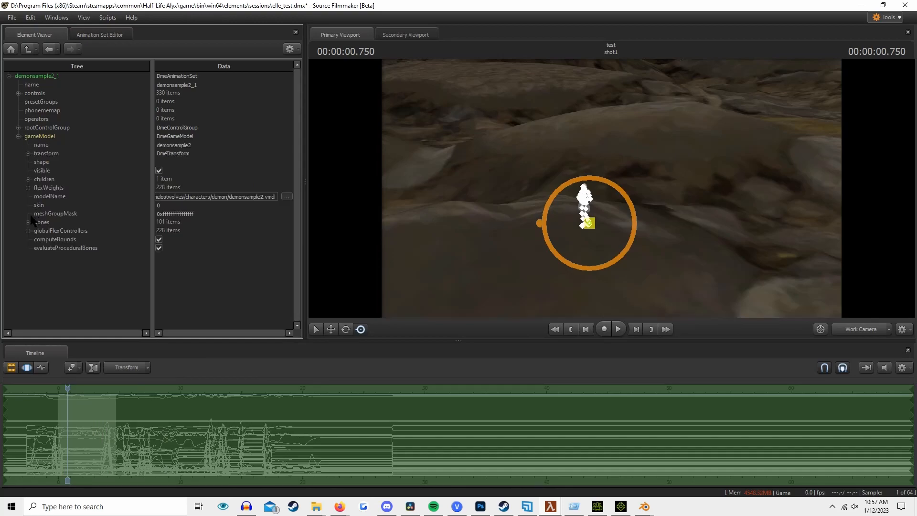
{"action": "left_click", "coordinate": [28, 222]}
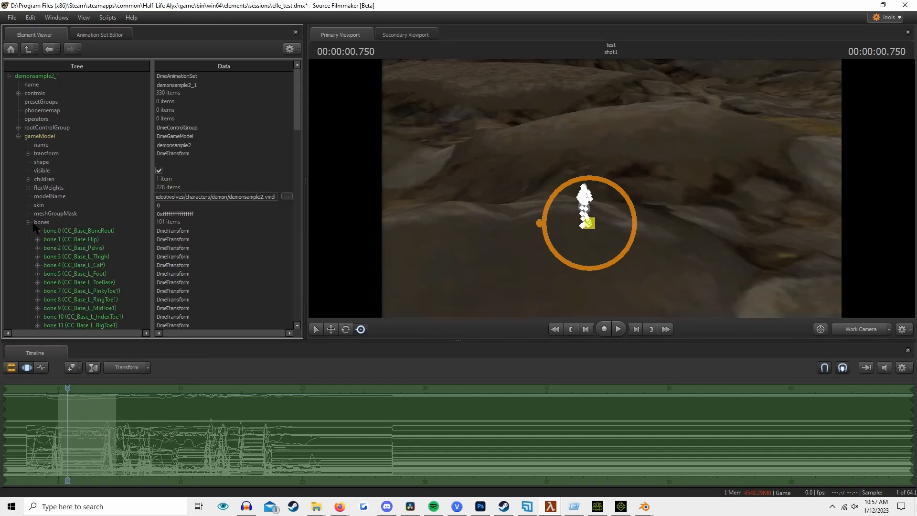
Add a float attribute named scale to bone 0 (CC_Base_BoneRoot).
{"action": "left_click", "coordinate": [61, 231]}
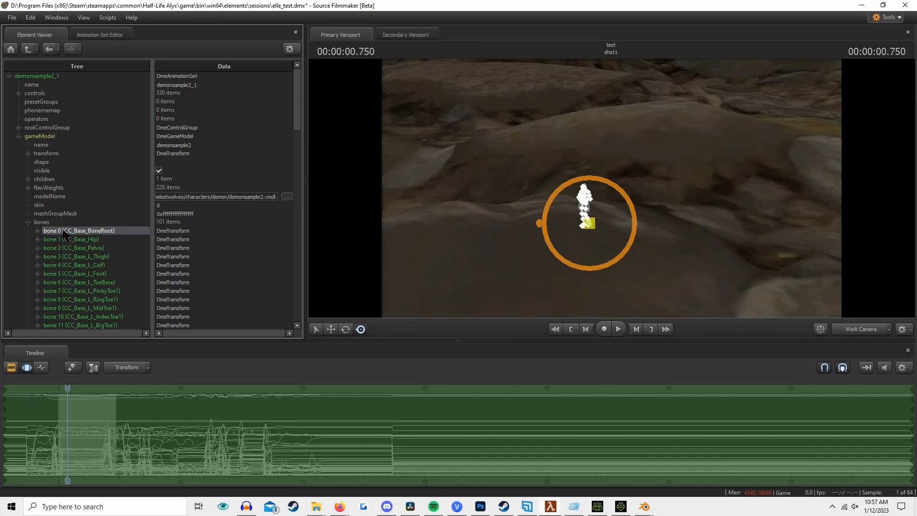
{"action": "right_click", "coordinate": [61, 231]}
{"action": "mouse_move", "coordinate": [146, 307]}
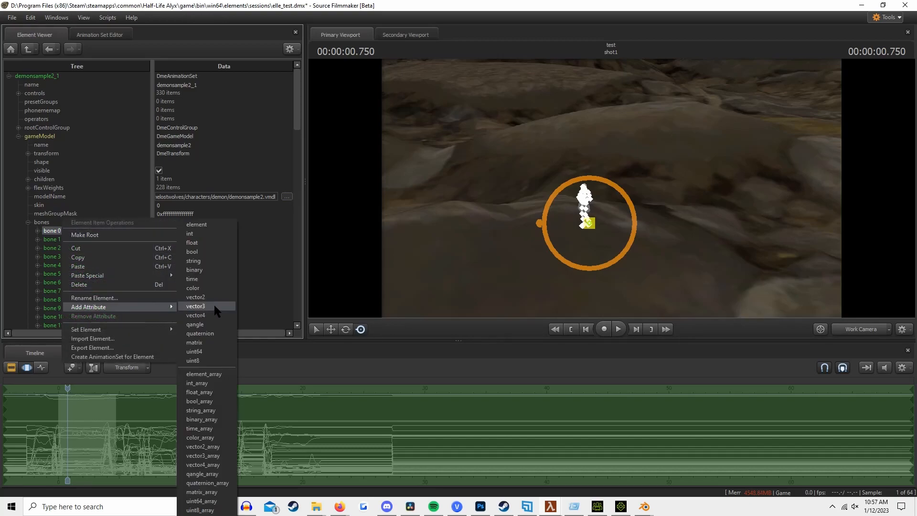
{"action": "left_click", "coordinate": [193, 243]}
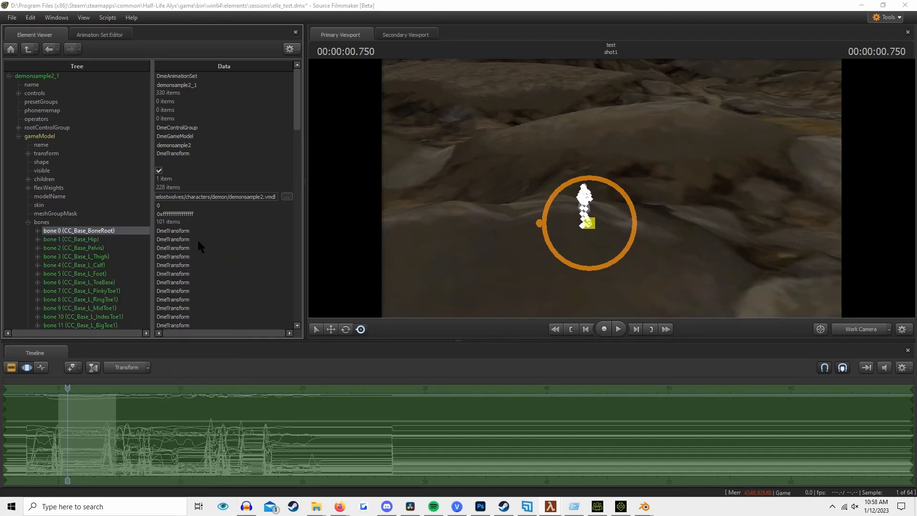
{"action": "type", "text": "scale"}
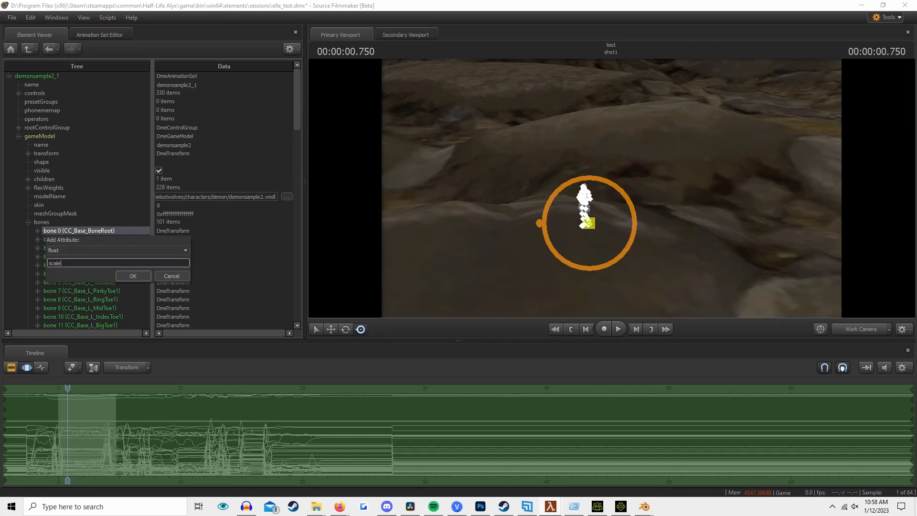
{"action": "key", "text": "Return"}
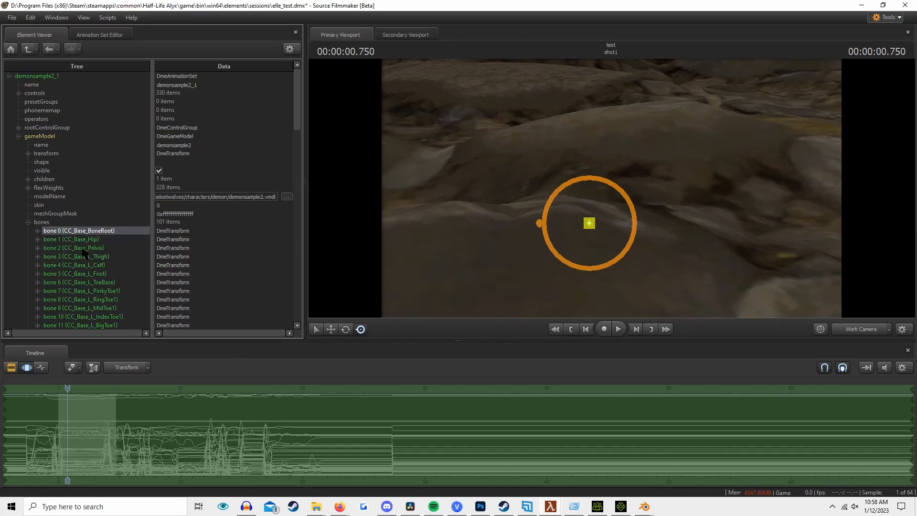
Set the scale attribute of bone 0 to 100 and compare the model with the other characters.
{"action": "left_click", "coordinate": [37, 231]}
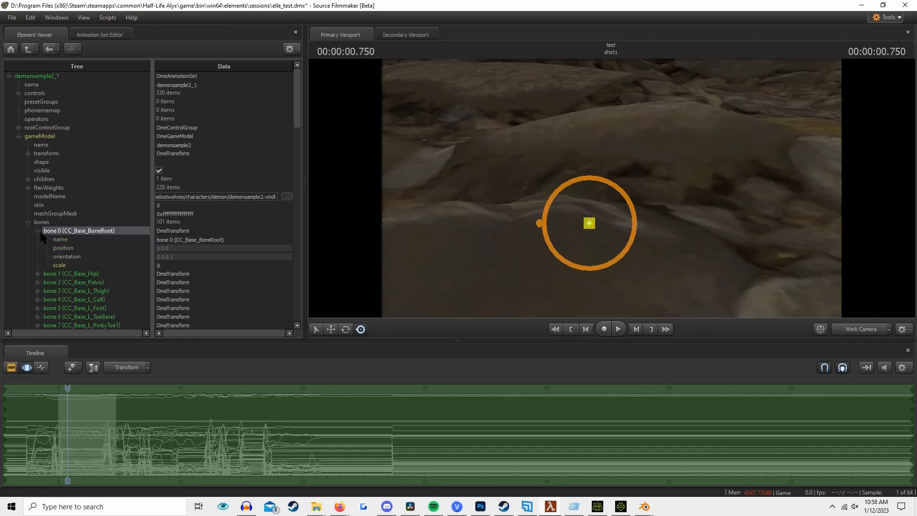
{"action": "left_click", "coordinate": [120, 265]}
{"action": "double_click", "coordinate": [168, 265]}
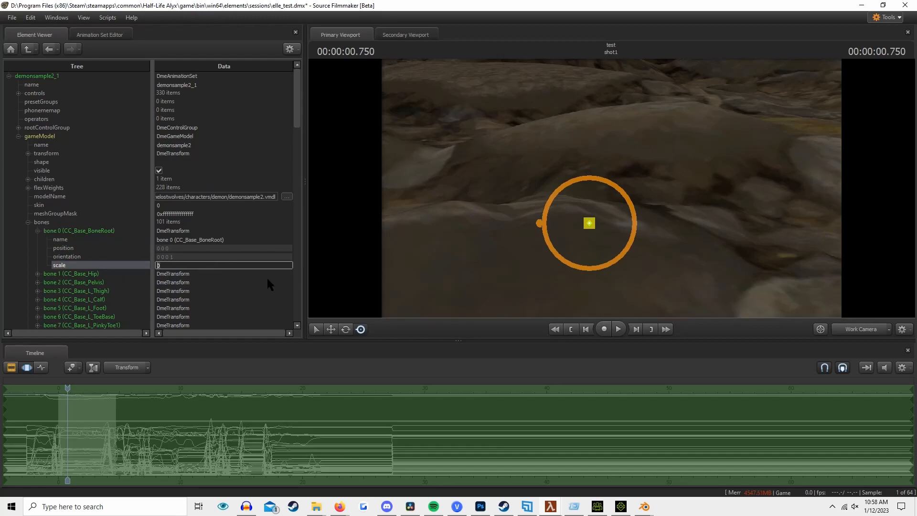
{"action": "type", "text": "100"}
{"action": "key", "text": "Return"}
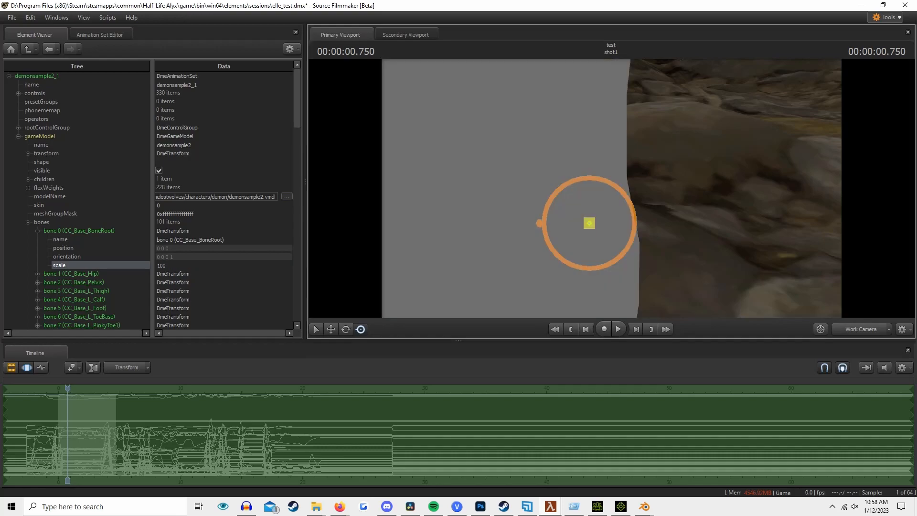
{"action": "key", "text": "s"}
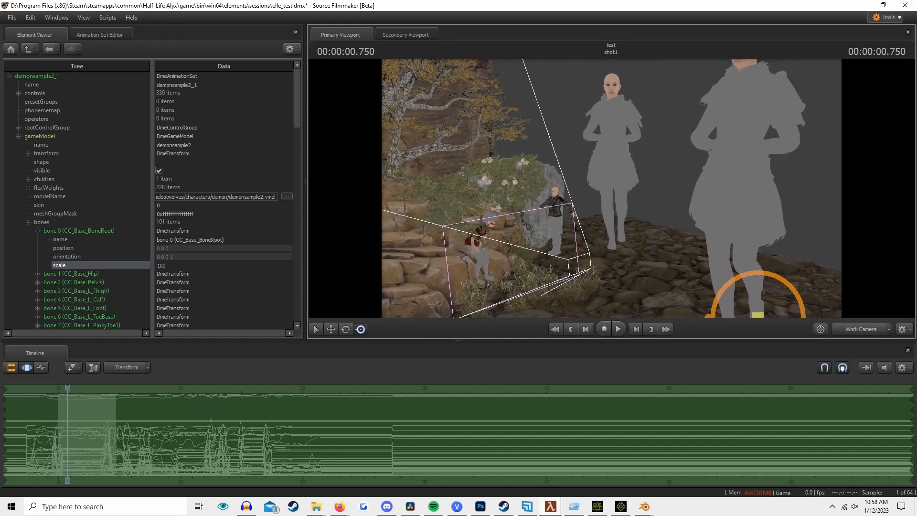
{"action": "key", "text": "s"}
Set the scale attribute of bone 0 to 50 and inspect the resized model.
{"action": "left_click_drag", "start_coordinate": [170, 268], "coordinate": [134, 268]}
{"action": "type", "text": "50"}
{"action": "key", "text": "Return"}
{"action": "key", "text": "s"}
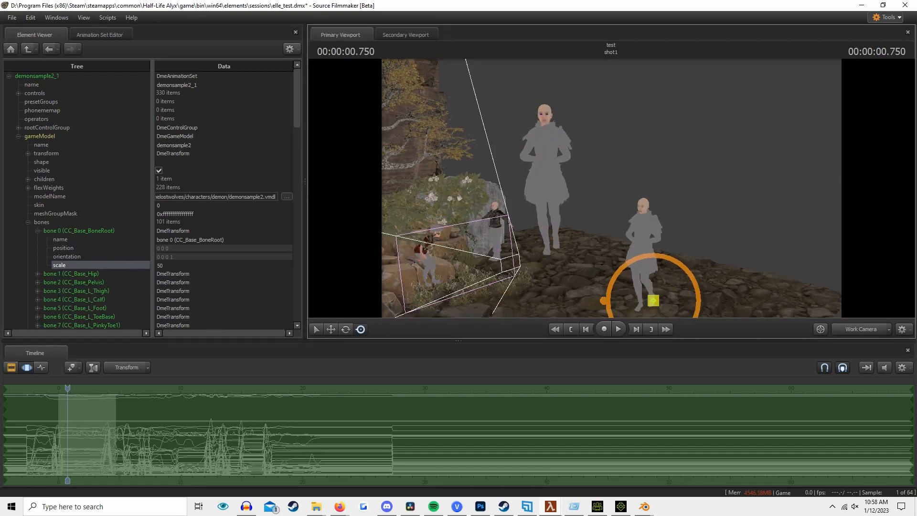
{"action": "key", "text": "w"}
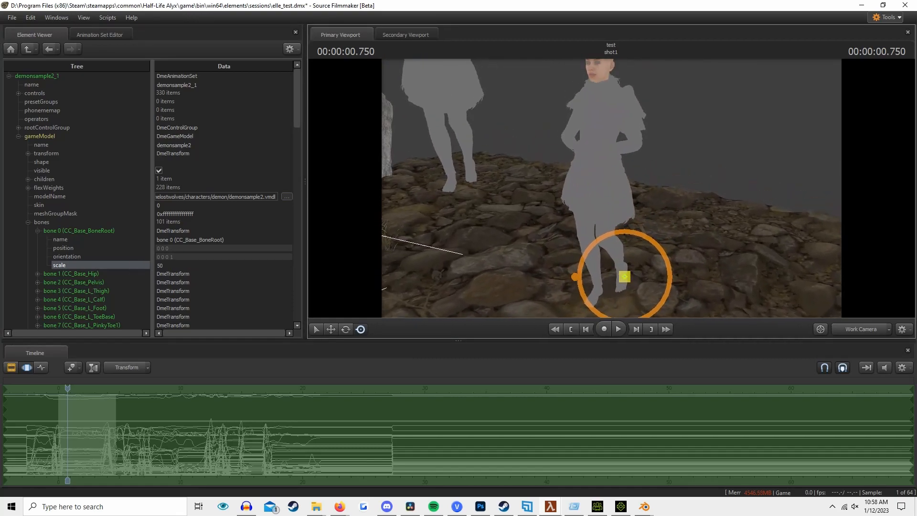
Play the resized model's animation briefly, then return the playhead to the start of the shot.
{"action": "key", "text": "space"}
{"action": "key", "text": "space"}
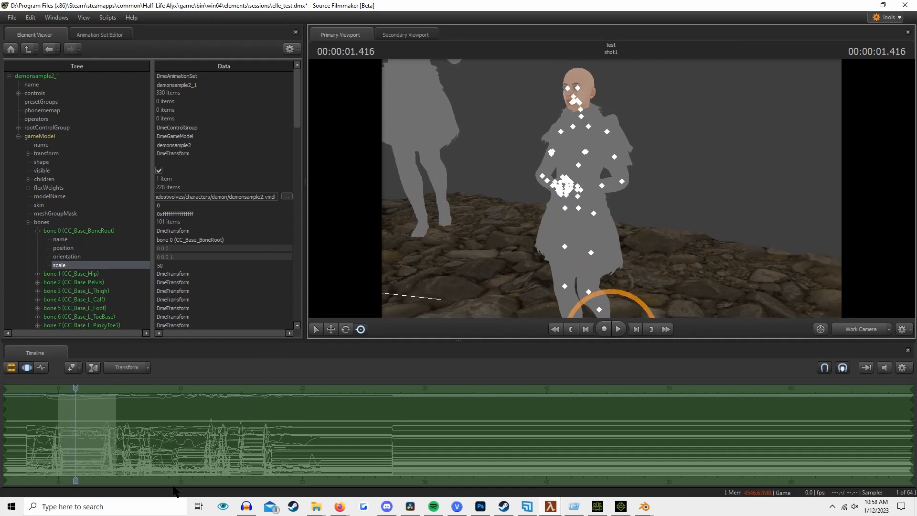
{"action": "scroll", "coordinate": [182, 464], "scroll_direction": "up", "scroll_amount": 4}
{"action": "key", "text": "Home"}
{"action": "left_click_drag", "start_coordinate": [244, 428], "coordinate": [161, 435]}
Collapse and deselect demonsample2_1 in the Animation Set Editor, and play its animation with the upper body framed.
{"action": "left_click", "coordinate": [106, 35]}
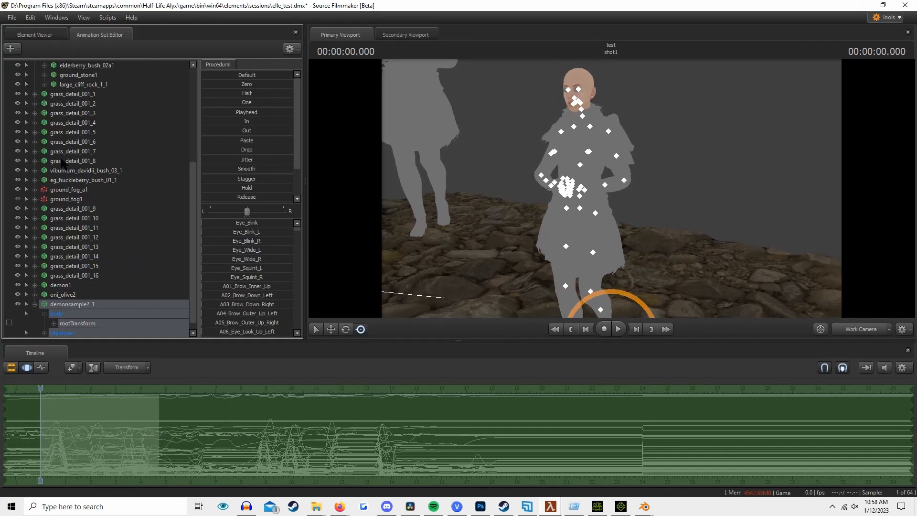
{"action": "left_click", "coordinate": [34, 304]}
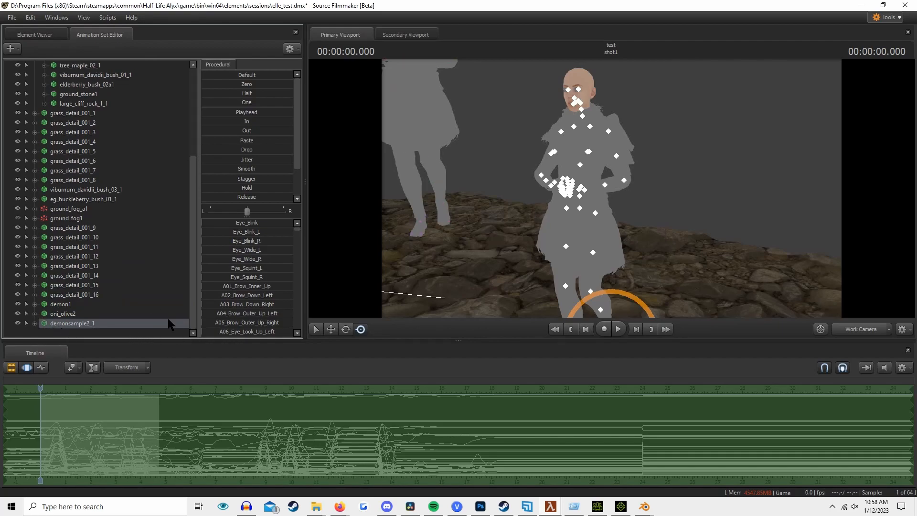
{"action": "left_click", "coordinate": [96, 336]}
{"action": "left_click_drag", "start_coordinate": [573, 201], "coordinate": [489, 219]}
{"action": "key", "text": "w"}
{"action": "key", "text": "space"}
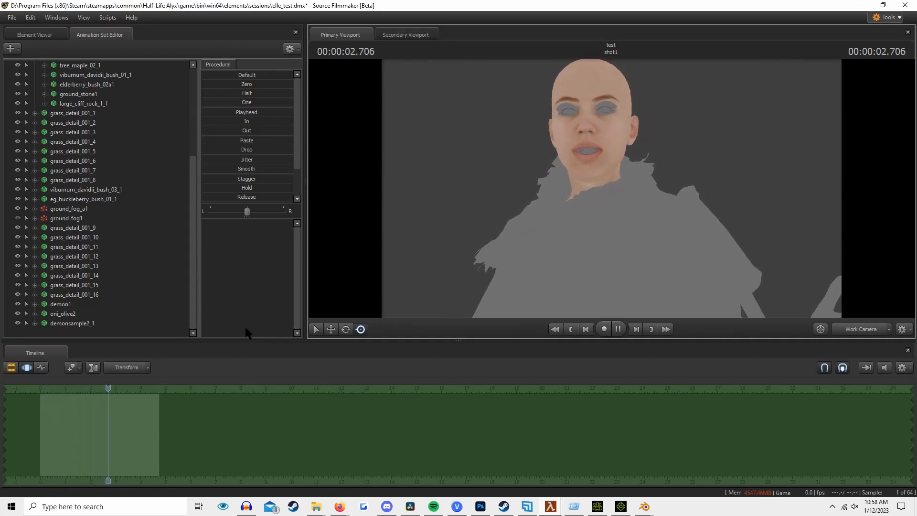
{"action": "key", "text": "space"}
{"action": "left_click_drag", "start_coordinate": [589, 275], "coordinate": [588, 217]}
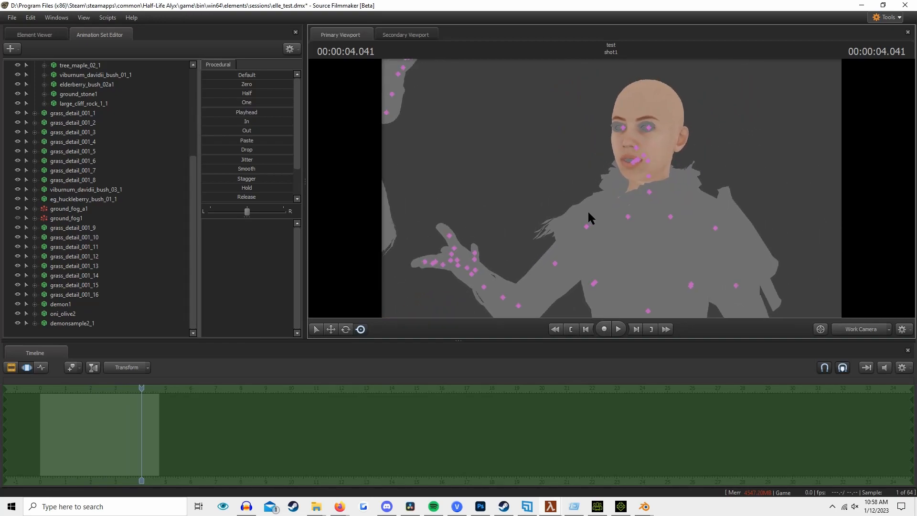
Select demonsample2_1 and replay its animation from the start of the shot.
{"action": "key", "text": "space"}
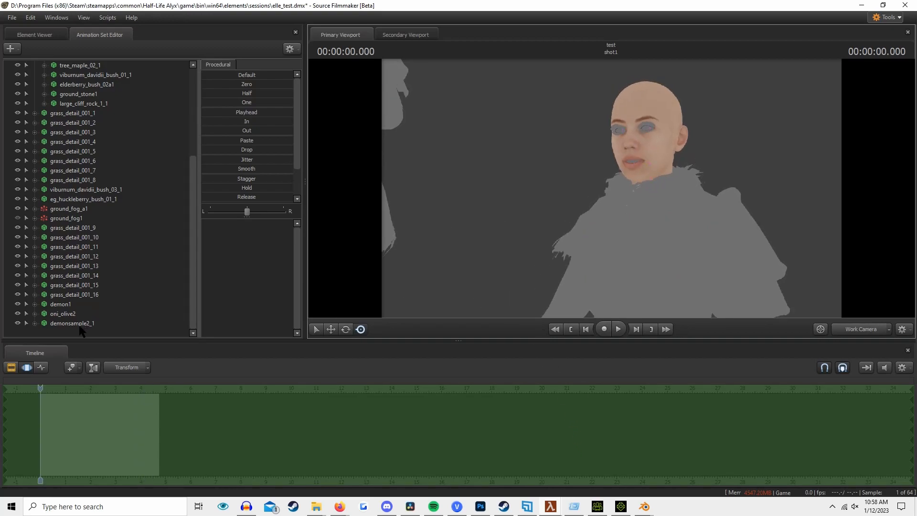
{"action": "left_click", "coordinate": [80, 325]}
{"action": "key", "text": "space"}
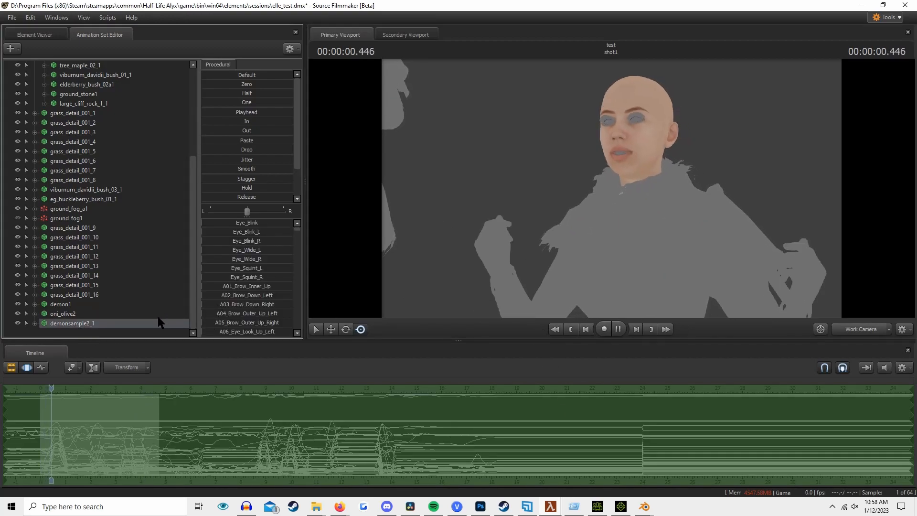
Deselect demonsample2_1, switch the primary viewport to lit rendering, and play the animation.
{"action": "left_click", "coordinate": [114, 331]}
{"action": "right_click", "coordinate": [385, 204]}
{"action": "left_click", "coordinate": [394, 211]}
{"action": "left_click", "coordinate": [535, 199]}
{"action": "right_click", "coordinate": [544, 126]}
{"action": "left_click", "coordinate": [572, 162]}
{"action": "right_click", "coordinate": [566, 161]}
{"action": "left_click", "coordinate": [576, 175]}
{"action": "key", "text": "space"}
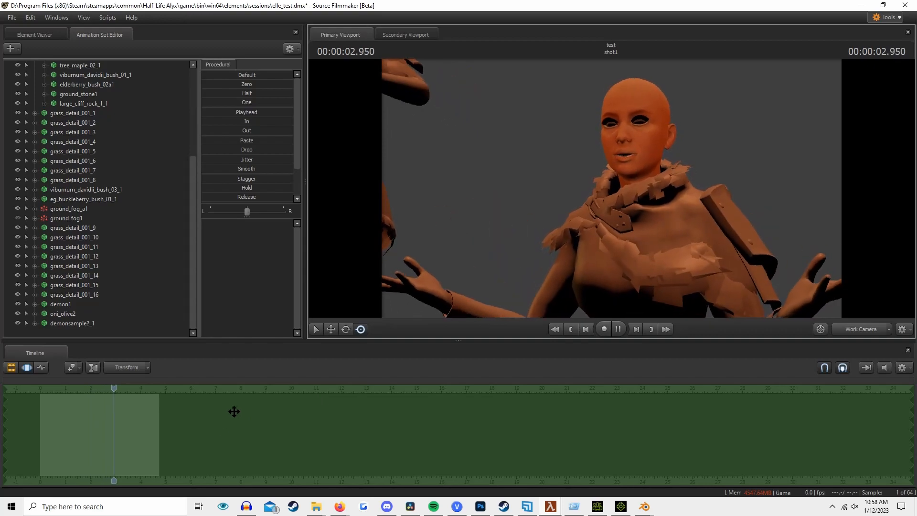
Reattach demonsample2_1 to its model with the playhead at 3.250 seconds, and play its animation briefly.
{"action": "left_click", "coordinate": [111, 323]}
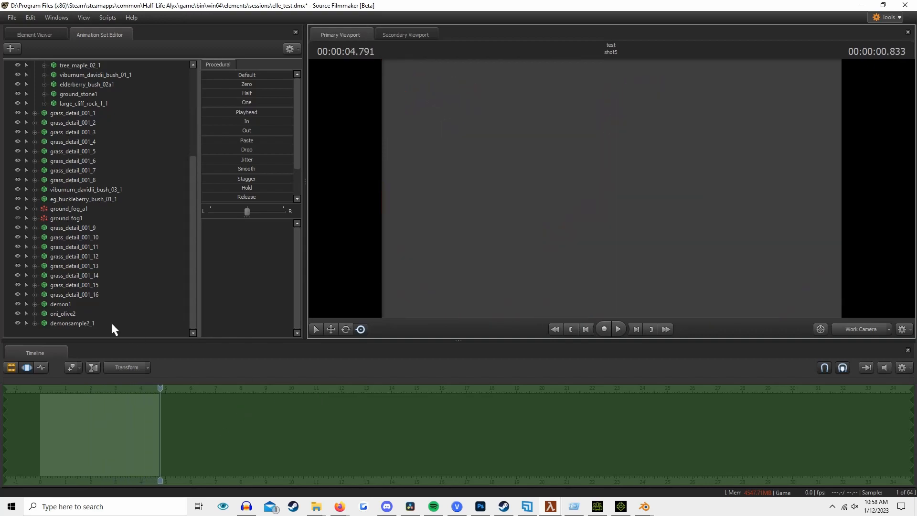
{"action": "left_click", "coordinate": [122, 397]}
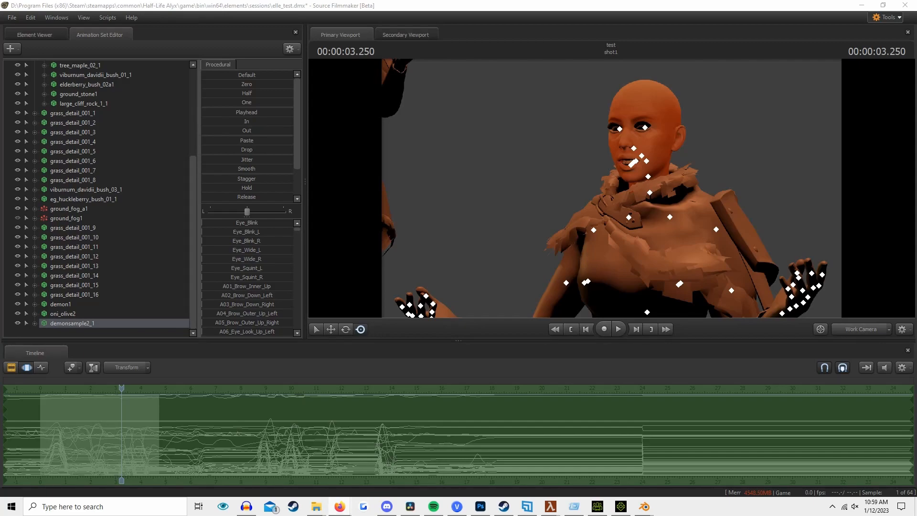
{"action": "right_click", "coordinate": [77, 323]}
{"action": "mouse_move", "coordinate": [149, 443]}
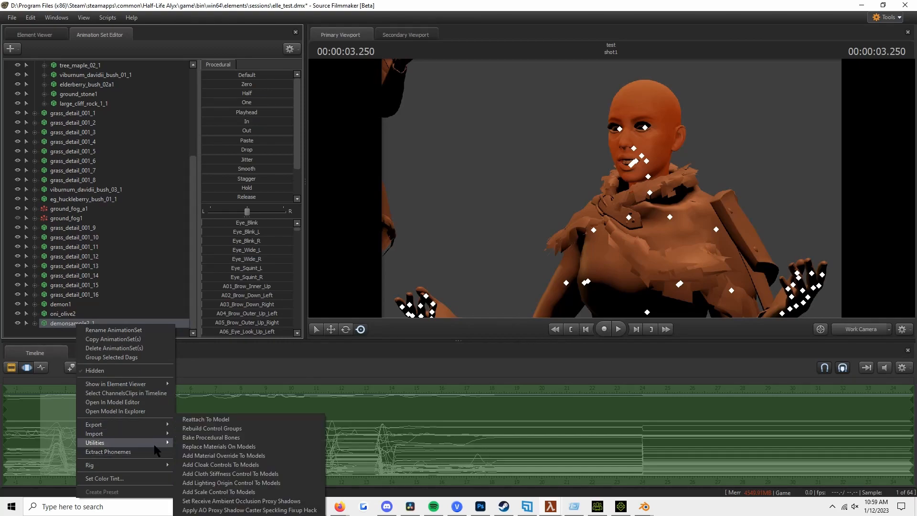
{"action": "left_click", "coordinate": [200, 417]}
{"action": "key", "text": "space"}
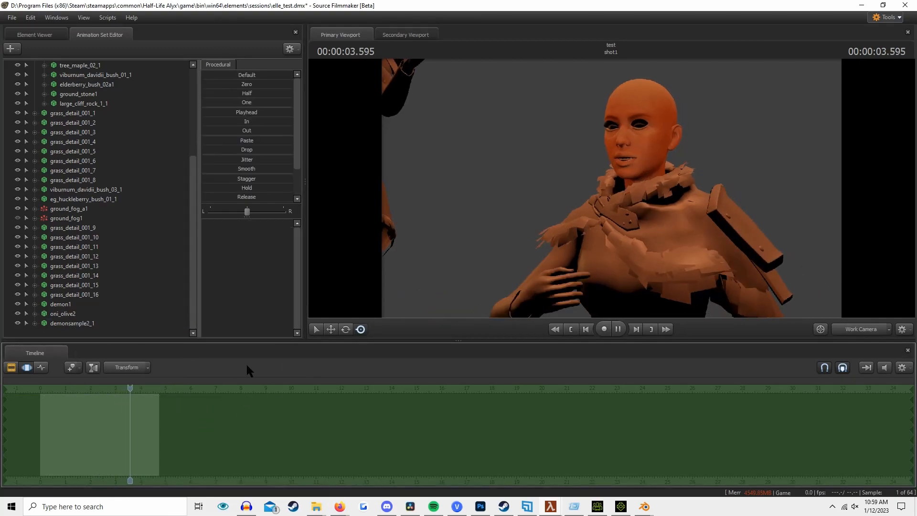
{"action": "key", "text": "space"}
{"action": "mouse_move", "coordinate": [136, 388]}
{"action": "left_mouse_down"}
{"action": "mouse_move", "coordinate": [92, 391]}
{"action": "mouse_move", "coordinate": [127, 391]}
{"action": "left_mouse_up"}
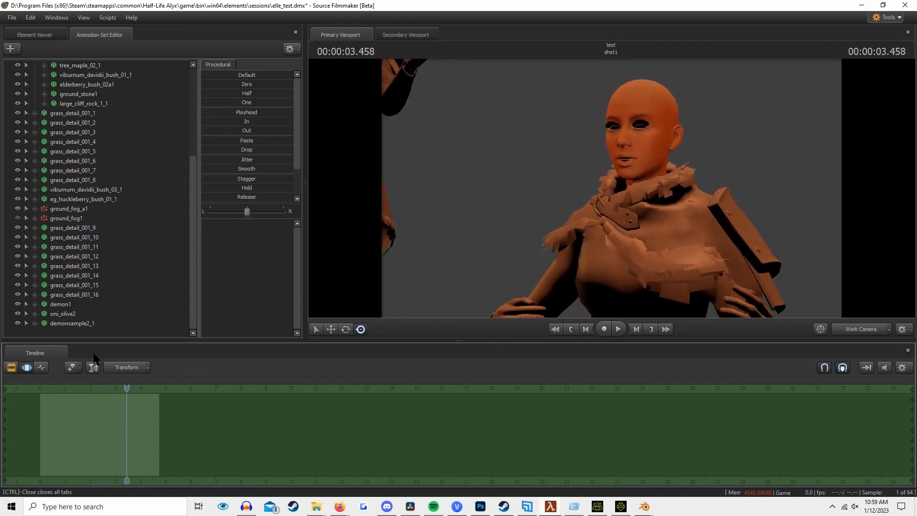
Open demonsample2_1 in the Model Editor and frame the full character in the preview.
{"action": "right_click", "coordinate": [89, 326]}
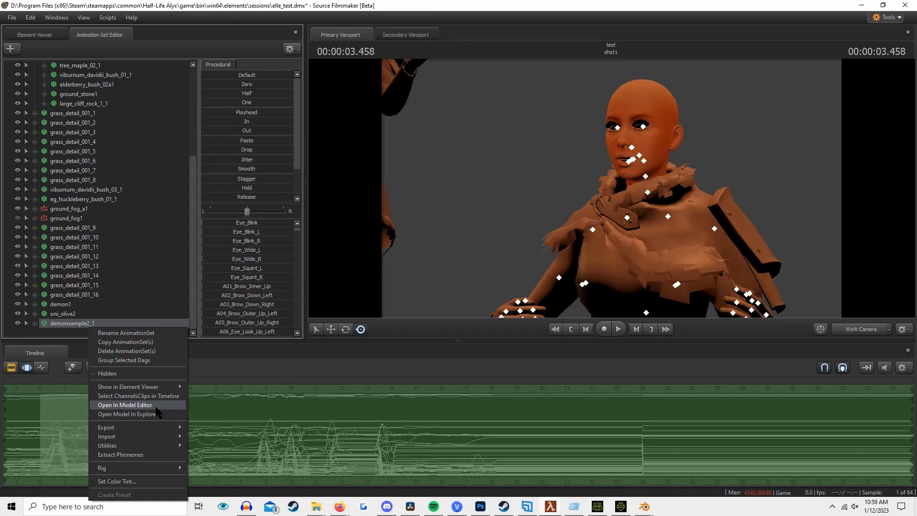
{"action": "left_click", "coordinate": [125, 405]}
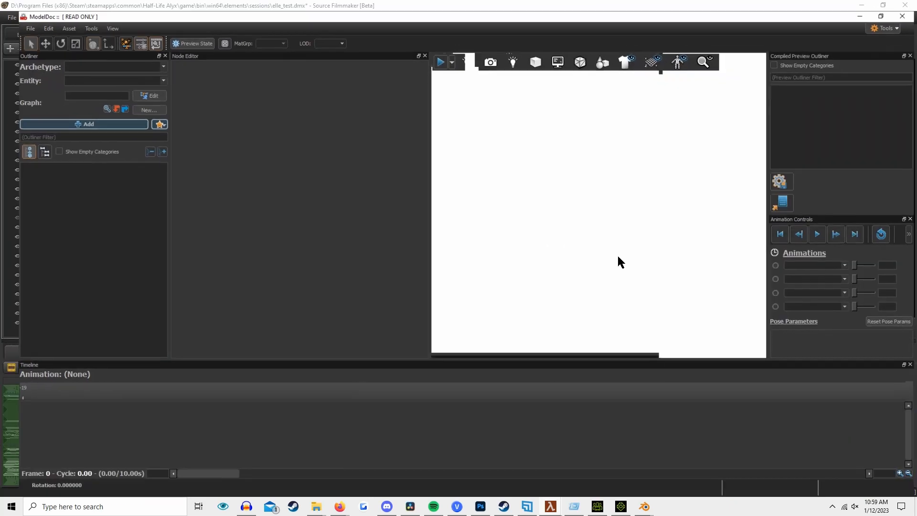
{"action": "right_click_drag", "start_coordinate": [594, 200], "coordinate": [628, 167]}
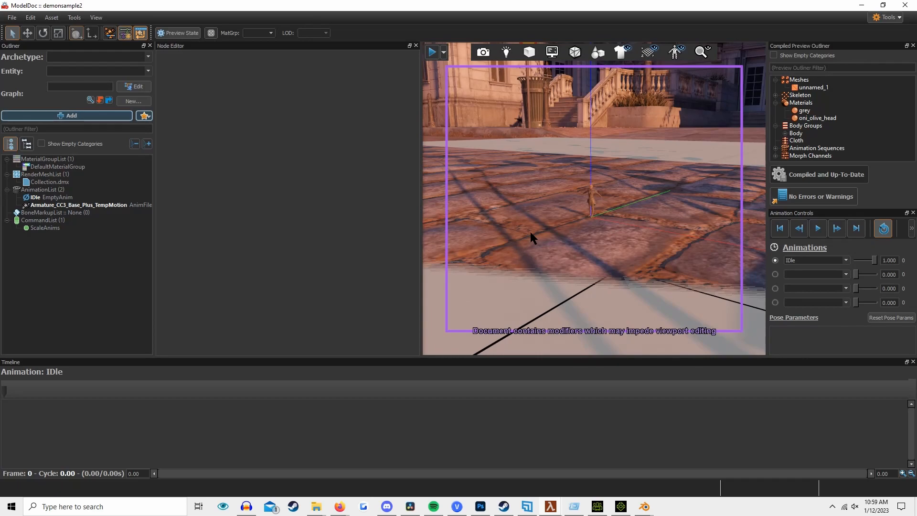
{"action": "right_click_drag", "start_coordinate": [530, 231], "coordinate": [574, 229]}
{"action": "key", "text": "w"}
{"action": "key", "text": "w"}
{"action": "key", "text": "s"}
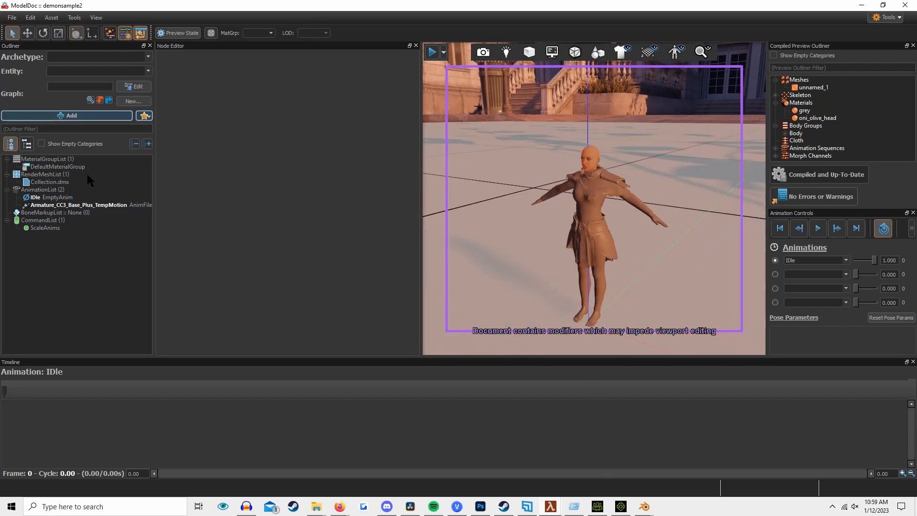
Set the Import Scale of the Collection.dmx render mesh to 5 and recompile the model.
{"action": "left_click", "coordinate": [67, 182]}
{"action": "left_click", "coordinate": [338, 238]}
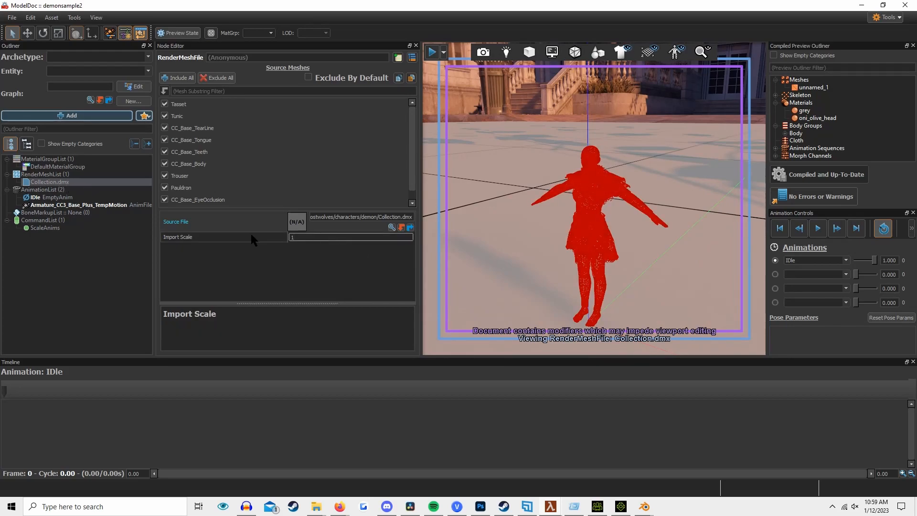
{"action": "type", "text": "5"}
{"action": "left_click", "coordinate": [471, 182]}
{"action": "left_click", "coordinate": [820, 179]}
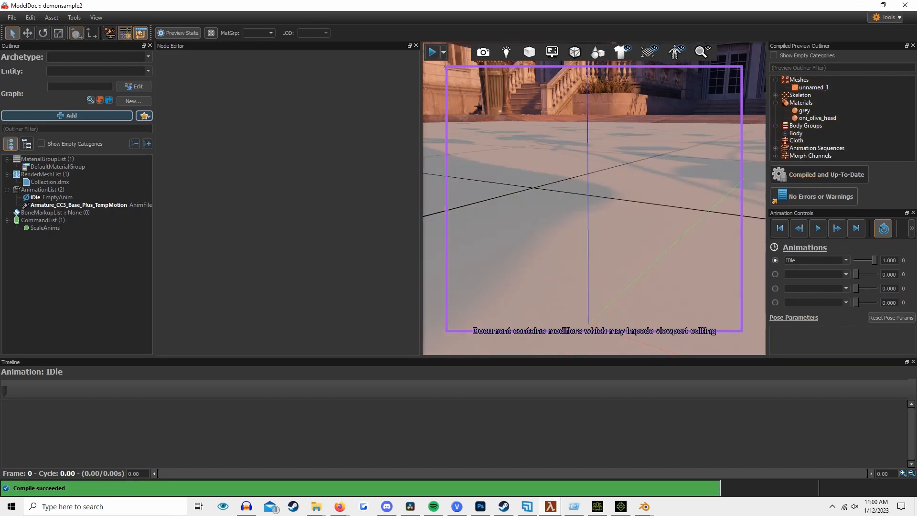
Preview the Armature_CC3_Base_Plus_TempMotion animation on the rescaled mesh.
{"action": "scroll", "coordinate": [500, 193], "scroll_direction": "down", "scroll_amount": 5}
{"action": "right_click_drag", "start_coordinate": [501, 222], "coordinate": [500, 193]}
{"action": "left_click", "coordinate": [119, 206]}
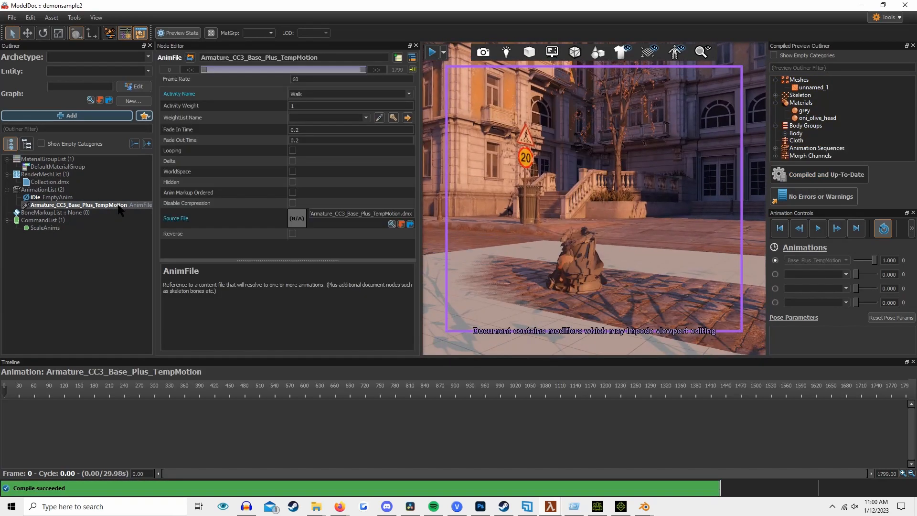
{"action": "right_click_drag", "start_coordinate": [556, 246], "coordinate": [556, 266]}
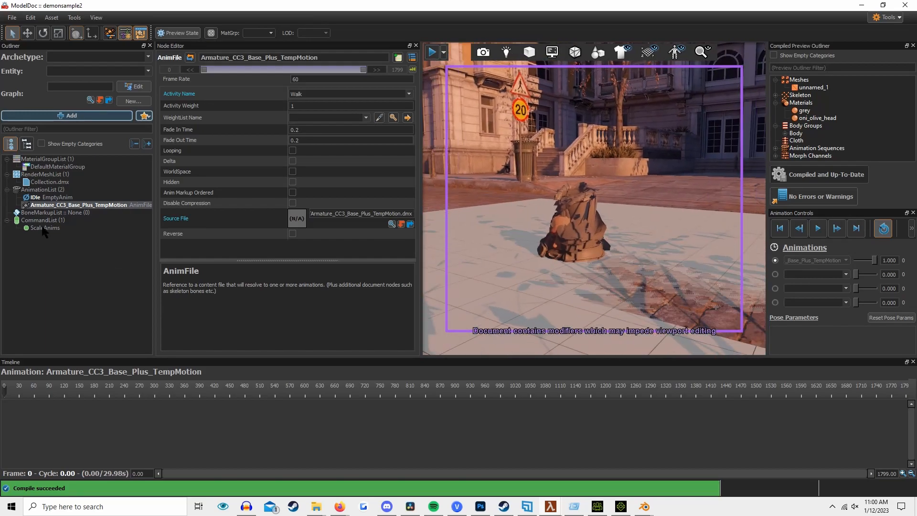
Set the ScaleAnims command's scale to 50 and recompile the model.
{"action": "left_click", "coordinate": [47, 229]}
{"action": "left_click", "coordinate": [320, 98]}
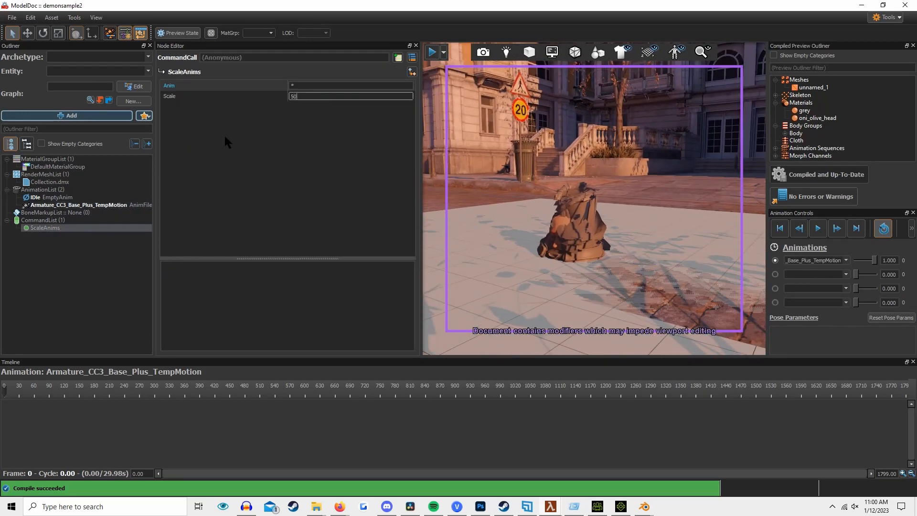
{"action": "left_click", "coordinate": [483, 154]}
{"action": "left_click", "coordinate": [805, 174]}
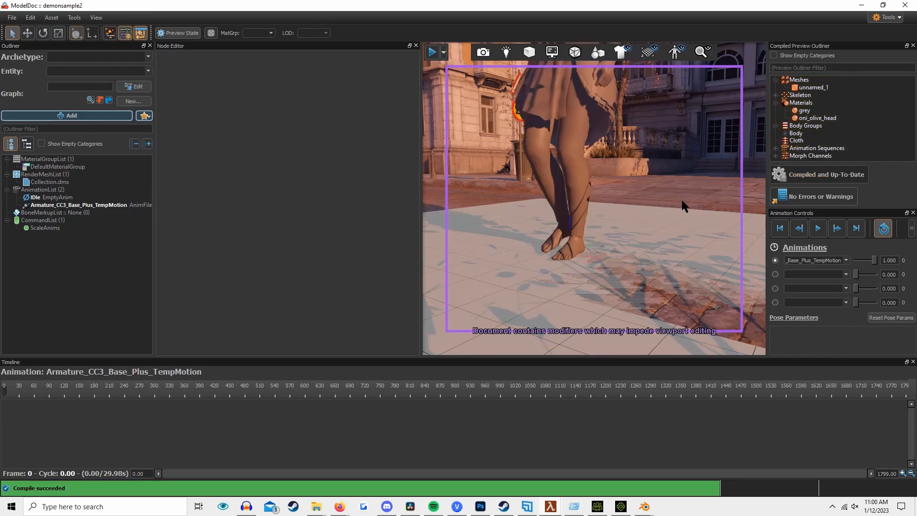
Play and scrub through the Armature_CC3_Base_Plus_TempMotion animation with the character's upper body framed.
{"action": "right_click_drag", "start_coordinate": [637, 191], "coordinate": [637, 191]}
{"action": "key", "text": "space"}
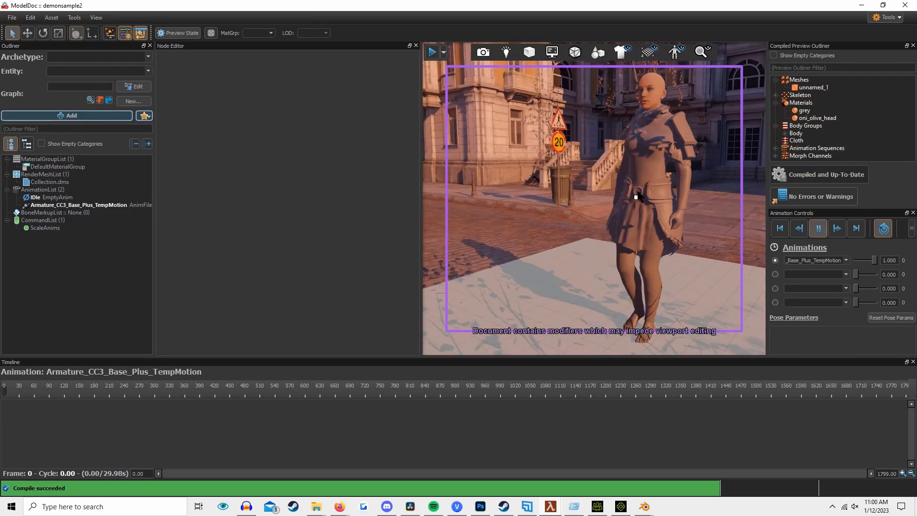
{"action": "key", "text": "space"}
{"action": "right_click_drag", "start_coordinate": [514, 212], "coordinate": [509, 168]}
{"action": "key", "text": "w"}
{"action": "left_click_drag", "start_coordinate": [231, 423], "coordinate": [603, 391]}
{"action": "left_click_drag", "start_coordinate": [539, 401], "coordinate": [154, 423]}
{"action": "key", "text": "space"}
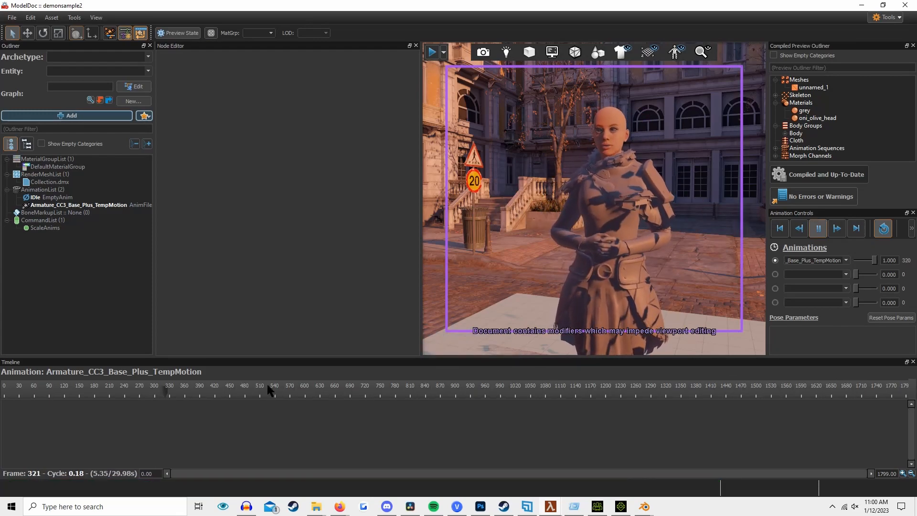
{"action": "key", "text": "space"}
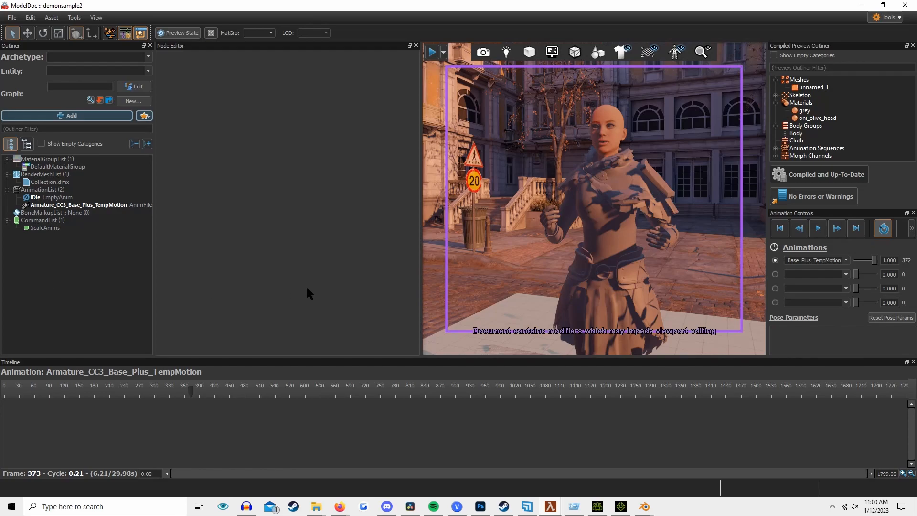
{"action": "left_click_drag", "start_coordinate": [587, 252], "coordinate": [504, 228]}
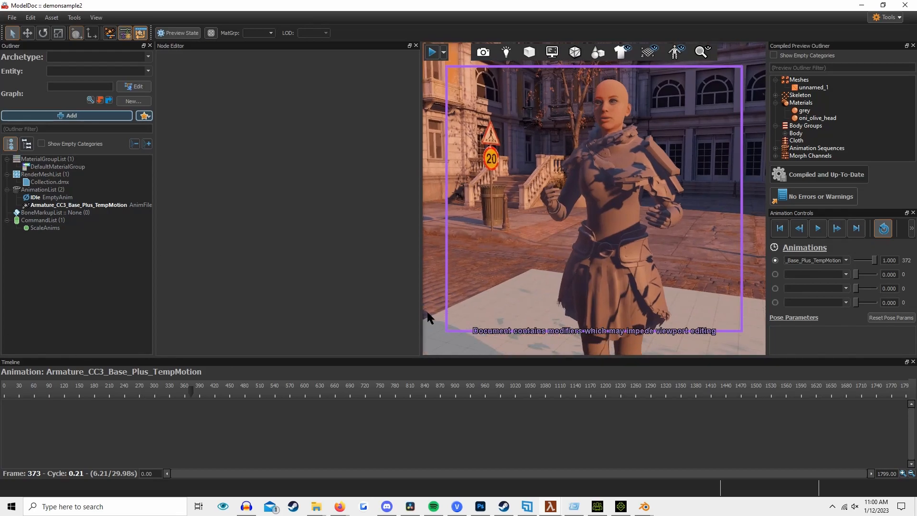
Switch to Character Creator 3 and bring up the project's file export options for the character.
{"action": "left_click", "coordinate": [602, 505]}
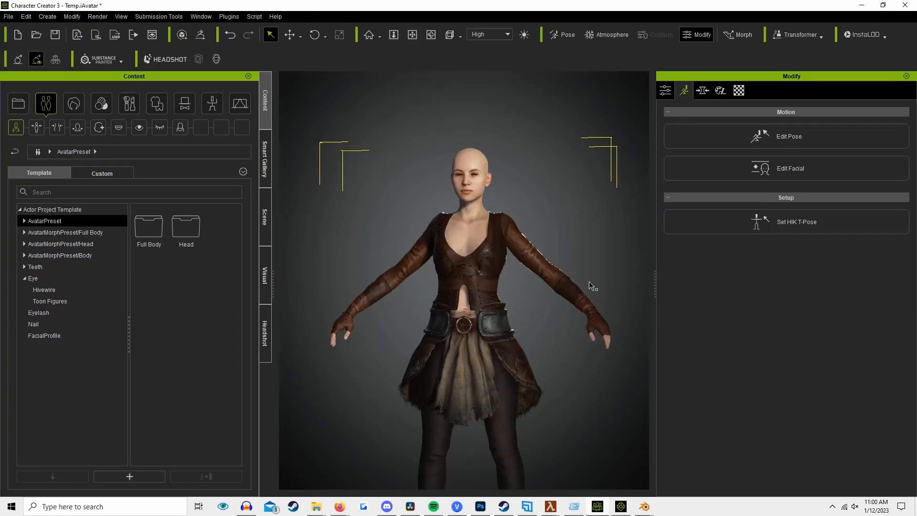
{"action": "scroll", "coordinate": [588, 281], "scroll_direction": "down", "scroll_amount": 1}
{"action": "left_click", "coordinate": [9, 16]}
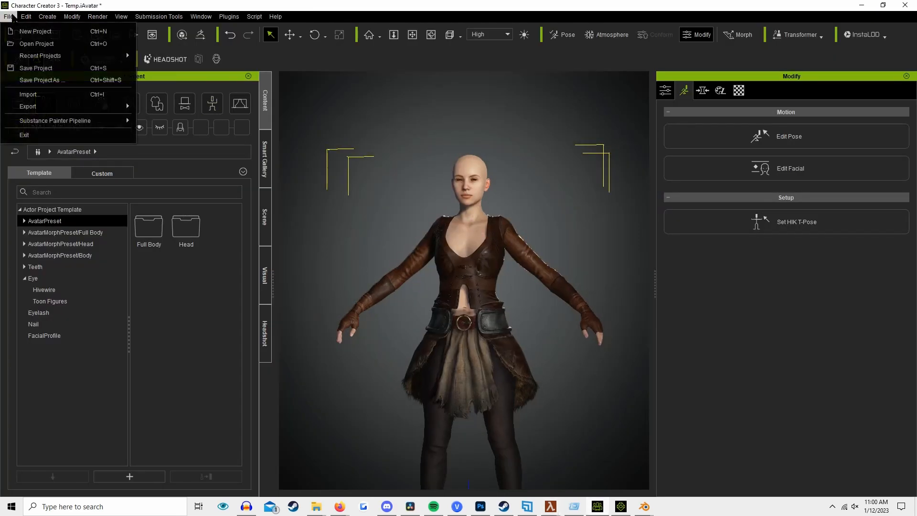
{"action": "mouse_move", "coordinate": [54, 106]}
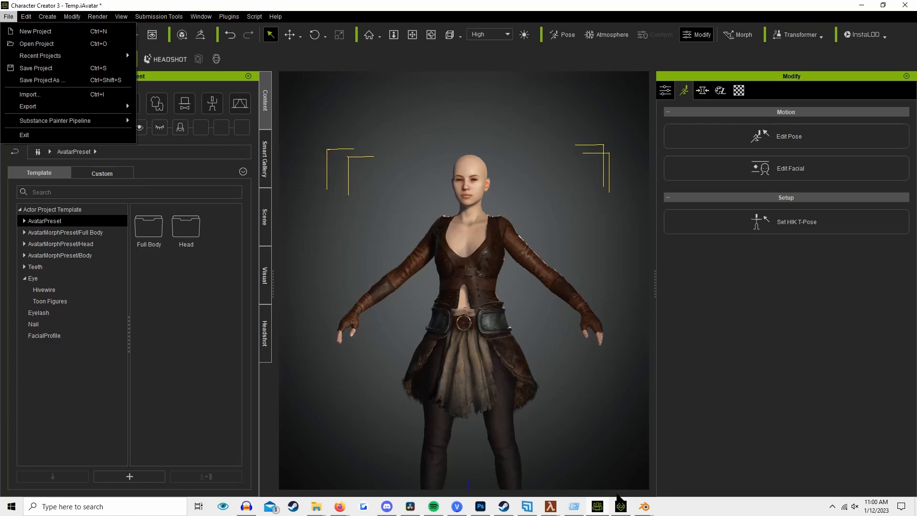
Switch to iClone 7, move to frame 215, select the character and open the Face Key editor for it.
{"action": "left_click", "coordinate": [621, 506]}
{"action": "left_click", "coordinate": [193, 396]}
{"action": "scroll", "coordinate": [464, 188], "scroll_direction": "up", "scroll_amount": 1}
{"action": "left_click", "coordinate": [494, 179]}
{"action": "scroll", "coordinate": [575, 116], "scroll_direction": "up", "scroll_amount": 4}
{"action": "left_click", "coordinate": [734, 68]}
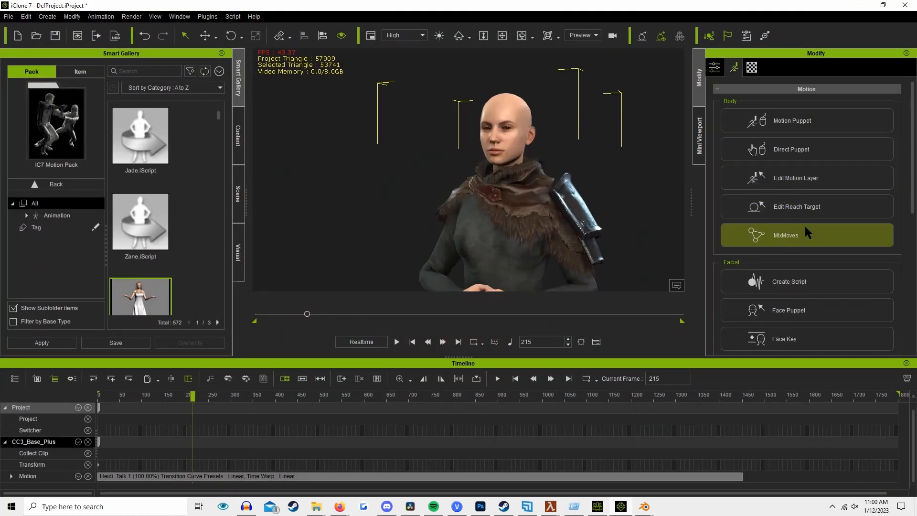
{"action": "left_click", "coordinate": [779, 336]}
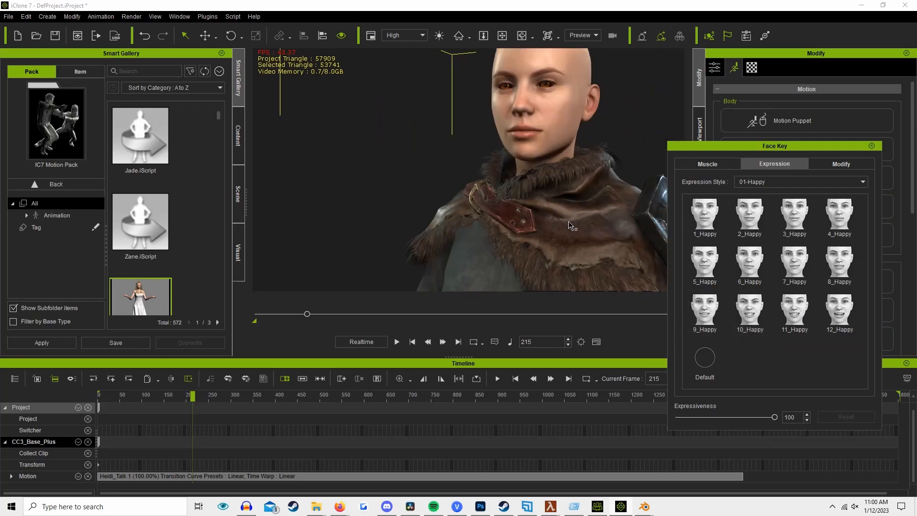
Try the 1_Happy expression and undo it, then apply 9_Happy at frame 111 with expressiveness 78.
{"action": "left_click", "coordinate": [695, 222]}
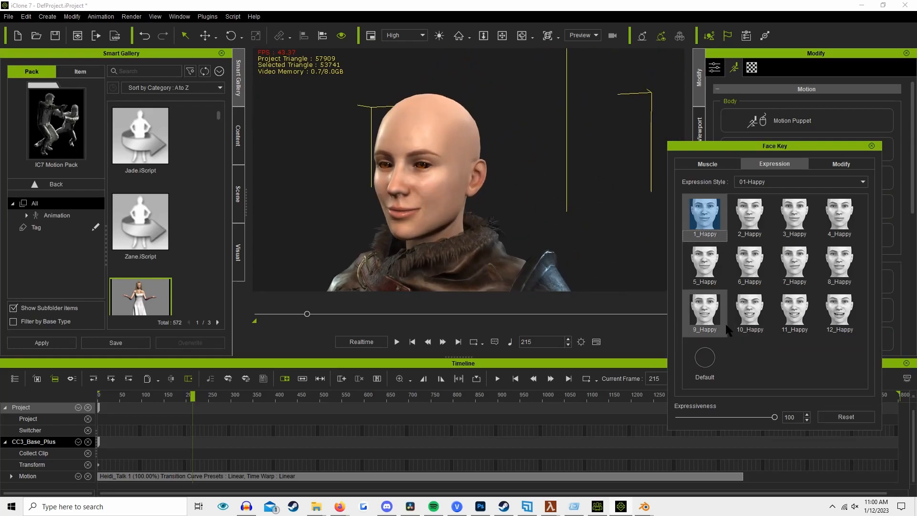
{"action": "key", "text": "ctrl+z"}
{"action": "left_click_drag", "start_coordinate": [177, 396], "coordinate": [146, 397]}
{"action": "left_click", "coordinate": [704, 309]}
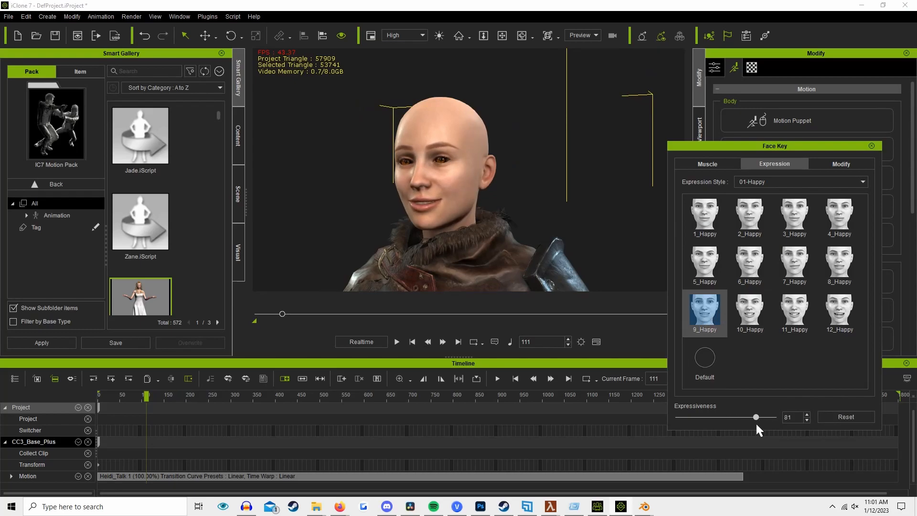
At frame 214, apply the 6_Fear expression from the 10-ExPlus Fear Surprise style, with the face framed from the front.
{"action": "left_click_drag", "start_coordinate": [182, 397], "coordinate": [192, 397]}
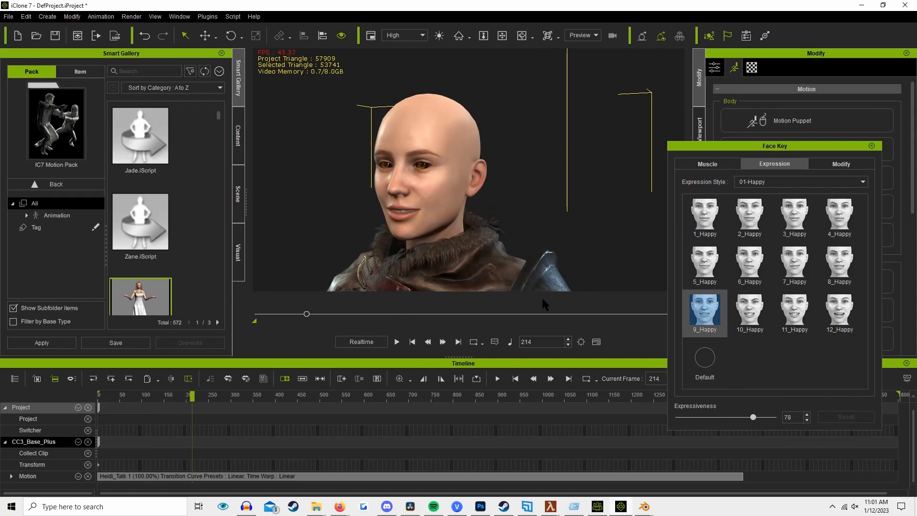
{"action": "left_click", "coordinate": [765, 182]}
{"action": "left_click", "coordinate": [769, 260]}
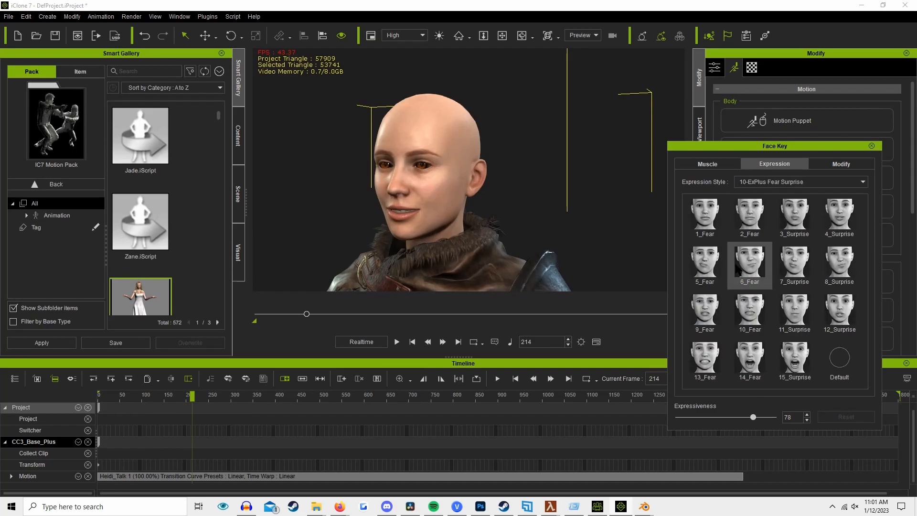
{"action": "left_click", "coordinate": [740, 271]}
{"action": "scroll", "coordinate": [376, 211], "scroll_direction": "up", "scroll_amount": 3}
{"action": "scroll", "coordinate": [376, 211], "scroll_direction": "down", "scroll_amount": 2}
{"action": "right_click_drag", "start_coordinate": [377, 211], "coordinate": [268, 392]}
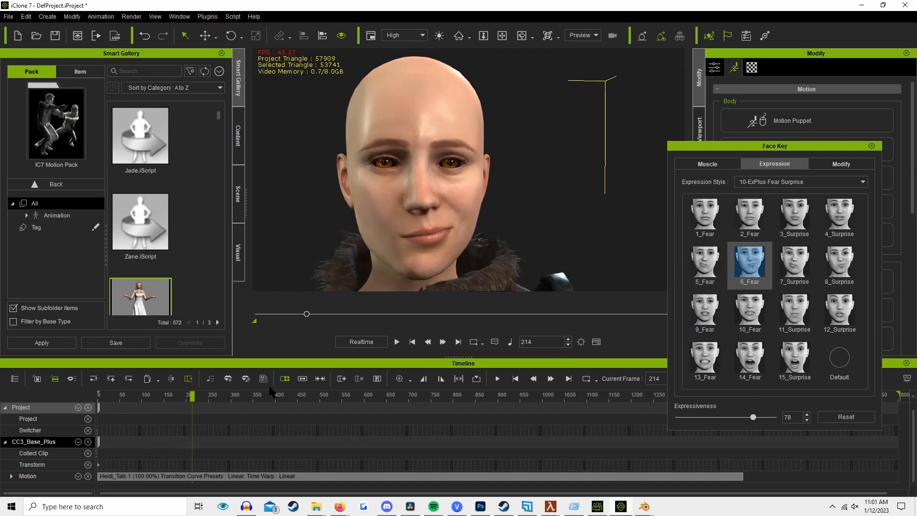
Play the facial animation from the earlier frames and apply the 7_Surprise expression at frame 342.
{"action": "left_click", "coordinate": [133, 397]}
{"action": "key", "text": "space"}
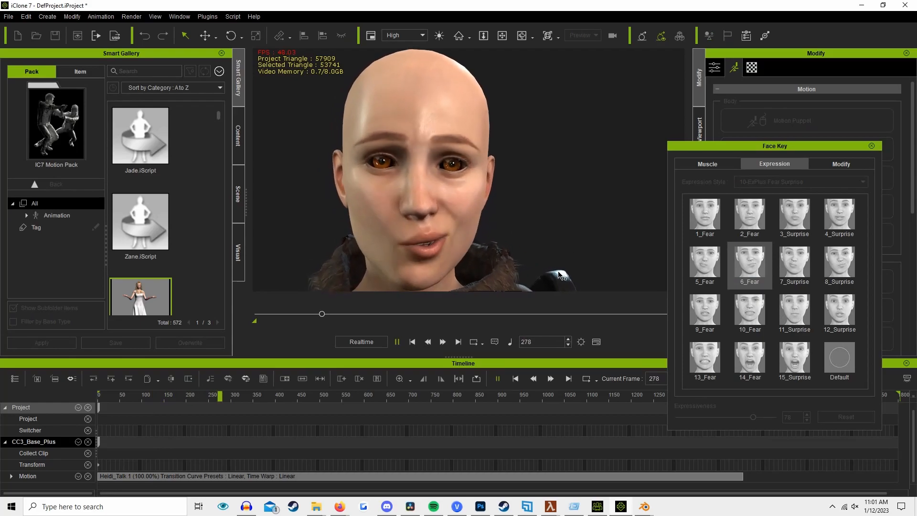
{"action": "left_click", "coordinate": [794, 262]}
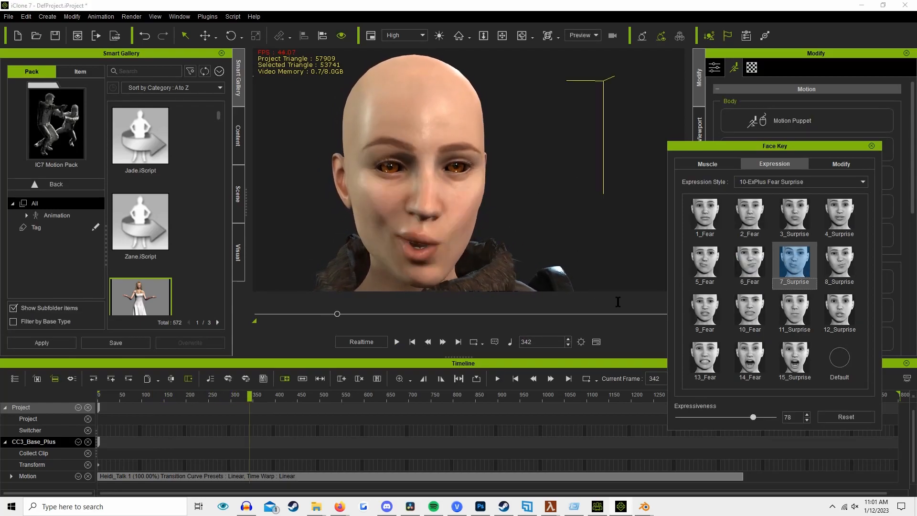
Replay the section containing the surprise expression, and apply 10_Fear at frame 404 with expressiveness 35.
{"action": "left_click", "coordinate": [209, 396]}
{"action": "key", "text": "space"}
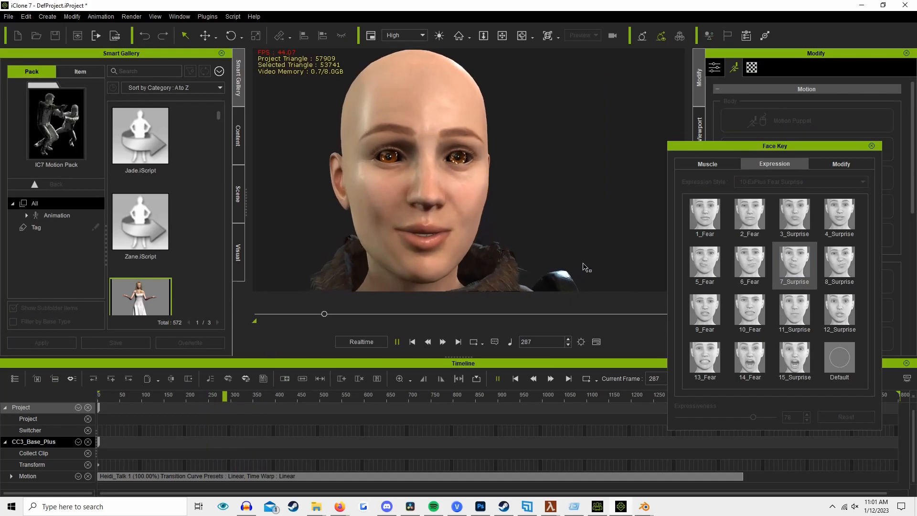
{"action": "key", "text": "space"}
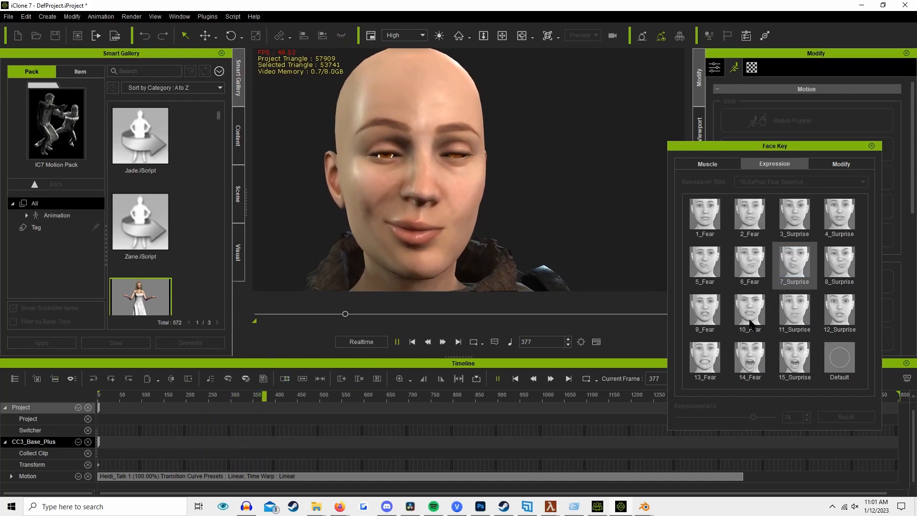
{"action": "left_click", "coordinate": [743, 322]}
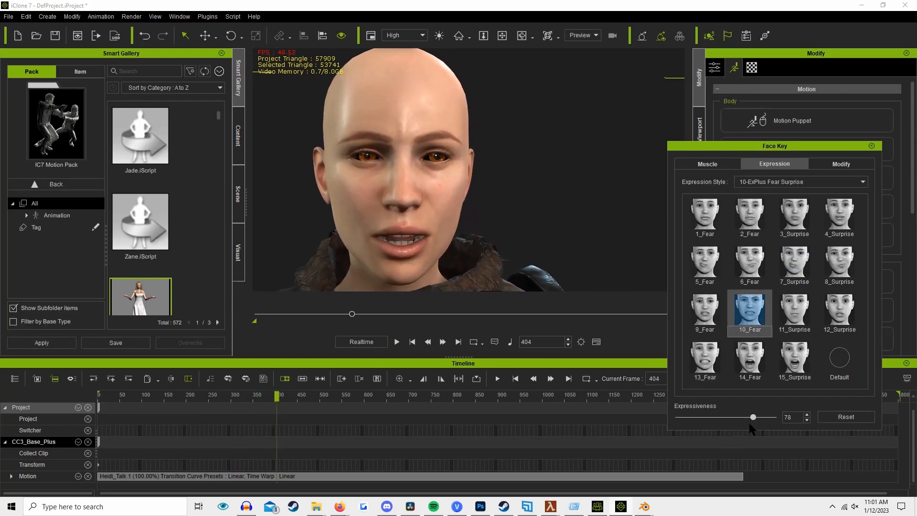
{"action": "left_click_drag", "start_coordinate": [744, 417], "coordinate": [691, 418]}
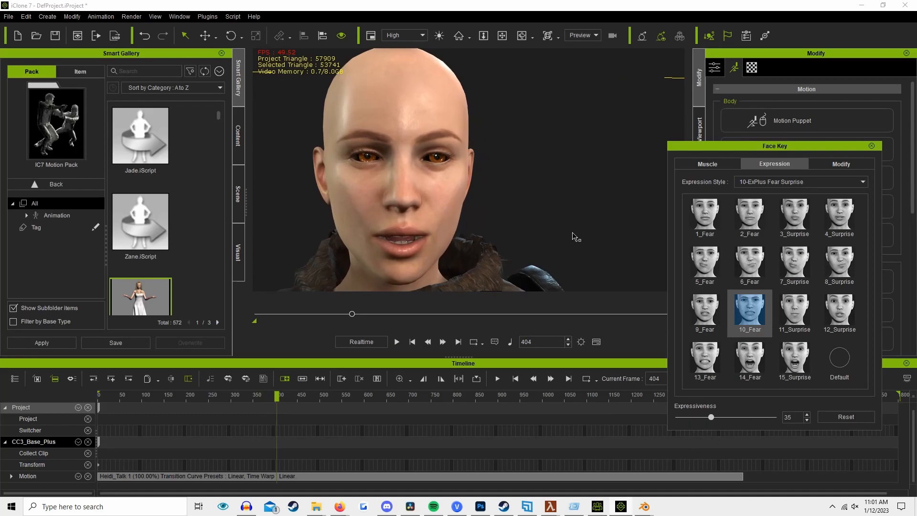
Close the Face Key editor and briefly view the Motion Puppet tool with the character's upper body in view.
{"action": "scroll", "coordinate": [558, 238], "scroll_direction": "down", "scroll_amount": 5}
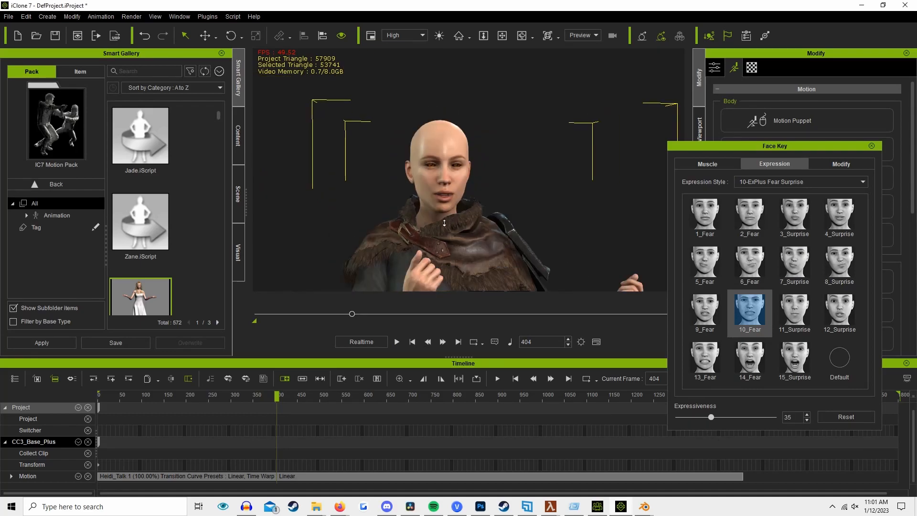
{"action": "scroll", "coordinate": [444, 223], "scroll_direction": "down", "scroll_amount": 5}
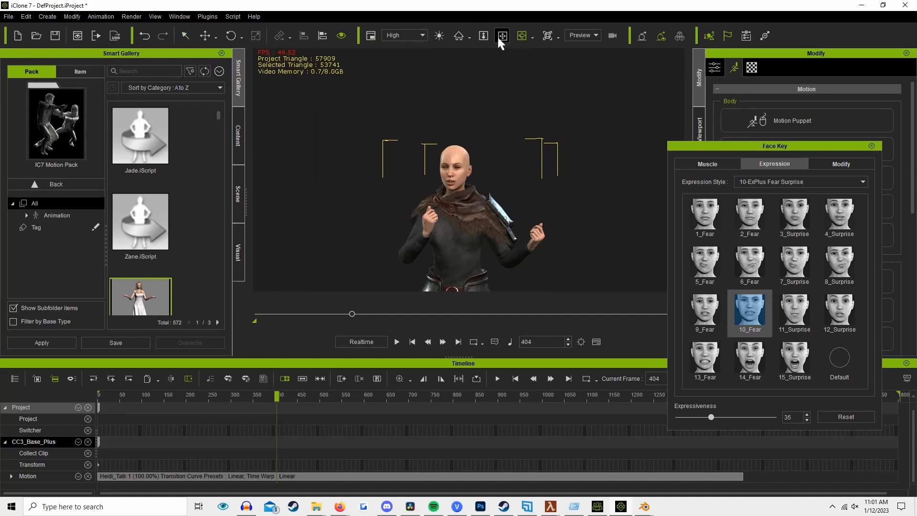
{"action": "left_click", "coordinate": [871, 146]}
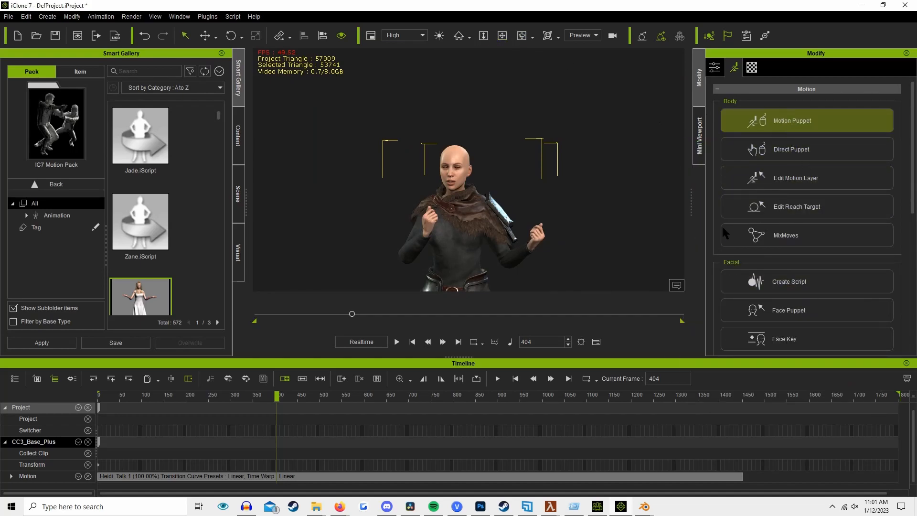
{"action": "scroll", "coordinate": [460, 223], "scroll_direction": "up", "scroll_amount": 3}
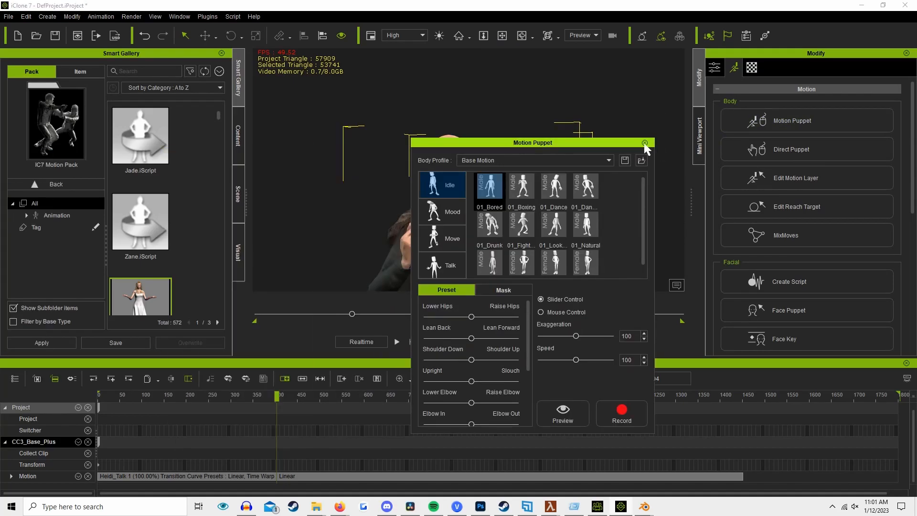
{"action": "left_click", "coordinate": [646, 144]}
Open Edit Motion Layer for the character at frame 404, leaving the upper body clear for bone editing.
{"action": "left_click", "coordinate": [831, 189]}
{"action": "middle_click_drag", "start_coordinate": [516, 204], "coordinate": [517, 145]}
{"action": "scroll", "coordinate": [516, 145], "scroll_direction": "up", "scroll_amount": 5}
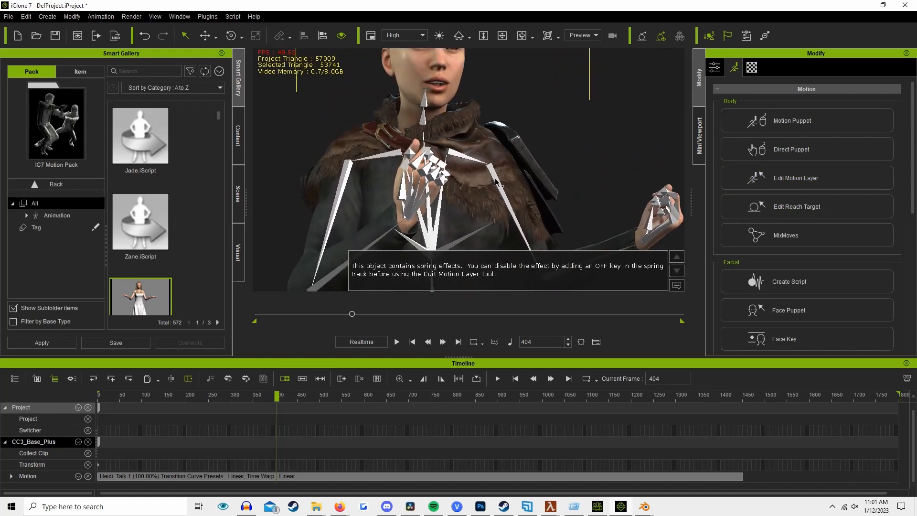
{"action": "scroll", "coordinate": [491, 162], "scroll_direction": "down", "scroll_amount": 4}
{"action": "scroll", "coordinate": [489, 131], "scroll_direction": "up", "scroll_amount": 2}
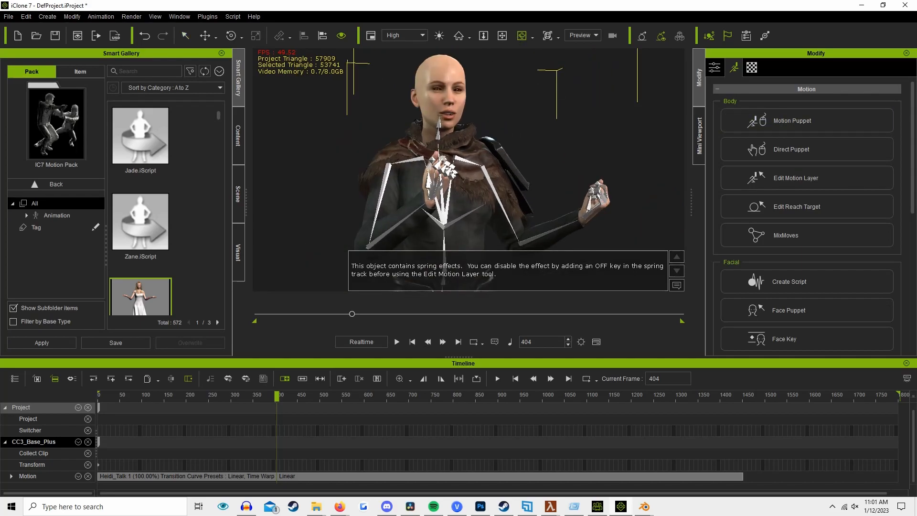
{"action": "left_click", "coordinate": [796, 178]}
{"action": "left_click_drag", "start_coordinate": [681, 82], "coordinate": [731, 88]}
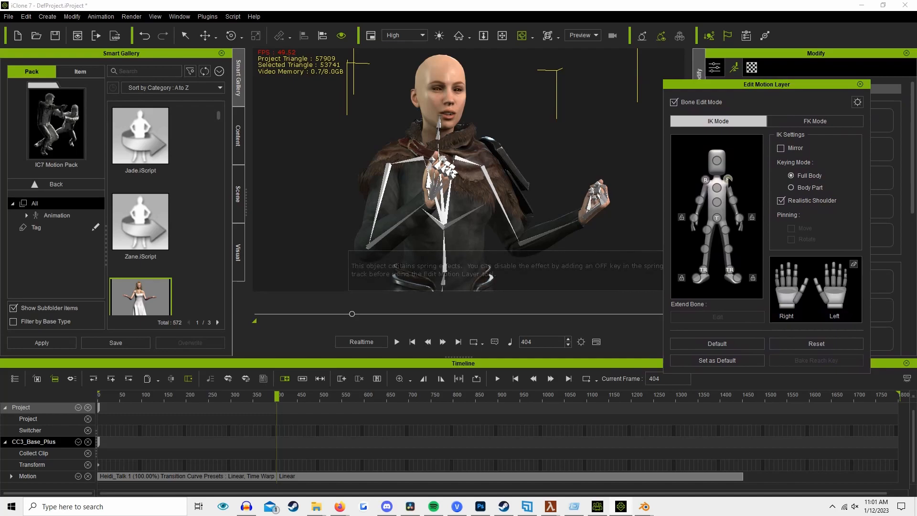
Try adjusting the character's left upper arm bone at frame 404, and undo the change.
{"action": "right_click_drag", "start_coordinate": [518, 177], "coordinate": [494, 176]}
{"action": "left_click_drag", "start_coordinate": [497, 152], "coordinate": [405, 288]}
{"action": "key", "text": "ctrl+z"}
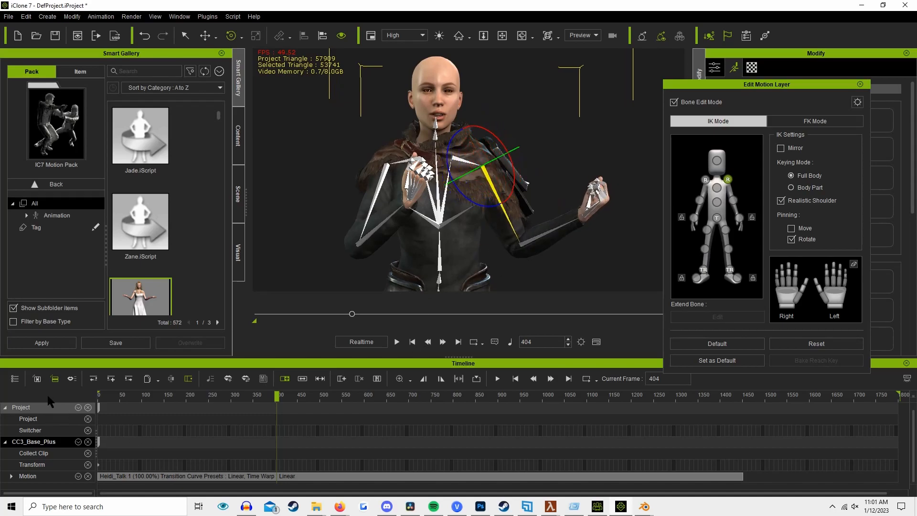
Check the list of objects available as timeline tracks and move the playhead to frame 587.
{"action": "left_click", "coordinate": [15, 379]}
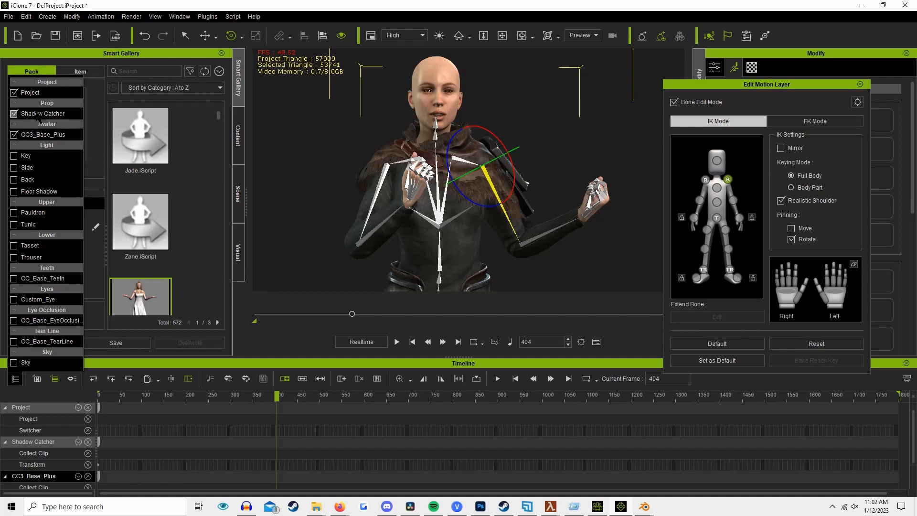
{"action": "left_click", "coordinate": [504, 508]}
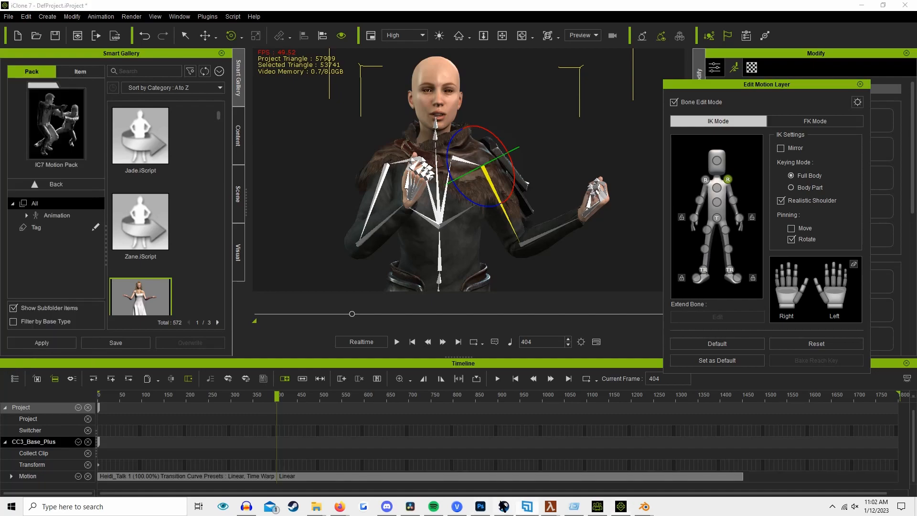
{"action": "left_click", "coordinate": [412, 406]}
{"action": "left_click_drag", "start_coordinate": [413, 395], "coordinate": [358, 394]}
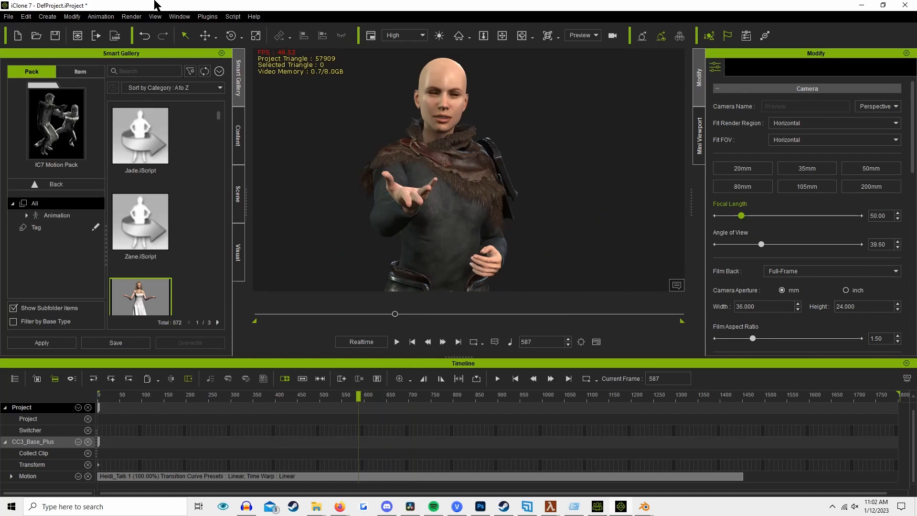
Select the character and review its FBX export settings with the Blender preset, leaving without exporting.
{"action": "left_click", "coordinate": [401, 177]}
{"action": "left_click", "coordinate": [8, 16]}
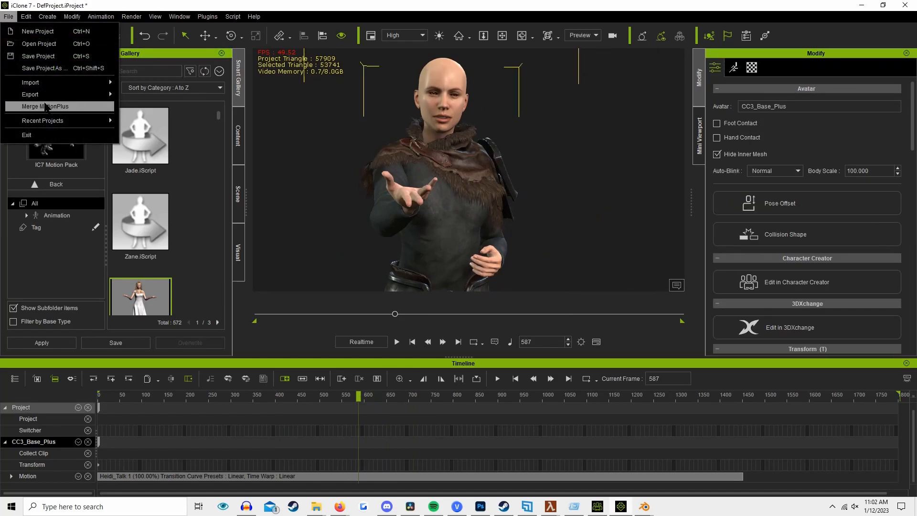
{"action": "mouse_move", "coordinate": [67, 94]}
{"action": "left_click", "coordinate": [153, 109]}
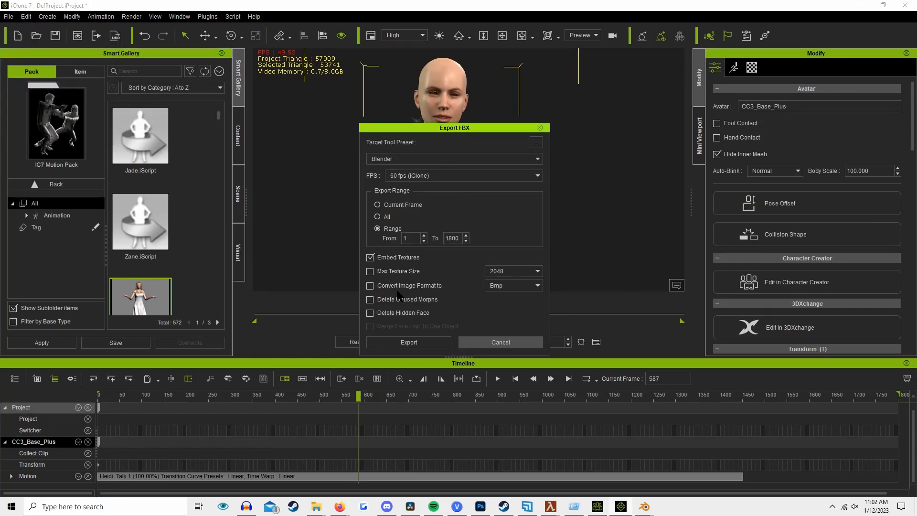
{"action": "key", "text": "Escape"}
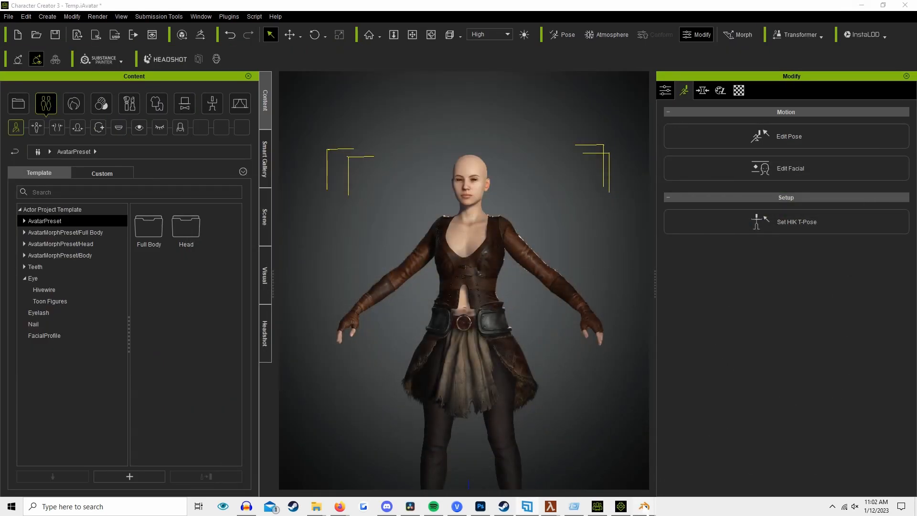
Switch to Blender and inspect the Collection.dmx and Armature|CC3_Base_Plus_TempMotion.dmx entries in the Source Engine exportables.
{"action": "mouse_move", "coordinate": [644, 506]}
{"action": "left_click", "coordinate": [692, 461]}
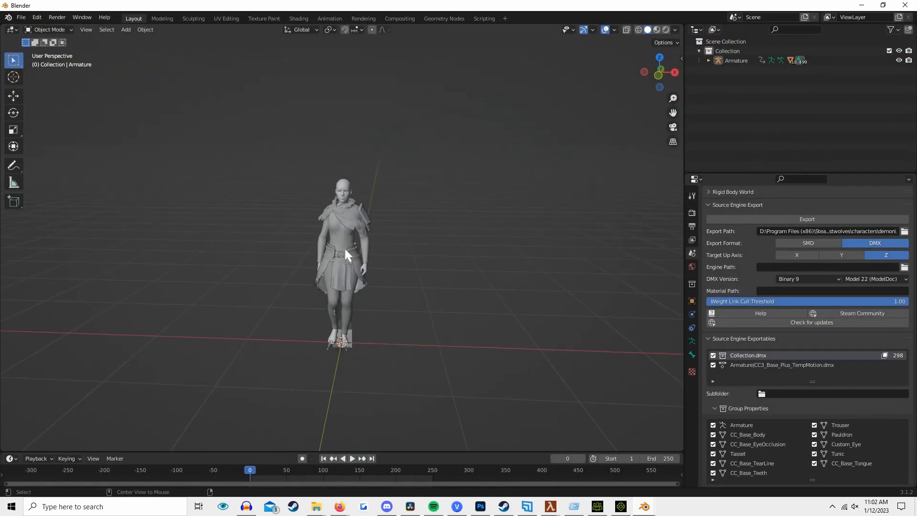
{"action": "middle_click_drag", "start_coordinate": [324, 253], "coordinate": [418, 307]}
{"action": "scroll", "coordinate": [416, 307], "scroll_direction": "up", "scroll_amount": 2}
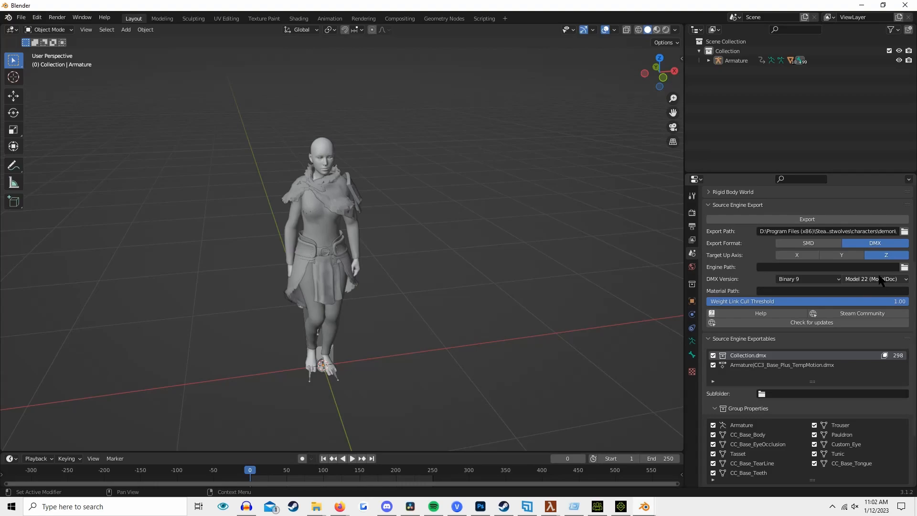
{"action": "scroll", "coordinate": [858, 368], "scroll_direction": "down", "scroll_amount": 4}
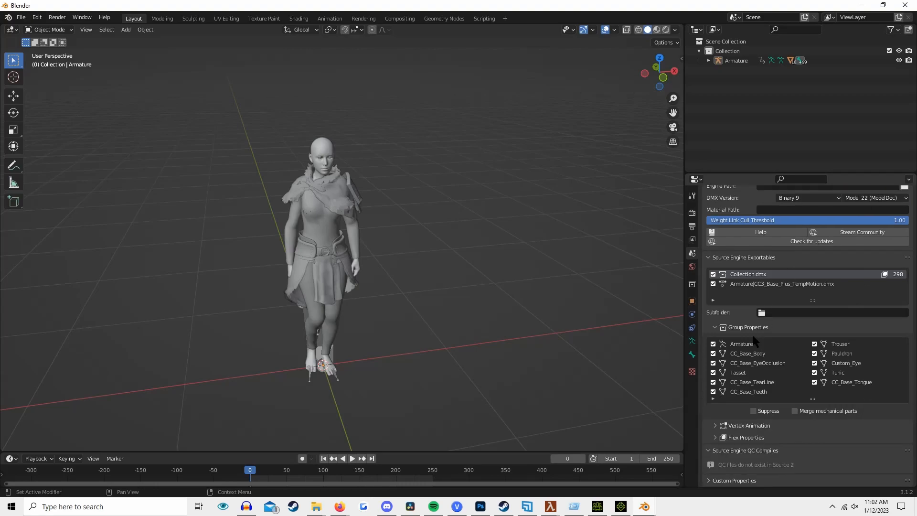
{"action": "left_click", "coordinate": [781, 284]}
{"action": "scroll", "coordinate": [764, 287], "scroll_direction": "up", "scroll_amount": 4}
{"action": "left_click", "coordinate": [775, 354]}
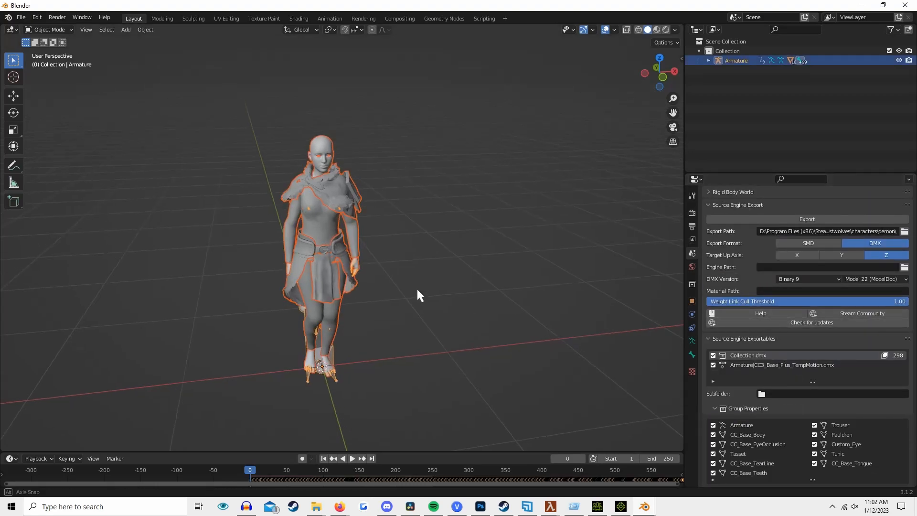
{"action": "middle_click_drag", "start_coordinate": [417, 291], "coordinate": [372, 276]}
{"action": "left_click", "coordinate": [800, 366]}
View the character in wireframe shading and return to solid shading.
{"action": "middle_click_drag", "start_coordinate": [509, 244], "coordinate": [636, 191]}
{"action": "scroll", "coordinate": [475, 272], "scroll_direction": "down", "scroll_amount": 3}
{"action": "key", "text": "z"}
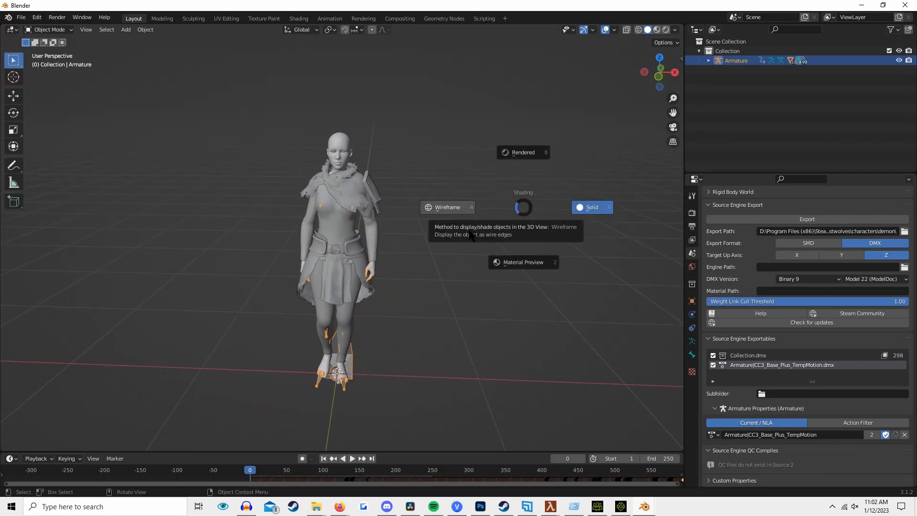
{"action": "key", "text": "Escape"}
{"action": "scroll", "coordinate": [405, 234], "scroll_direction": "down", "scroll_amount": 3}
{"action": "key", "text": "z"}
{"action": "middle_click_drag", "start_coordinate": [405, 233], "coordinate": [401, 215]}
{"action": "left_click", "coordinate": [353, 230]}
{"action": "scroll", "coordinate": [405, 223], "scroll_direction": "up", "scroll_amount": 5}
{"action": "left_click", "coordinate": [354, 213]}
{"action": "left_click", "coordinate": [469, 224]}
{"action": "scroll", "coordinate": [469, 224], "scroll_direction": "down", "scroll_amount": 1}
{"action": "key", "text": "z"}
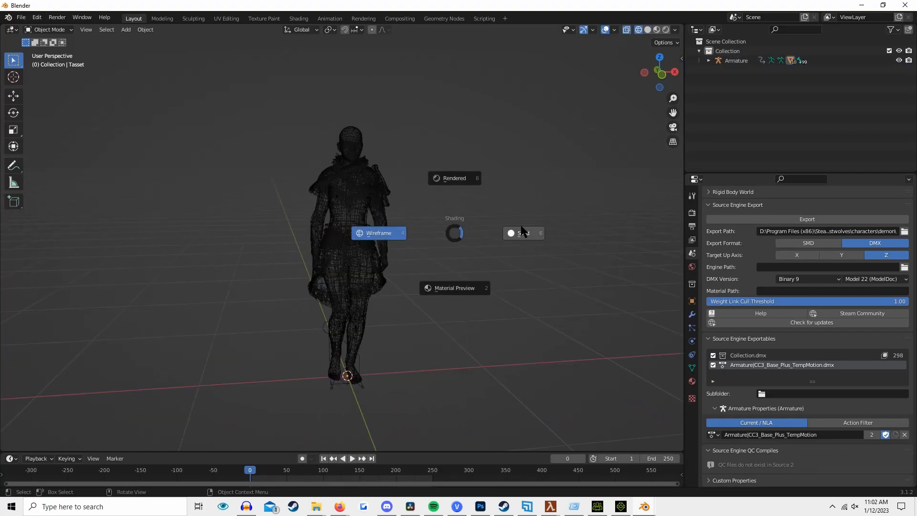
{"action": "left_click", "coordinate": [560, 267]}
{"action": "mouse_move", "coordinate": [560, 267]}
{"action": "middle_mouse_down"}
{"action": "mouse_move", "coordinate": [358, 300]}
{"action": "mouse_move", "coordinate": [496, 273]}
{"action": "mouse_move", "coordinate": [462, 312]}
{"action": "middle_mouse_up"}
Play and scrub the imported motion to frame 183, and select the armature's motion exportable.
{"action": "key", "text": "space"}
{"action": "left_click_drag", "start_coordinate": [310, 467], "coordinate": [368, 462]}
{"action": "key", "text": "space"}
{"action": "key", "text": "space"}
{"action": "scroll", "coordinate": [412, 145], "scroll_direction": "up", "scroll_amount": 3}
{"action": "middle_click_drag", "start_coordinate": [460, 188], "coordinate": [549, 225]}
{"action": "left_click", "coordinate": [841, 365]}
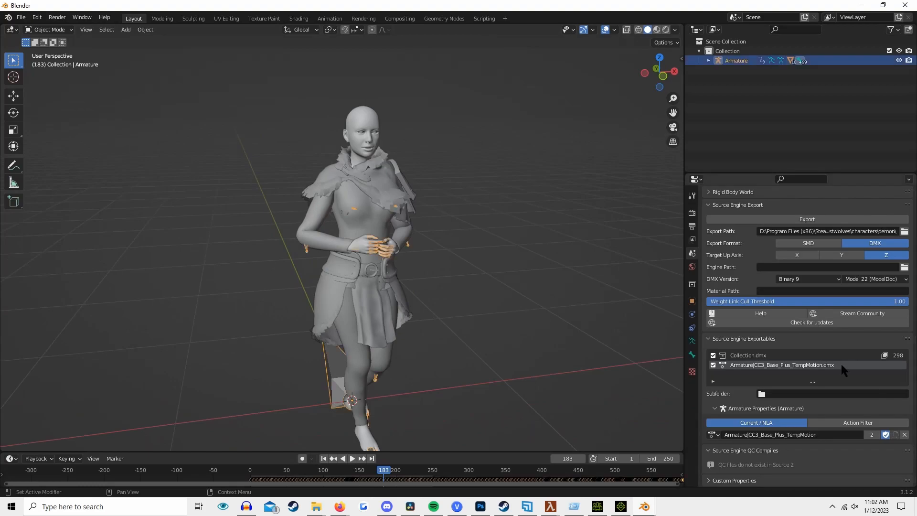
{"action": "left_click", "coordinate": [854, 5]}
{"action": "mouse_move", "coordinate": [550, 508]}
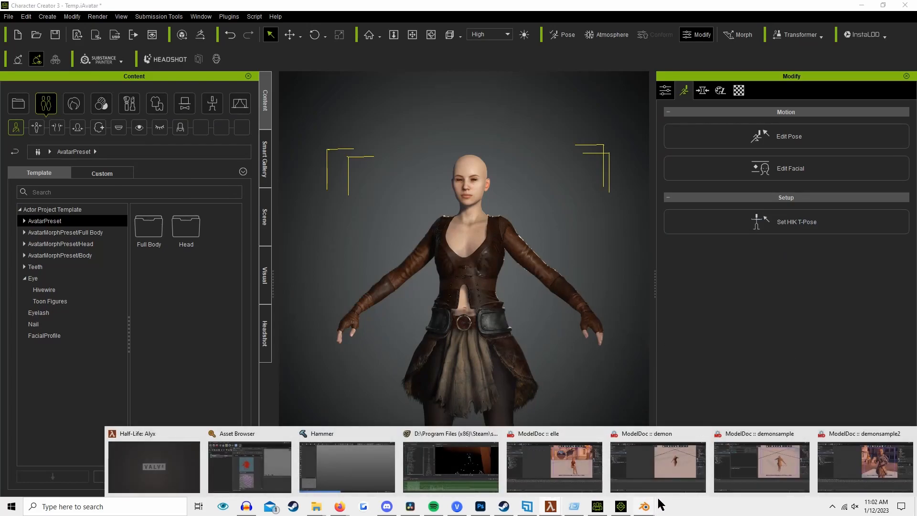
{"action": "mouse_move", "coordinate": [646, 509]}
{"action": "left_click", "coordinate": [669, 470]}
{"action": "middle_click_drag", "start_coordinate": [512, 287], "coordinate": [445, 314]}
{"action": "left_click", "coordinate": [440, 291]}
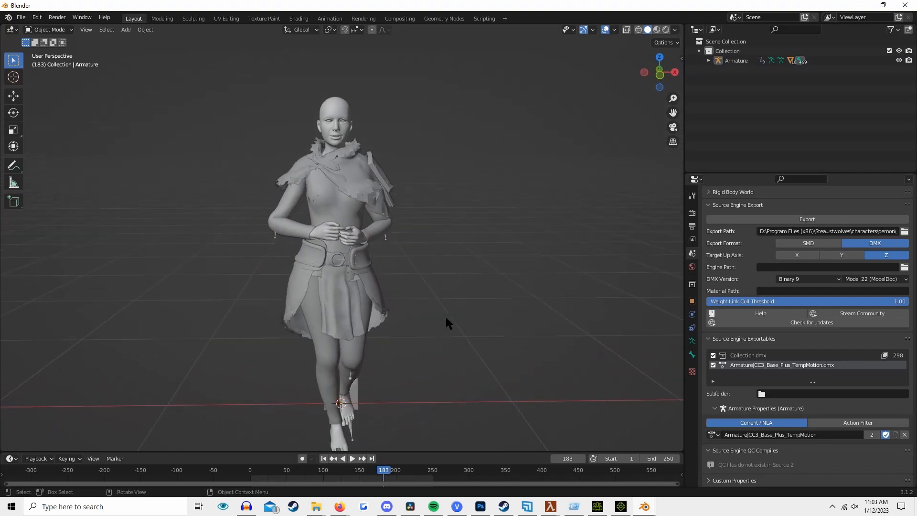
{"action": "middle_click_drag", "start_coordinate": [549, 277], "coordinate": [485, 313]}
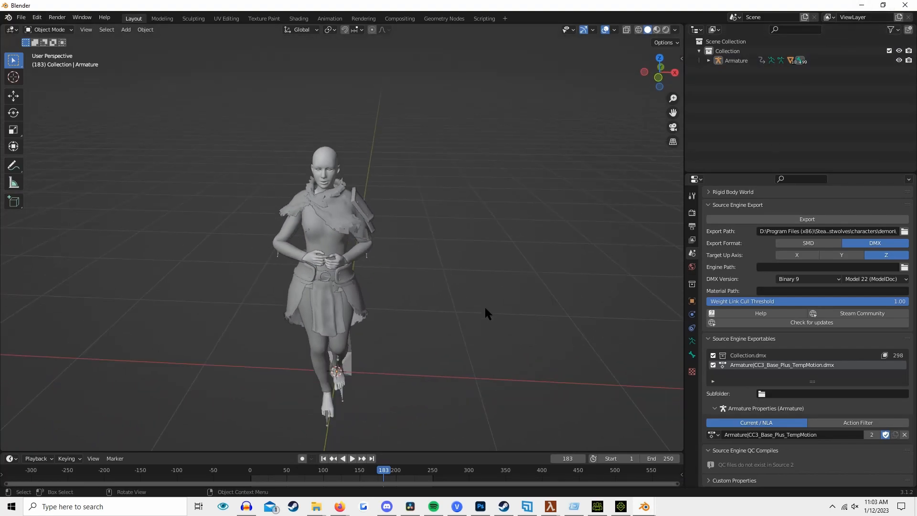
Select the armature and look at the FBX option among the available export formats, without exporting.
{"action": "left_click", "coordinate": [374, 212]}
{"action": "left_click", "coordinate": [21, 17]}
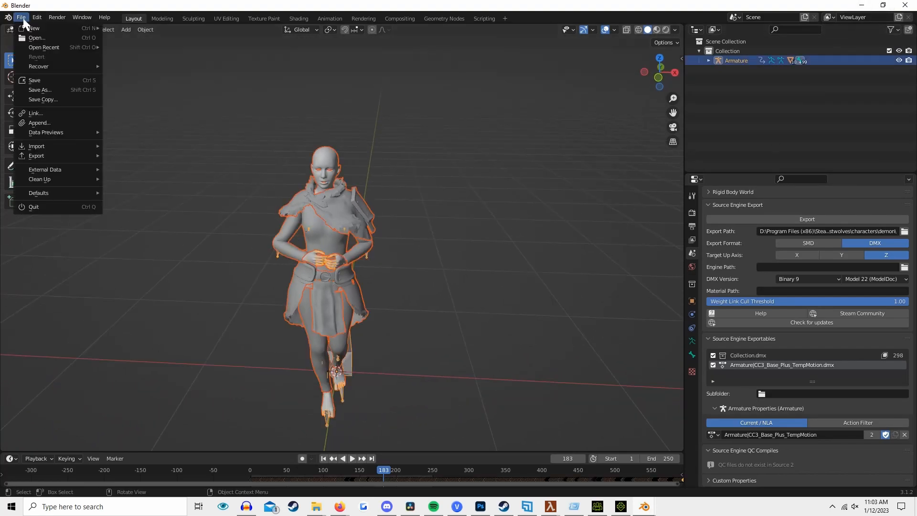
{"action": "mouse_move", "coordinate": [55, 159]}
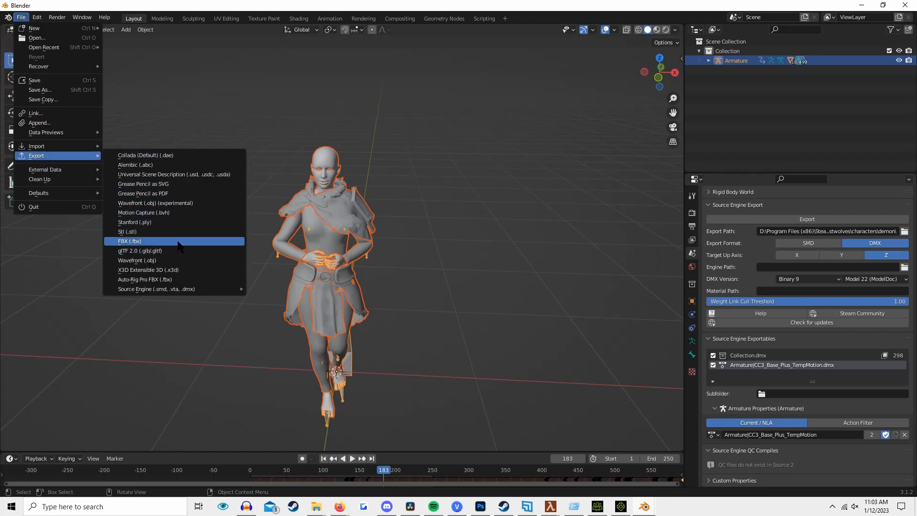
{"action": "left_click", "coordinate": [736, 98]}
Leave Blender, check the character in iClone, and switch to the demonsample2 model in ModelDoc.
{"action": "left_click", "coordinate": [858, 7]}
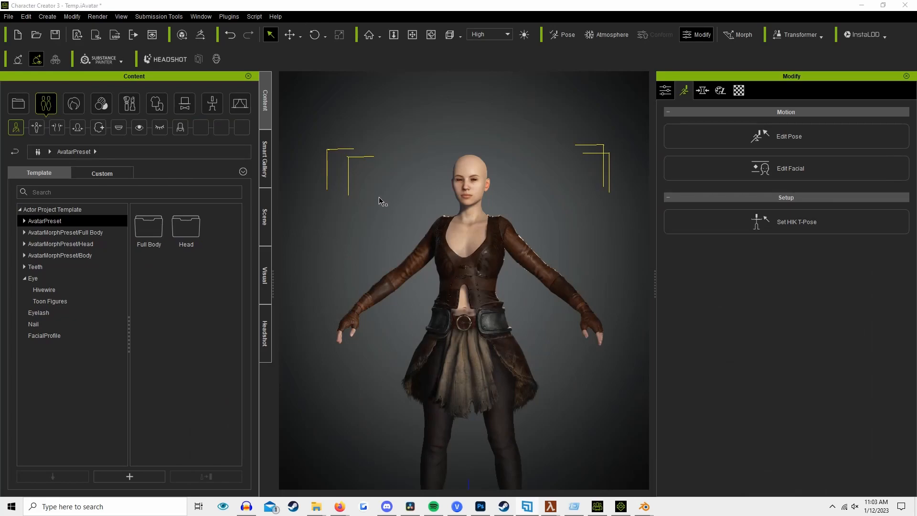
{"action": "left_click", "coordinate": [638, 505]}
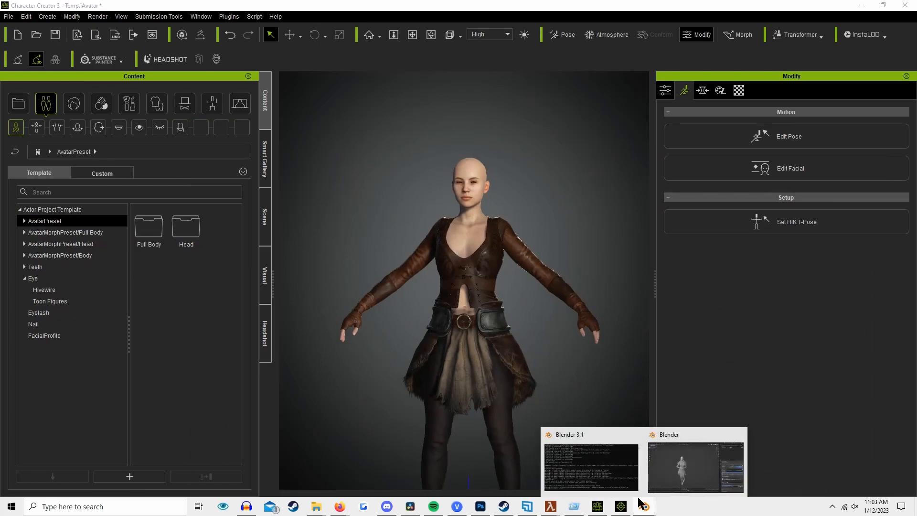
{"action": "left_click", "coordinate": [622, 506]}
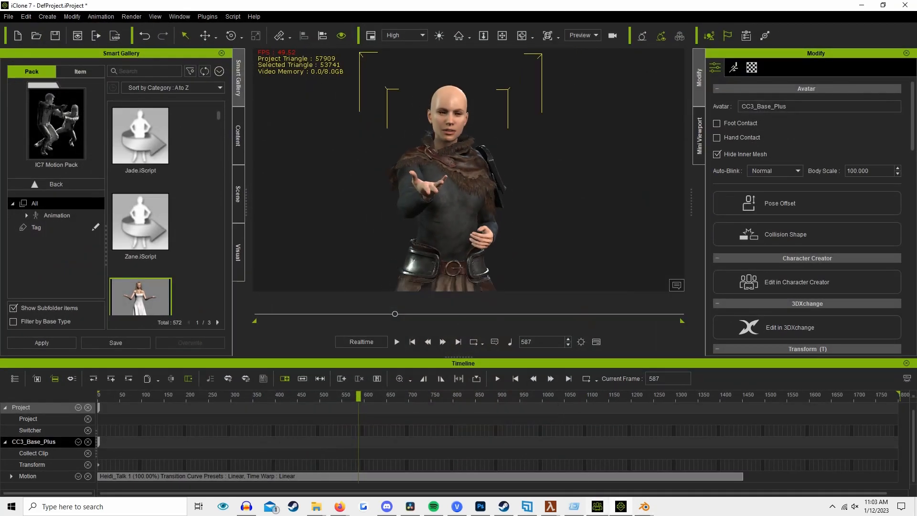
{"action": "left_click", "coordinate": [551, 506]}
{"action": "left_click", "coordinate": [826, 463]}
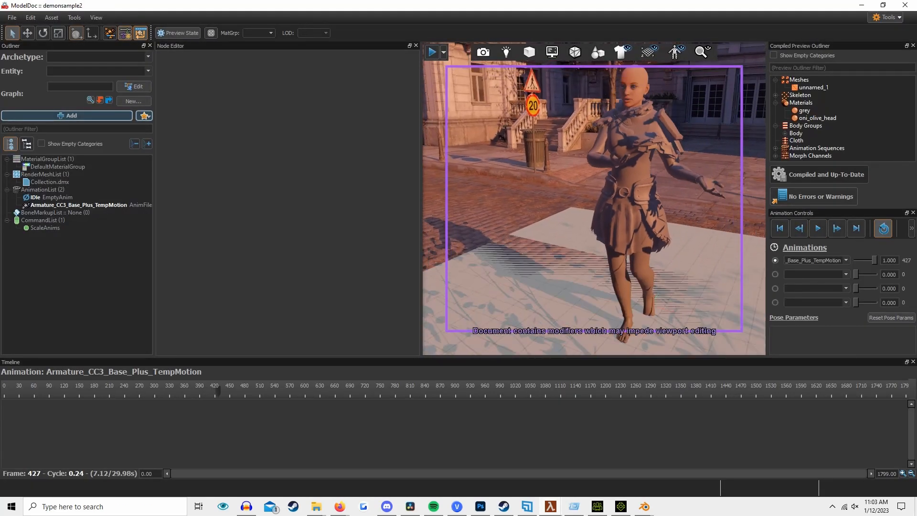
Frame the demonsample2 character closer and preview its Armature_CC3_Base_Plus_TempMotion animation by scrubbing and playing it.
{"action": "left_click_drag", "start_coordinate": [160, 391], "coordinate": [482, 394]}
{"action": "key", "text": "w"}
{"action": "right_click_drag", "start_coordinate": [598, 210], "coordinate": [622, 239]}
{"action": "key", "text": "s"}
{"action": "key", "text": "w"}
{"action": "left_click", "coordinate": [334, 389]}
{"action": "left_click", "coordinate": [145, 386]}
{"action": "key", "text": "space"}
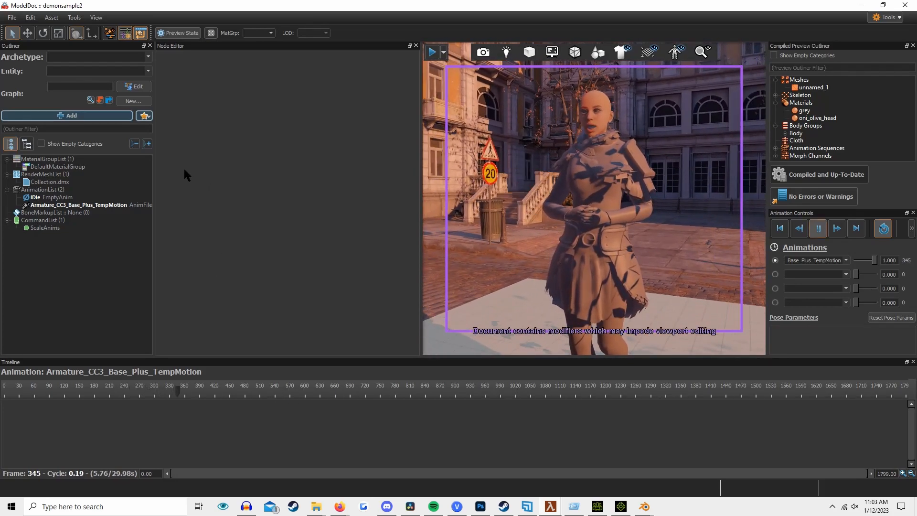
{"action": "key", "text": "space"}
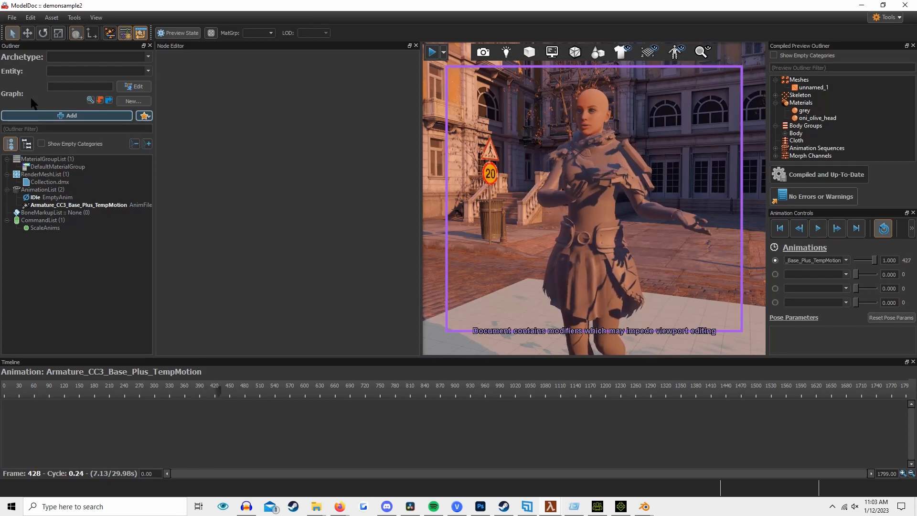
Open the recent model elle.vmdl and examine its ScaleAnims command and Elle7.dmx render mesh settings.
{"action": "left_click", "coordinate": [12, 18]}
{"action": "mouse_move", "coordinate": [54, 57]}
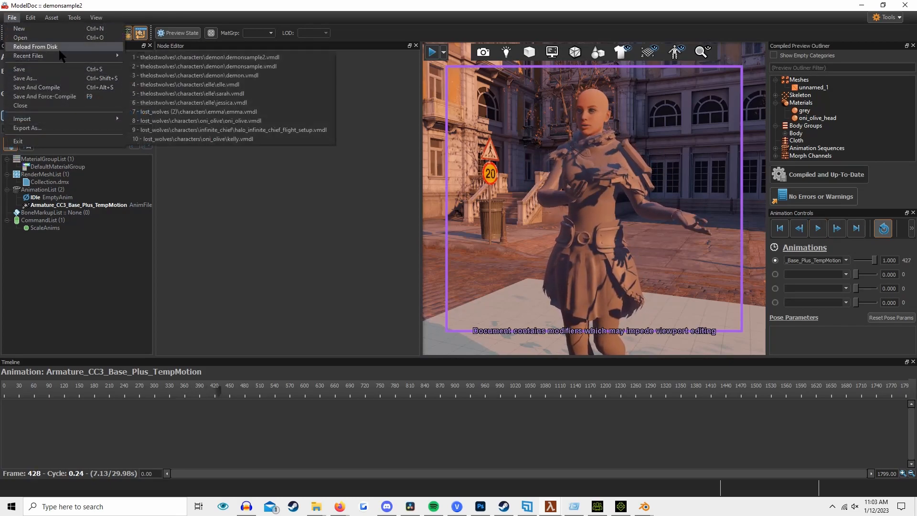
{"action": "left_click", "coordinate": [206, 85]}
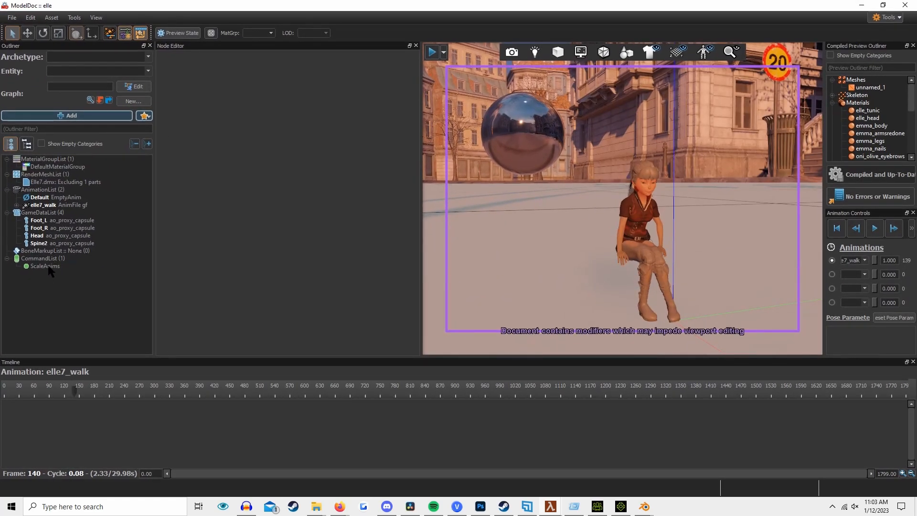
{"action": "left_click", "coordinate": [48, 266]}
{"action": "left_click", "coordinate": [67, 182]}
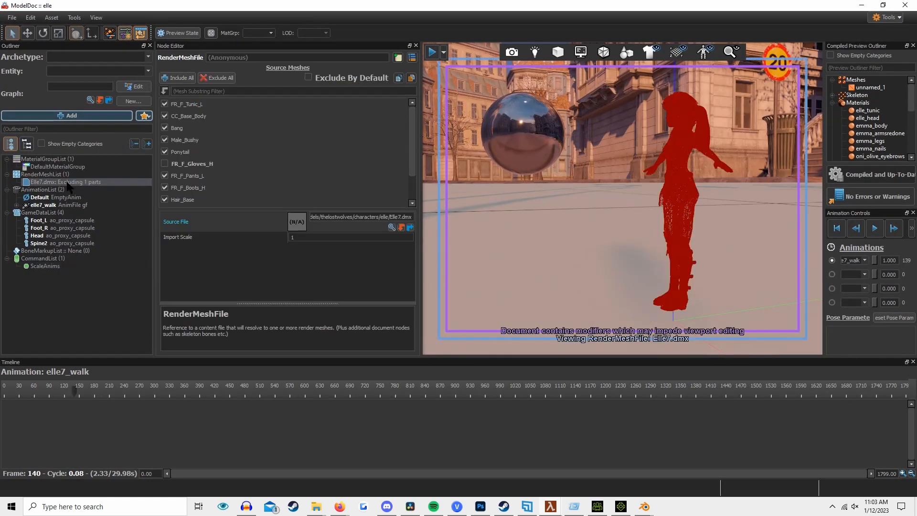
Set the Elle7.dmx render mesh's Import Scale to 100.
{"action": "left_click", "coordinate": [344, 237]}
{"action": "type", "text": "00"}
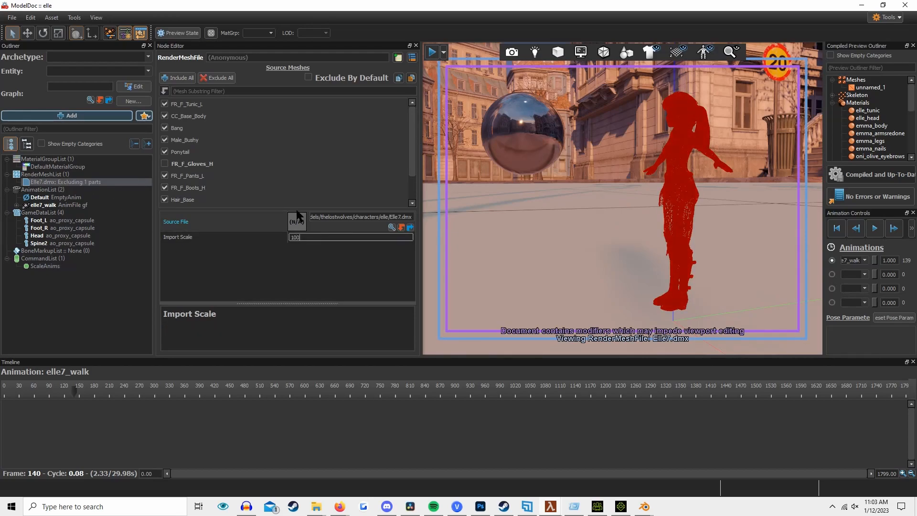
{"action": "left_click", "coordinate": [276, 254]}
Set the ScaleAnims command's scale to 100 and recompile the elle model.
{"action": "left_click", "coordinate": [94, 266]}
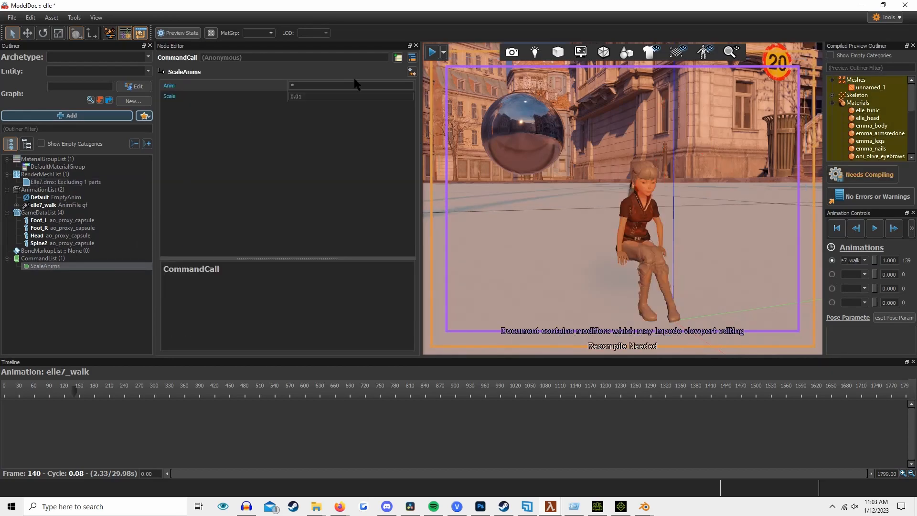
{"action": "left_click", "coordinate": [332, 97]}
{"action": "type", "text": "100"}
{"action": "left_click", "coordinate": [625, 251]}
{"action": "left_click", "coordinate": [841, 171]}
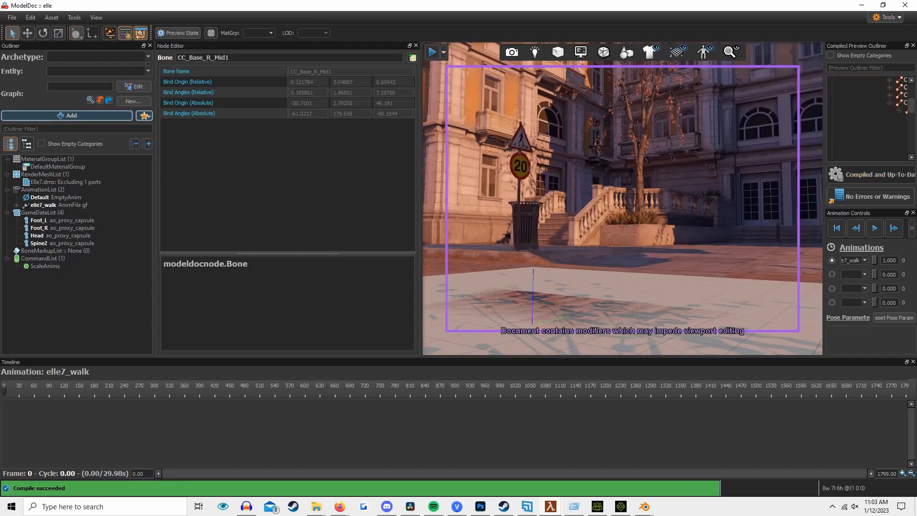
Change the Elle7.dmx render mesh's Import Scale to 1.
{"action": "mouse_move", "coordinate": [623, 198]}
{"action": "right_mouse_down"}
{"action": "mouse_move", "coordinate": [716, 191]}
{"action": "mouse_move", "coordinate": [735, 267]}
{"action": "mouse_move", "coordinate": [613, 208]}
{"action": "right_mouse_up"}
{"action": "left_click", "coordinate": [79, 268]}
{"action": "left_click", "coordinate": [69, 191]}
{"action": "left_click", "coordinate": [67, 176]}
{"action": "left_click", "coordinate": [110, 182]}
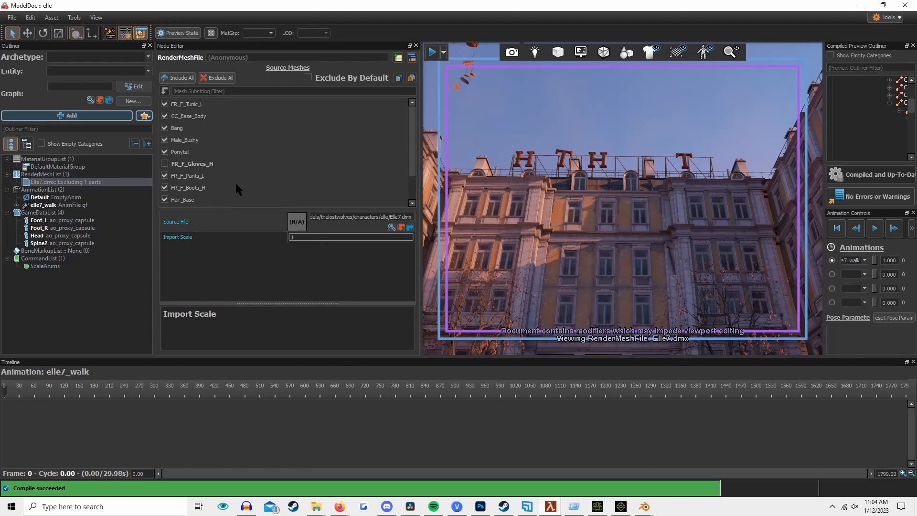
Open the ScaleAnims command's scale value for editing and recompile the elle model.
{"action": "left_click", "coordinate": [79, 266]}
{"action": "left_click", "coordinate": [320, 95]}
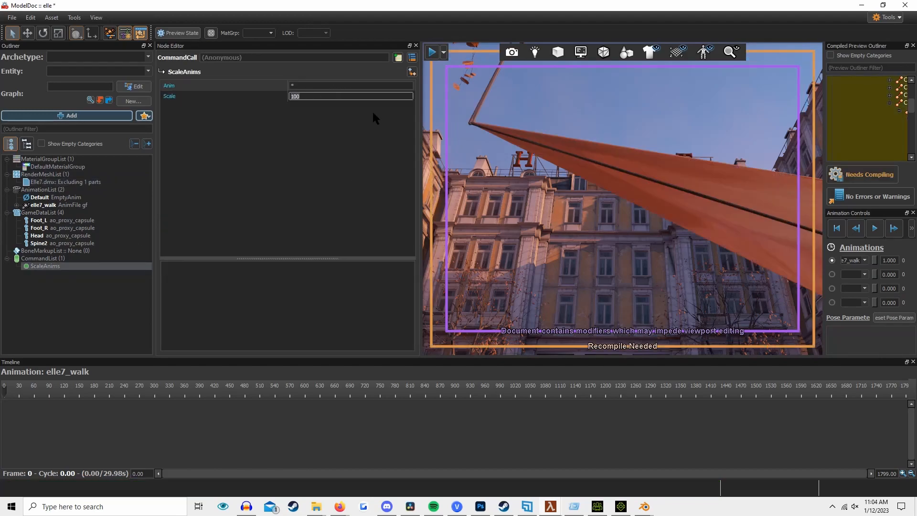
{"action": "left_click", "coordinate": [604, 218]}
{"action": "left_click", "coordinate": [852, 183]}
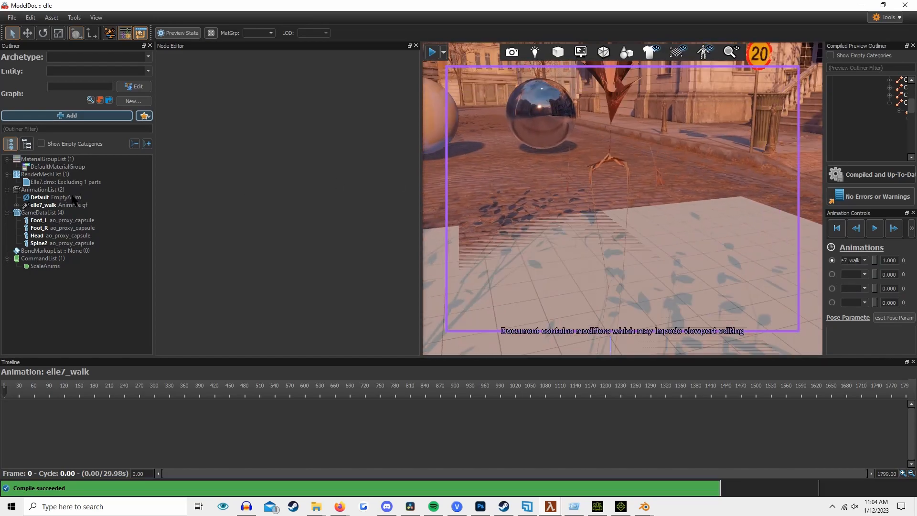
Set the Elle7.dmx render mesh's Import Scale to 10 and check the mesh size in the viewport.
{"action": "left_click", "coordinate": [43, 190]}
{"action": "left_click", "coordinate": [62, 182]}
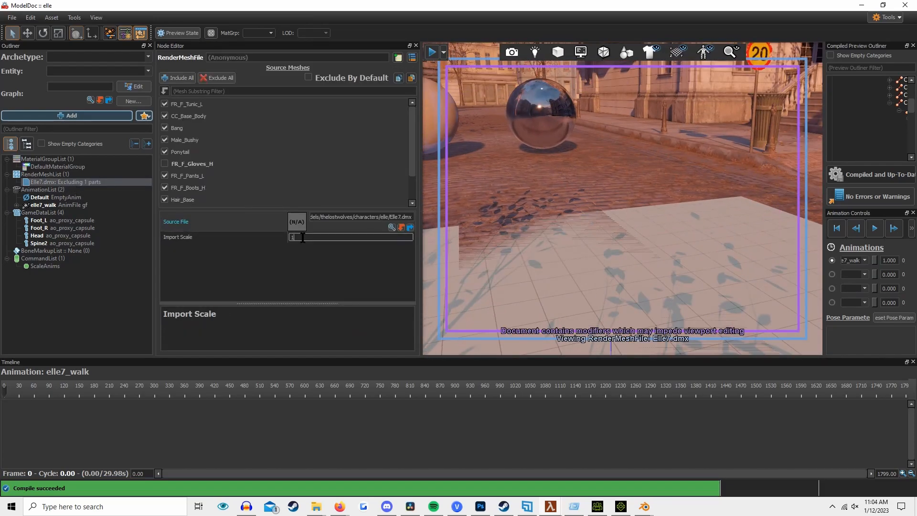
{"action": "type", "text": "0"}
{"action": "key", "text": "Return"}
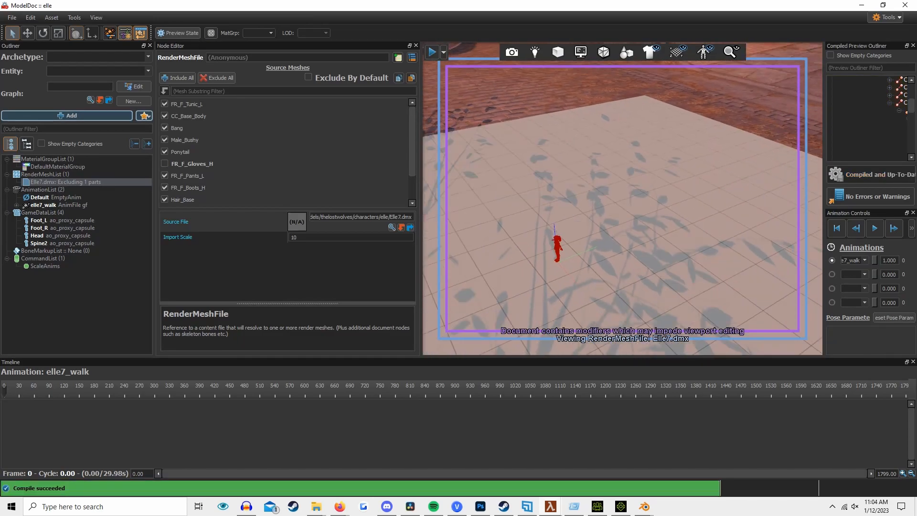
{"action": "right_click_drag", "start_coordinate": [623, 198], "coordinate": [583, 120]}
Restore the ScaleAnims scale, set the Elle7.dmx Import Scale back to 1, and save the recompiled elle model.
{"action": "left_click", "coordinate": [61, 236]}
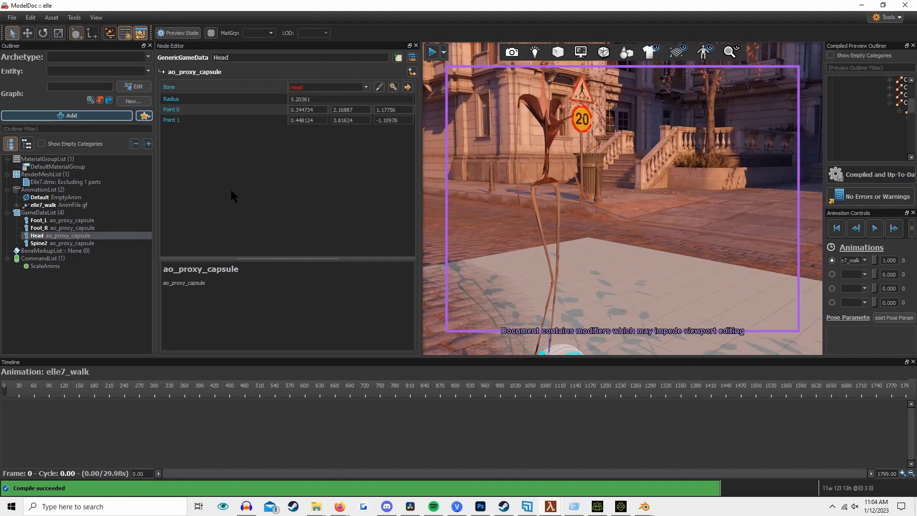
{"action": "left_click", "coordinate": [106, 265]}
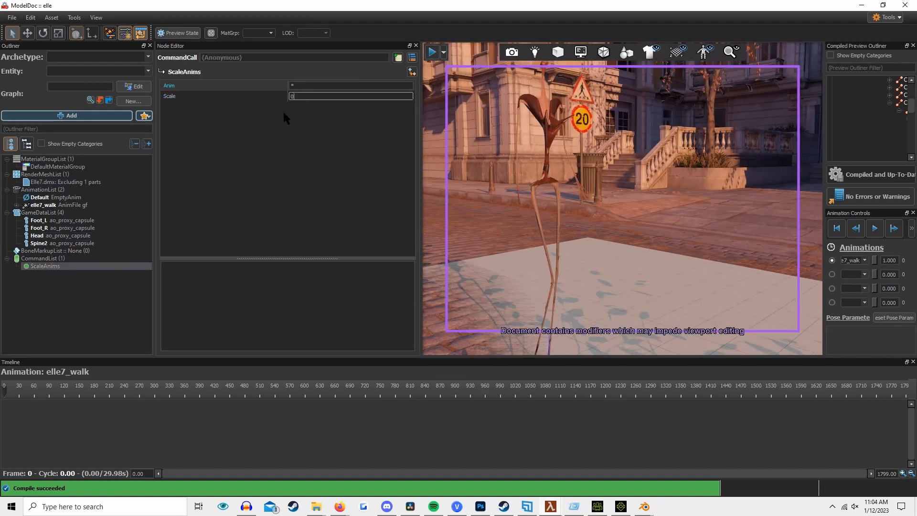
{"action": "left_click", "coordinate": [69, 182]}
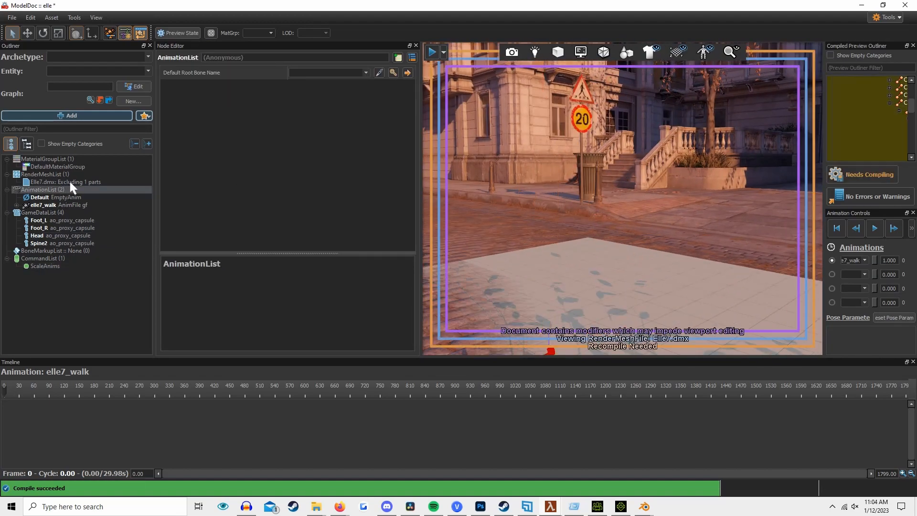
{"action": "left_click", "coordinate": [295, 266]}
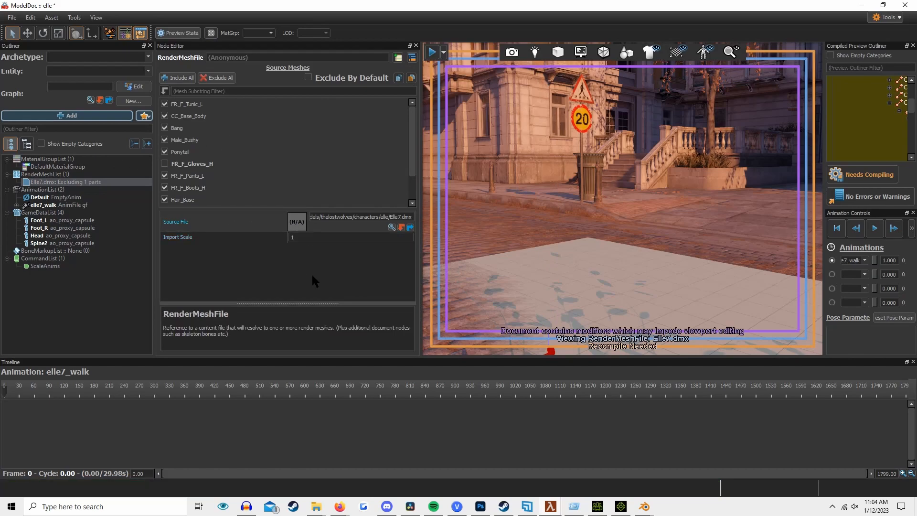
{"action": "left_click", "coordinate": [319, 236]}
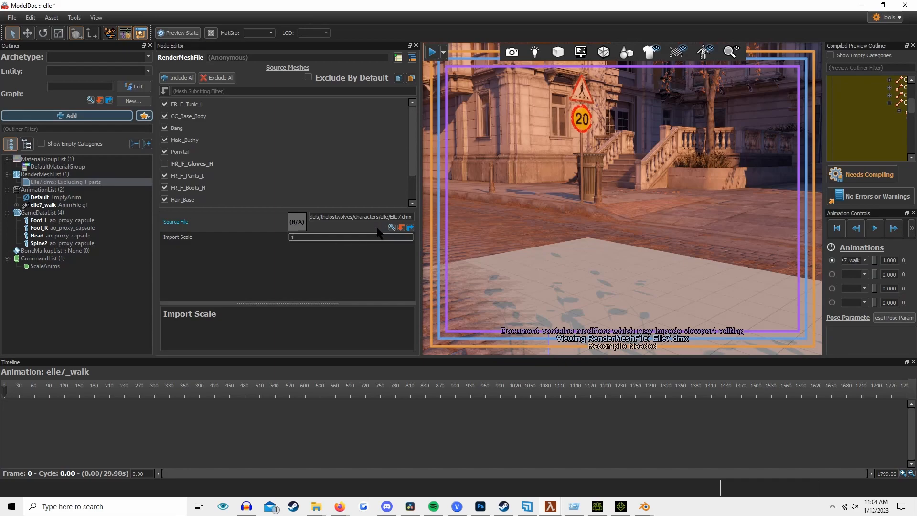
{"action": "left_click", "coordinate": [486, 221]}
{"action": "key", "text": "ctrl+s"}
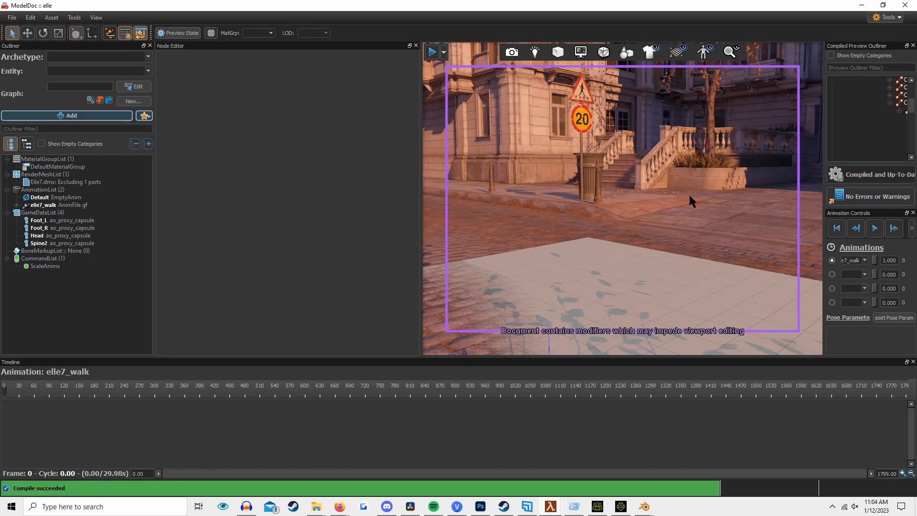
Frame the elle character up close and preview the elle7_walk animation by scrubbing and playing it.
{"action": "key", "text": "w"}
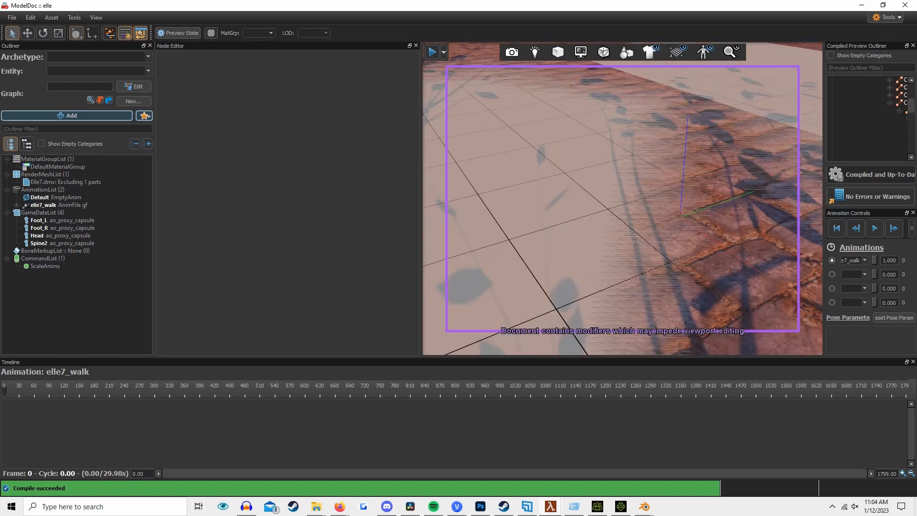
{"action": "key", "text": "w"}
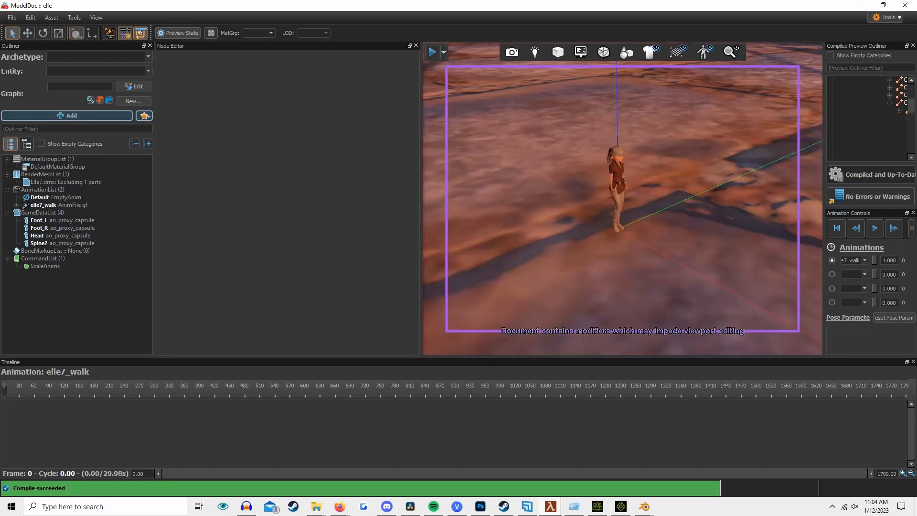
{"action": "key", "text": "w"}
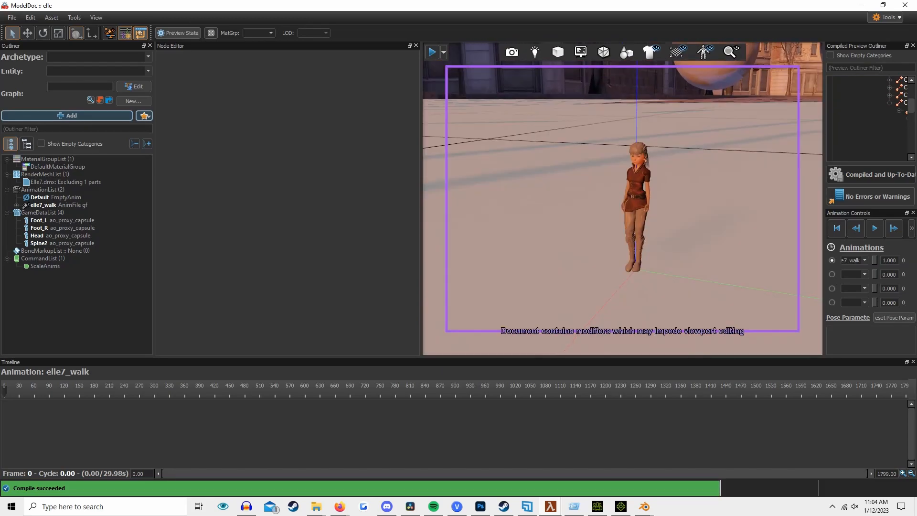
{"action": "left_click", "coordinate": [99, 205]}
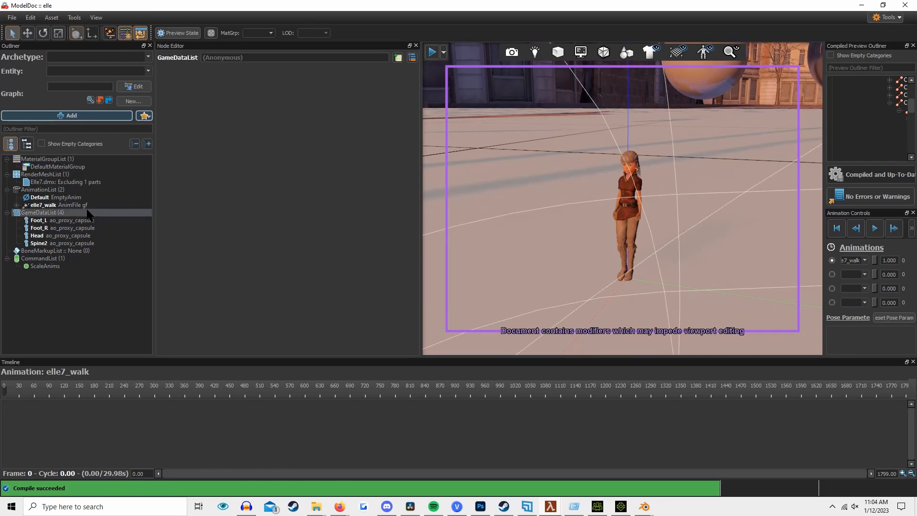
{"action": "left_click", "coordinate": [90, 386]}
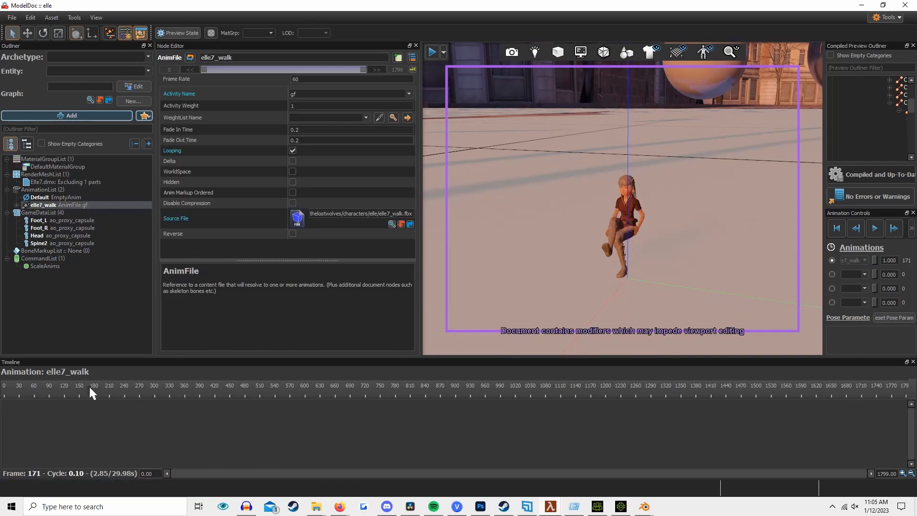
{"action": "right_click_drag", "start_coordinate": [623, 199], "coordinate": [631, 179]}
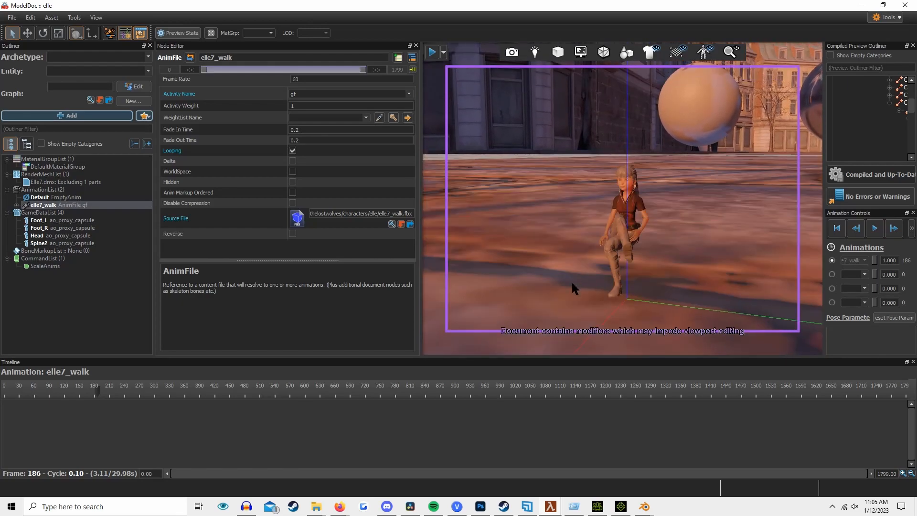
{"action": "key", "text": "space"}
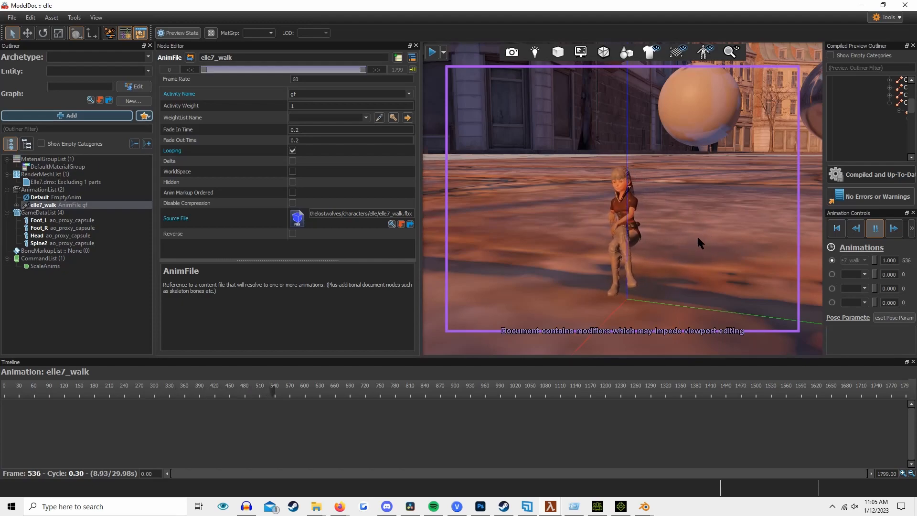
{"action": "key", "text": "space"}
{"action": "key", "text": "space"}
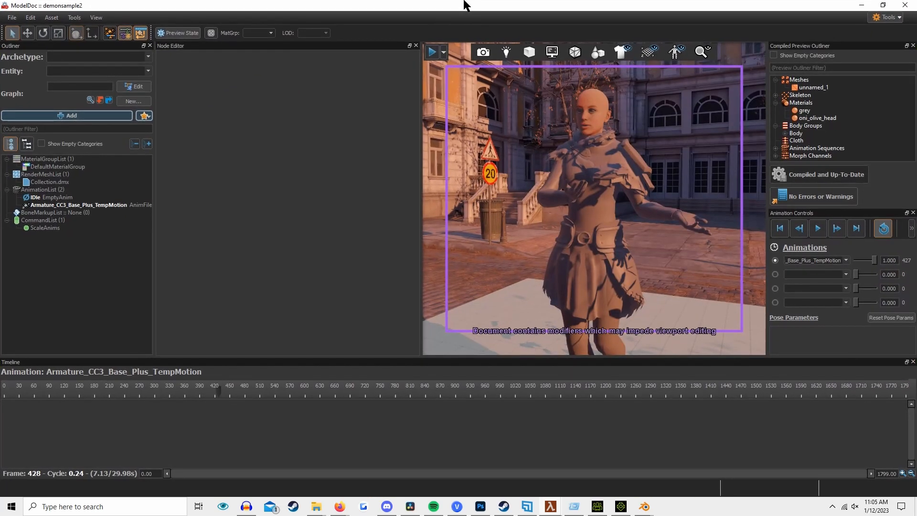
Review the source character in Character Creator, and its DMX export setup in Blender.
{"action": "mouse_move", "coordinate": [566, 513]}
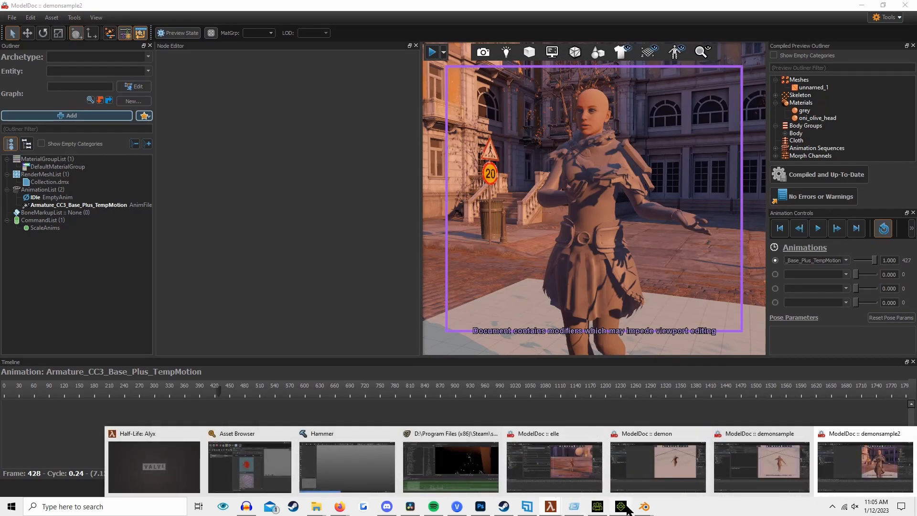
{"action": "left_click", "coordinate": [600, 509]}
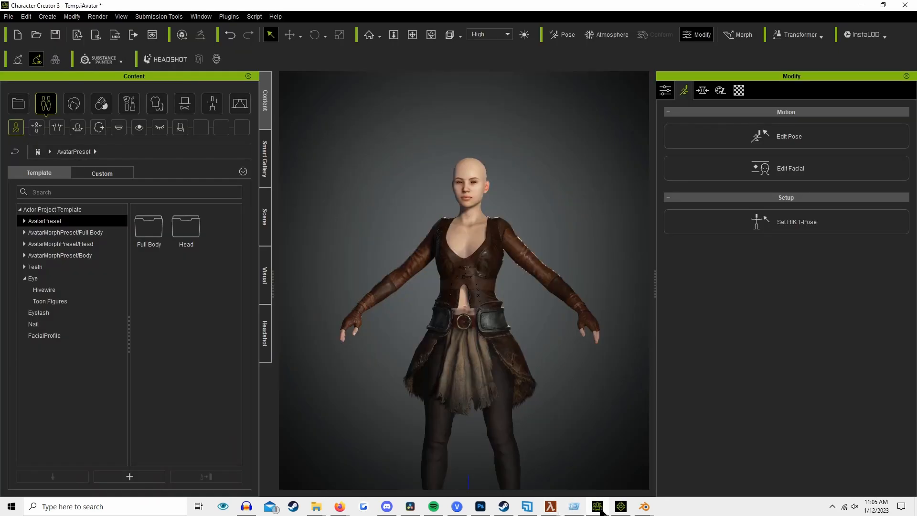
{"action": "left_click", "coordinate": [600, 509]}
{"action": "mouse_move", "coordinate": [642, 512]}
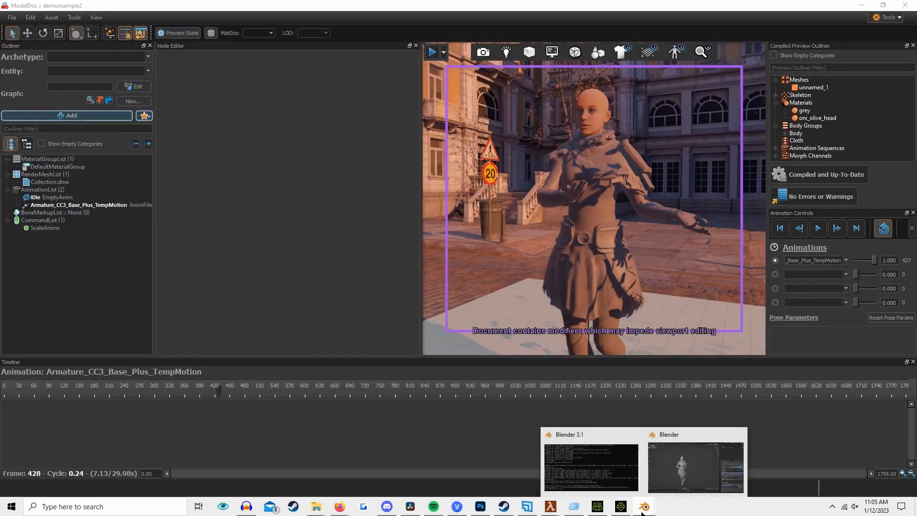
{"action": "left_click", "coordinate": [704, 472]}
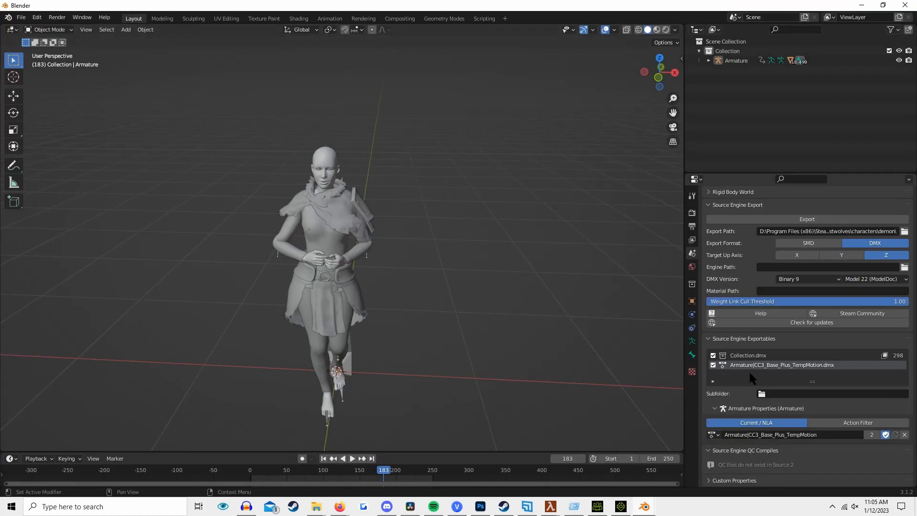
{"action": "left_click", "coordinate": [861, 5]}
Compare the talking character in iClone with the demonsample2 animation playing in ModelDoc.
{"action": "left_click", "coordinate": [622, 507]}
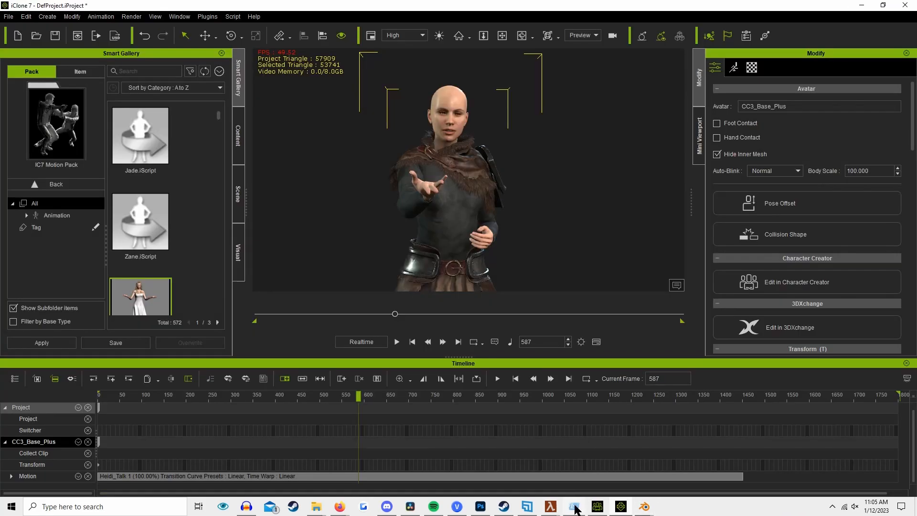
{"action": "mouse_move", "coordinate": [575, 507]}
{"action": "left_click", "coordinate": [557, 468]}
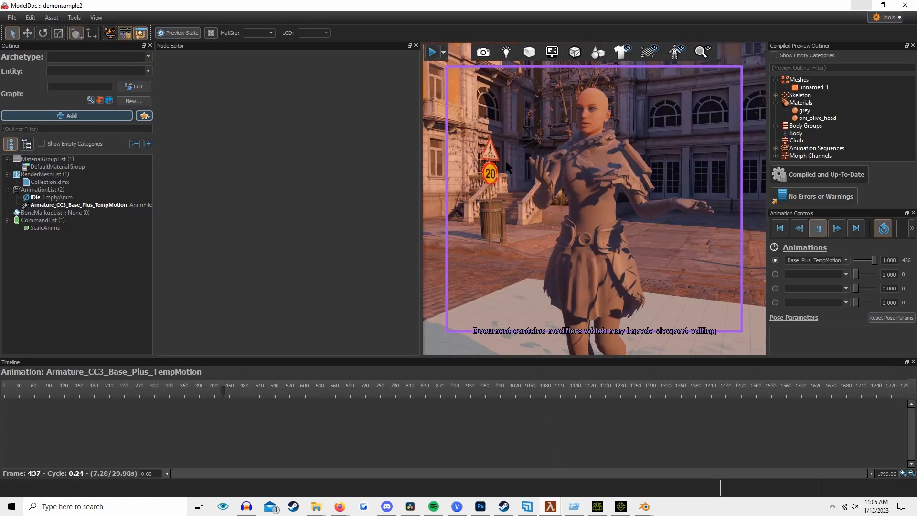
{"action": "left_click", "coordinate": [861, 5]}
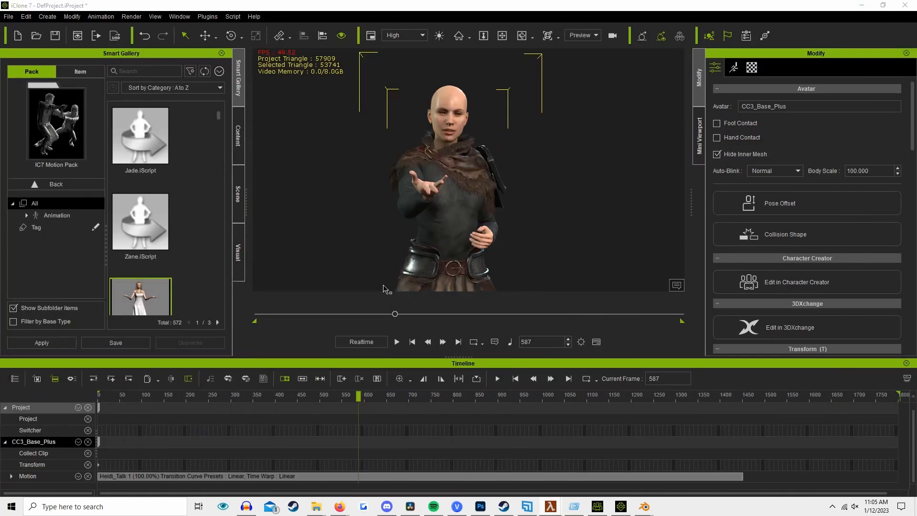
{"action": "mouse_move", "coordinate": [644, 507]}
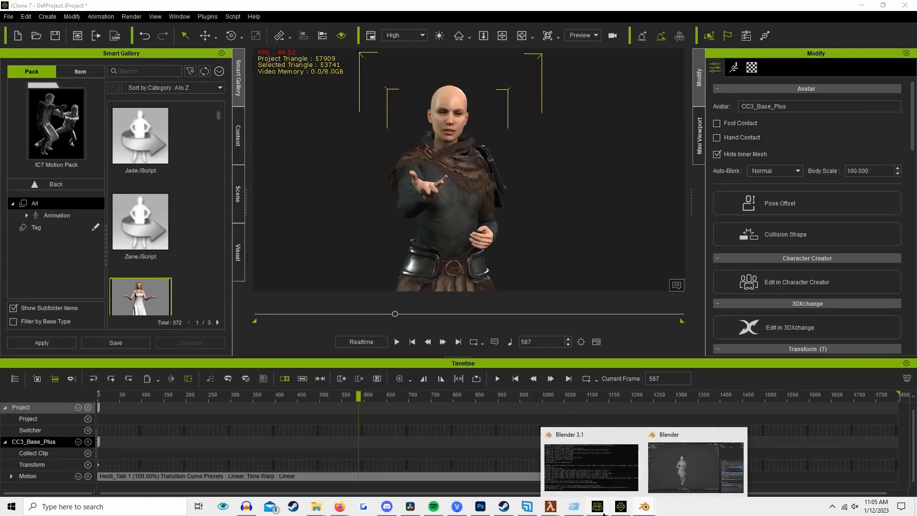
{"action": "left_click", "coordinate": [603, 511]}
{"action": "left_click", "coordinate": [625, 511]}
Switch to the elle_test session in Source Filmmaker, move the playhead to about 1.04 seconds, and view the scene models.
{"action": "mouse_move", "coordinate": [551, 507]}
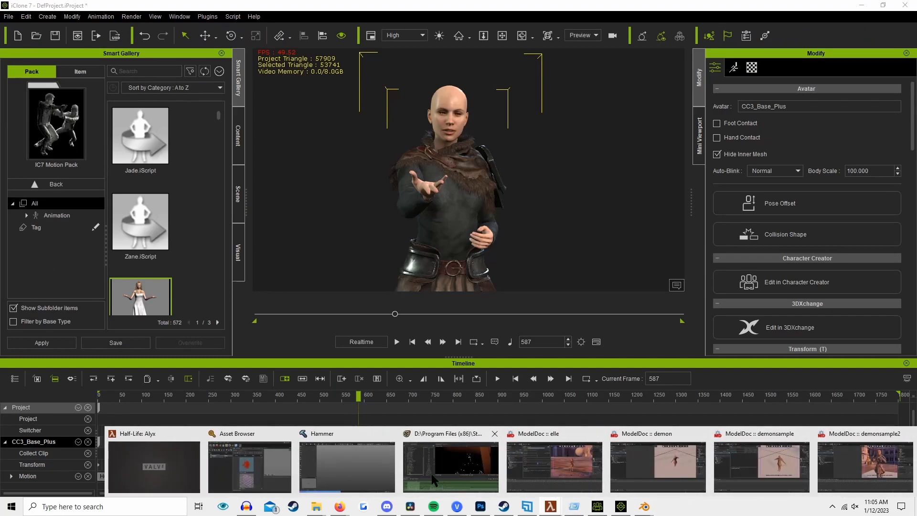
{"action": "left_click", "coordinate": [432, 474]}
{"action": "left_click_drag", "start_coordinate": [133, 393], "coordinate": [66, 388]}
{"action": "key", "text": "s"}
{"action": "left_click_drag", "start_coordinate": [611, 189], "coordinate": [544, 207]}
{"action": "key", "text": "w"}
{"action": "key", "text": "w"}
{"action": "key", "text": "s"}
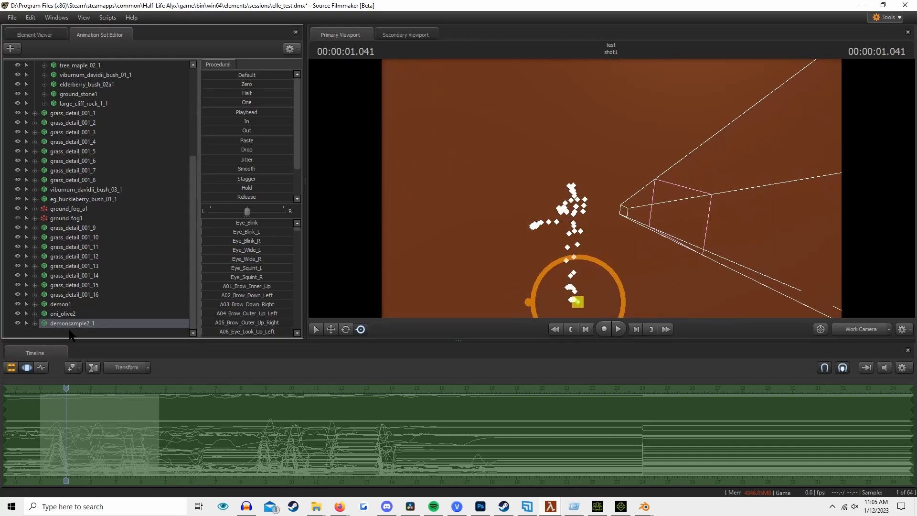
Remove the demonsample2_1 animation set and create a new one using the demonsample2.vmdl model.
{"action": "right_click", "coordinate": [50, 325]}
{"action": "left_click", "coordinate": [80, 346]}
{"action": "right_click", "coordinate": [72, 328]}
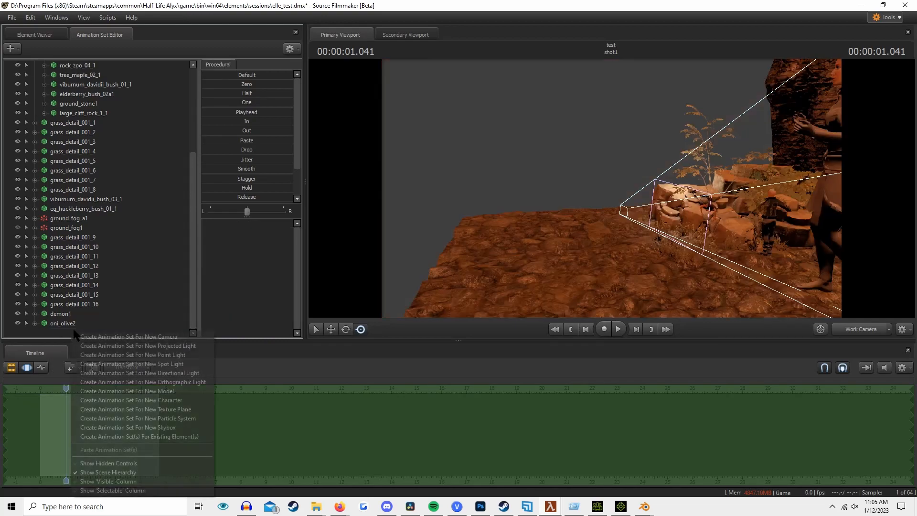
{"action": "left_click", "coordinate": [168, 386]}
{"action": "type", "text": "DEMON"}
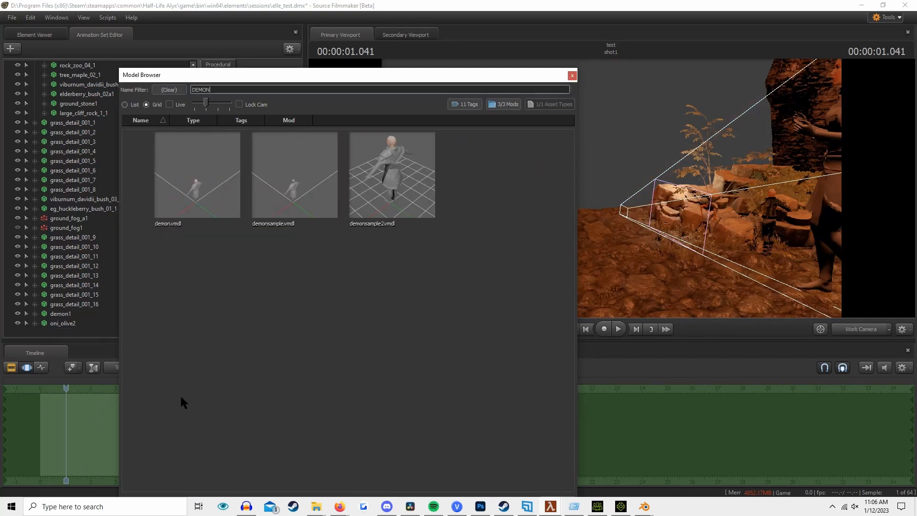
{"action": "double_click", "coordinate": [400, 184]}
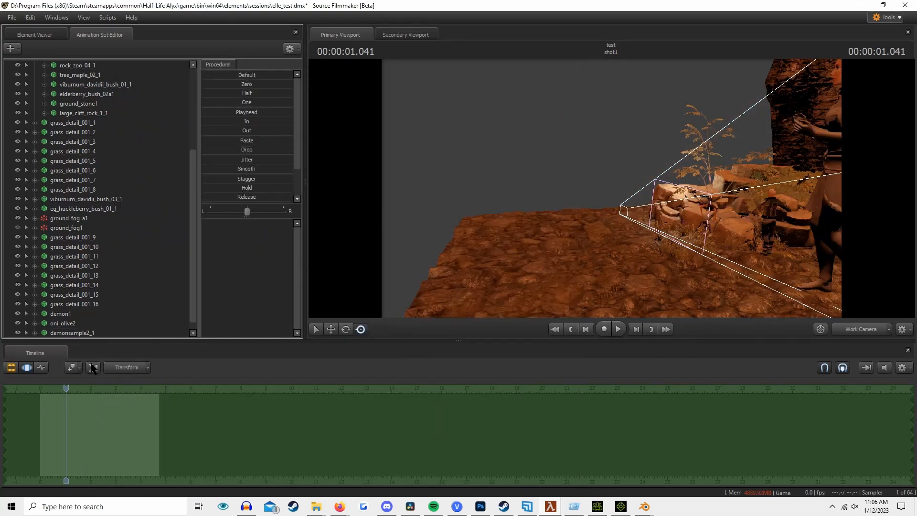
Select the demonsample2_1 animation set and play shot1 while viewing the seated character from the work camera.
{"action": "left_click", "coordinate": [69, 333]}
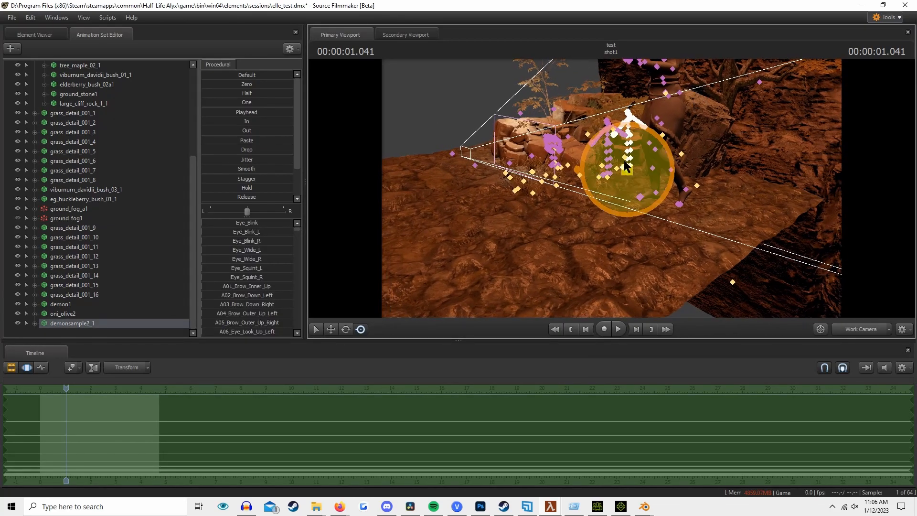
{"action": "key", "text": "ctrl"}
{"action": "left_click_drag", "start_coordinate": [611, 188], "coordinate": [593, 173]}
{"action": "key", "text": "w"}
{"action": "key", "text": "space"}
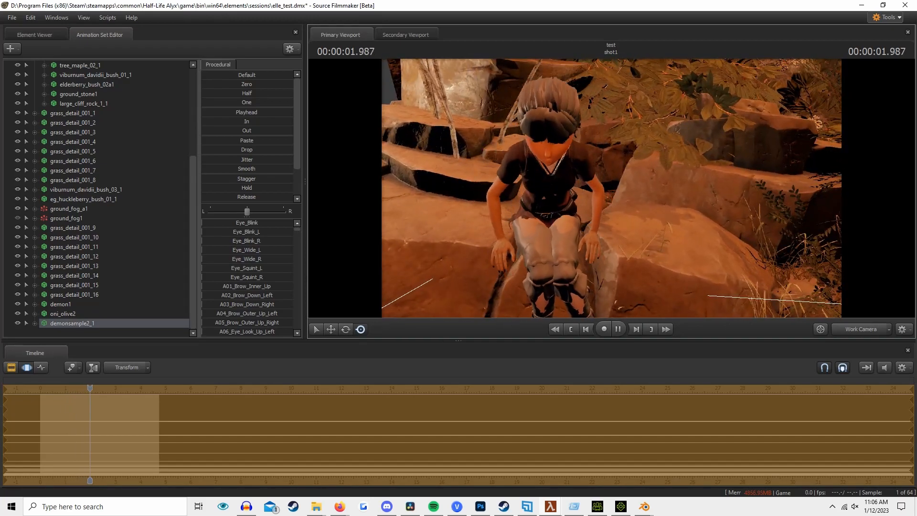
{"action": "key", "text": "space"}
{"action": "key", "text": "w"}
{"action": "mouse_move", "coordinate": [611, 188]}
{"action": "left_mouse_down"}
{"action": "mouse_move", "coordinate": [654, 167]}
{"action": "mouse_move", "coordinate": [627, 180]}
{"action": "left_mouse_up"}
{"action": "key", "text": "space"}
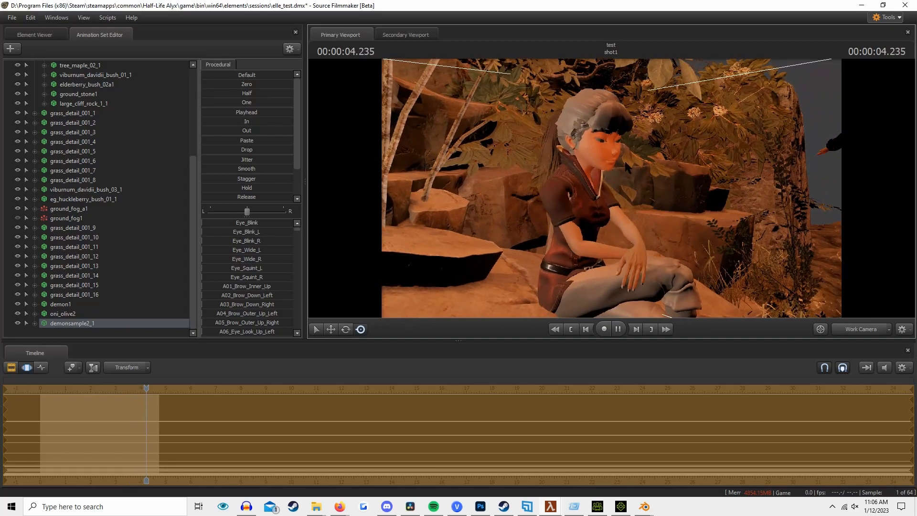
{"action": "key", "text": "space"}
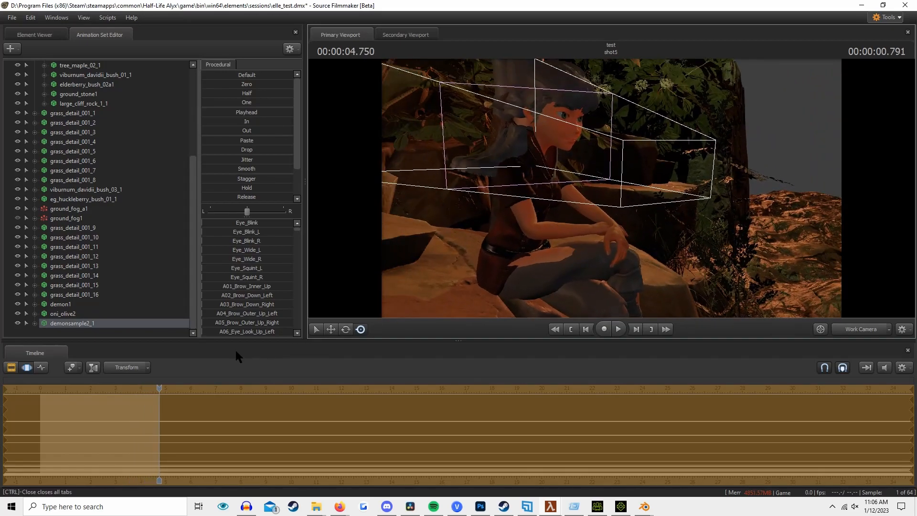
Rewind and replay shot1 while viewing the seated character's face up close.
{"action": "left_click_drag", "start_coordinate": [159, 389], "coordinate": [111, 389]}
{"action": "key", "text": "space"}
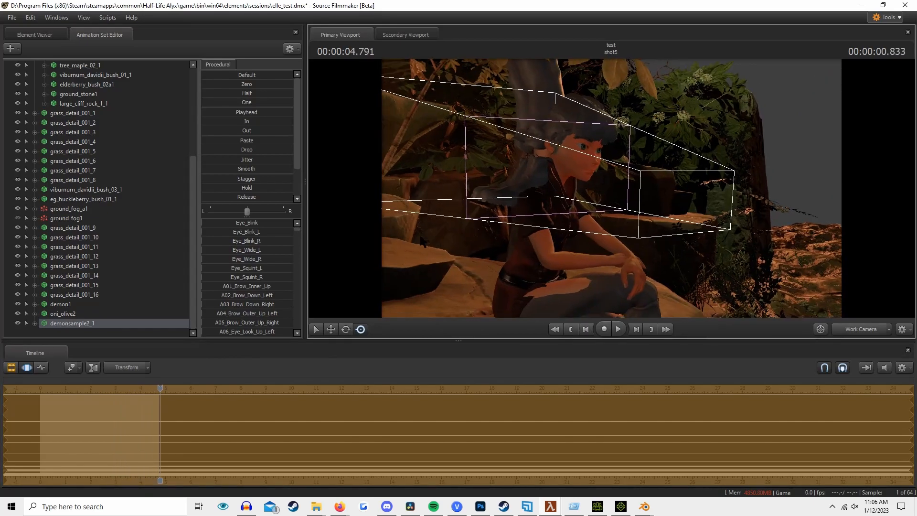
{"action": "left_click_drag", "start_coordinate": [159, 396], "coordinate": [102, 410]}
{"action": "key", "text": "space"}
{"action": "left_click_drag", "start_coordinate": [573, 201], "coordinate": [640, 191]}
{"action": "left_click_drag", "start_coordinate": [659, 248], "coordinate": [649, 234]}
{"action": "key", "text": "space"}
{"action": "key", "text": "space"}
{"action": "key", "text": "space"}
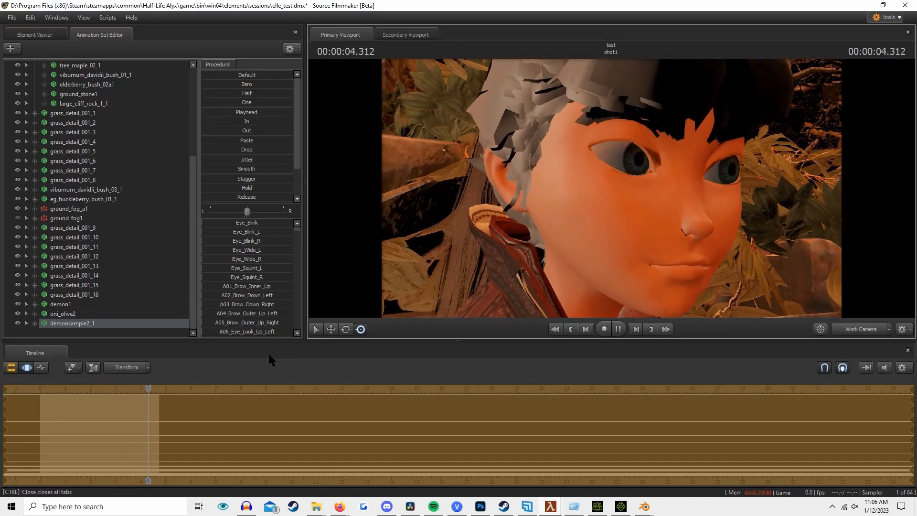
{"action": "key", "text": "space"}
Move the playhead back and play the shot with the demonsample2 character in view.
{"action": "left_click", "coordinate": [152, 385]}
{"action": "left_click_drag", "start_coordinate": [152, 387], "coordinate": [84, 386]}
{"action": "left_click_drag", "start_coordinate": [611, 188], "coordinate": [535, 171]}
{"action": "key", "text": "w"}
{"action": "key", "text": "s"}
{"action": "key", "text": "space"}
{"action": "key", "text": "space"}
Import the Armature_CC3_Base_Plus_TempMotion sequence onto the demonsample2_1 animation set.
{"action": "left_click", "coordinate": [65, 322]}
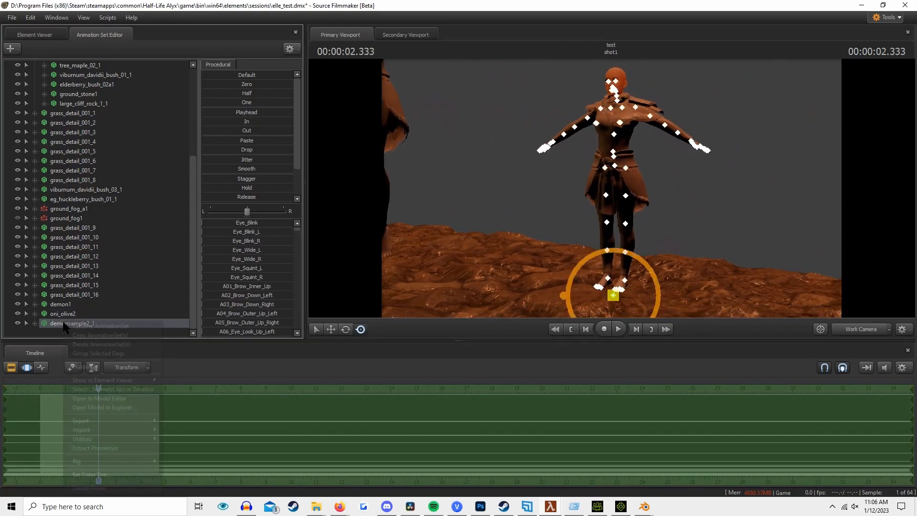
{"action": "right_click", "coordinate": [64, 322]}
{"action": "mouse_move", "coordinate": [110, 429]}
{"action": "left_click", "coordinate": [182, 440]}
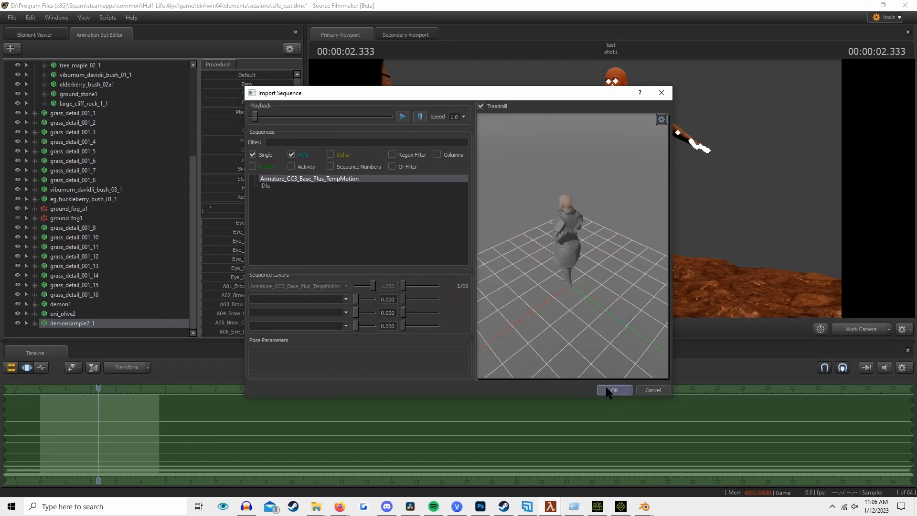
{"action": "left_click", "coordinate": [607, 389]}
{"action": "left_click", "coordinate": [86, 336]}
{"action": "right_click", "coordinate": [86, 335]}
{"action": "key", "text": "Escape"}
Select camera6, look through it in the primary viewport, and move it in to frame the demonsample2 character from the waist up.
{"action": "scroll", "coordinate": [79, 91], "scroll_direction": "up", "scroll_amount": 5}
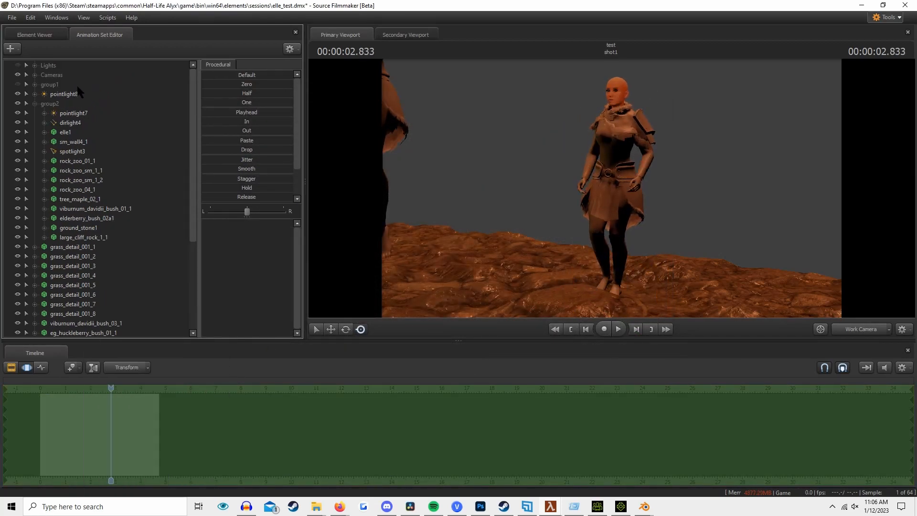
{"action": "left_click", "coordinate": [35, 75]}
{"action": "left_click", "coordinate": [70, 113]}
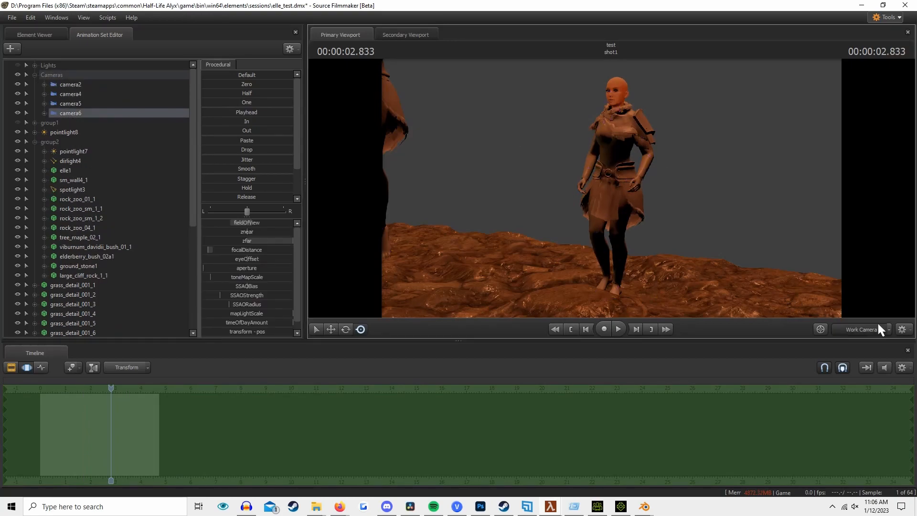
{"action": "left_click", "coordinate": [881, 330]}
{"action": "mouse_move", "coordinate": [872, 368]}
{"action": "left_click", "coordinate": [788, 416]}
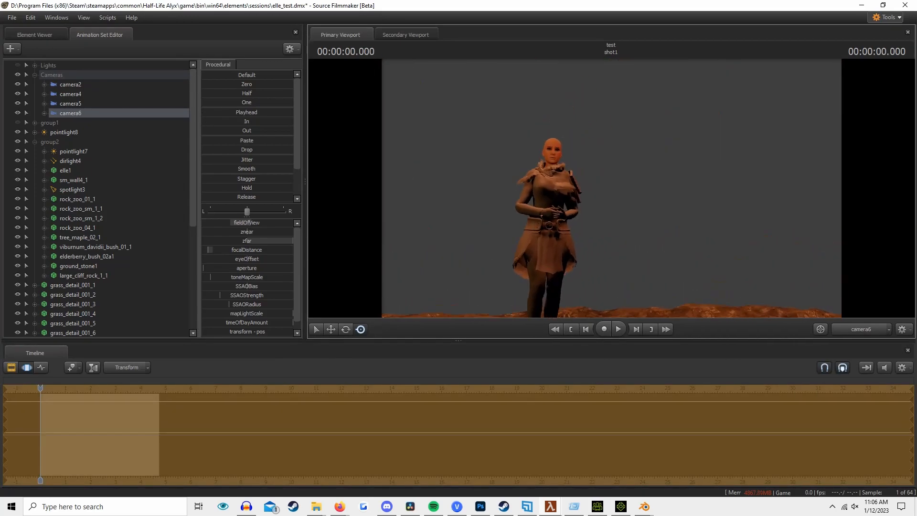
{"action": "key", "text": "w"}
{"action": "left_click_drag", "start_coordinate": [611, 188], "coordinate": [556, 182]}
{"action": "mouse_move", "coordinate": [807, 136]}
{"action": "left_mouse_down"}
{"action": "mouse_move", "coordinate": [843, 122]}
{"action": "mouse_move", "coordinate": [806, 136]}
{"action": "left_mouse_up"}
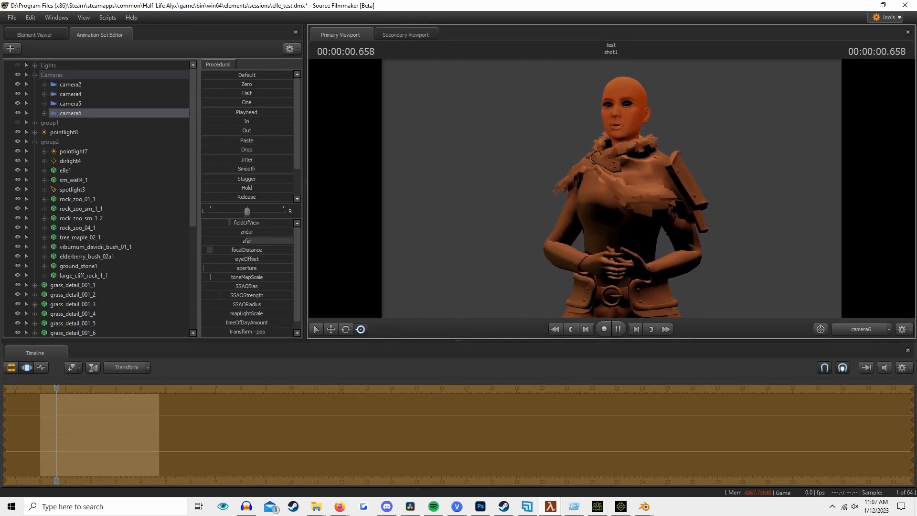
{"action": "key", "text": "space"}
Return the playhead to the start, reselect camera6, and play shot1 to review the imported animation.
{"action": "scroll", "coordinate": [102, 291], "scroll_direction": "down", "scroll_amount": 3}
{"action": "scroll", "coordinate": [102, 290], "scroll_direction": "down", "scroll_amount": 3}
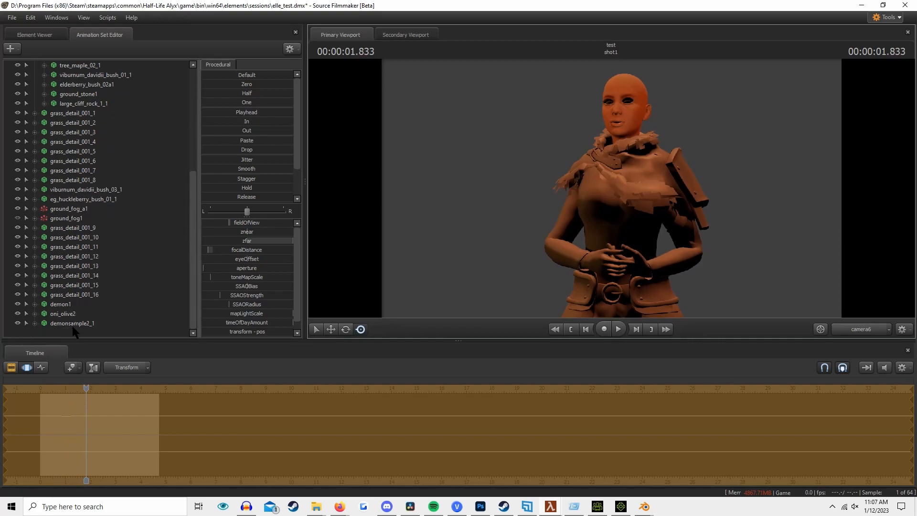
{"action": "left_click", "coordinate": [72, 325]}
{"action": "left_click_drag", "start_coordinate": [177, 440], "coordinate": [71, 432]}
{"action": "key", "text": "Home"}
{"action": "left_click_drag", "start_coordinate": [134, 433], "coordinate": [218, 439]}
{"action": "left_click", "coordinate": [82, 333]}
{"action": "scroll", "coordinate": [90, 109], "scroll_direction": "up", "scroll_amount": 6}
{"action": "left_click", "coordinate": [77, 114]}
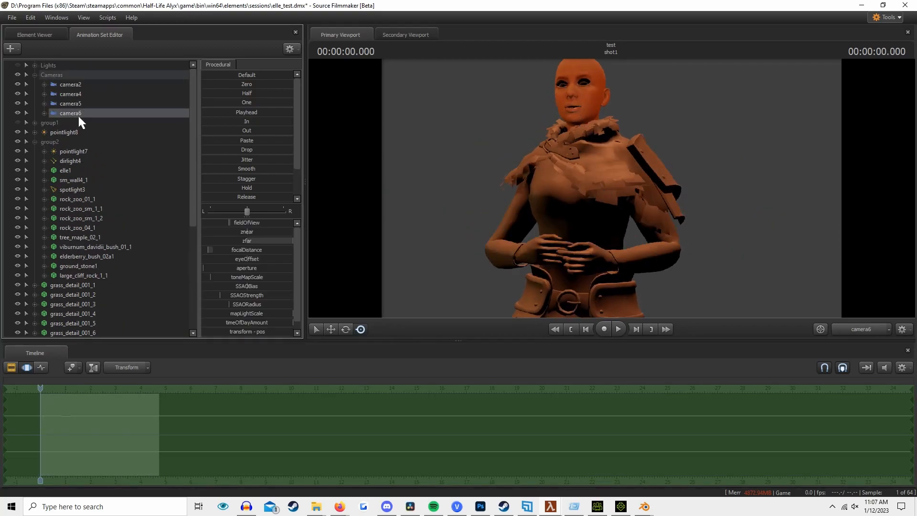
{"action": "key", "text": "space"}
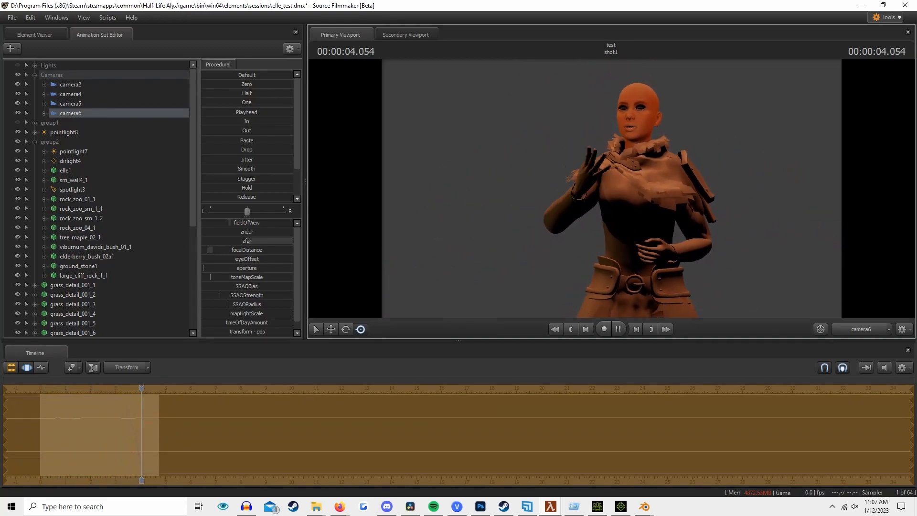
{"action": "key", "text": "space"}
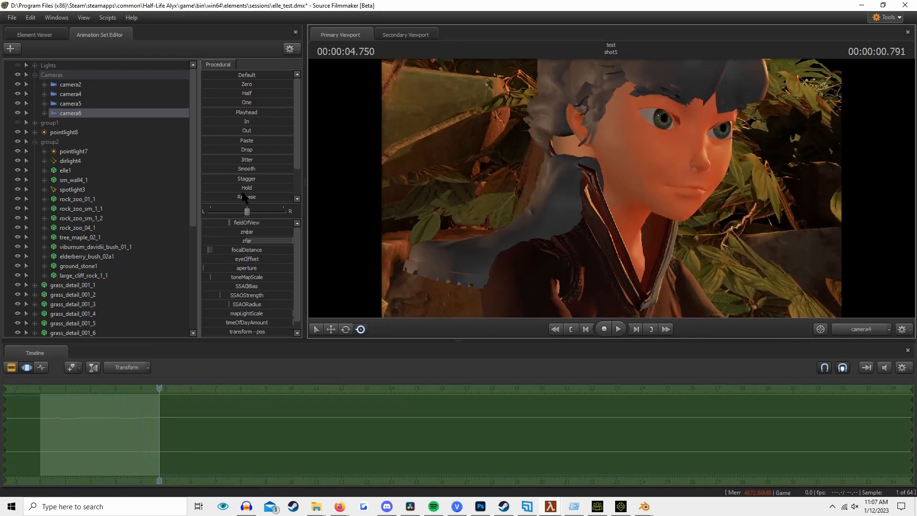
Replay shot1 through camera6 with the demonsample2 character framed at full length.
{"action": "key", "text": "space"}
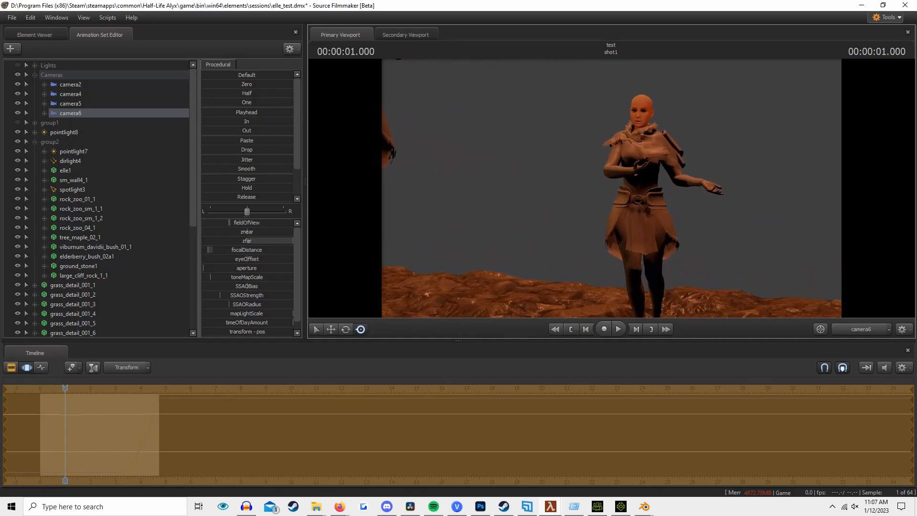
{"action": "left_click_drag", "start_coordinate": [740, 288], "coordinate": [740, 289]}
{"action": "key", "text": "space"}
{"action": "key", "text": "space"}
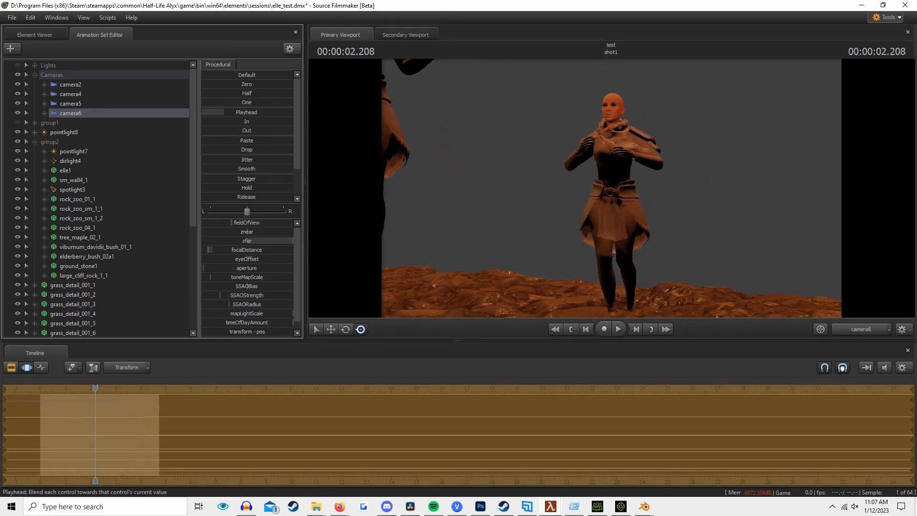
{"action": "key", "text": "space"}
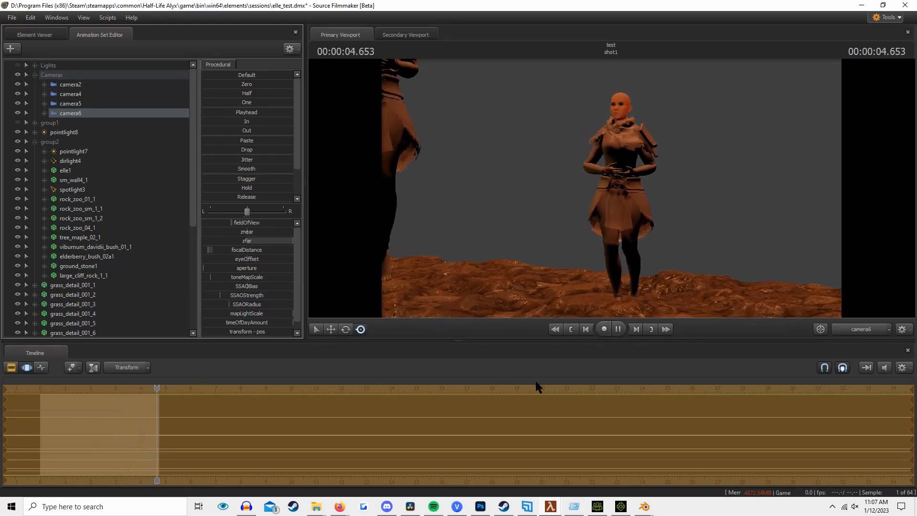
{"action": "key", "text": "space"}
Move camera6 close to the demonsample2 character's face and select all controls of demonsample2_1.
{"action": "key", "text": "w"}
{"action": "left_click_drag", "start_coordinate": [758, 230], "coordinate": [758, 229]}
{"action": "scroll", "coordinate": [758, 229], "scroll_direction": "up", "scroll_amount": 2}
{"action": "left_click", "coordinate": [642, 135]}
{"action": "scroll", "coordinate": [182, 207], "scroll_direction": "down", "scroll_amount": 10}
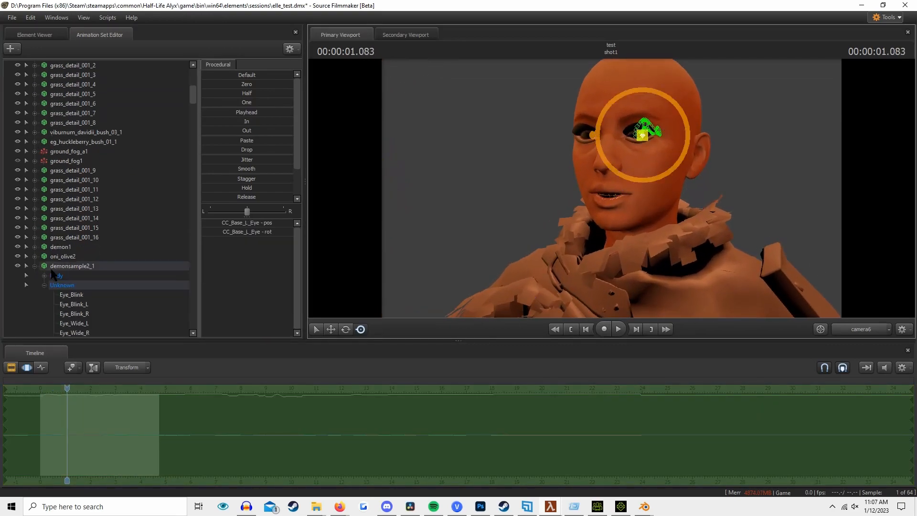
{"action": "left_click", "coordinate": [87, 182]}
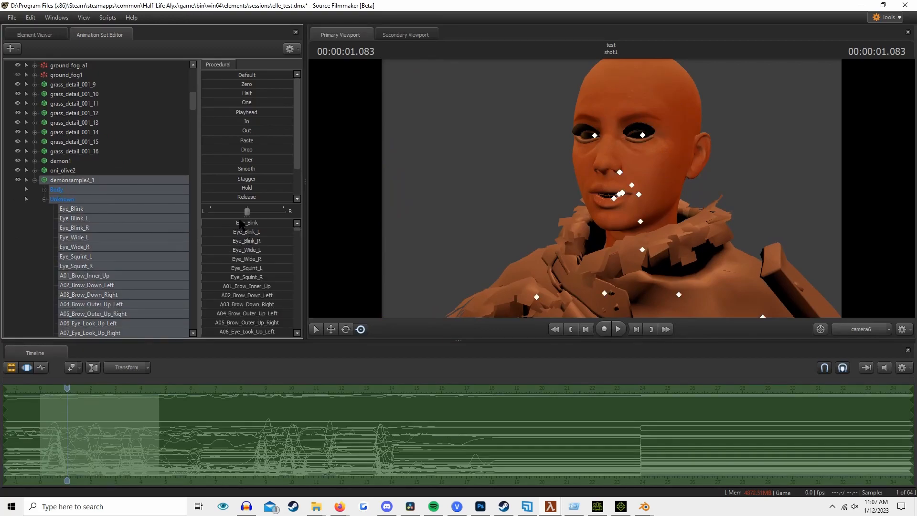
Make a time selection from about 1.04 to 2.25 seconds with falloff, raise Eye_Blink within it, and play it back.
{"action": "scroll", "coordinate": [54, 426], "scroll_direction": "up", "scroll_amount": 5}
{"action": "left_click_drag", "start_coordinate": [64, 420], "coordinate": [179, 433], "text": "shift"}
{"action": "left_click_drag", "start_coordinate": [54, 405], "coordinate": [42, 406]}
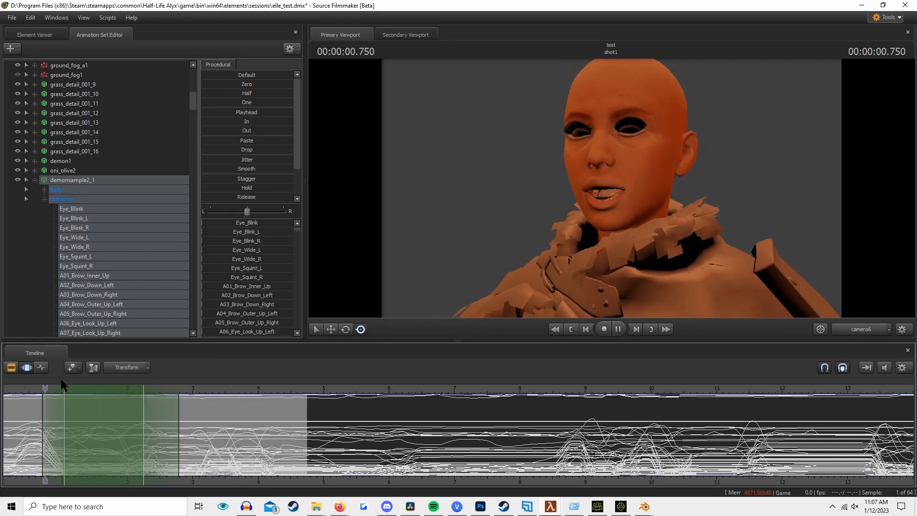
{"action": "left_click_drag", "start_coordinate": [229, 224], "coordinate": [269, 223]}
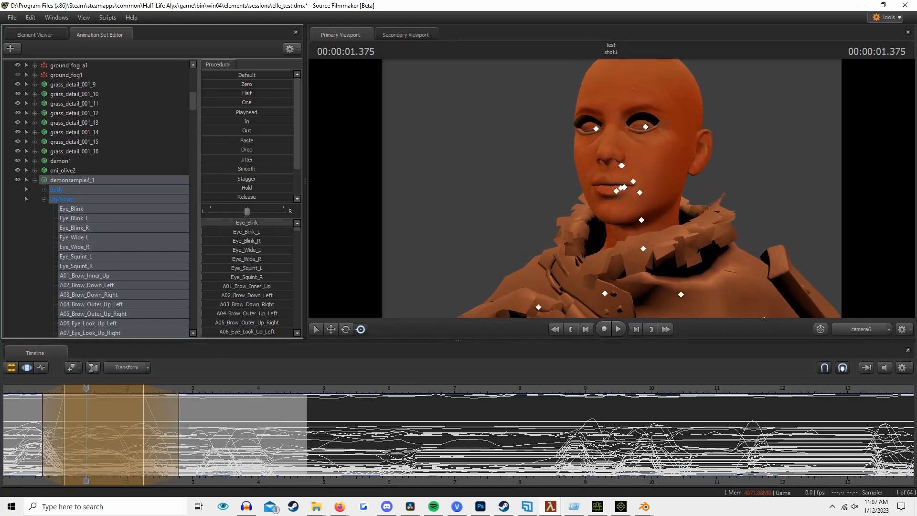
{"action": "key", "text": "space"}
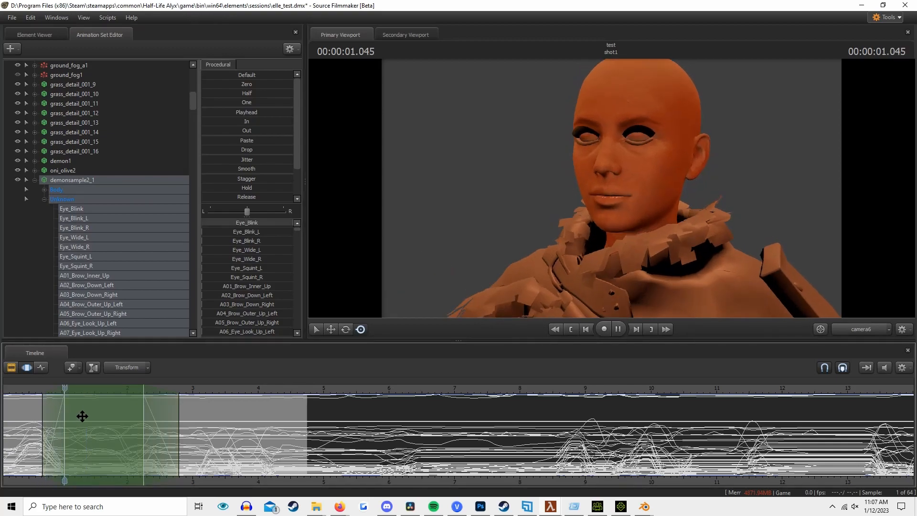
{"action": "key", "text": "space"}
Adjust the Open mouth control over the time selection and play the result from about 1.5 seconds.
{"action": "scroll", "coordinate": [262, 304], "scroll_direction": "down", "scroll_amount": 10}
{"action": "left_click_drag", "start_coordinate": [242, 285], "coordinate": [257, 285]}
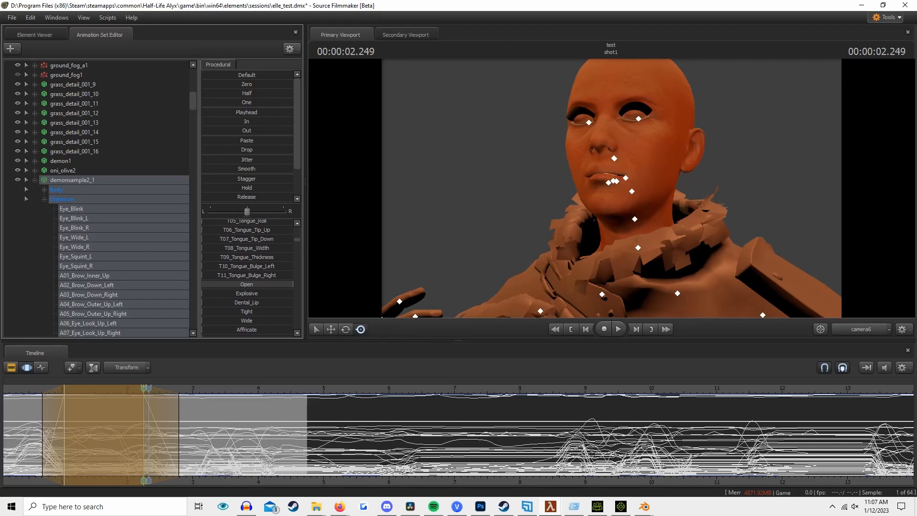
{"action": "left_click_drag", "start_coordinate": [202, 390], "coordinate": [95, 387]}
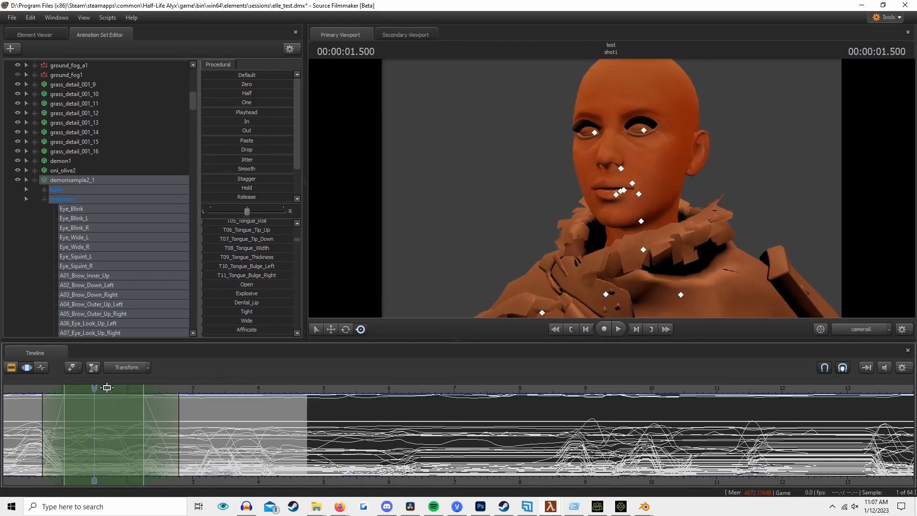
{"action": "key", "text": "space"}
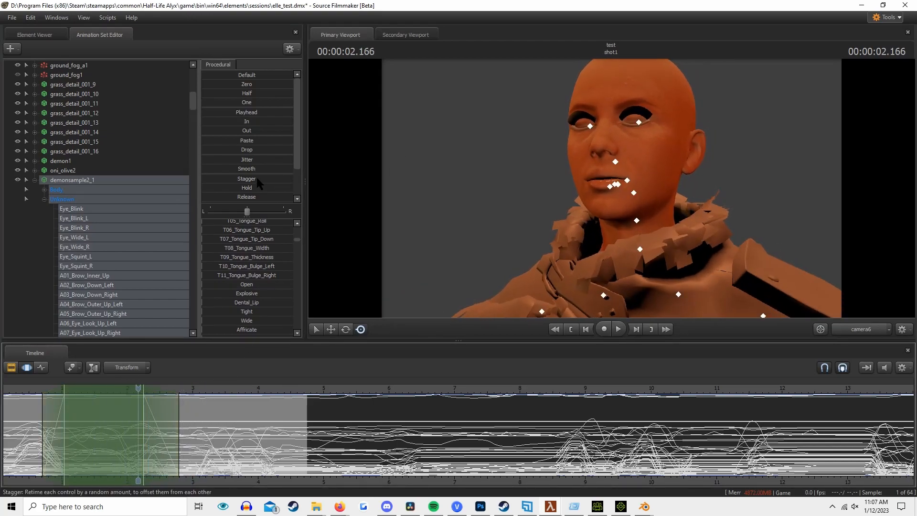
{"action": "key", "text": "ctrl+a"}
Switch to the Blender scene holding the exported character armature and view it from the front.
{"action": "left_click", "coordinate": [647, 508]}
{"action": "left_click", "coordinate": [609, 465]}
{"action": "left_click", "coordinate": [651, 504]}
{"action": "left_click", "coordinate": [687, 466]}
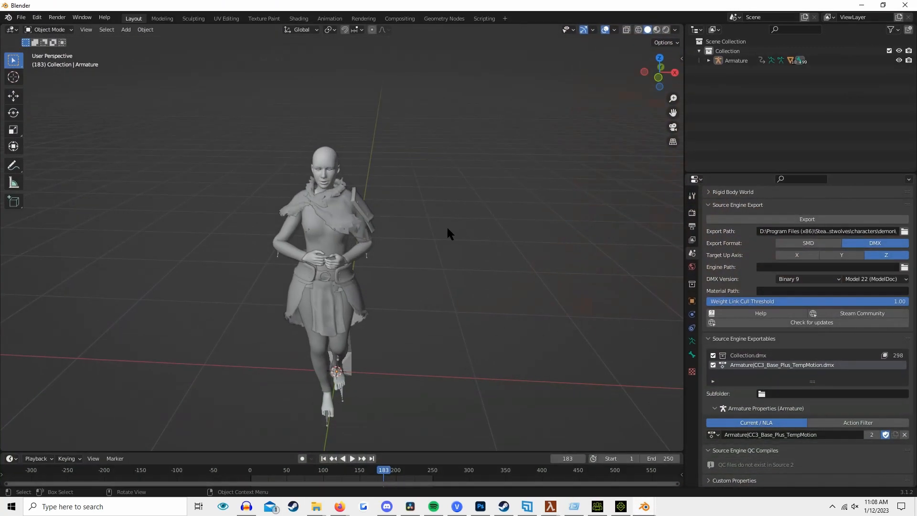
{"action": "mouse_move", "coordinate": [453, 298]}
{"action": "middle_mouse_down"}
{"action": "mouse_move", "coordinate": [473, 294]}
{"action": "mouse_move", "coordinate": [466, 287]}
{"action": "mouse_move", "coordinate": [405, 319]}
{"action": "mouse_move", "coordinate": [451, 316]}
{"action": "mouse_move", "coordinate": [468, 296]}
{"action": "middle_mouse_up"}
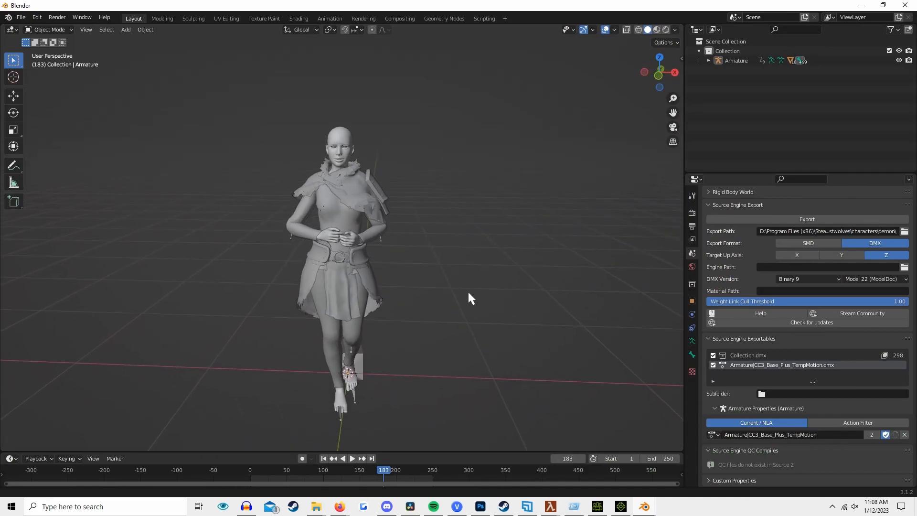
{"action": "middle_click_drag", "start_coordinate": [454, 237], "coordinate": [434, 273]}
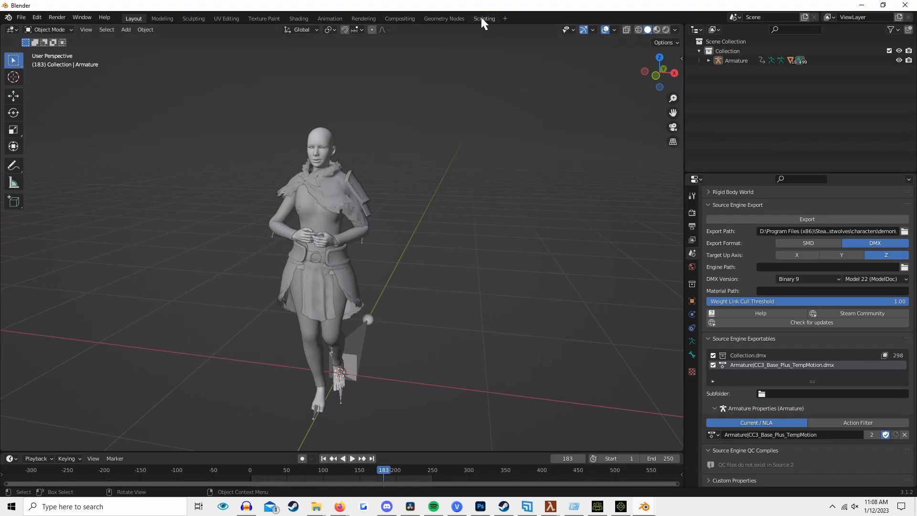
Open the bone_rename_cc2s2fm.py script from the Downloads folder in Blender's Scripting workspace and look through its bone name pairs.
{"action": "left_click", "coordinate": [483, 18]}
{"action": "left_click", "coordinate": [299, 30]}
{"action": "mouse_move", "coordinate": [317, 30]}
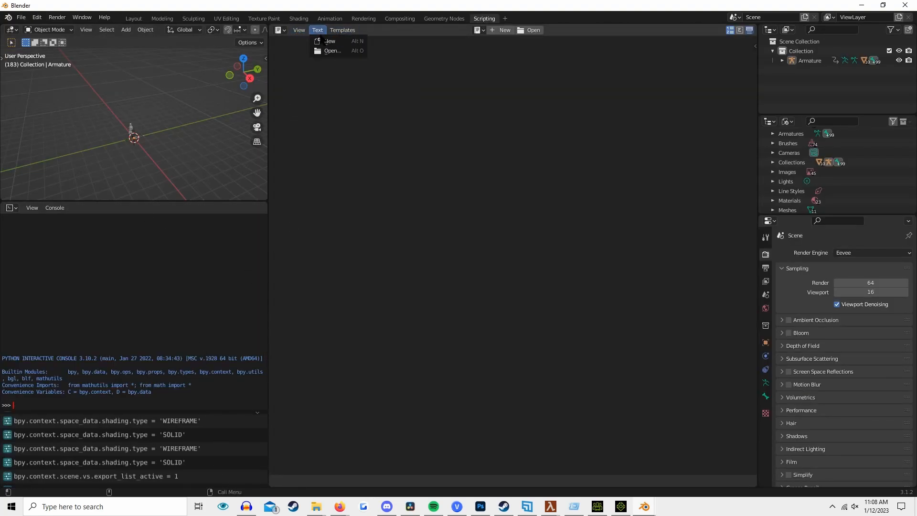
{"action": "left_click", "coordinate": [326, 50]}
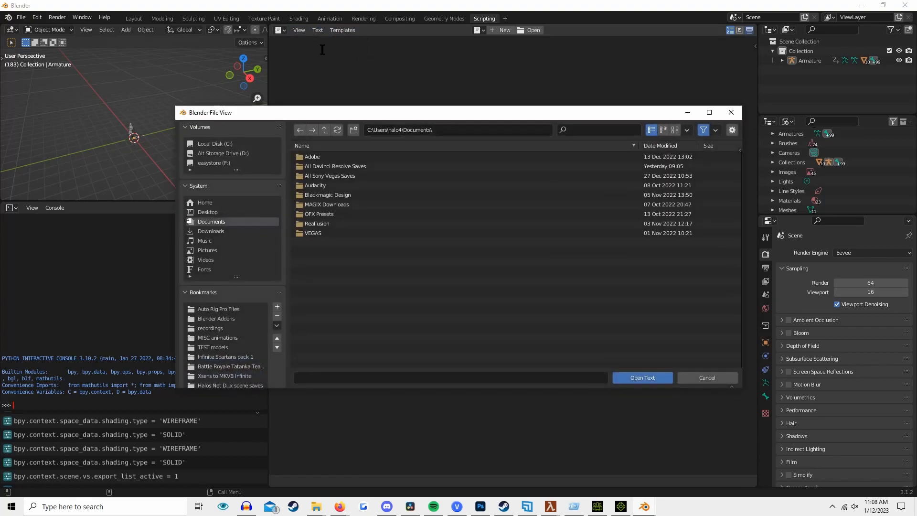
{"action": "mouse_move", "coordinate": [313, 510]}
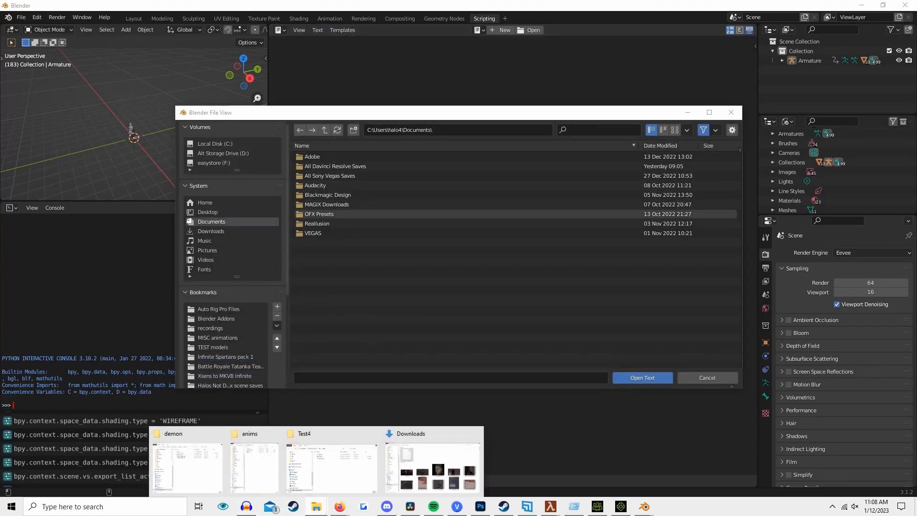
{"action": "left_click", "coordinate": [183, 468]}
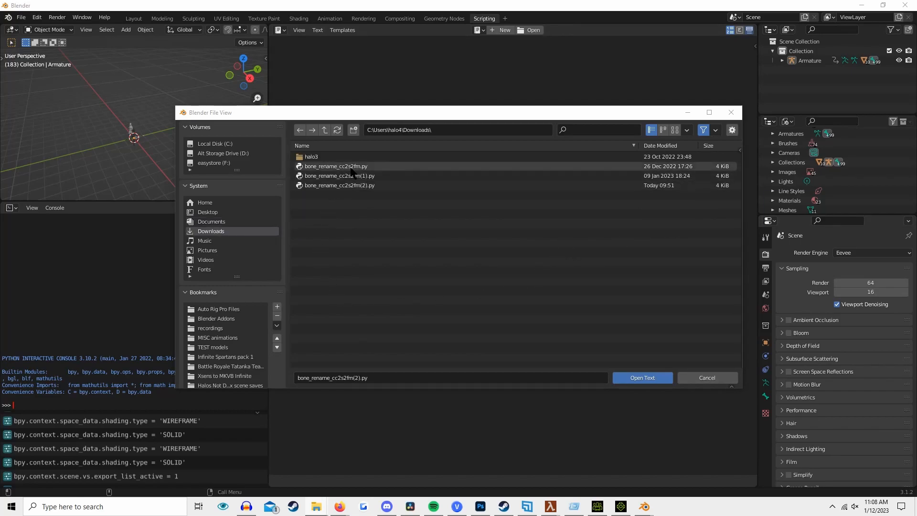
{"action": "left_click", "coordinate": [353, 168]}
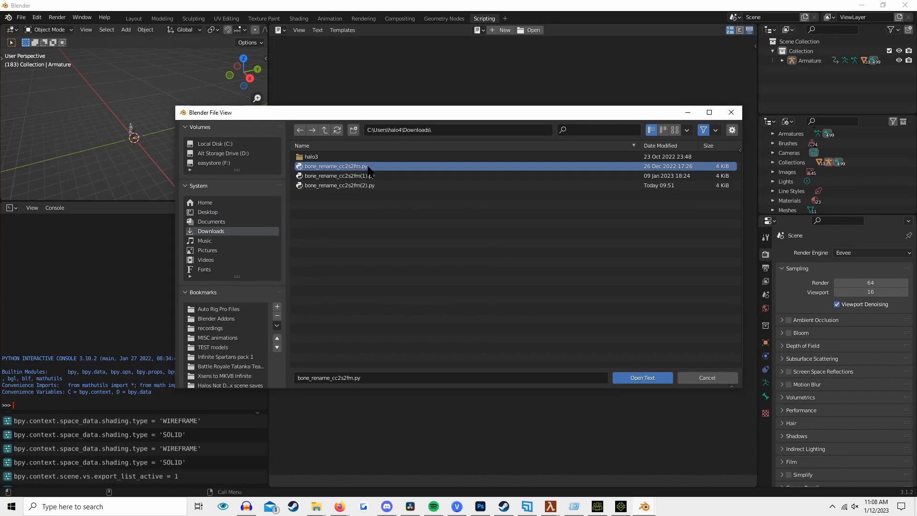
{"action": "left_click", "coordinate": [643, 378]}
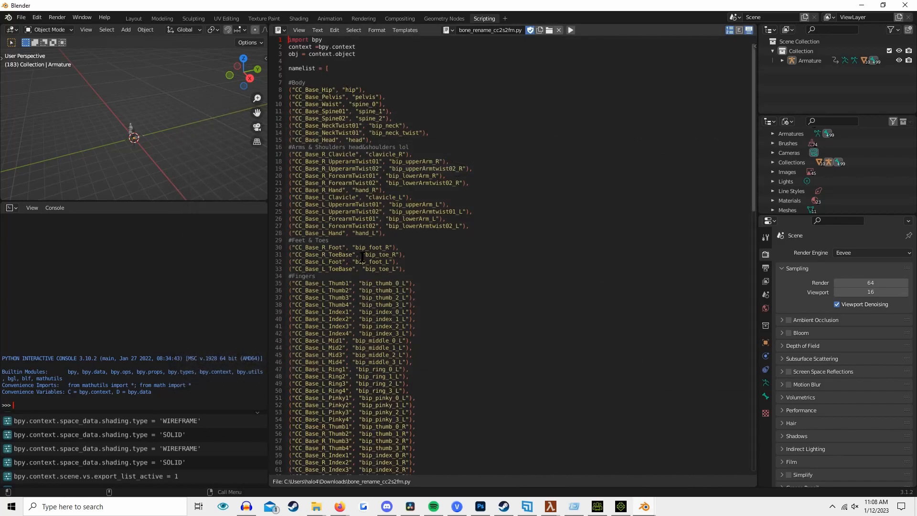
{"action": "scroll", "coordinate": [362, 257], "scroll_direction": "down", "scroll_amount": 20}
{"action": "scroll", "coordinate": [398, 324], "scroll_direction": "up", "scroll_amount": 20}
{"action": "scroll", "coordinate": [382, 257], "scroll_direction": "down", "scroll_amount": 11}
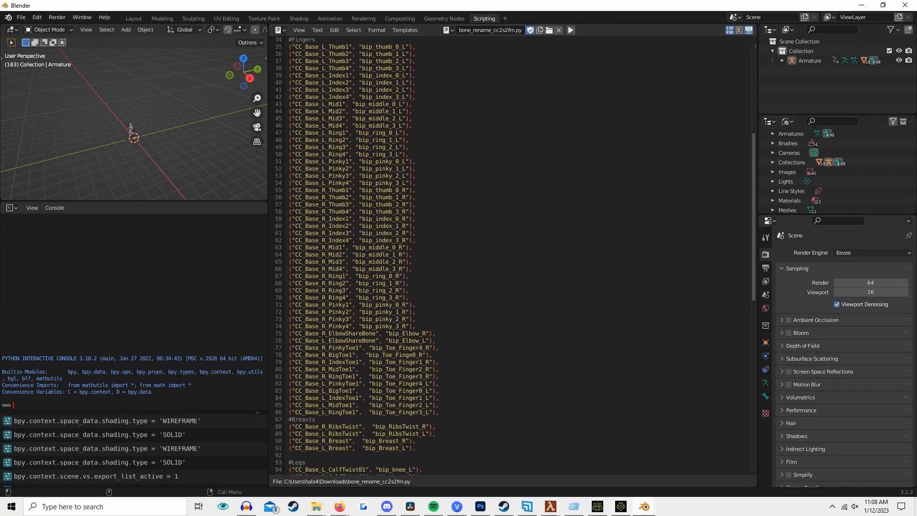
Switch to Source Filmmaker and examine the Body and Unknown control groups of demonsample2_1, down to the CC_Base bones.
{"action": "mouse_move", "coordinate": [553, 510]}
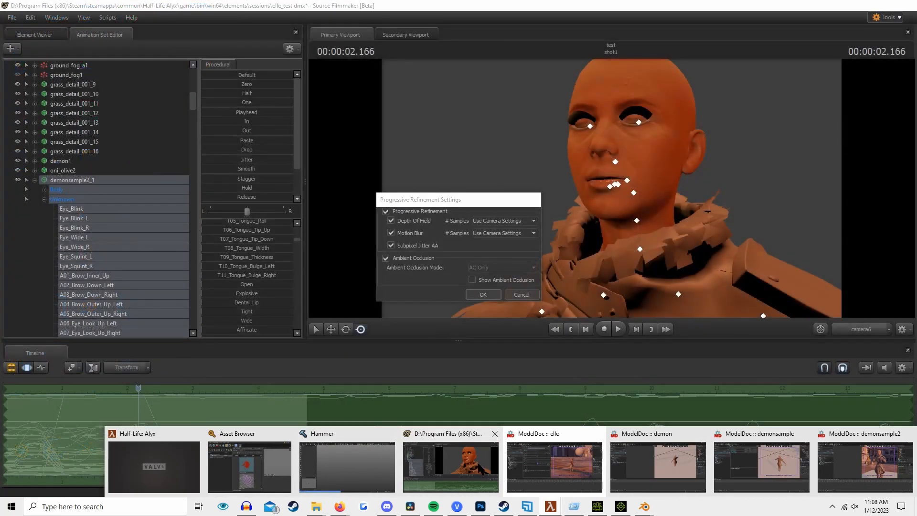
{"action": "left_click", "coordinate": [480, 467]}
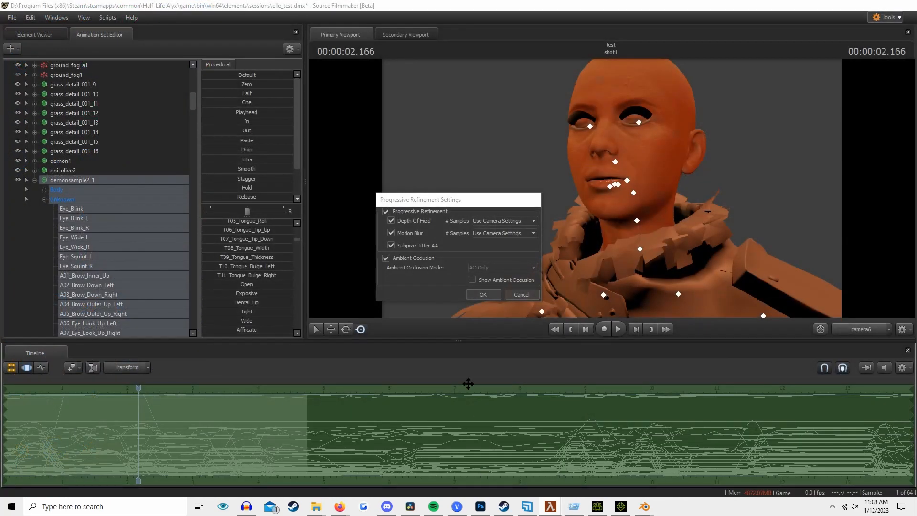
{"action": "left_click", "coordinate": [35, 180]}
{"action": "scroll", "coordinate": [30, 101], "scroll_direction": "up", "scroll_amount": 5}
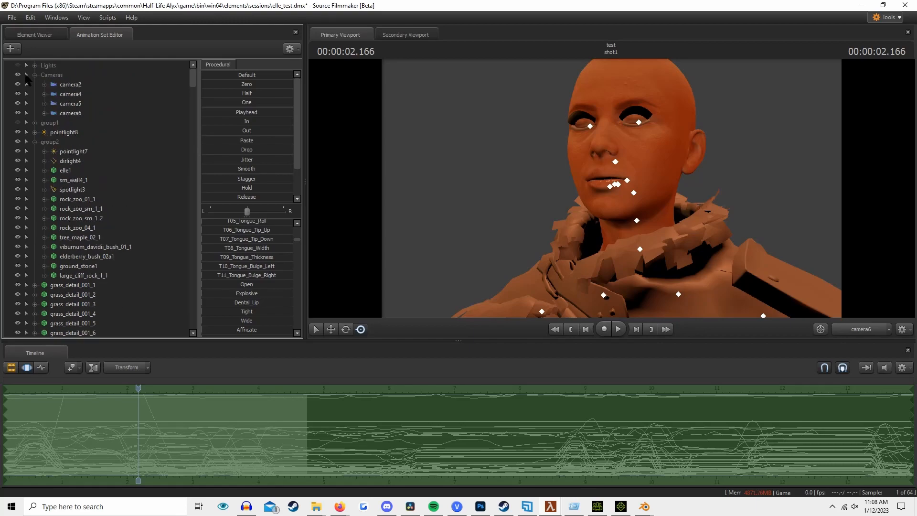
{"action": "scroll", "coordinate": [63, 191], "scroll_direction": "down", "scroll_amount": 12}
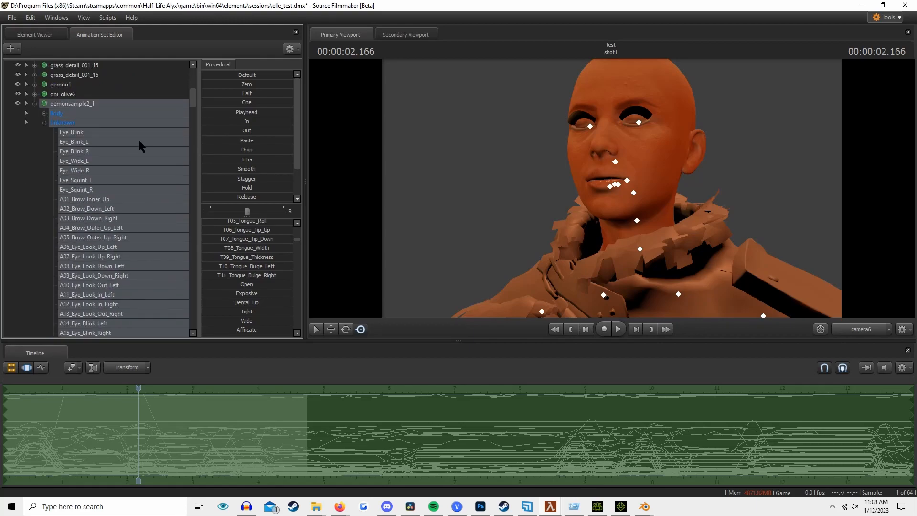
{"action": "left_click", "coordinate": [68, 123]}
{"action": "left_click", "coordinate": [44, 114]}
{"action": "left_click", "coordinate": [84, 123]}
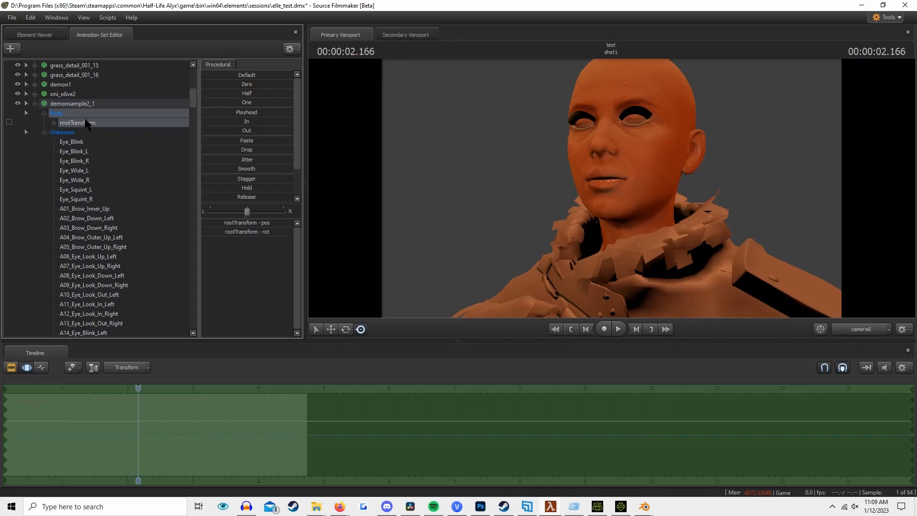
{"action": "left_click", "coordinate": [83, 133]}
{"action": "scroll", "coordinate": [138, 172], "scroll_direction": "down", "scroll_amount": 14}
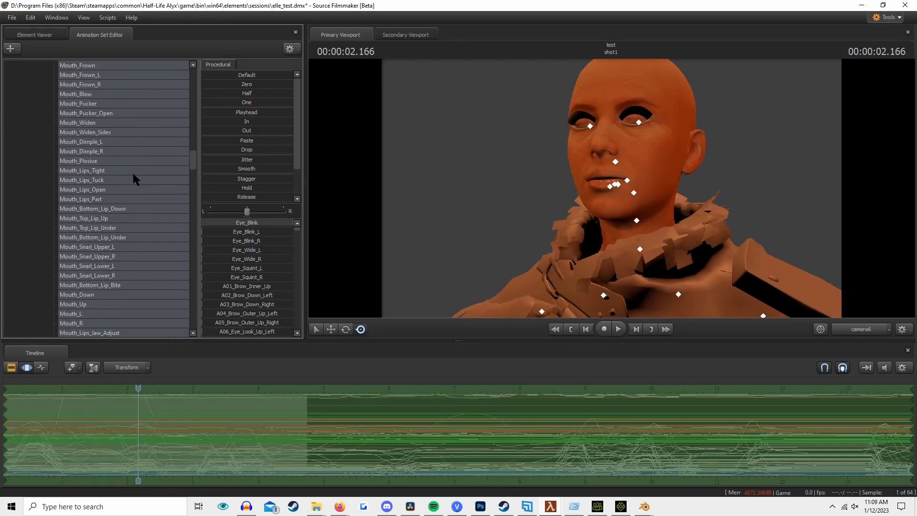
{"action": "left_click_drag", "start_coordinate": [192, 189], "coordinate": [210, 308]}
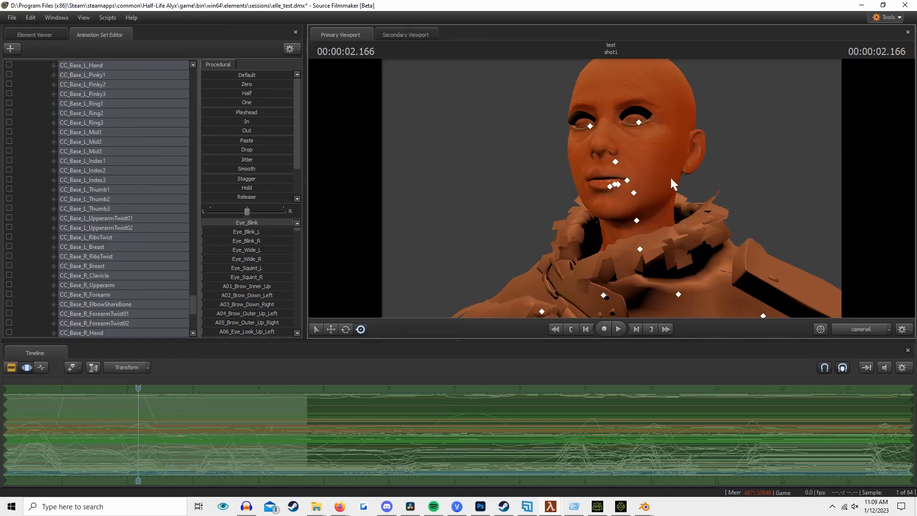
Show the scene through the Work Camera and select the CC_Base_L_UpperarmTwist02 bone on demonsample2_1's left arm.
{"action": "right_click", "coordinate": [677, 217]}
{"action": "left_click", "coordinate": [849, 327]}
{"action": "key", "text": "w"}
{"action": "left_click_drag", "start_coordinate": [644, 192], "coordinate": [620, 188]}
{"action": "left_click", "coordinate": [647, 192], "text": "ctrl"}
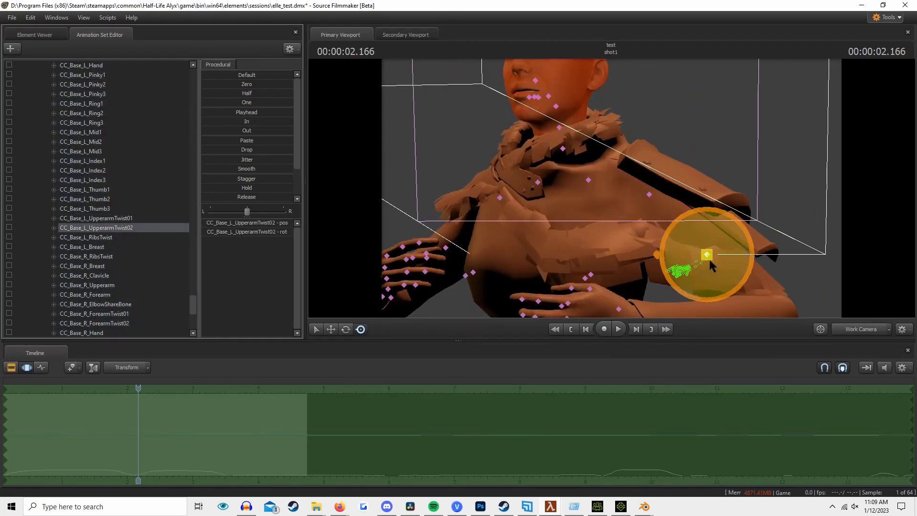
Try rotating the left upper-arm bones of demonsample2_1, undo the changes, and briefly play the shot.
{"action": "left_click_drag", "start_coordinate": [650, 195], "coordinate": [654, 196]}
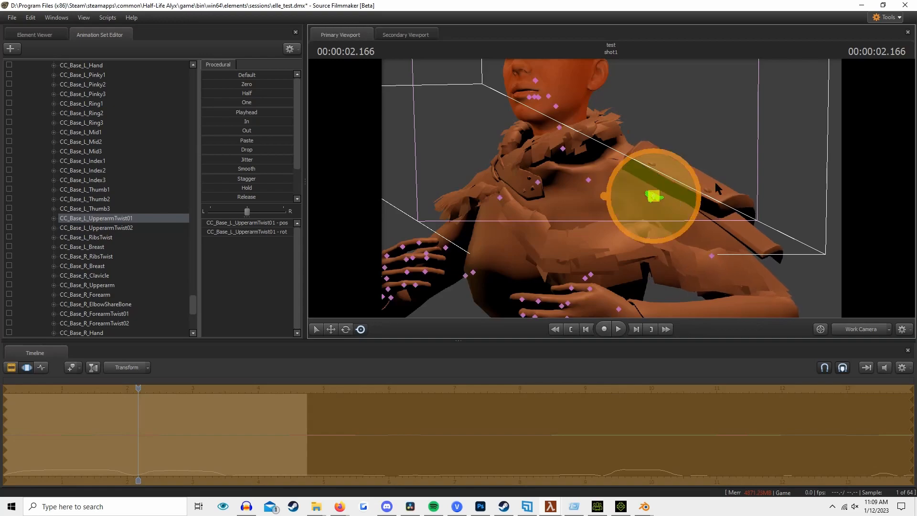
{"action": "left_click", "coordinate": [650, 219], "text": "ctrl"}
{"action": "left_click", "coordinate": [649, 194], "text": "ctrl"}
{"action": "left_click", "coordinate": [660, 199], "text": "ctrl"}
{"action": "left_click", "coordinate": [653, 195], "text": "ctrl"}
{"action": "left_click", "coordinate": [654, 196], "text": "ctrl"}
{"action": "left_click", "coordinate": [650, 195], "text": "ctrl"}
{"action": "left_click_drag", "start_coordinate": [650, 194], "coordinate": [598, 170]}
{"action": "key", "text": "ctrl+z"}
{"action": "key", "text": "space"}
{"action": "key", "text": "space"}
{"action": "key", "text": "ctrl+z"}
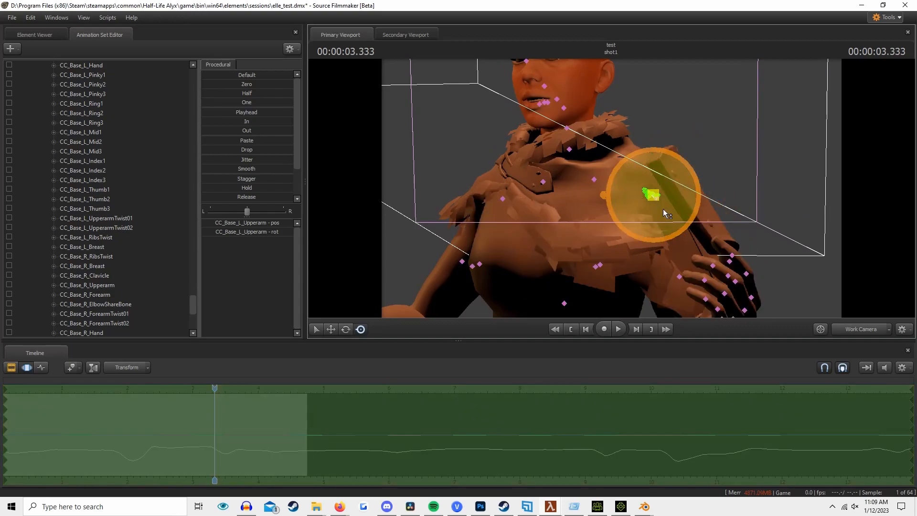
Look through the ungrouped CC_Base bones and facial controls of demonsample2_1, checking the CC_Base_L_Clavicle bone in the viewport.
{"action": "scroll", "coordinate": [134, 239], "scroll_direction": "up", "scroll_amount": 10}
{"action": "scroll", "coordinate": [125, 215], "scroll_direction": "down", "scroll_amount": 3}
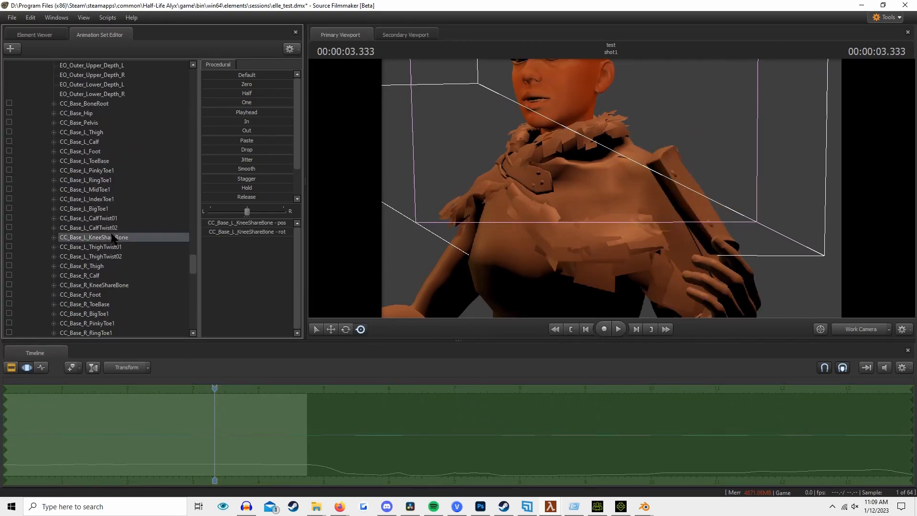
{"action": "left_click", "coordinate": [589, 170]}
{"action": "left_click_drag", "start_coordinate": [580, 180], "coordinate": [626, 191]}
{"action": "scroll", "coordinate": [119, 287], "scroll_direction": "up", "scroll_amount": 10}
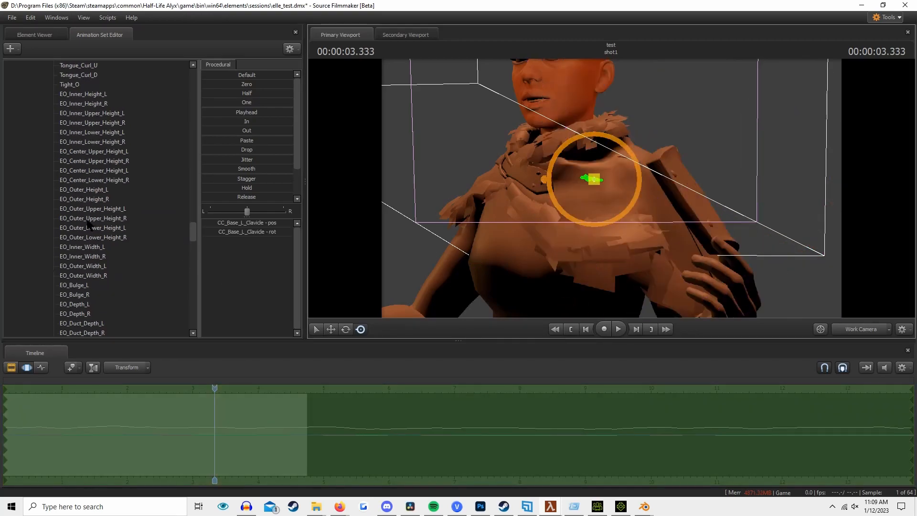
{"action": "left_click", "coordinate": [165, 256]}
{"action": "scroll", "coordinate": [157, 243], "scroll_direction": "up", "scroll_amount": 20}
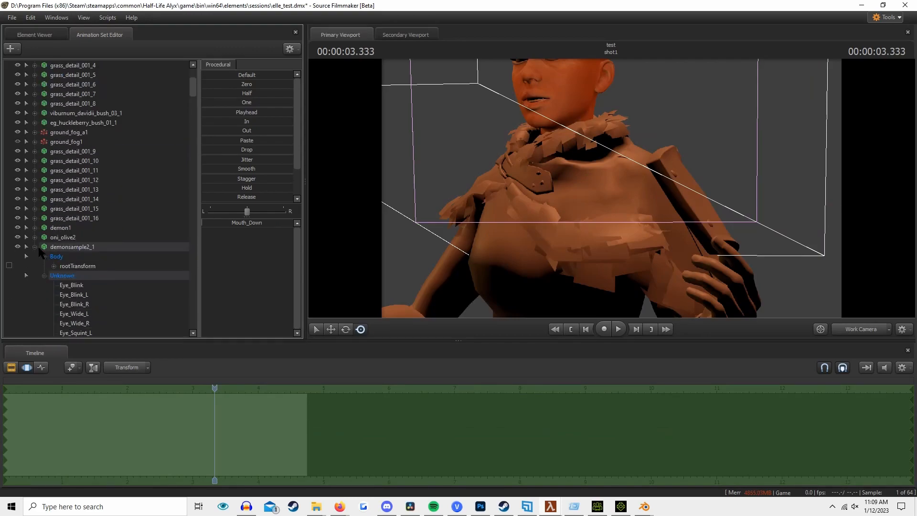
Inspect the elle1 animation set inside group2 and collapse the group again.
{"action": "scroll", "coordinate": [76, 173], "scroll_direction": "up", "scroll_amount": 4}
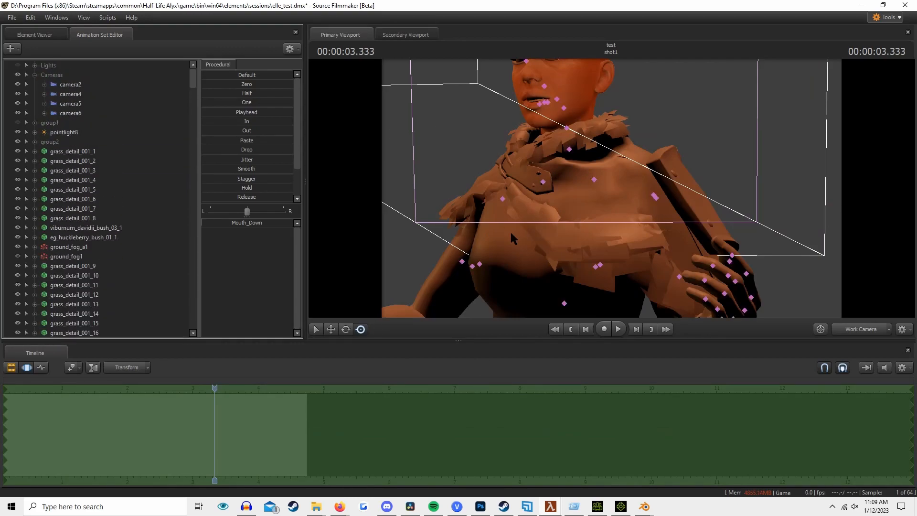
{"action": "left_click", "coordinate": [34, 142]}
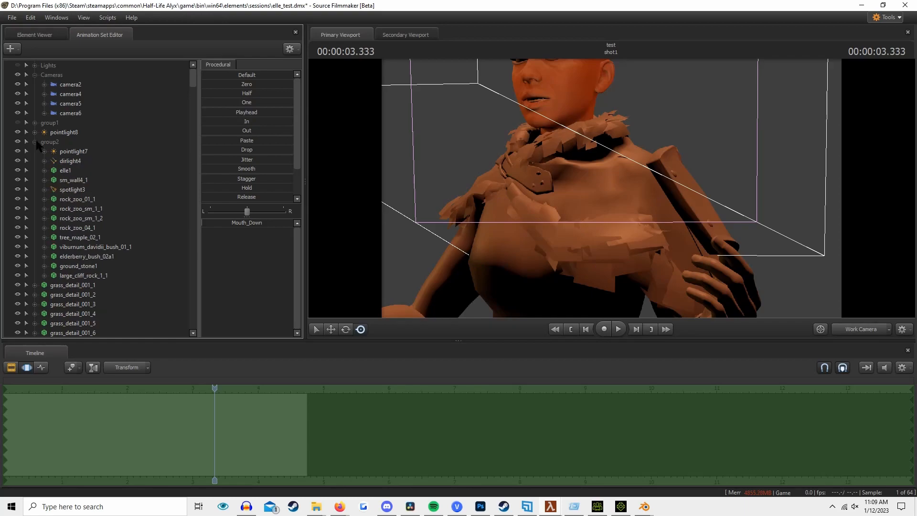
{"action": "left_click", "coordinate": [65, 170]}
{"action": "left_click", "coordinate": [45, 171]}
{"action": "left_click", "coordinate": [43, 170]}
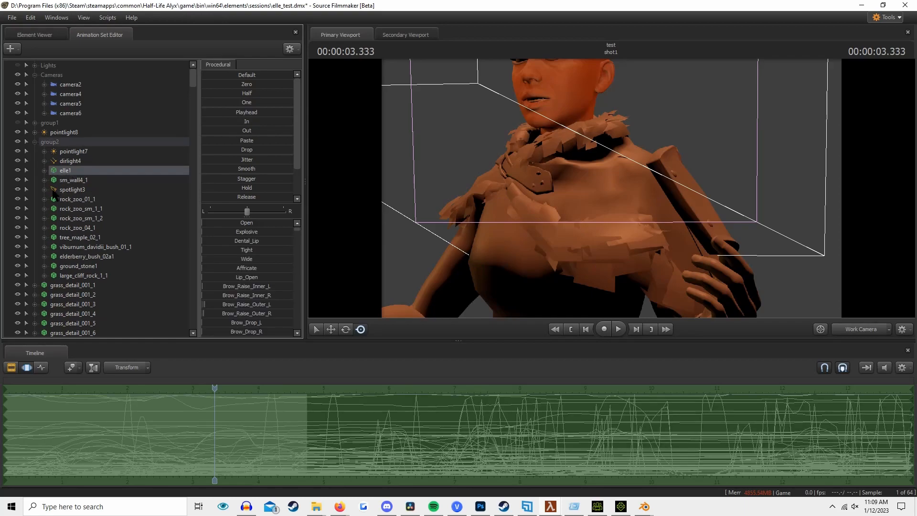
{"action": "left_click", "coordinate": [35, 142]}
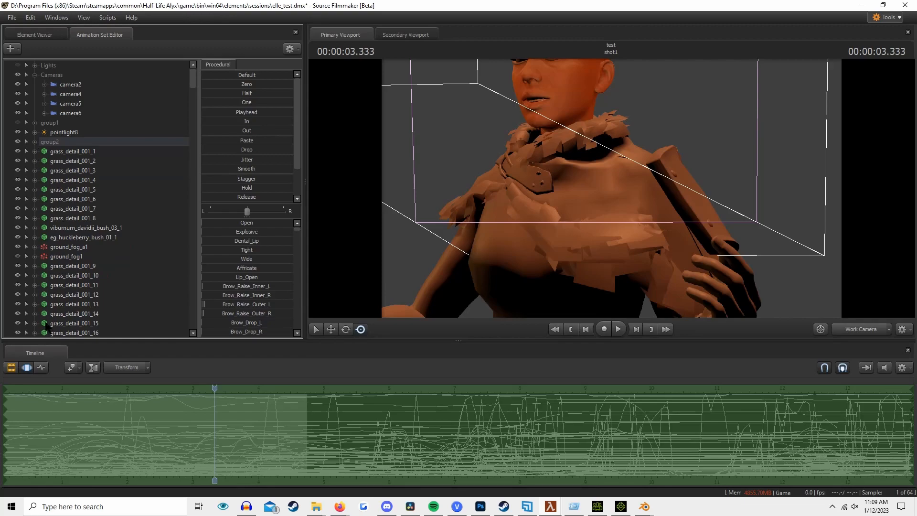
{"action": "scroll", "coordinate": [44, 287], "scroll_direction": "down", "scroll_amount": 8}
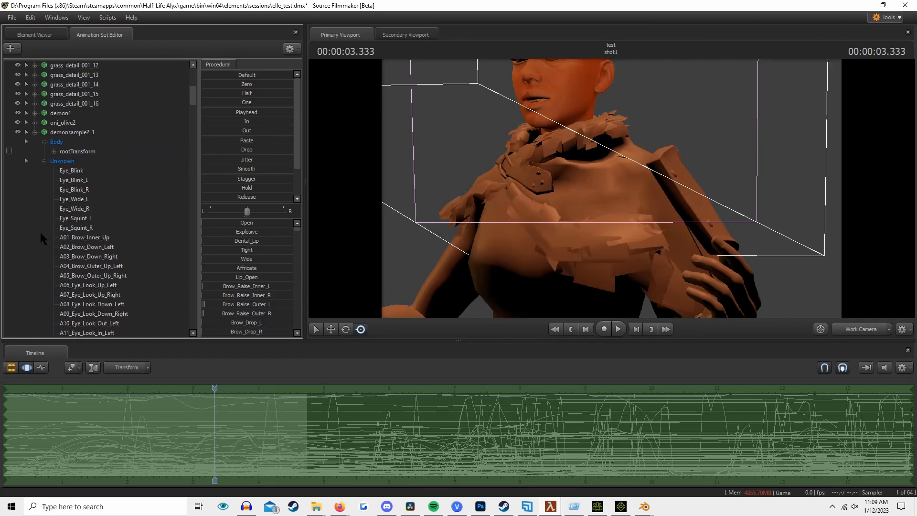
Collapse demonsample2_1 and add a new animation set using the alyx.vmdl model.
{"action": "left_click", "coordinate": [34, 132]}
{"action": "left_click", "coordinate": [86, 335]}
{"action": "right_click", "coordinate": [87, 335]}
{"action": "left_click", "coordinate": [198, 395]}
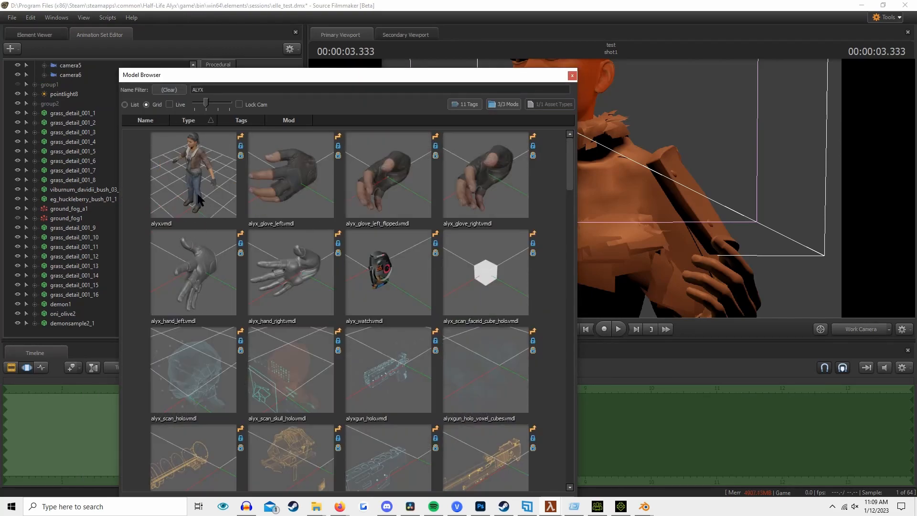
{"action": "double_click", "coordinate": [197, 194]}
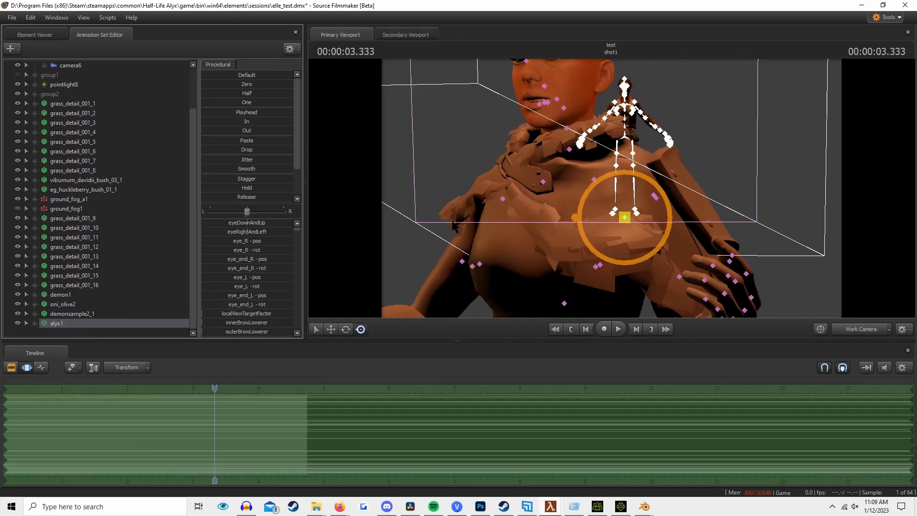
Expand alyx1 and examine how its bones are organized in the Face, Body and Legs groups.
{"action": "left_click", "coordinate": [34, 322]}
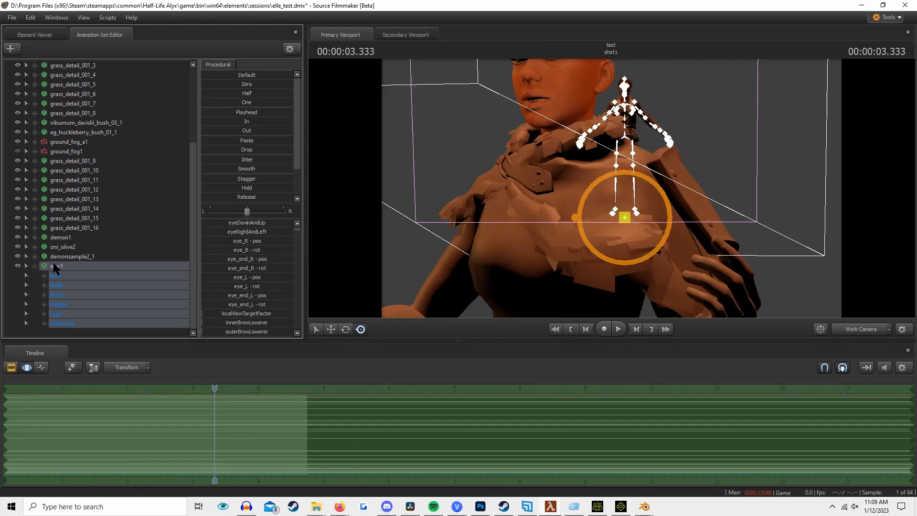
{"action": "left_click", "coordinate": [57, 313]}
{"action": "left_click", "coordinate": [44, 313]}
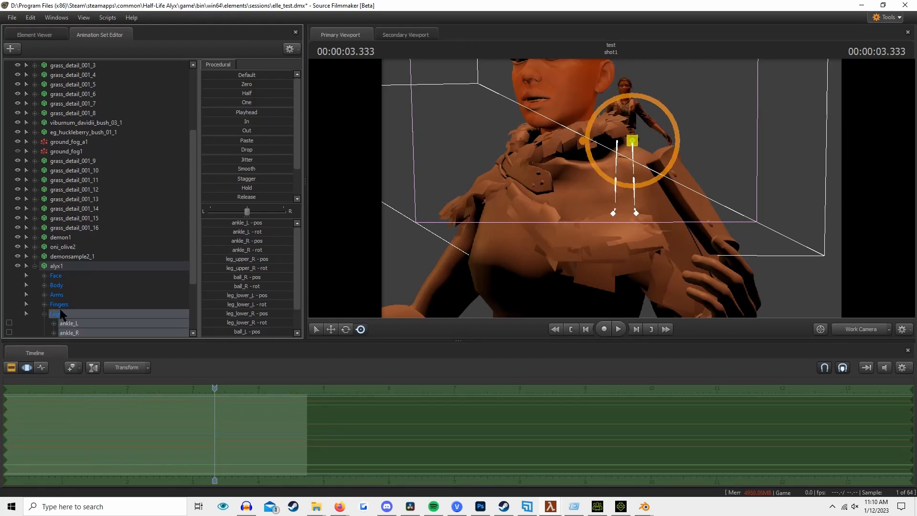
{"action": "left_click", "coordinate": [57, 228]}
{"action": "left_click", "coordinate": [56, 209]}
{"action": "left_click", "coordinate": [54, 200]}
{"action": "left_click", "coordinate": [44, 209]}
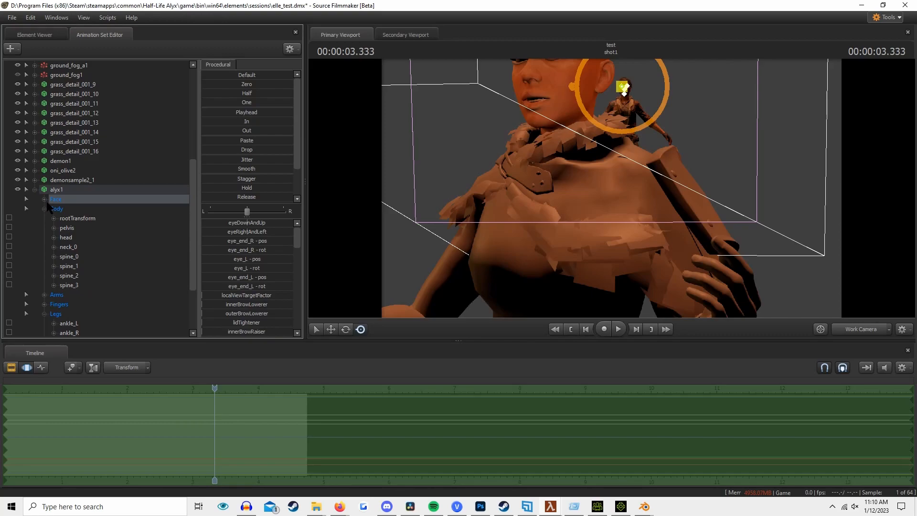
{"action": "left_click", "coordinate": [44, 210]}
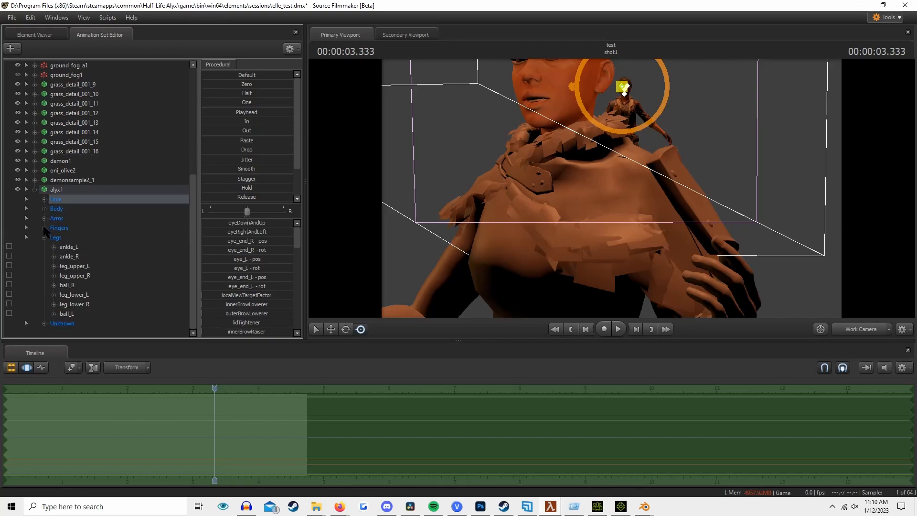
{"action": "left_click", "coordinate": [44, 238]}
Try rotating alyx1's arm_upper_L bone in the viewport and undo the changes.
{"action": "left_click_drag", "start_coordinate": [616, 191], "coordinate": [604, 111]}
{"action": "key", "text": "w"}
{"action": "key", "text": "w"}
{"action": "key", "text": "s"}
{"action": "key", "text": "ctrl"}
{"action": "left_click", "coordinate": [610, 141], "text": "ctrl"}
{"action": "key", "text": "ctrl+z"}
{"action": "key", "text": "ctrl"}
{"action": "key", "text": "ctrl"}
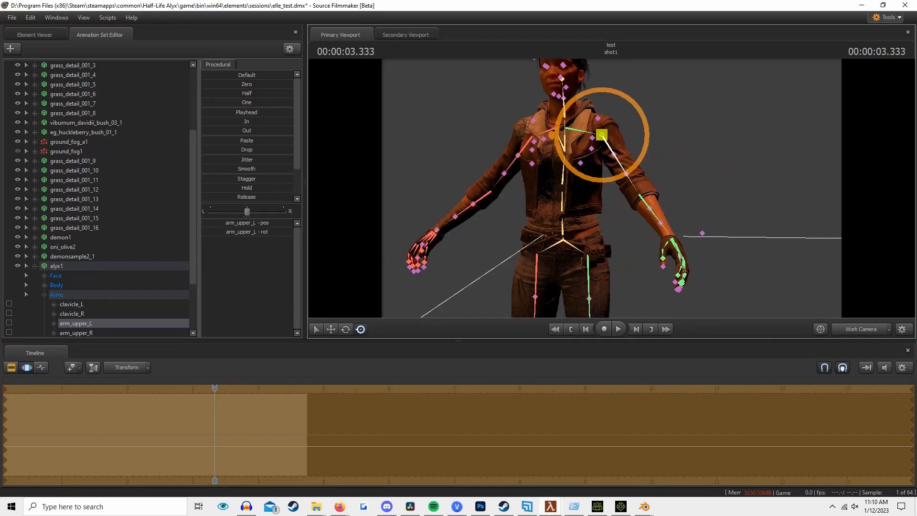
{"action": "key", "text": "ctrl+z"}
{"action": "key", "text": "ctrl"}
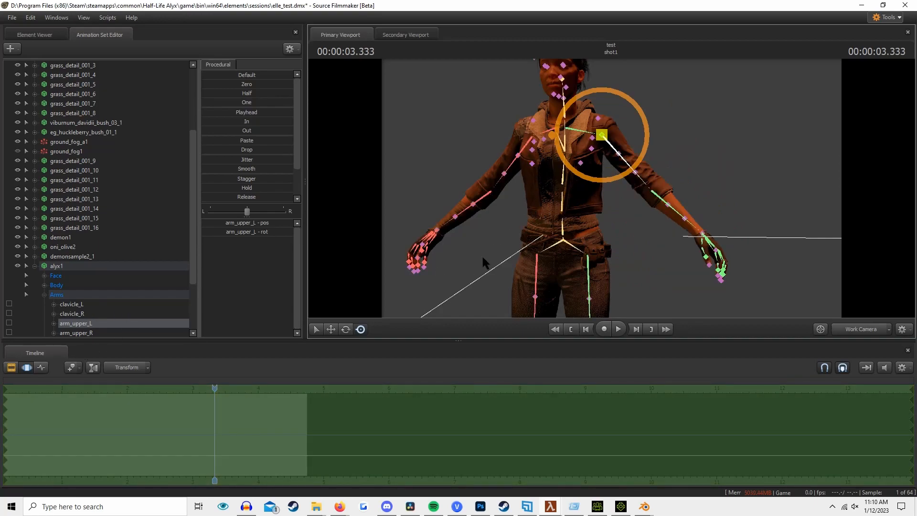
Select all of alyx1's controls, try adjusting a bone at the left shoulder, and undo the changes.
{"action": "scroll", "coordinate": [100, 251], "scroll_direction": "down", "scroll_amount": 3}
{"action": "left_click", "coordinate": [74, 191]}
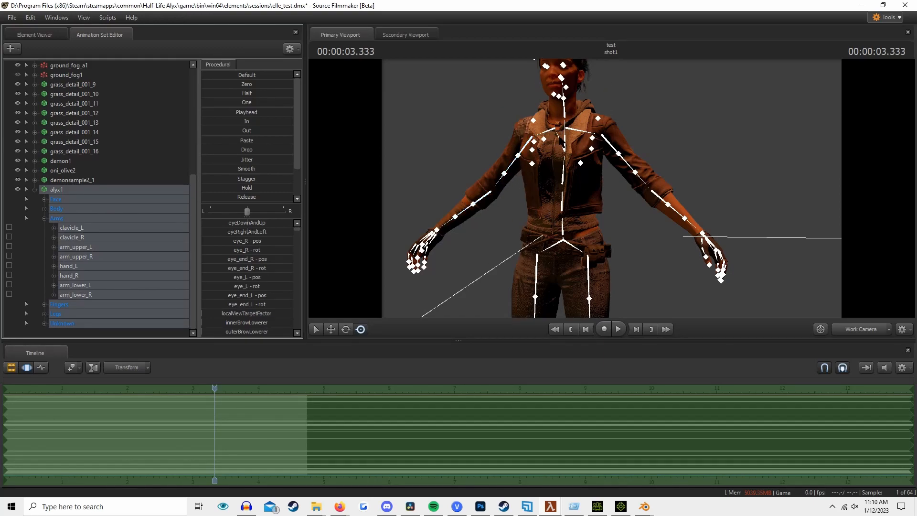
{"action": "left_click", "coordinate": [597, 128]}
{"action": "mouse_move", "coordinate": [597, 124]}
{"action": "left_mouse_down"}
{"action": "mouse_move", "coordinate": [552, 142]}
{"action": "mouse_move", "coordinate": [591, 123]}
{"action": "mouse_move", "coordinate": [605, 130]}
{"action": "left_mouse_up"}
{"action": "key", "text": "ctrl+z"}
{"action": "key", "text": "ctrl+z"}
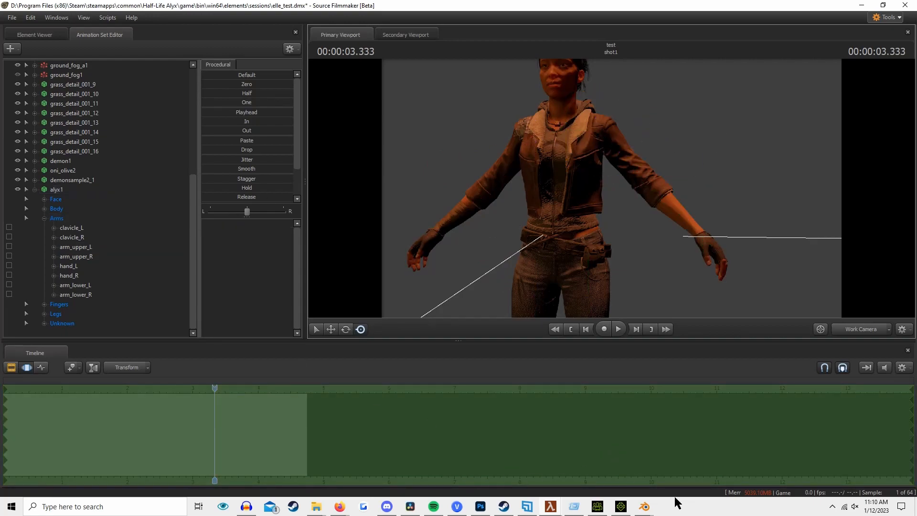
Switch to Blender and examine the bone name pairs in the bone_rename_cc2s2fm.py script.
{"action": "mouse_move", "coordinate": [644, 506]}
{"action": "left_click", "coordinate": [696, 466]}
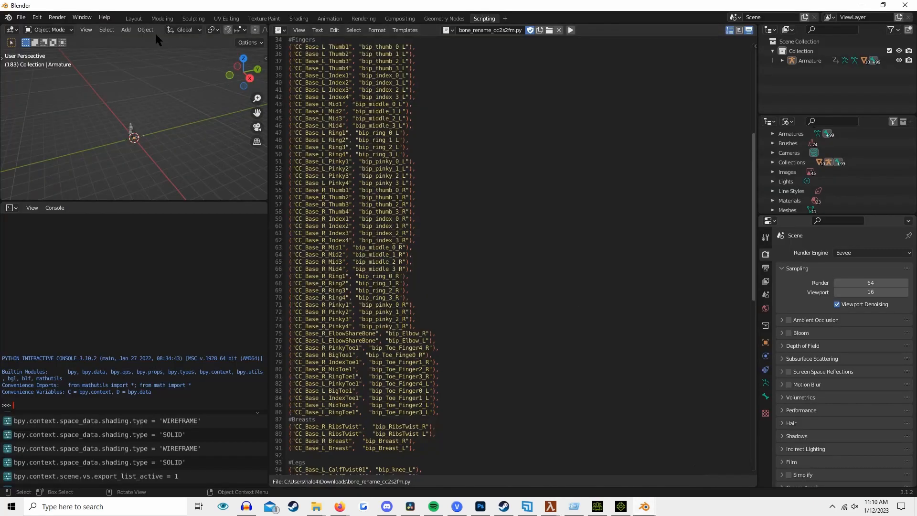
{"action": "scroll", "coordinate": [167, 138], "scroll_direction": "up", "scroll_amount": 4}
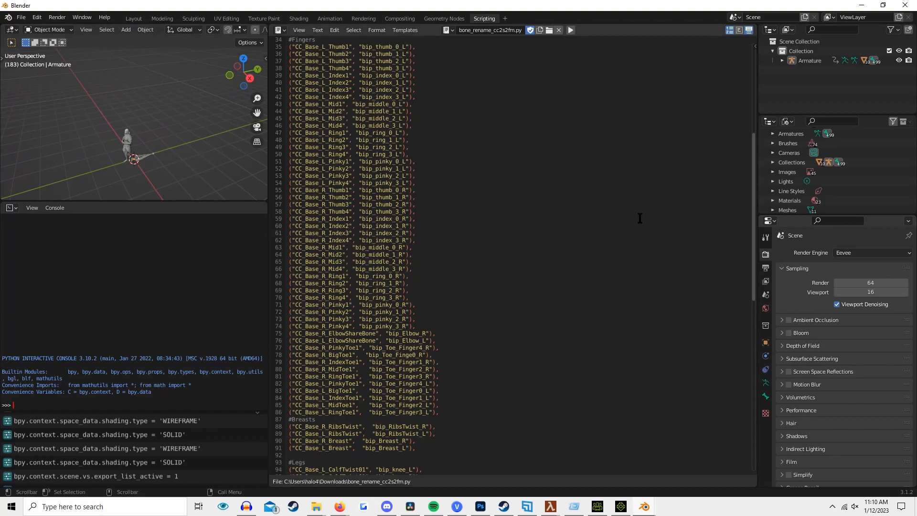
{"action": "scroll", "coordinate": [599, 237], "scroll_direction": "up", "scroll_amount": 10}
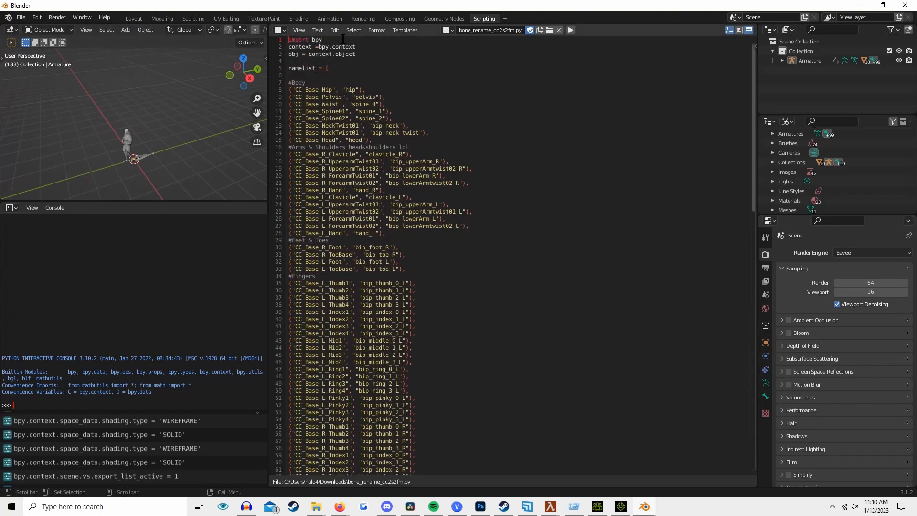
{"action": "scroll", "coordinate": [446, 293], "scroll_direction": "down", "scroll_amount": 5}
{"action": "scroll", "coordinate": [545, 185], "scroll_direction": "up", "scroll_amount": 5}
Run the bone_rename_cc2s2fm.py script on the character's armature.
{"action": "left_click_drag", "start_coordinate": [502, 305], "coordinate": [497, 297]}
{"action": "left_click", "coordinate": [568, 88]}
{"action": "left_click", "coordinate": [334, 29]}
{"action": "left_click", "coordinate": [571, 30]}
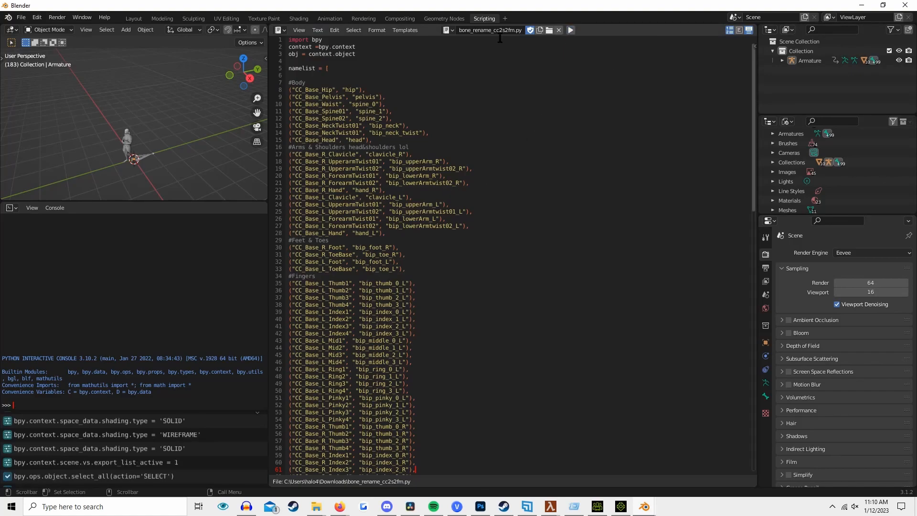
Select the armature in the Layout workspace, enter Pose Mode, and show the character in wireframe.
{"action": "left_click", "coordinate": [133, 18]}
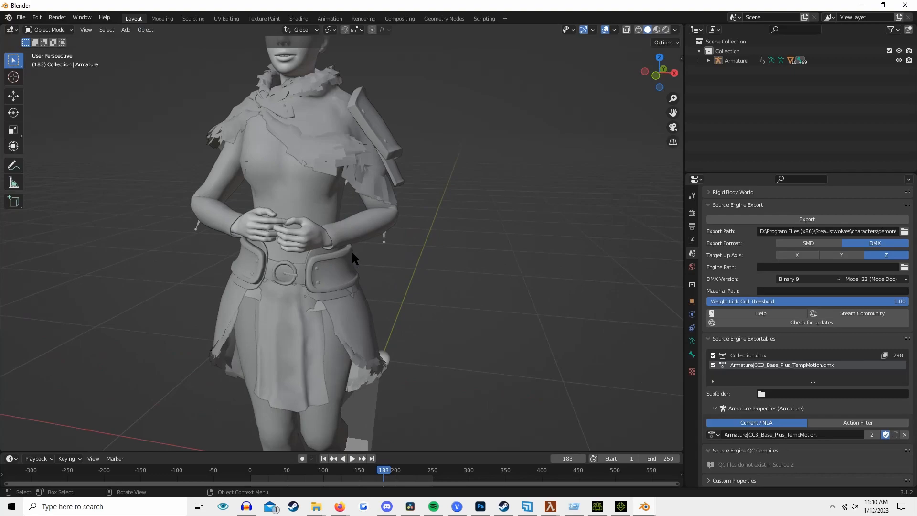
{"action": "left_click", "coordinate": [385, 237]}
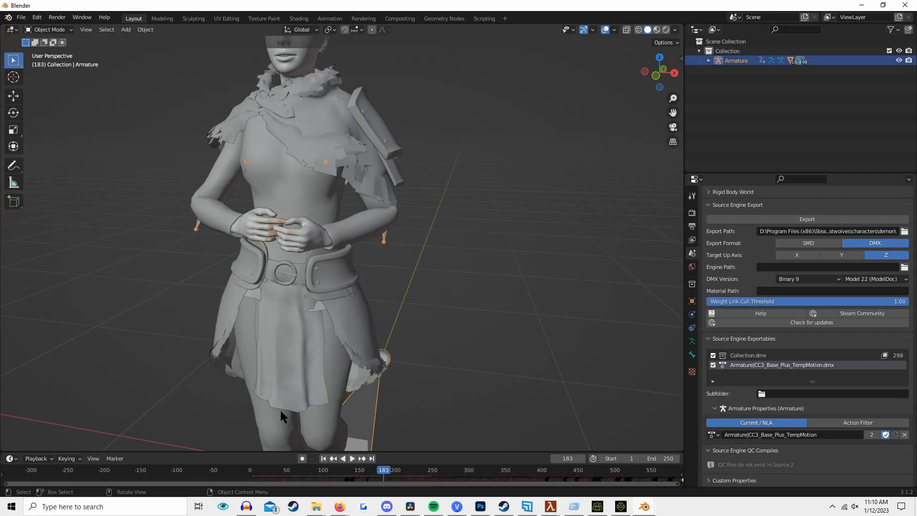
{"action": "scroll", "coordinate": [282, 406], "scroll_direction": "down", "scroll_amount": 3}
{"action": "left_click", "coordinate": [47, 29]}
{"action": "left_click", "coordinate": [56, 60]}
{"action": "key", "text": "z"}
{"action": "left_click", "coordinate": [310, 219]}
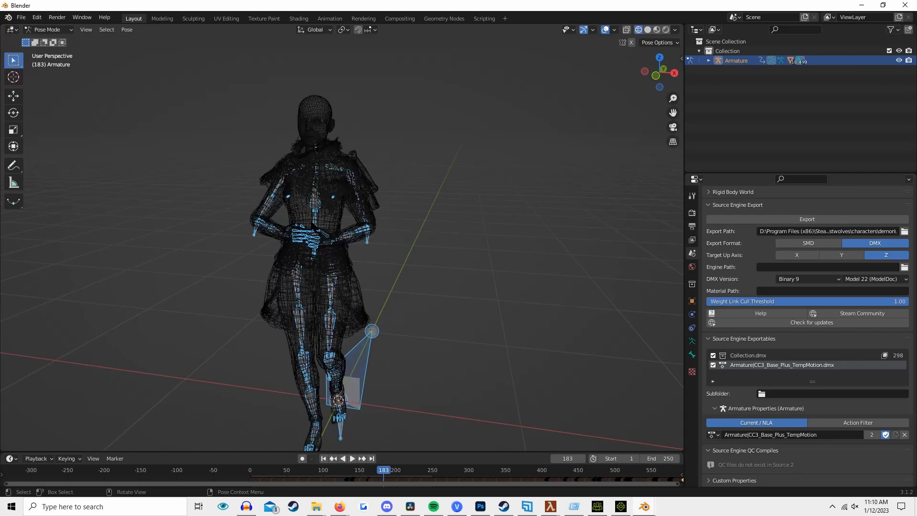
Display the bone properties and inspect the names of the left elbow and left forearm bones.
{"action": "left_click", "coordinate": [693, 355]}
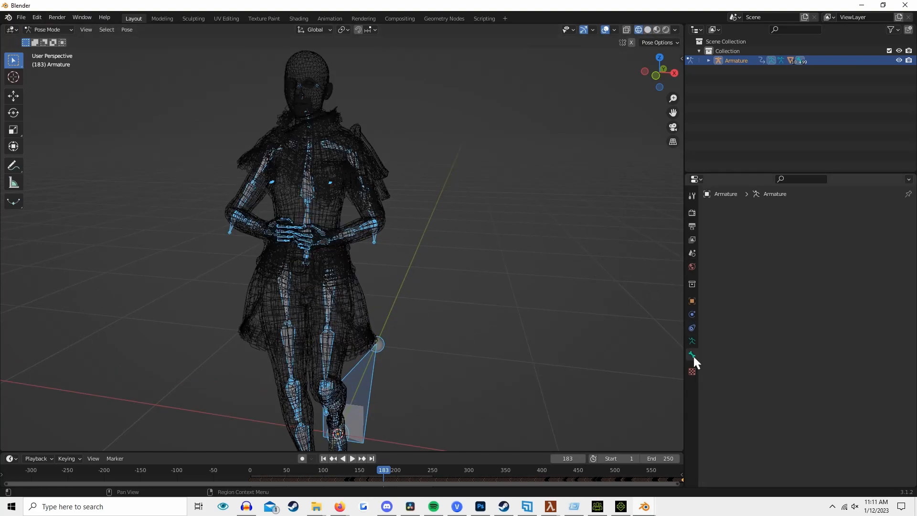
{"action": "left_click", "coordinate": [376, 235]}
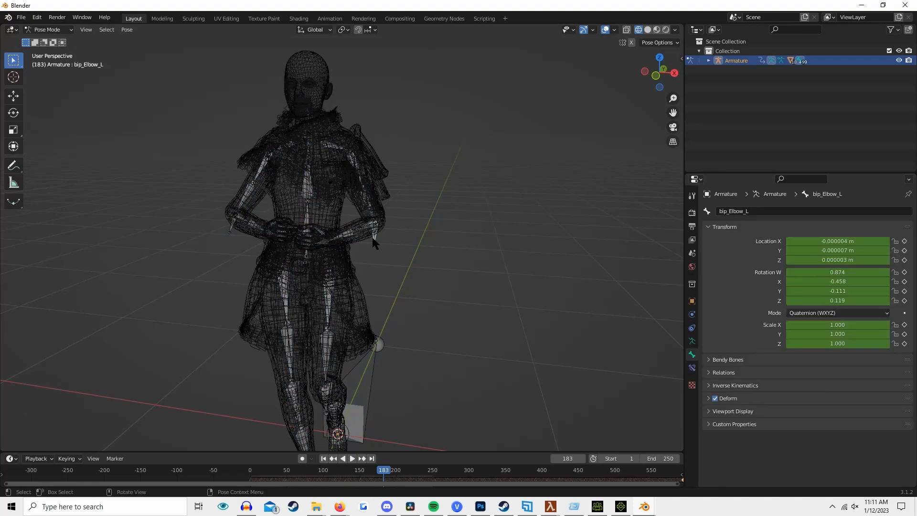
{"action": "scroll", "coordinate": [374, 242], "scroll_direction": "up", "scroll_amount": 4}
{"action": "left_click", "coordinate": [331, 245]}
{"action": "middle_click_drag", "start_coordinate": [331, 244], "coordinate": [382, 241], "text": "shift"}
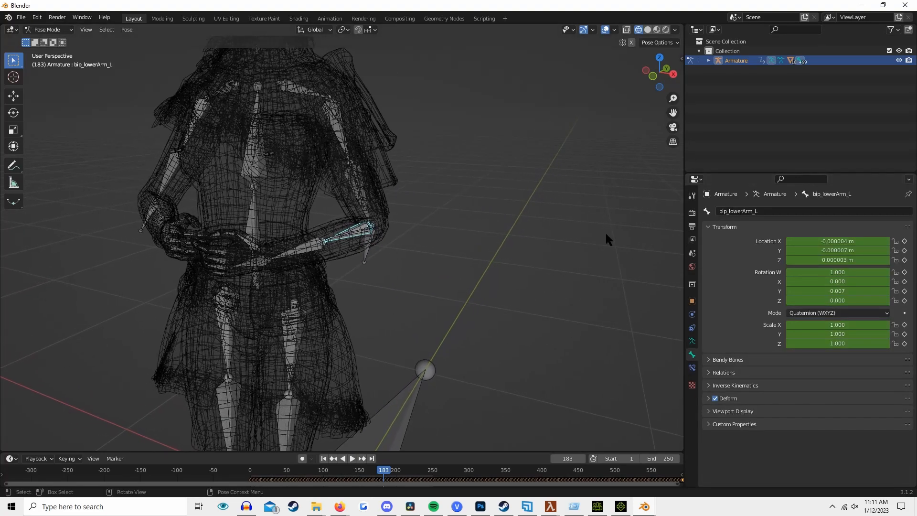
Inspect the names of the upper spine bone and the left clavicle bone.
{"action": "left_click", "coordinate": [260, 222]}
{"action": "middle_click_drag", "start_coordinate": [260, 222], "coordinate": [348, 227]}
{"action": "left_click", "coordinate": [466, 165]}
{"action": "mouse_move", "coordinate": [466, 165]}
{"action": "middle_mouse_down"}
{"action": "mouse_move", "coordinate": [475, 168]}
{"action": "mouse_move", "coordinate": [468, 195]}
{"action": "mouse_move", "coordinate": [469, 182]}
{"action": "middle_mouse_up"}
{"action": "key", "text": "z"}
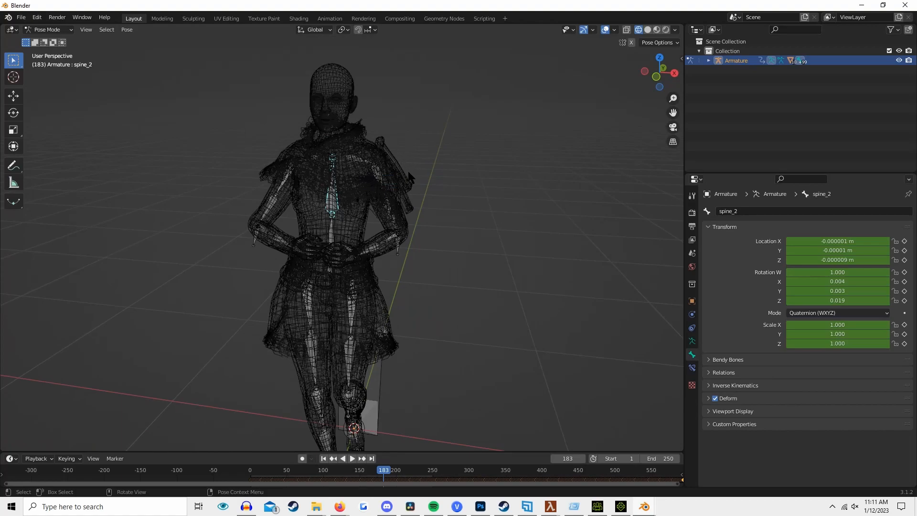
{"action": "scroll", "coordinate": [405, 204], "scroll_direction": "up", "scroll_amount": 4}
{"action": "left_click", "coordinate": [383, 184]}
{"action": "scroll", "coordinate": [451, 237], "scroll_direction": "down", "scroll_amount": 5}
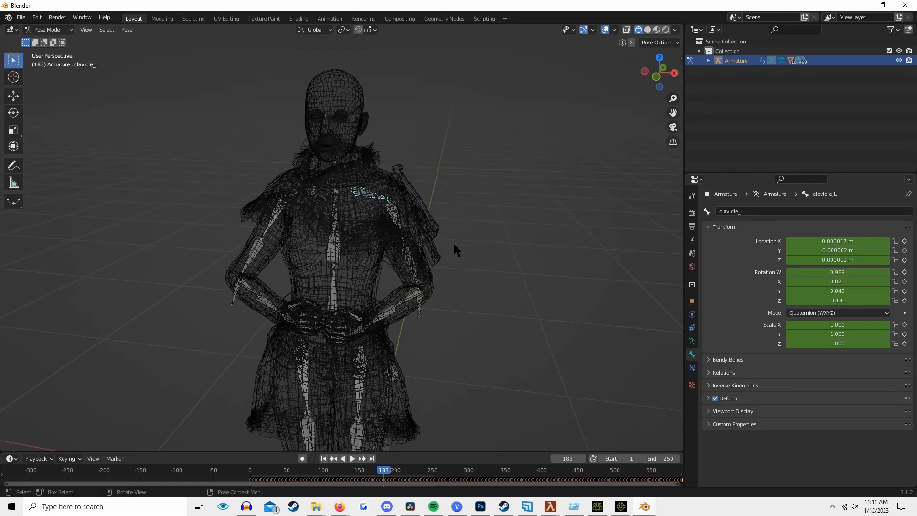
Return the viewport to solid shading and select all of the armature's bones.
{"action": "middle_click_drag", "start_coordinate": [452, 237], "coordinate": [437, 307]}
{"action": "key", "text": "z"}
{"action": "left_click", "coordinate": [517, 301]}
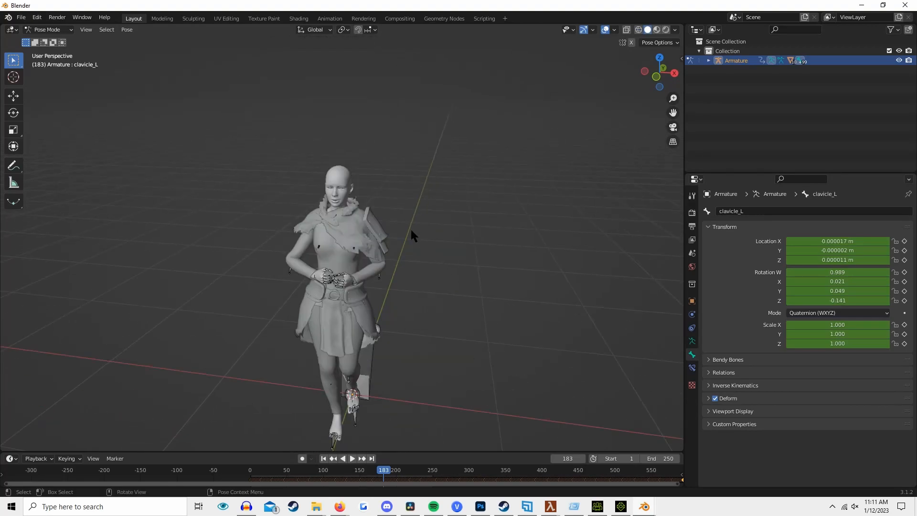
{"action": "key", "text": "a"}
Open the scene's Source Engine Export settings.
{"action": "left_click", "coordinate": [692, 340]}
{"action": "left_click", "coordinate": [692, 366]}
{"action": "left_click", "coordinate": [692, 354]}
{"action": "left_click", "coordinate": [691, 327]}
{"action": "left_click", "coordinate": [691, 341]}
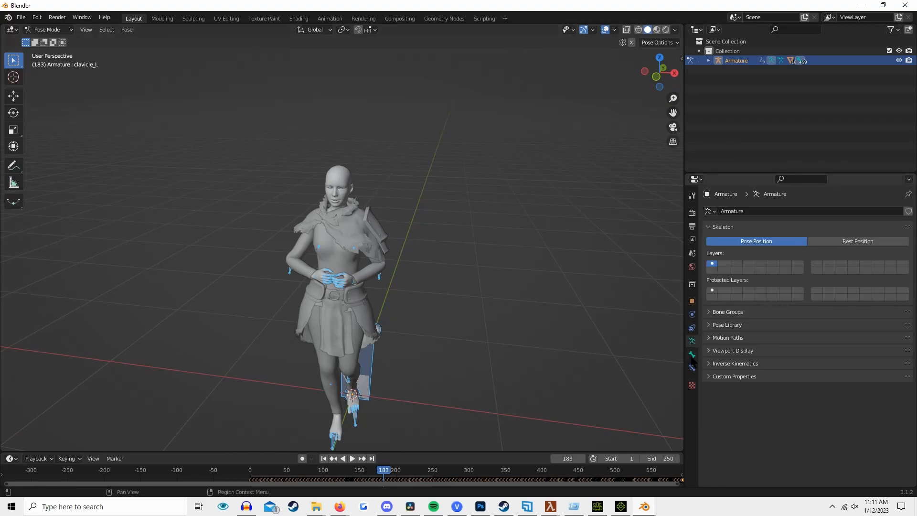
{"action": "left_click", "coordinate": [692, 254]}
{"action": "scroll", "coordinate": [434, 368], "scroll_direction": "down", "scroll_amount": 2}
{"action": "middle_click_drag", "start_coordinate": [435, 377], "coordinate": [429, 331], "text": "shift"}
{"action": "scroll", "coordinate": [430, 273], "scroll_direction": "up", "scroll_amount": 1}
{"action": "middle_click_drag", "start_coordinate": [442, 263], "coordinate": [463, 272]}
{"action": "scroll", "coordinate": [822, 267], "scroll_direction": "down", "scroll_amount": 5}
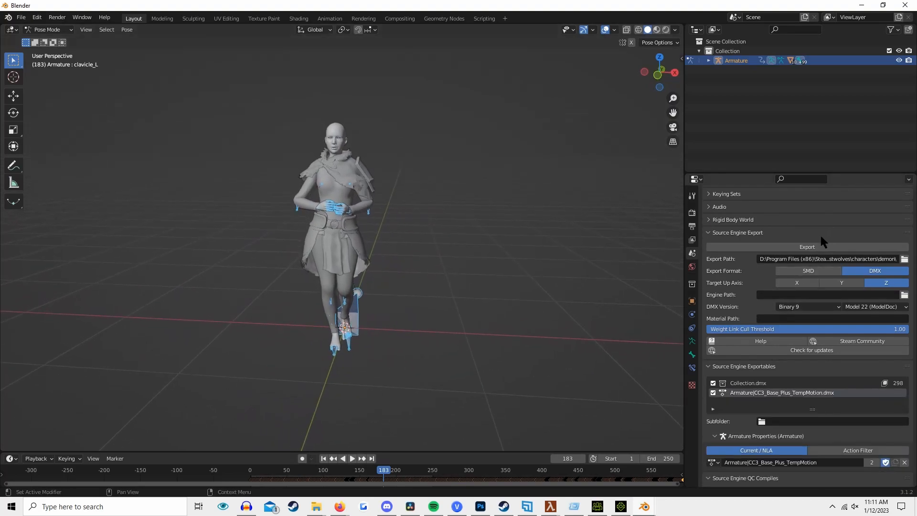
Make Collection.dmx the active Source Engine exportable and open the export choices.
{"action": "left_click", "coordinate": [804, 247]}
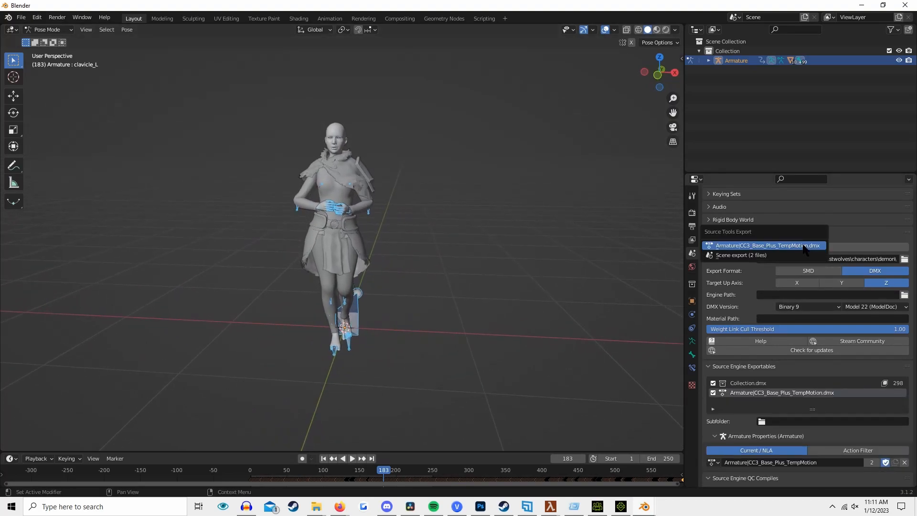
{"action": "left_click", "coordinate": [752, 382]}
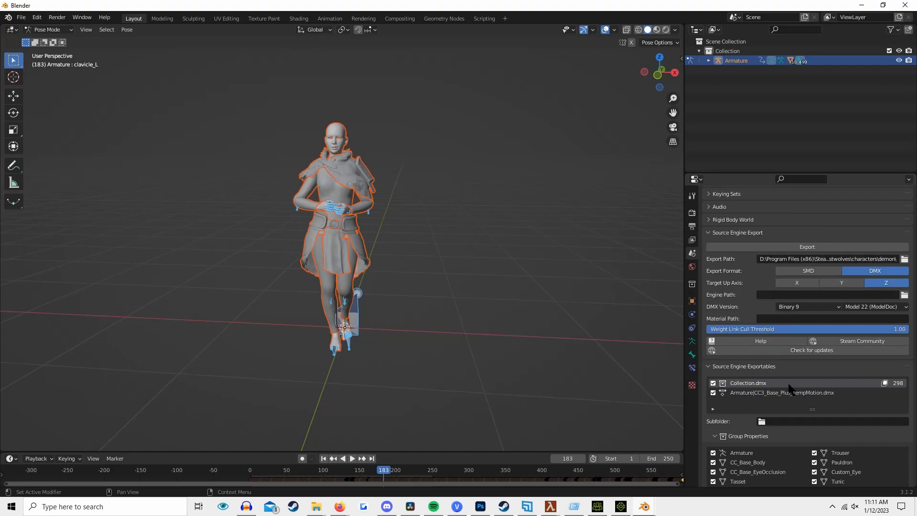
{"action": "right_click", "coordinate": [756, 381]}
{"action": "left_click", "coordinate": [795, 248]}
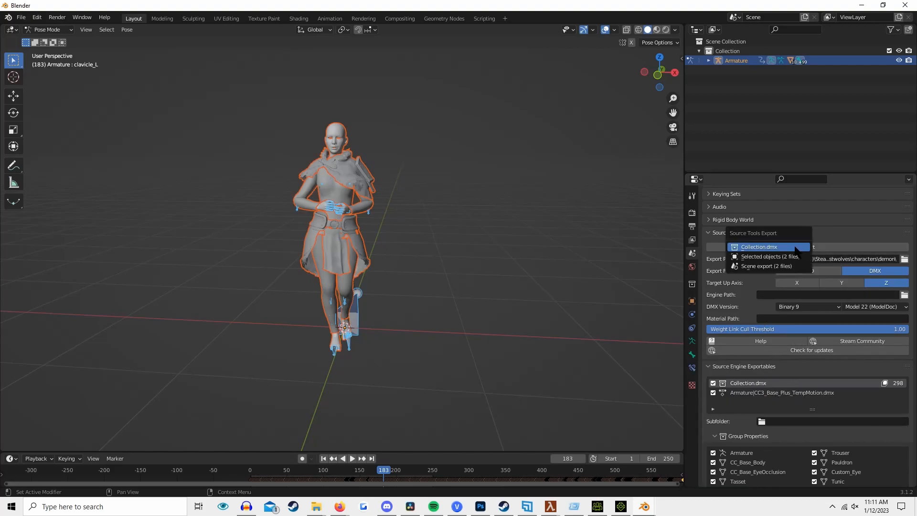
Browse for a new export path, check the demon folder, and create a demonsample2 folder inside characters.
{"action": "left_click", "coordinate": [898, 258]}
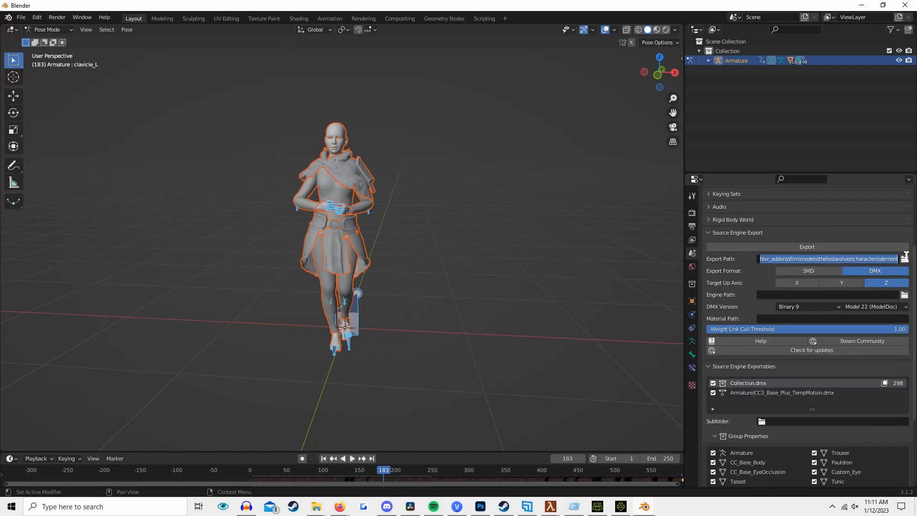
{"action": "left_click", "coordinate": [904, 256]}
{"action": "left_click", "coordinate": [904, 258]}
{"action": "double_click", "coordinate": [322, 156]}
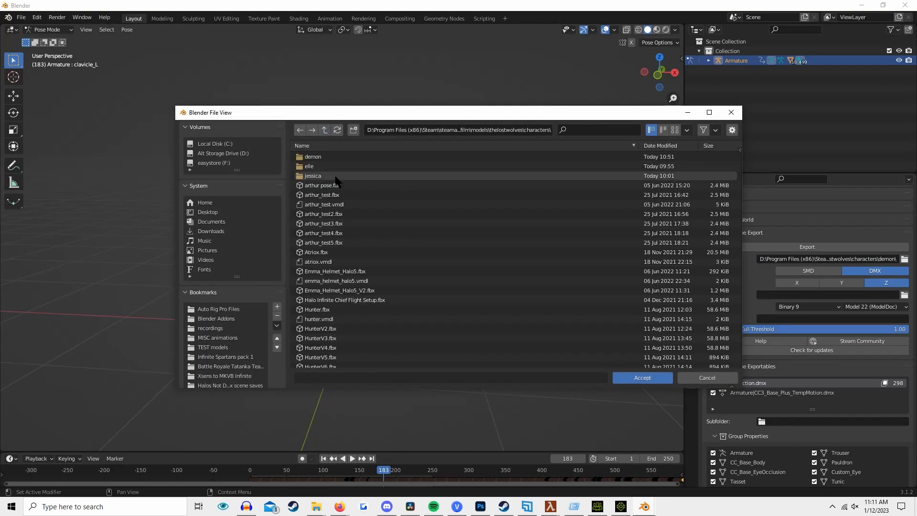
{"action": "double_click", "coordinate": [313, 157]}
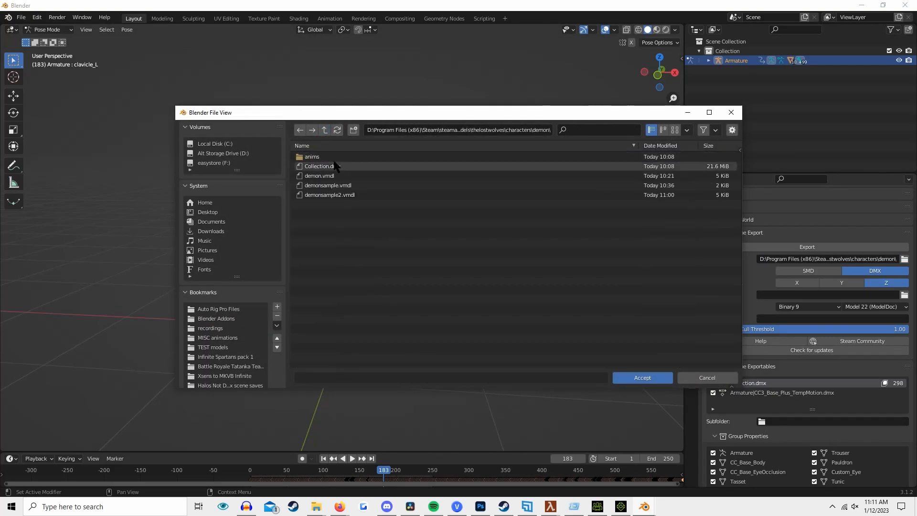
{"action": "left_click", "coordinate": [324, 130]}
{"action": "left_click", "coordinate": [354, 129]}
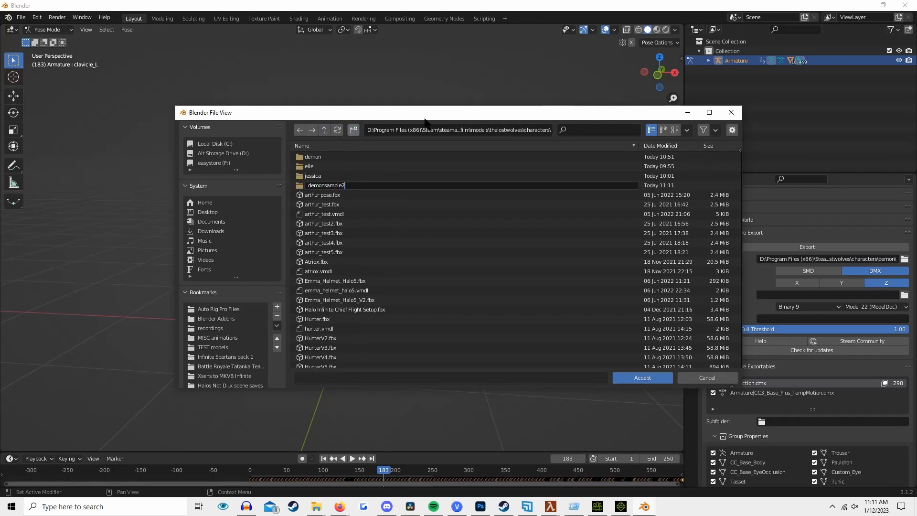
Set the export path to the demonsample2 folder and export Collection.dmx.
{"action": "left_click_drag", "start_coordinate": [391, 110], "coordinate": [393, 112]}
{"action": "left_click", "coordinate": [353, 192]}
{"action": "double_click", "coordinate": [352, 166]}
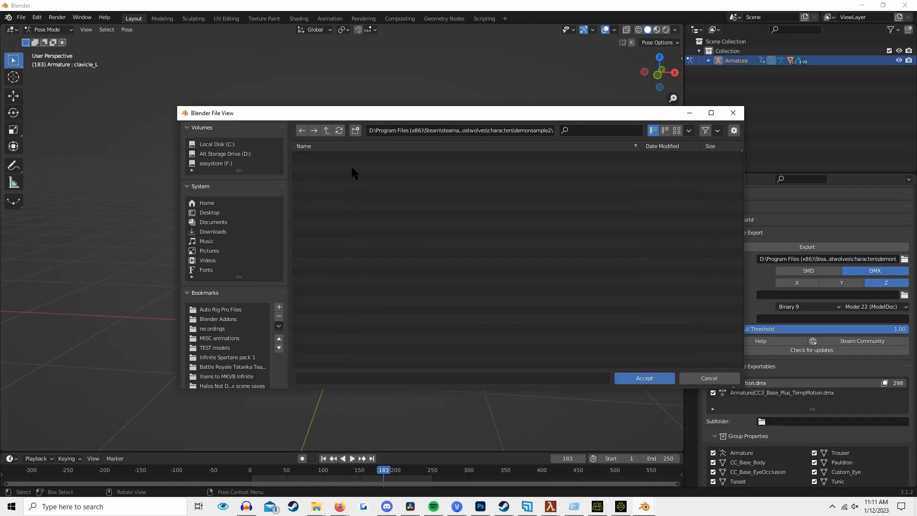
{"action": "left_click", "coordinate": [655, 380]}
{"action": "left_click", "coordinate": [777, 249]}
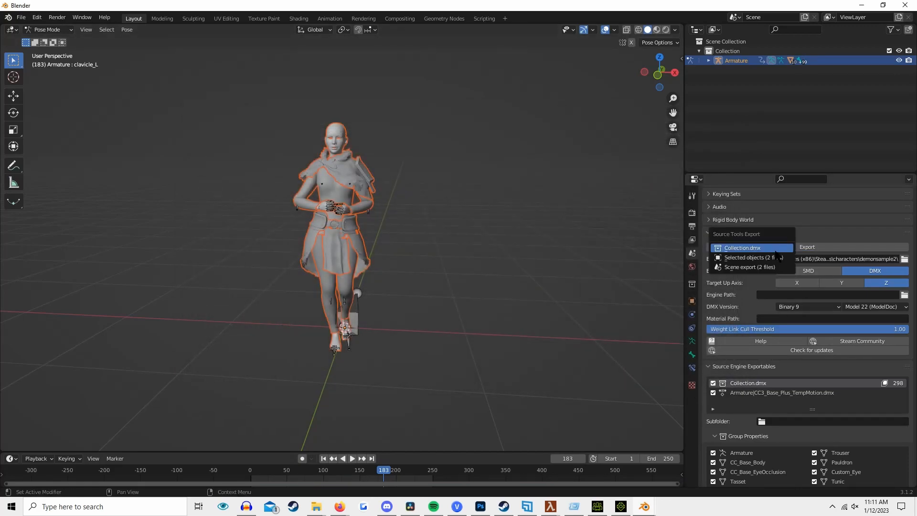
Switch to the demonsample2 document in ModelDoc and disable its existing Collection.dmx render mesh.
{"action": "mouse_move", "coordinate": [596, 509]}
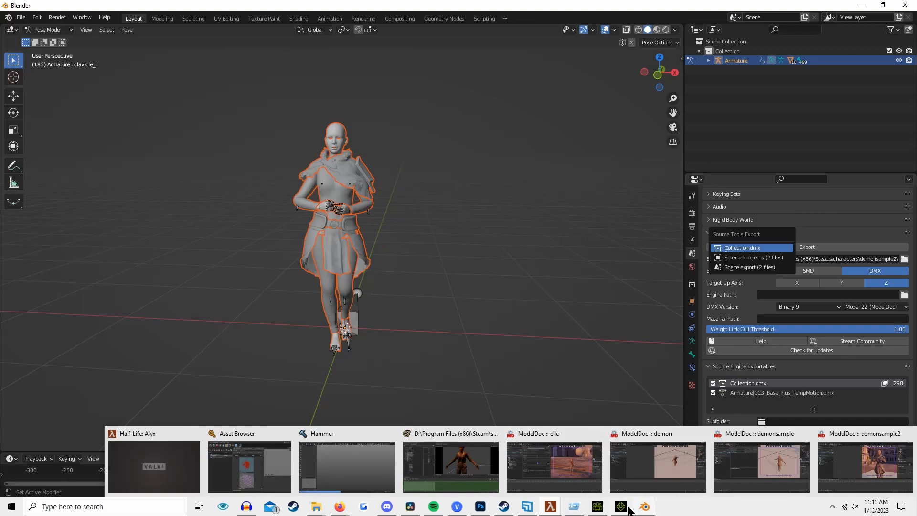
{"action": "left_click", "coordinate": [469, 467]}
{"action": "mouse_move", "coordinate": [550, 507]}
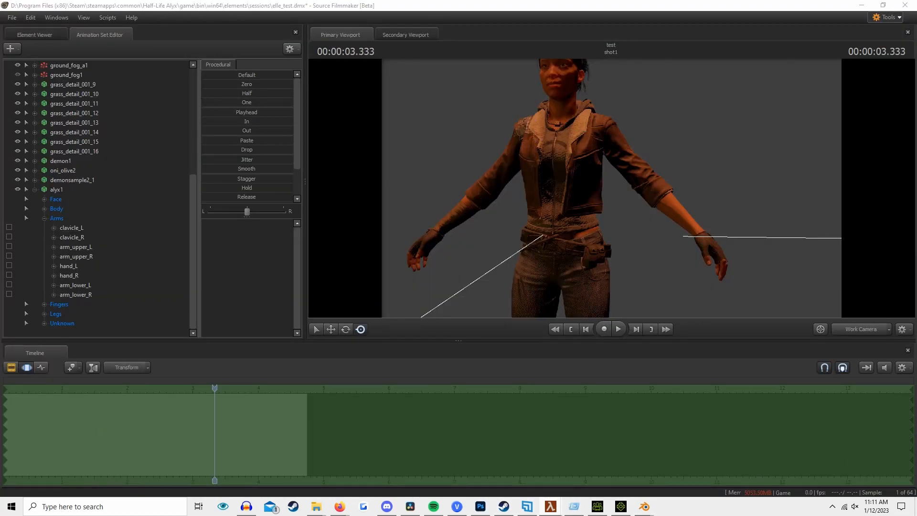
{"action": "left_click", "coordinate": [520, 436]}
{"action": "left_click", "coordinate": [67, 183]}
{"action": "right_click", "coordinate": [66, 182]}
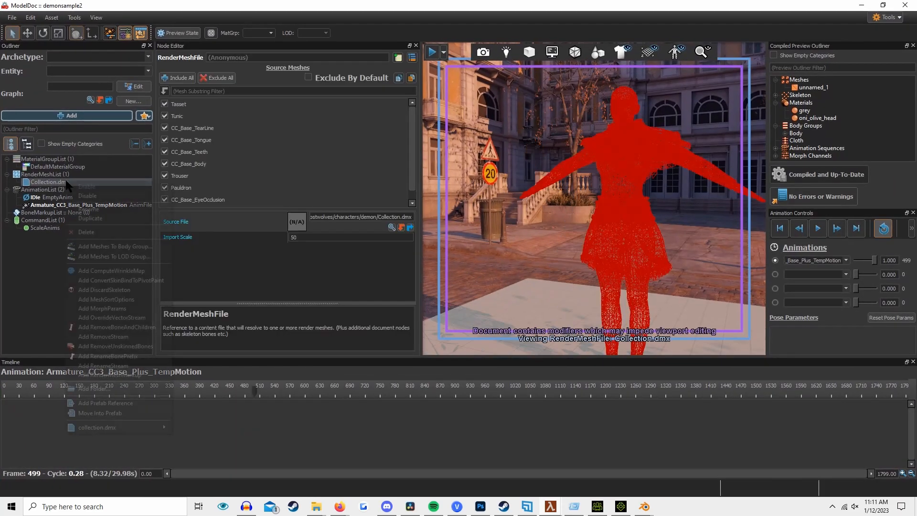
{"action": "left_click", "coordinate": [102, 194]}
Start adding meshes to RenderMeshList and browse to the characters\demonsample2 folder.
{"action": "left_click", "coordinate": [71, 175]}
{"action": "right_click", "coordinate": [71, 175]}
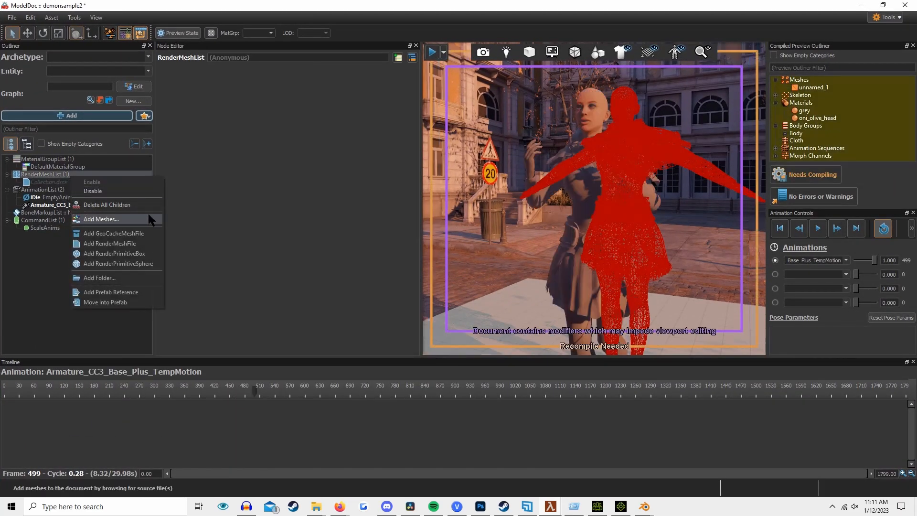
{"action": "left_click", "coordinate": [147, 214]}
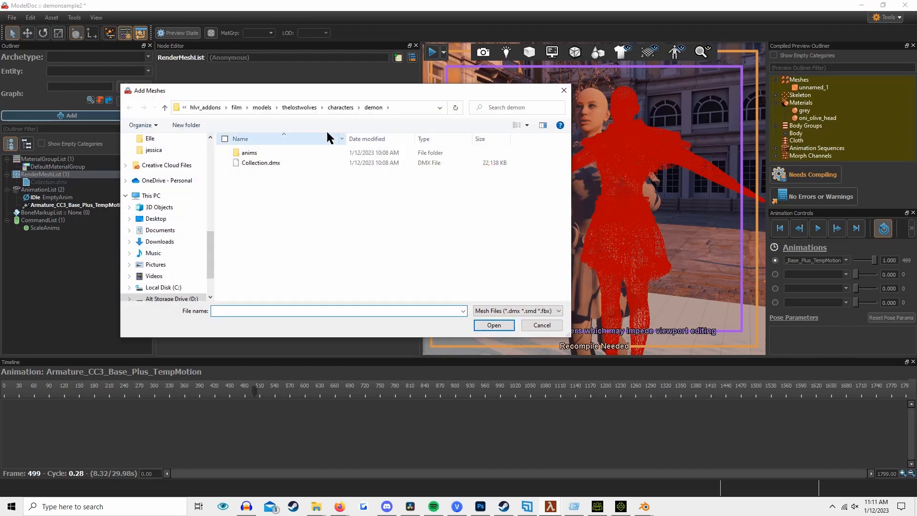
{"action": "left_click", "coordinate": [340, 107]}
{"action": "double_click", "coordinate": [273, 162]}
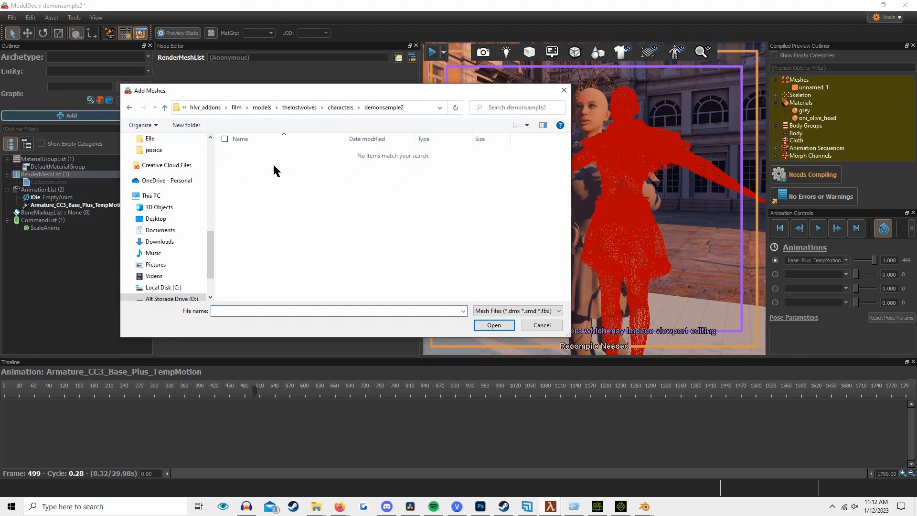
Switch to Blender to check the Collection.dmx export, and return to ModelDoc's mesh file browser.
{"action": "mouse_move", "coordinate": [645, 507]}
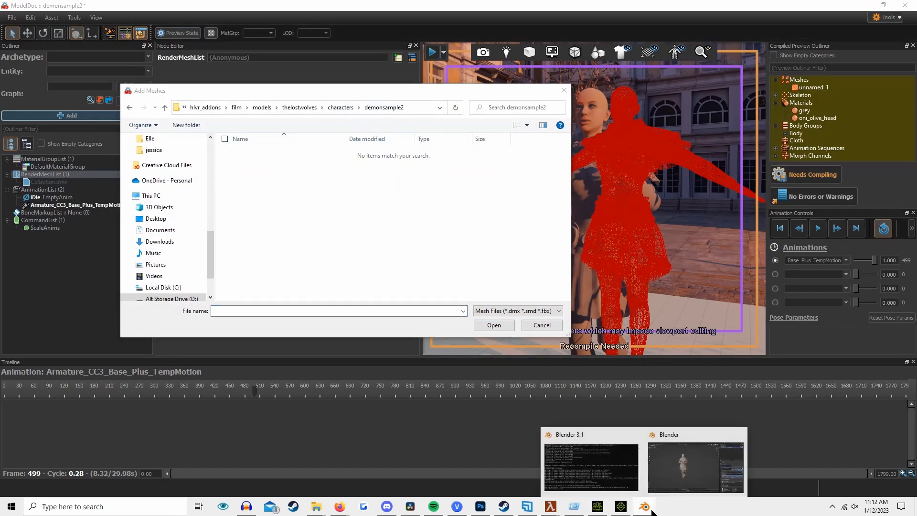
{"action": "left_click", "coordinate": [696, 465]}
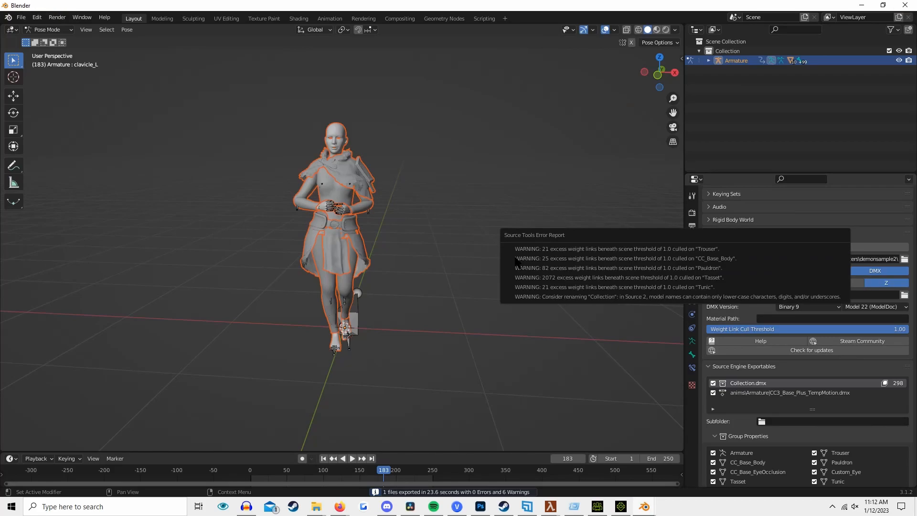
{"action": "left_click_drag", "start_coordinate": [417, 469], "coordinate": [313, 470]}
{"action": "left_click", "coordinate": [866, 7]}
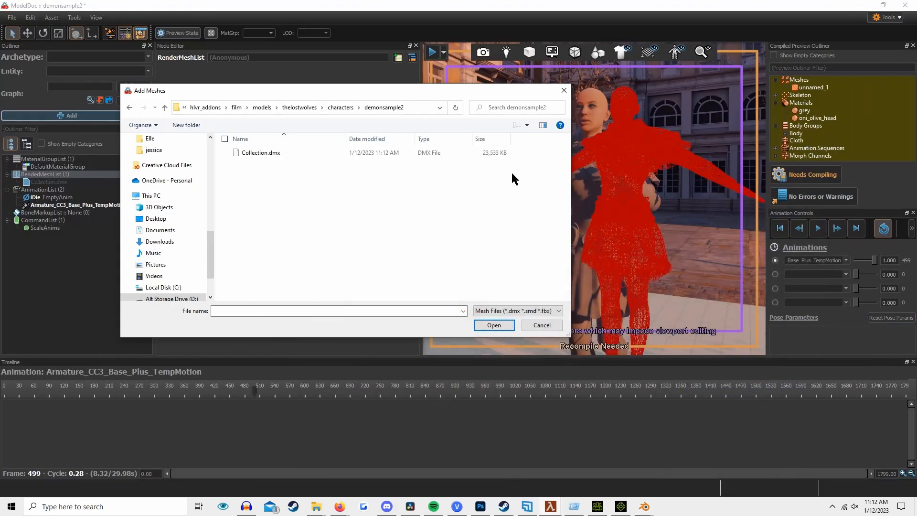
Add the demonsample2 folder's Collection.dmx to RenderMeshList and select the new render mesh.
{"action": "left_click", "coordinate": [298, 153]}
{"action": "left_click", "coordinate": [497, 325]}
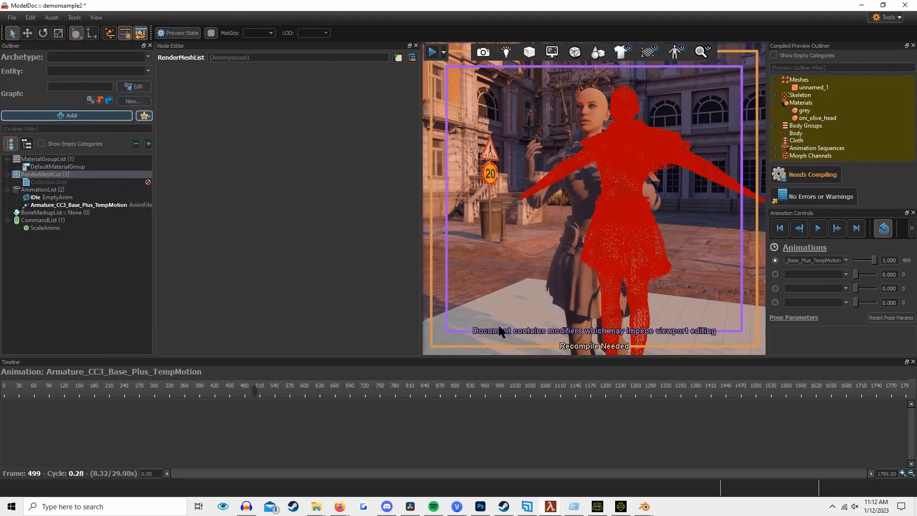
{"action": "left_click", "coordinate": [94, 189]}
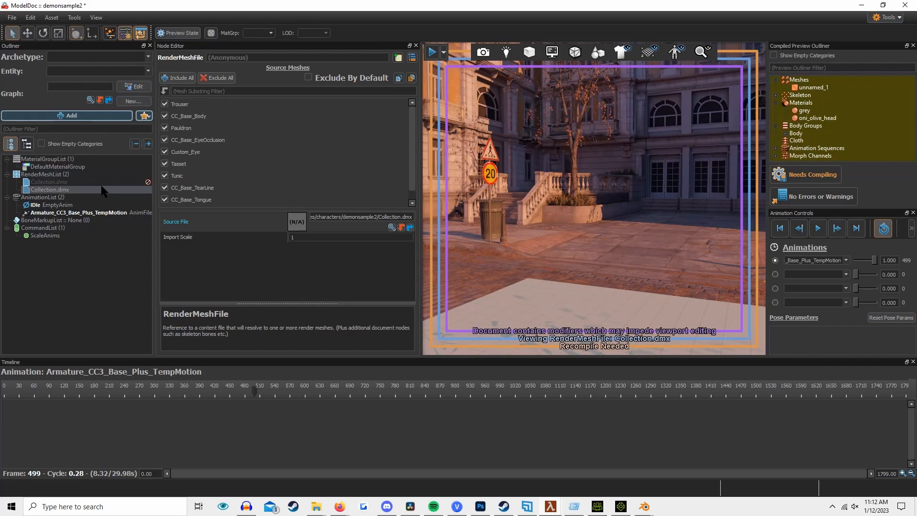
Compile the model and preview playback of the Armature_CC3_Base_Plus_TempMotion animation.
{"action": "left_click", "coordinate": [807, 174]}
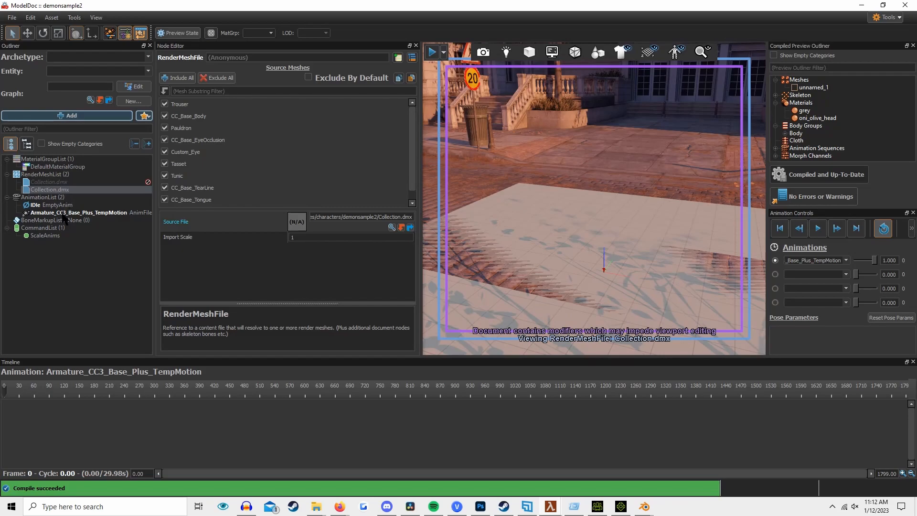
{"action": "left_click", "coordinate": [64, 214]}
{"action": "mouse_move", "coordinate": [549, 207]}
{"action": "right_mouse_down"}
{"action": "mouse_move", "coordinate": [564, 179]}
{"action": "mouse_move", "coordinate": [550, 167]}
{"action": "mouse_move", "coordinate": [554, 205]}
{"action": "mouse_move", "coordinate": [564, 202]}
{"action": "right_mouse_up"}
{"action": "key", "text": "w"}
{"action": "key", "text": "space"}
{"action": "key", "text": "space"}
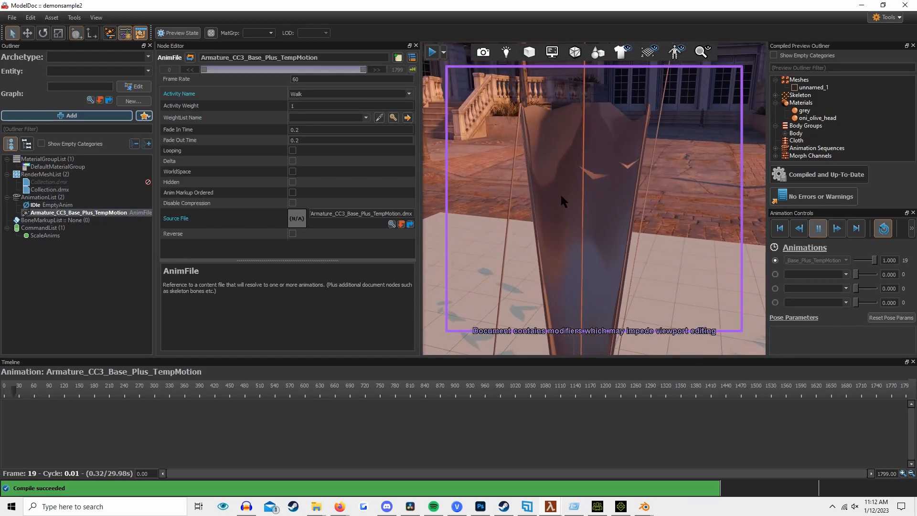
Match the new Collection.dmx render mesh's import scale to the disabled mesh's, and recompile to check the model.
{"action": "left_click", "coordinate": [63, 182]}
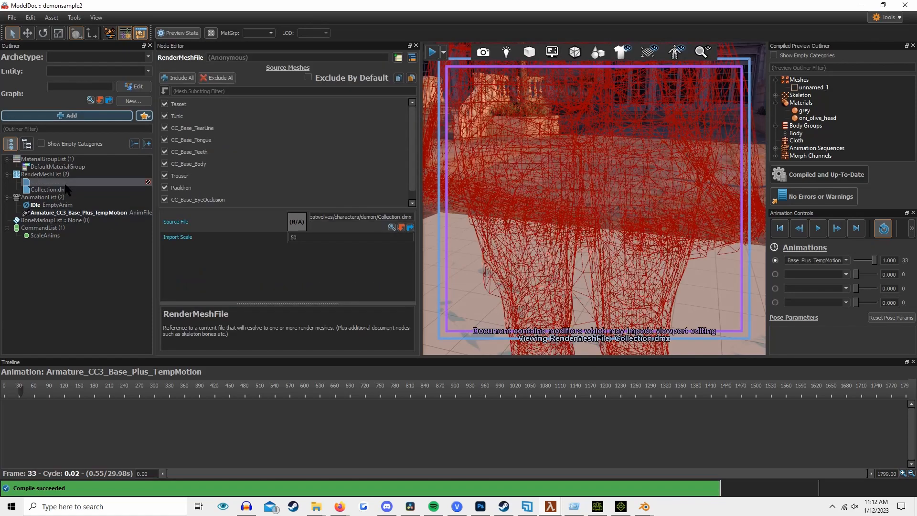
{"action": "left_click", "coordinate": [73, 190]}
{"action": "left_click", "coordinate": [214, 237]}
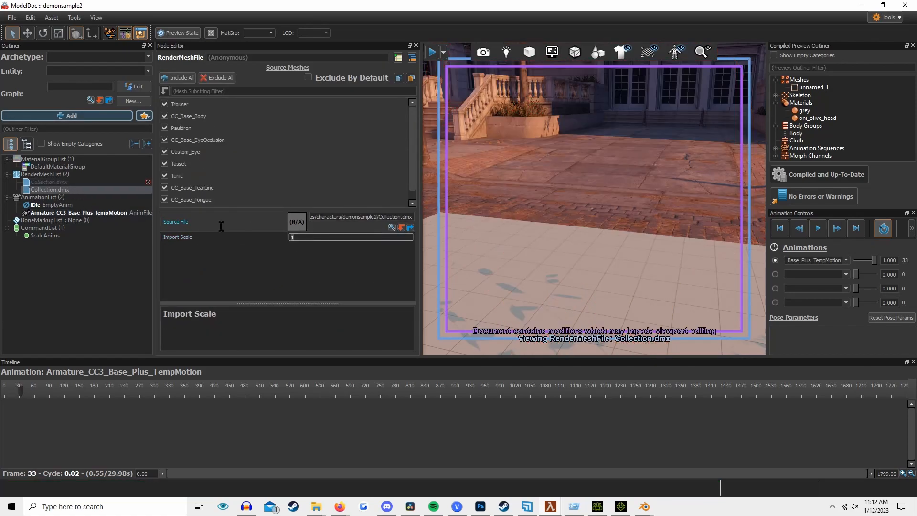
{"action": "left_click", "coordinate": [464, 223]}
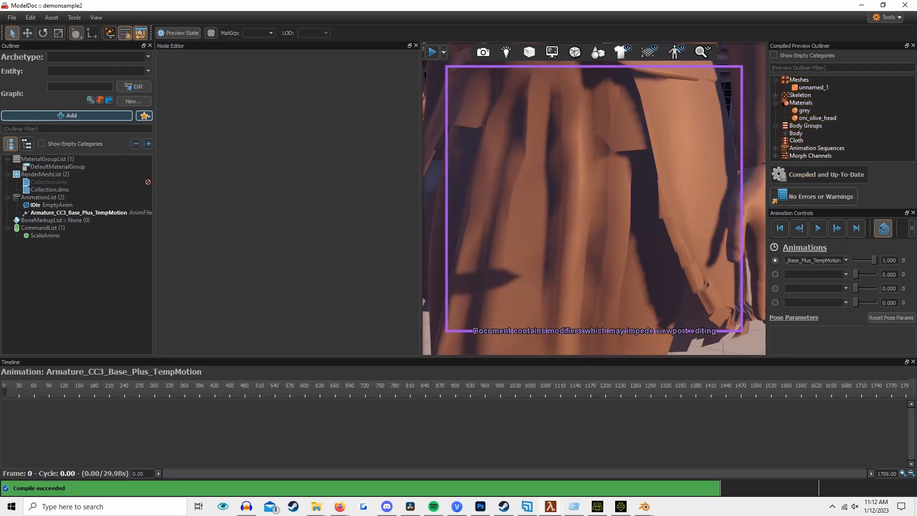
{"action": "left_click_drag", "start_coordinate": [200, 391], "coordinate": [111, 401]}
Delete the disabled Collection.dmx render mesh and check the recompiled model against the Armature_CC3_Base_Plus_TempMotion animation.
{"action": "left_click", "coordinate": [64, 182]}
{"action": "right_click", "coordinate": [62, 182]}
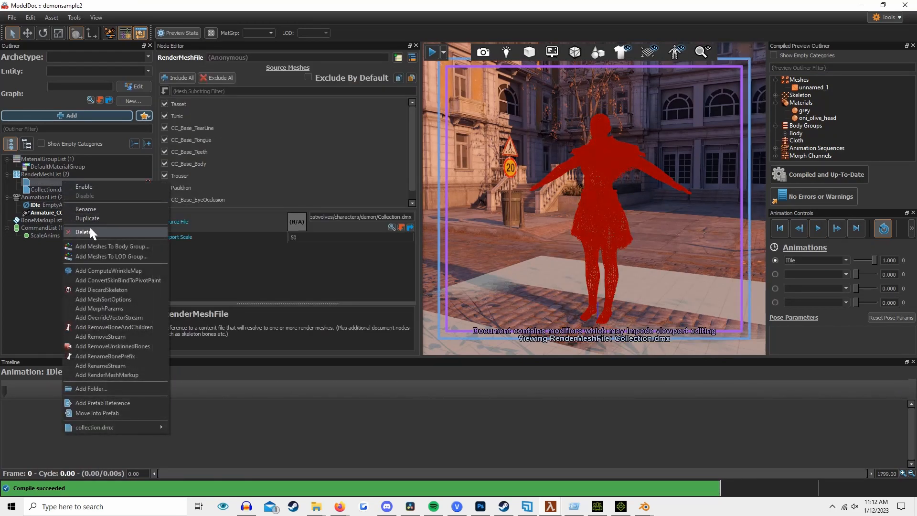
{"action": "left_click", "coordinate": [88, 228]}
{"action": "left_click", "coordinate": [825, 176]}
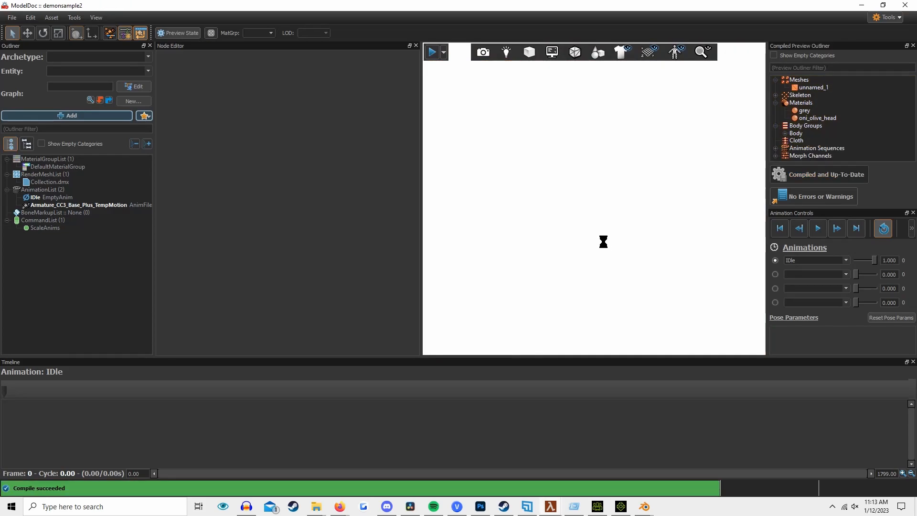
{"action": "left_click", "coordinate": [79, 206]}
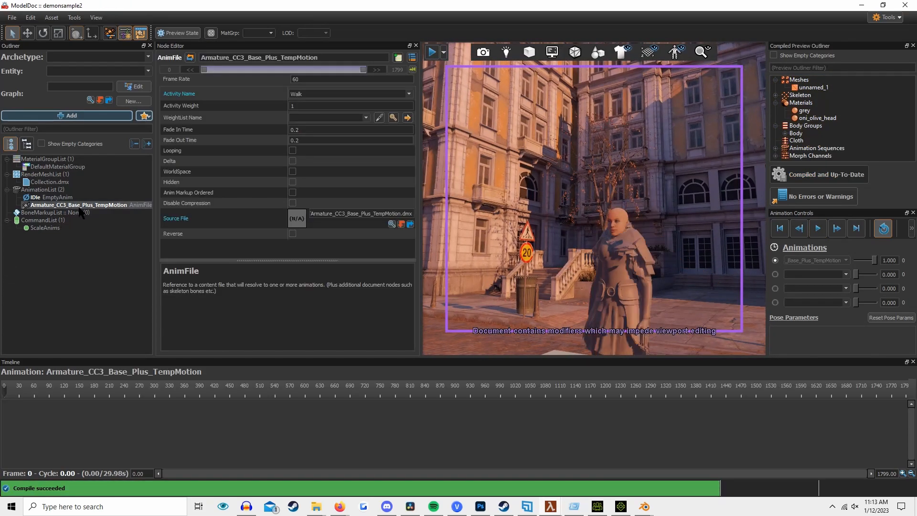
{"action": "left_click_drag", "start_coordinate": [328, 391], "coordinate": [441, 448]}
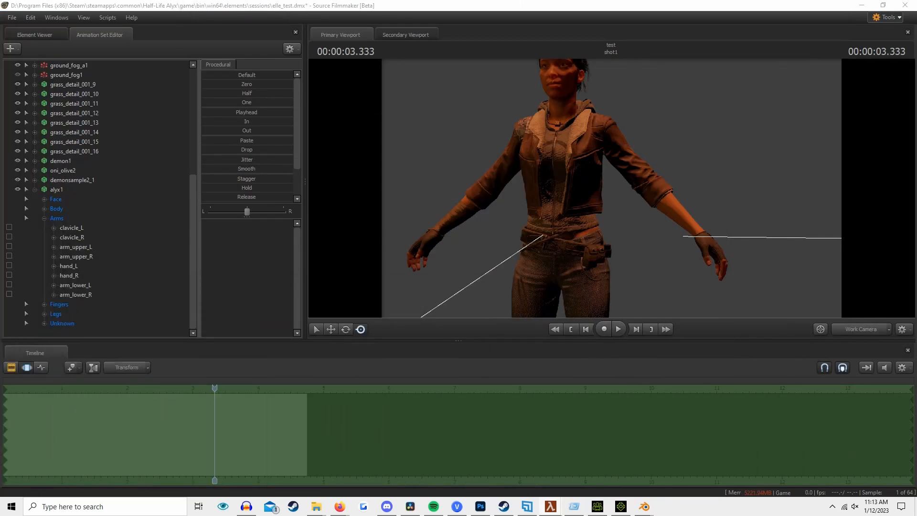
Switch to Source Filmmaker and create an animation set for the new model demonsample2.vmdl.
{"action": "left_click", "coordinate": [35, 190]}
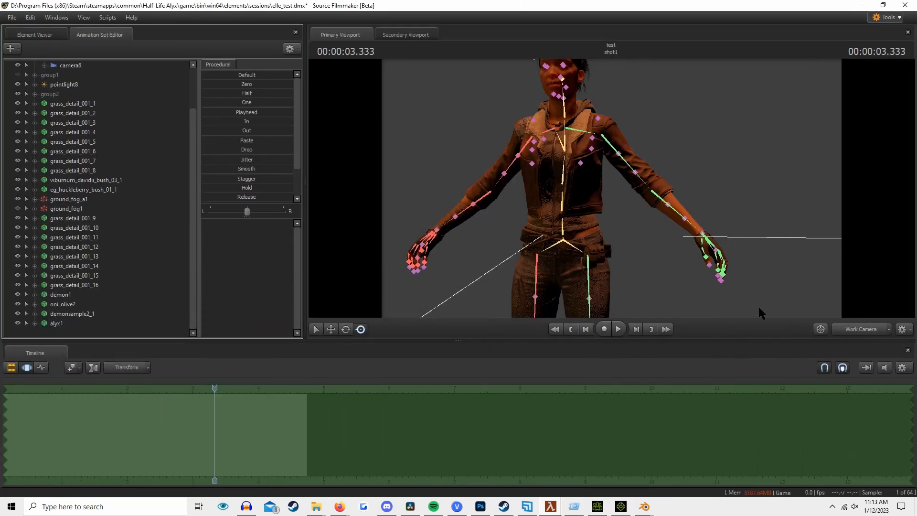
{"action": "right_click", "coordinate": [56, 335]}
{"action": "left_click", "coordinate": [171, 395]}
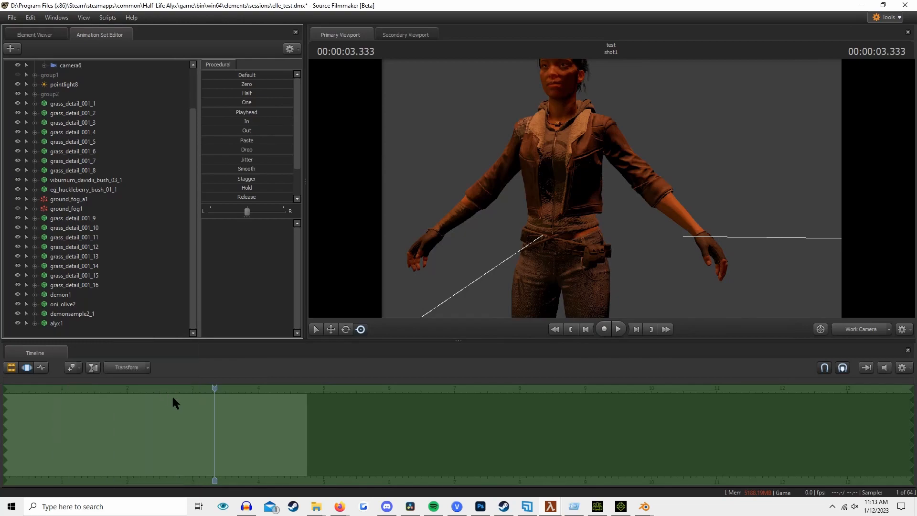
{"action": "type", "text": "demon"}
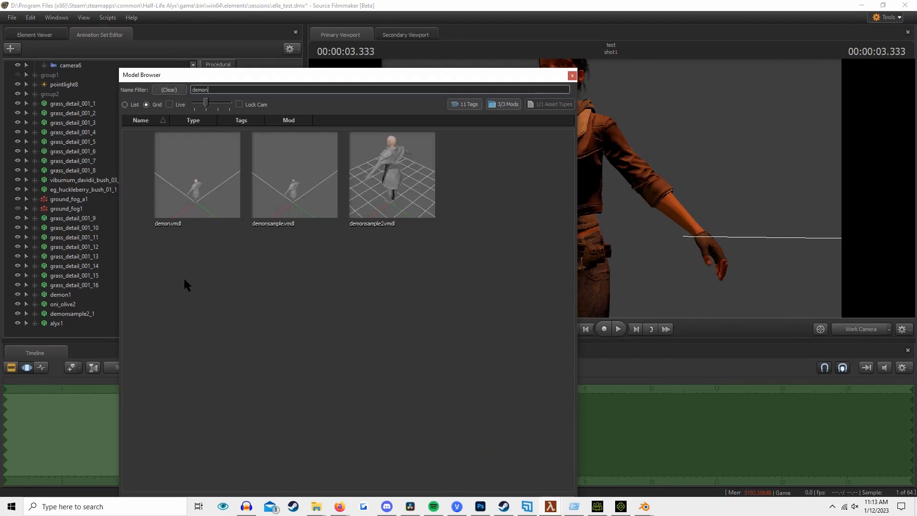
{"action": "double_click", "coordinate": [394, 159]}
{"action": "left_click", "coordinate": [114, 333]}
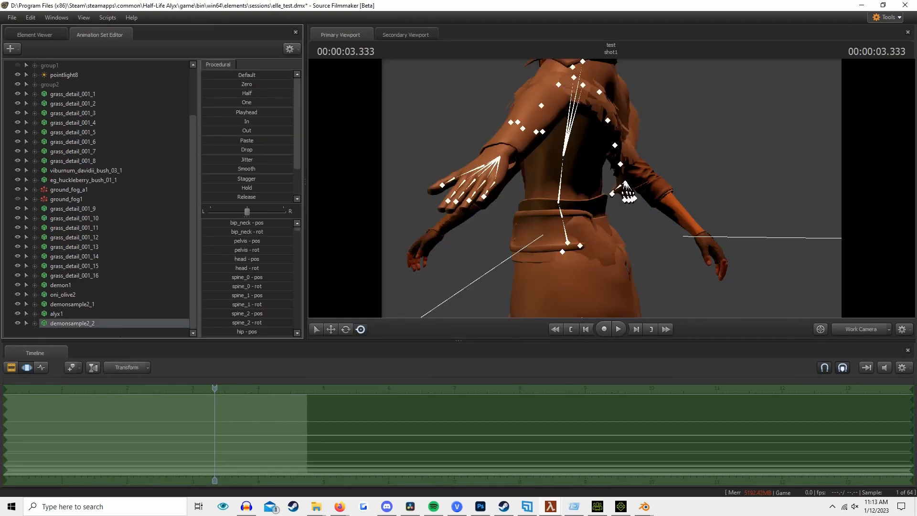
Play the shot briefly and examine the newly added demonsample2 model beside the other characters.
{"action": "key", "text": "s"}
{"action": "mouse_move", "coordinate": [692, 214]}
{"action": "left_mouse_down"}
{"action": "mouse_move", "coordinate": [683, 230]}
{"action": "mouse_move", "coordinate": [692, 214]}
{"action": "left_mouse_up"}
{"action": "left_click_drag", "start_coordinate": [610, 193], "coordinate": [515, 259], "text": "ctrl"}
{"action": "left_click", "coordinate": [606, 198], "text": "ctrl"}
{"action": "left_click", "coordinate": [151, 323]}
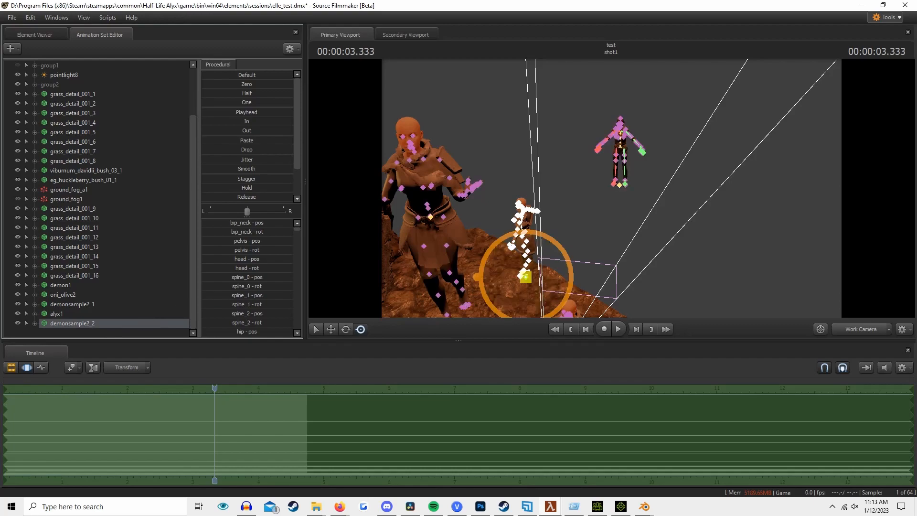
{"action": "key", "text": "space"}
{"action": "key", "text": "space"}
{"action": "scroll", "coordinate": [291, 382], "scroll_direction": "down", "scroll_amount": 3}
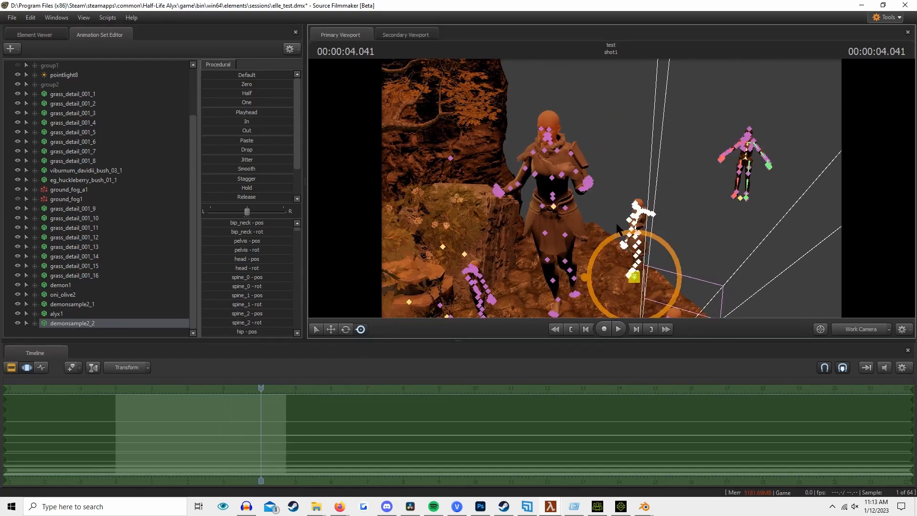
Try rotating the newly added demonsample2 model and undo the last change.
{"action": "left_click_drag", "start_coordinate": [636, 275], "coordinate": [648, 282], "text": "ctrl"}
{"action": "left_click_drag", "start_coordinate": [616, 229], "coordinate": [663, 186]}
{"action": "key", "text": "e"}
{"action": "left_click_drag", "start_coordinate": [600, 263], "coordinate": [629, 261]}
{"action": "key", "text": "ctrl+z"}
Inspect the newly added demonsample2 model's upper body and bone controls up close.
{"action": "mouse_move", "coordinate": [592, 147]}
{"action": "left_mouse_down"}
{"action": "mouse_move", "coordinate": [590, 127]}
{"action": "mouse_move", "coordinate": [631, 124]}
{"action": "mouse_move", "coordinate": [654, 143]}
{"action": "mouse_move", "coordinate": [603, 139]}
{"action": "left_mouse_up"}
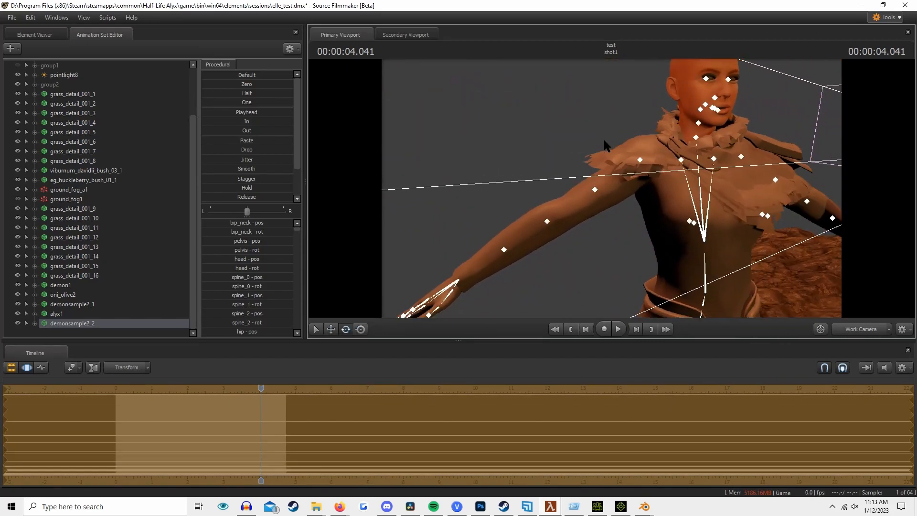
{"action": "left_click", "coordinate": [637, 170]}
{"action": "left_click_drag", "start_coordinate": [543, 164], "coordinate": [578, 163]}
{"action": "left_click", "coordinate": [561, 205]}
{"action": "mouse_move", "coordinate": [560, 205]}
{"action": "left_mouse_down"}
{"action": "mouse_move", "coordinate": [556, 168]}
{"action": "mouse_move", "coordinate": [583, 151]}
{"action": "mouse_move", "coordinate": [546, 125]}
{"action": "mouse_move", "coordinate": [547, 190]}
{"action": "mouse_move", "coordinate": [510, 162]}
{"action": "mouse_move", "coordinate": [553, 208]}
{"action": "left_mouse_up"}
{"action": "left_click", "coordinate": [557, 171]}
Switch to Blender and examine the whole armature character in its exported scene.
{"action": "left_click", "coordinate": [646, 512]}
{"action": "left_click", "coordinate": [696, 467]}
{"action": "middle_click_drag", "start_coordinate": [449, 316], "coordinate": [488, 202]}
{"action": "scroll", "coordinate": [419, 210], "scroll_direction": "down", "scroll_amount": 2}
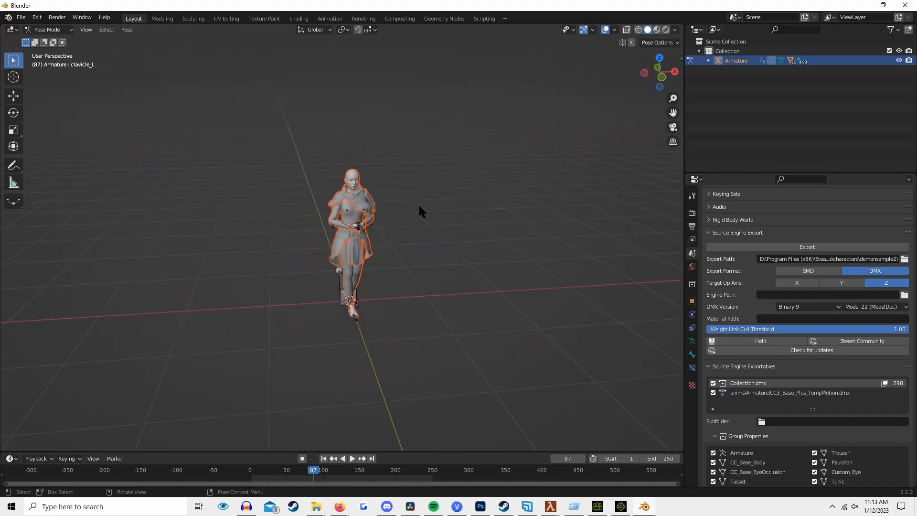